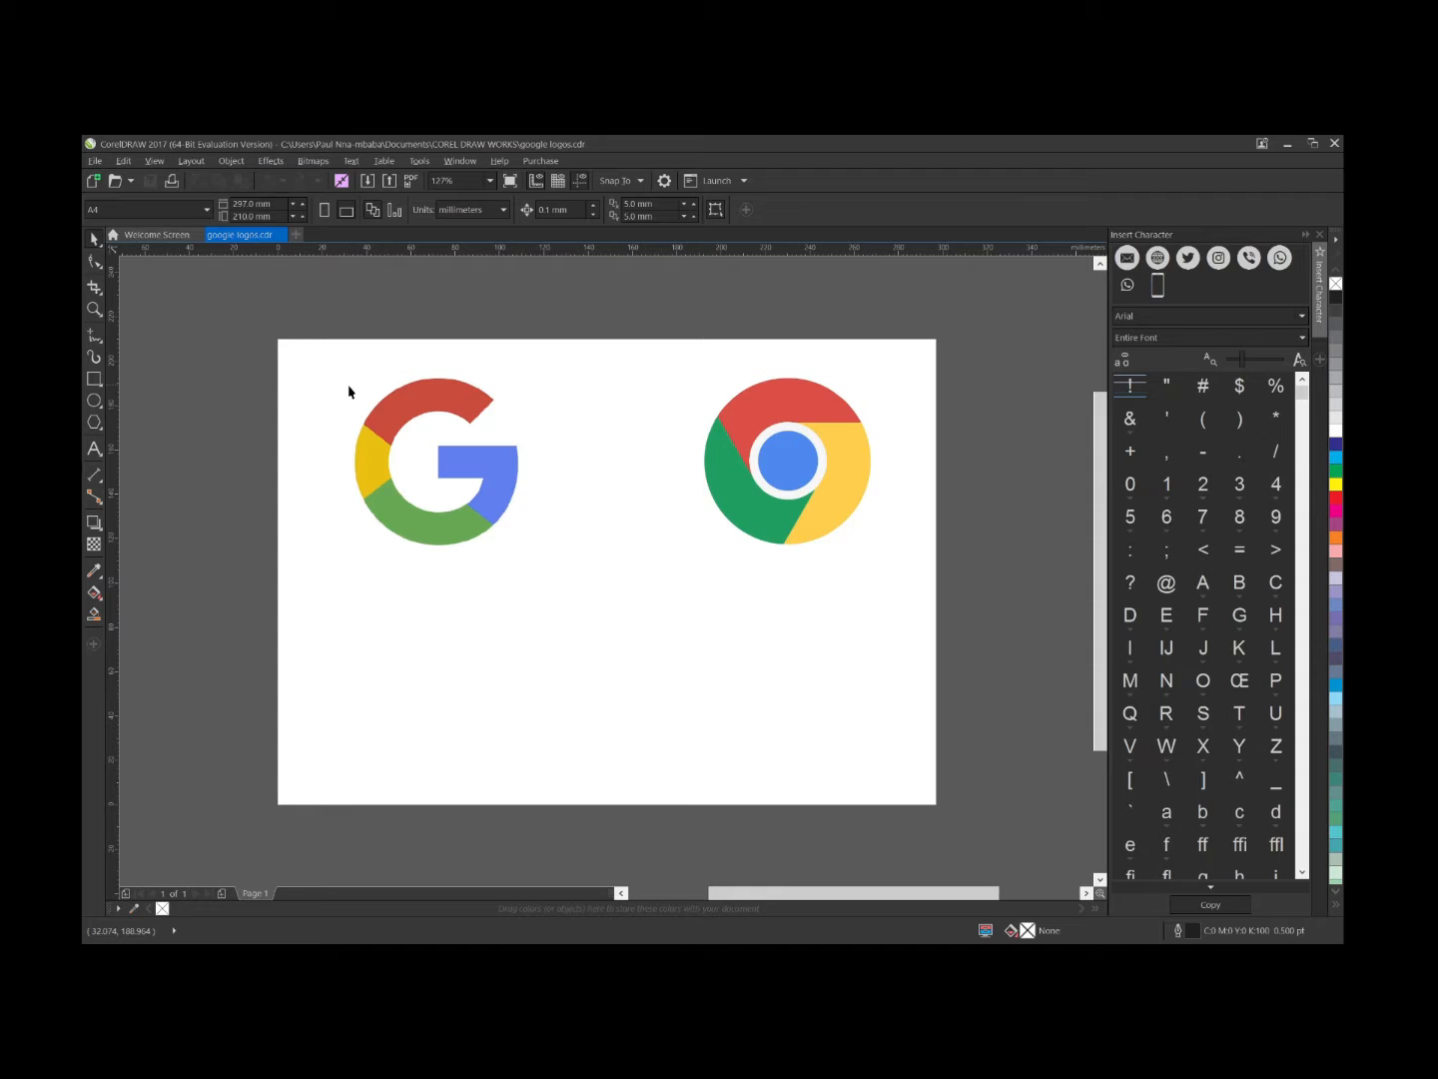
Add the artistic text "G" in the blank area below the multicolored Google G logo
left_click(92, 452)
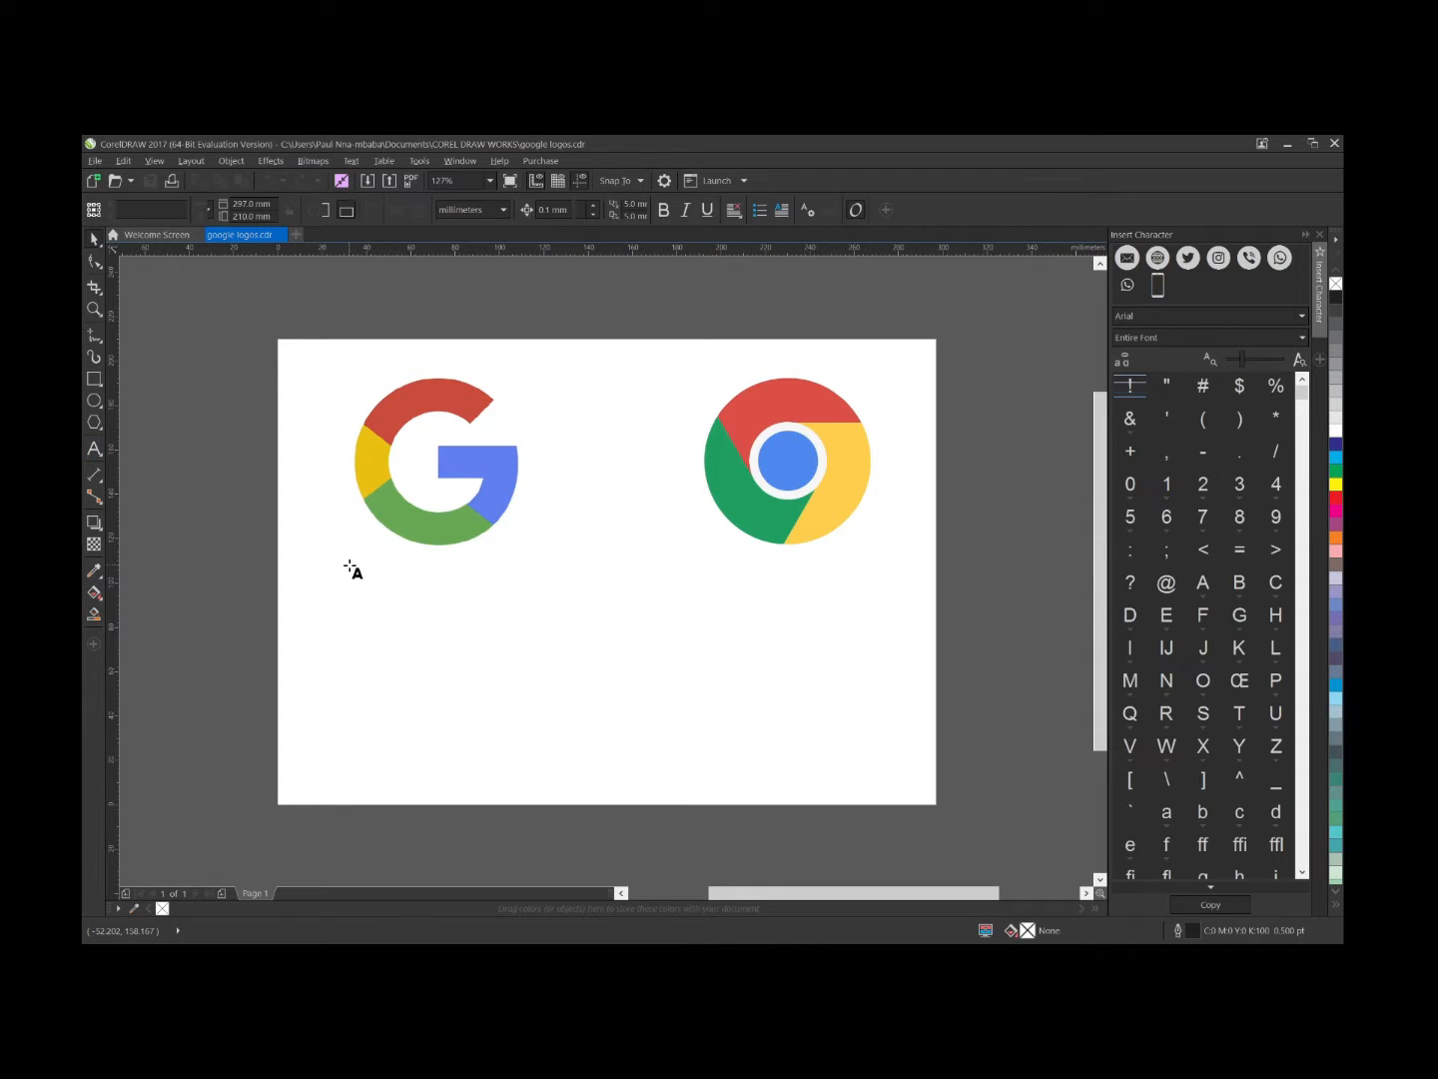
left_click(391, 624)
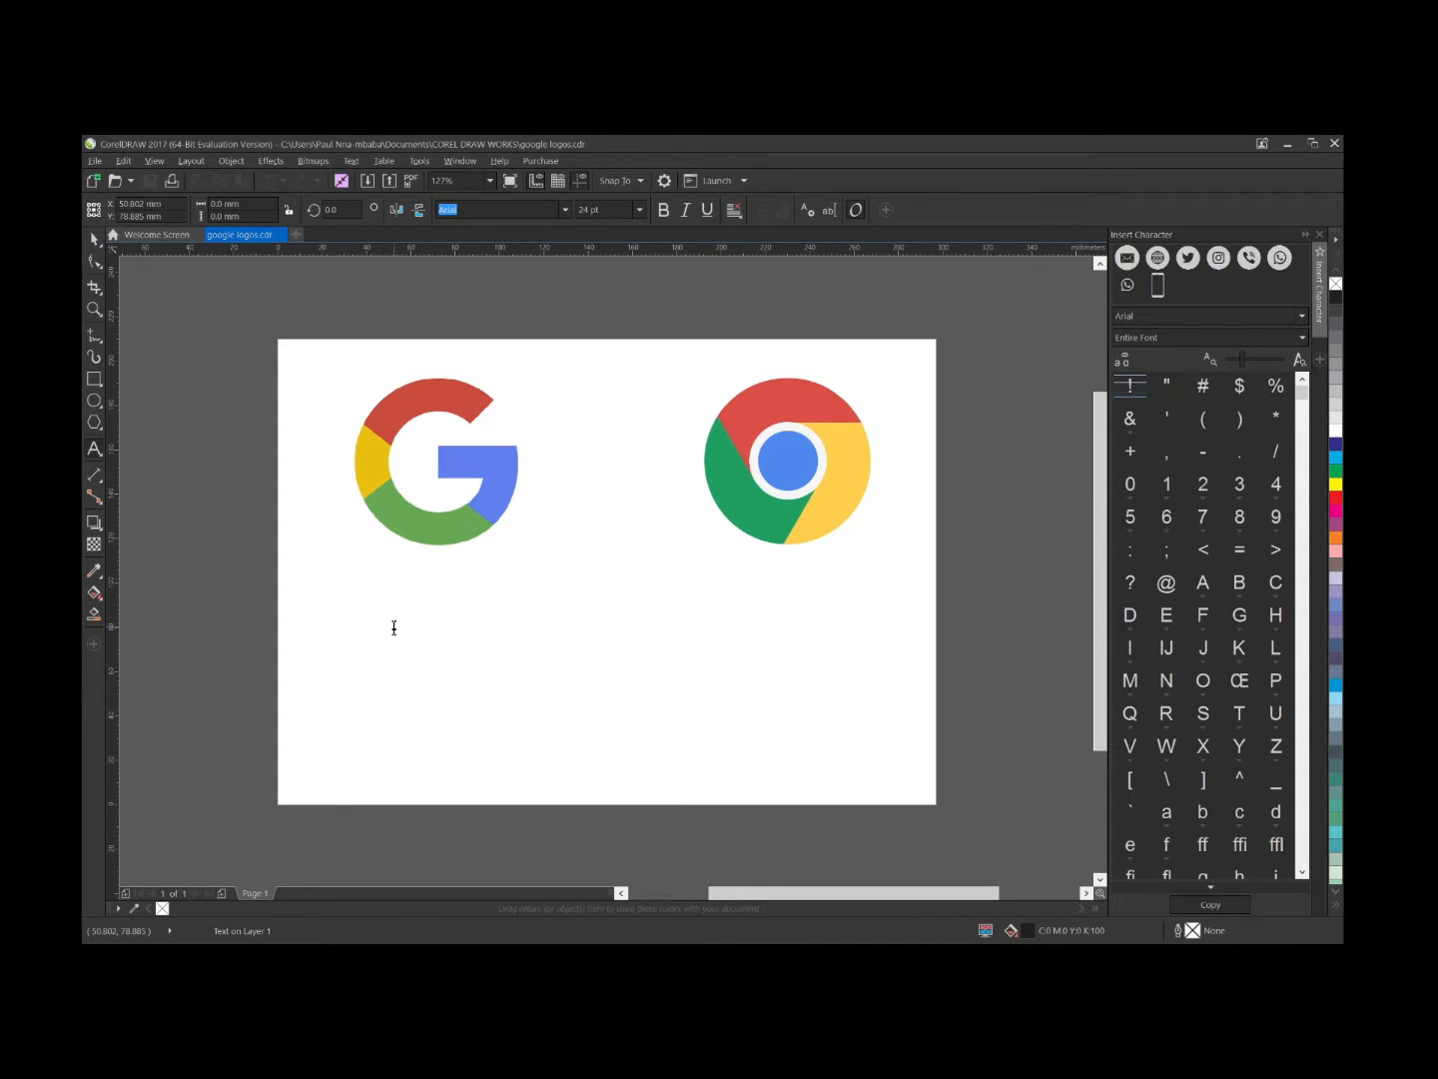
type("G")
key("Escape")
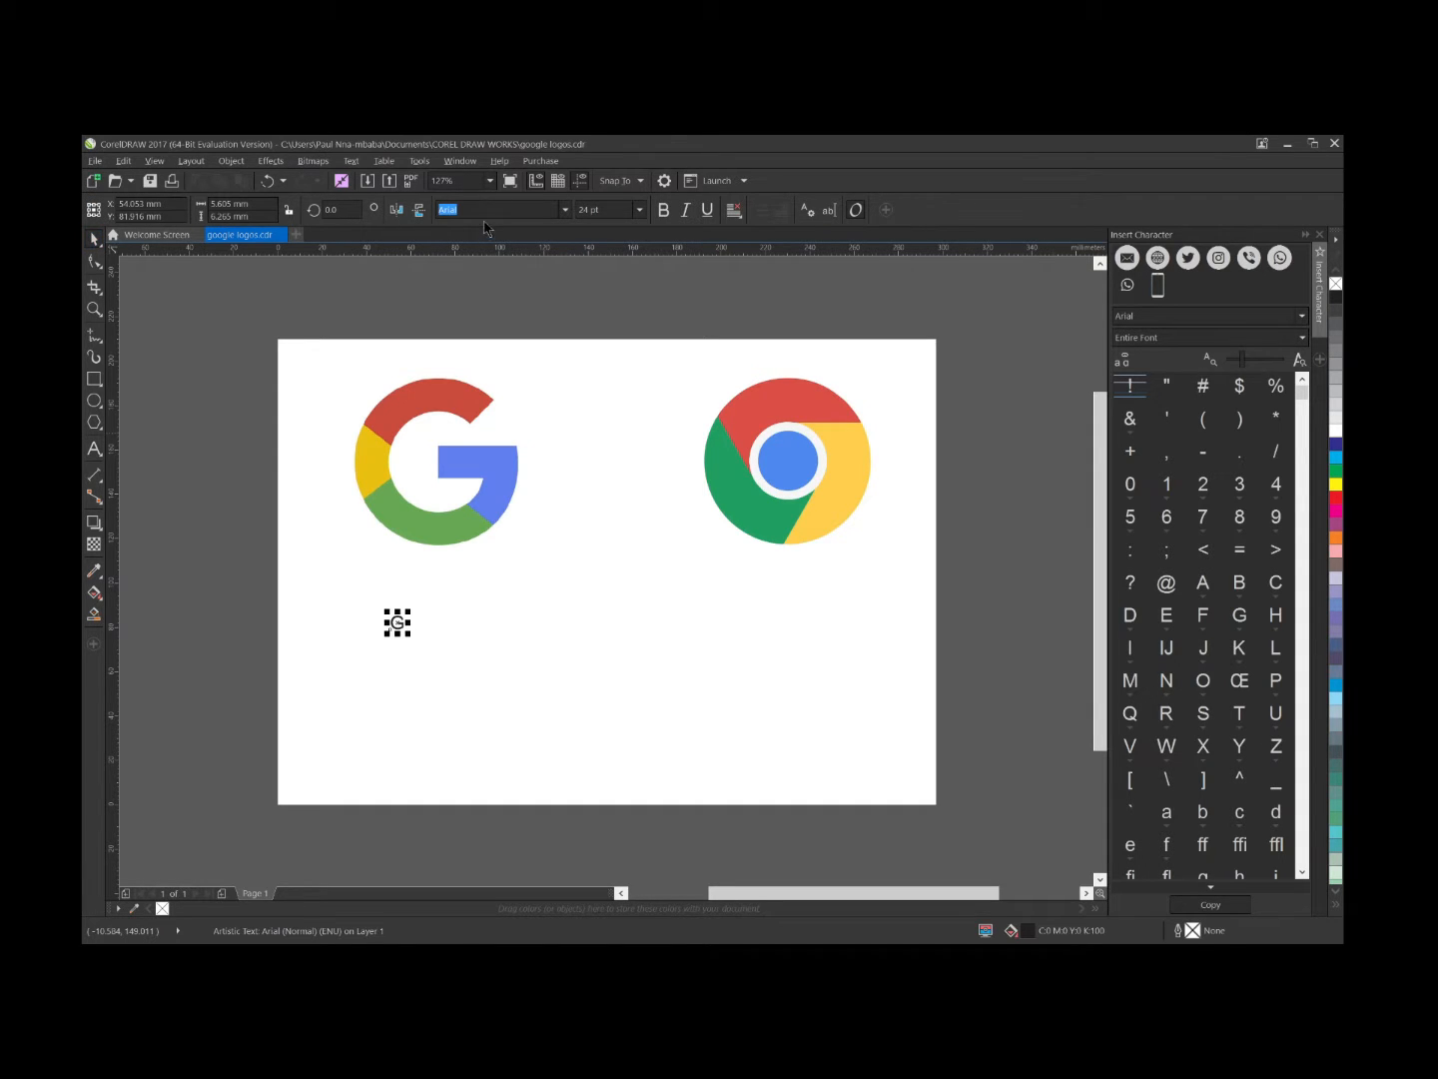
Set the G text's font to Product Sans and enlarge it proportionally to about 42 mm wide
key("p")
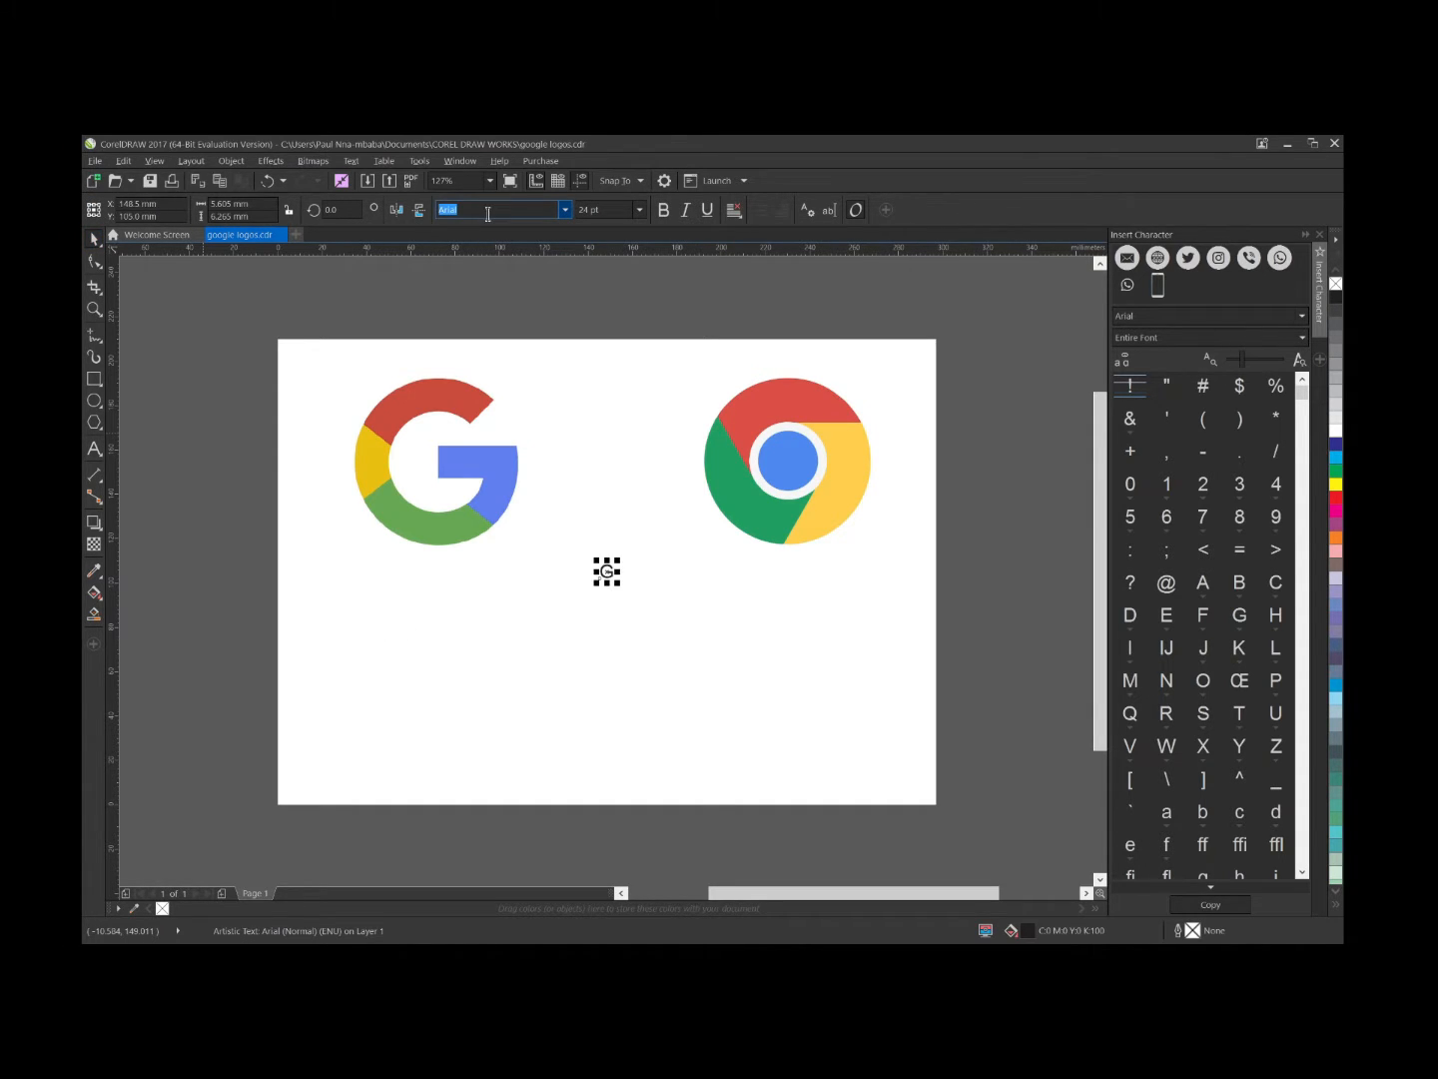
key("ctrl+z")
type("P")
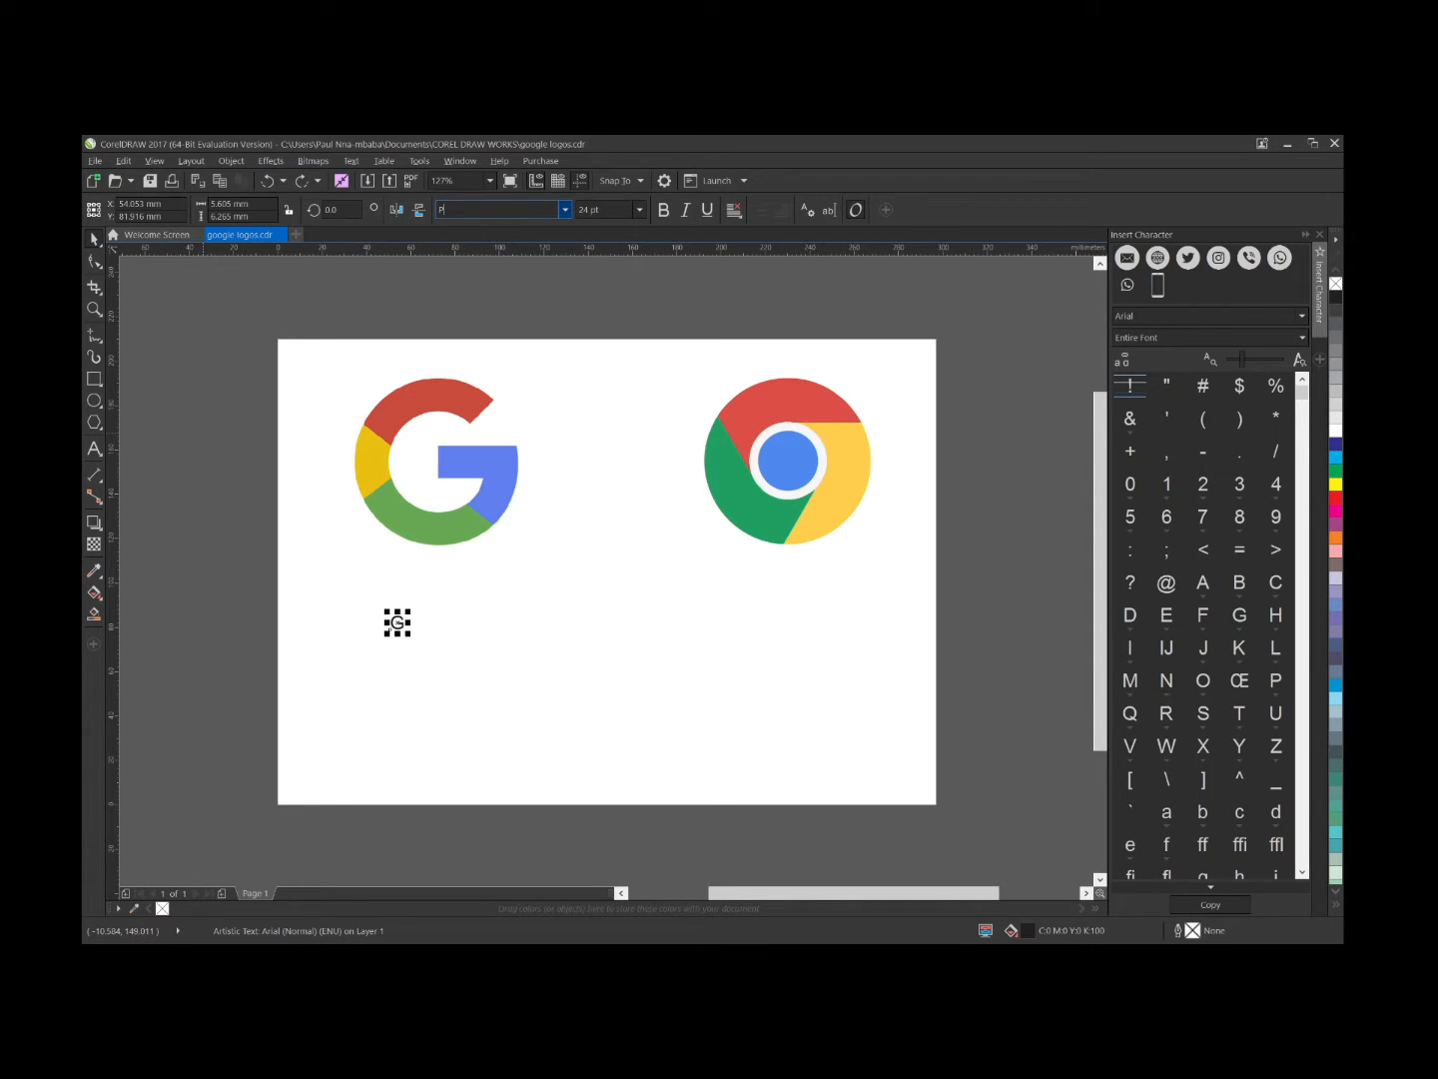
type("roduct Sans")
key("Return")
left_click_drag(407, 631, 528, 717)
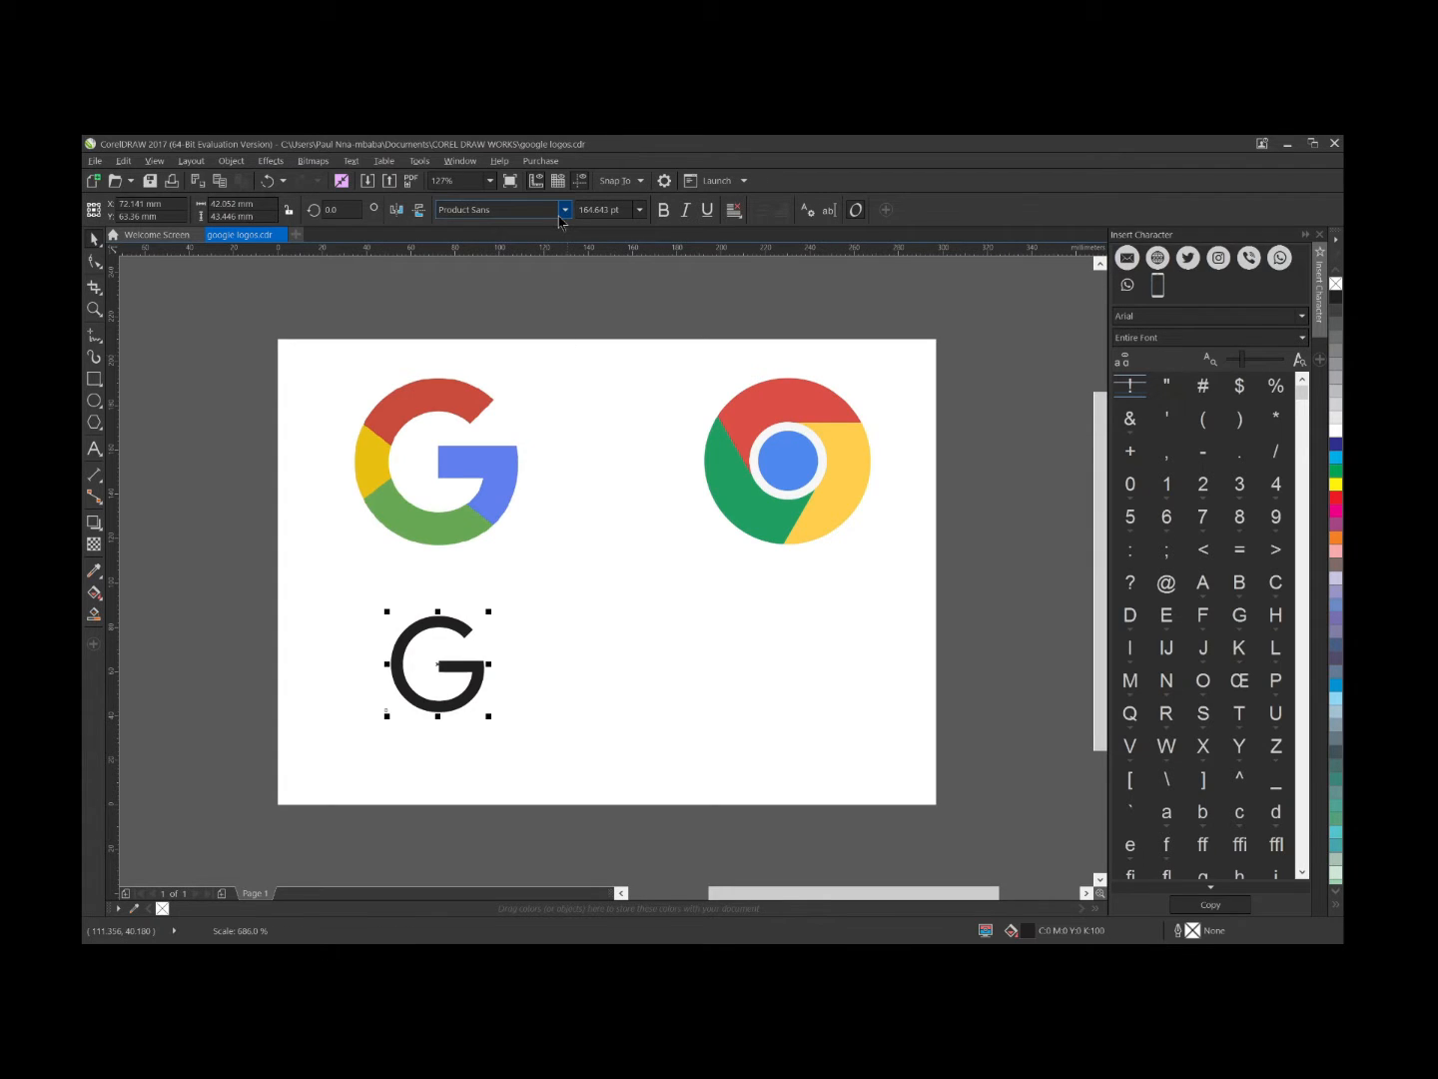
Change the G's font to Product Sans Black, enlarge it to about 73 mm wide, and position it directly beneath the Google logo
left_click(564, 212)
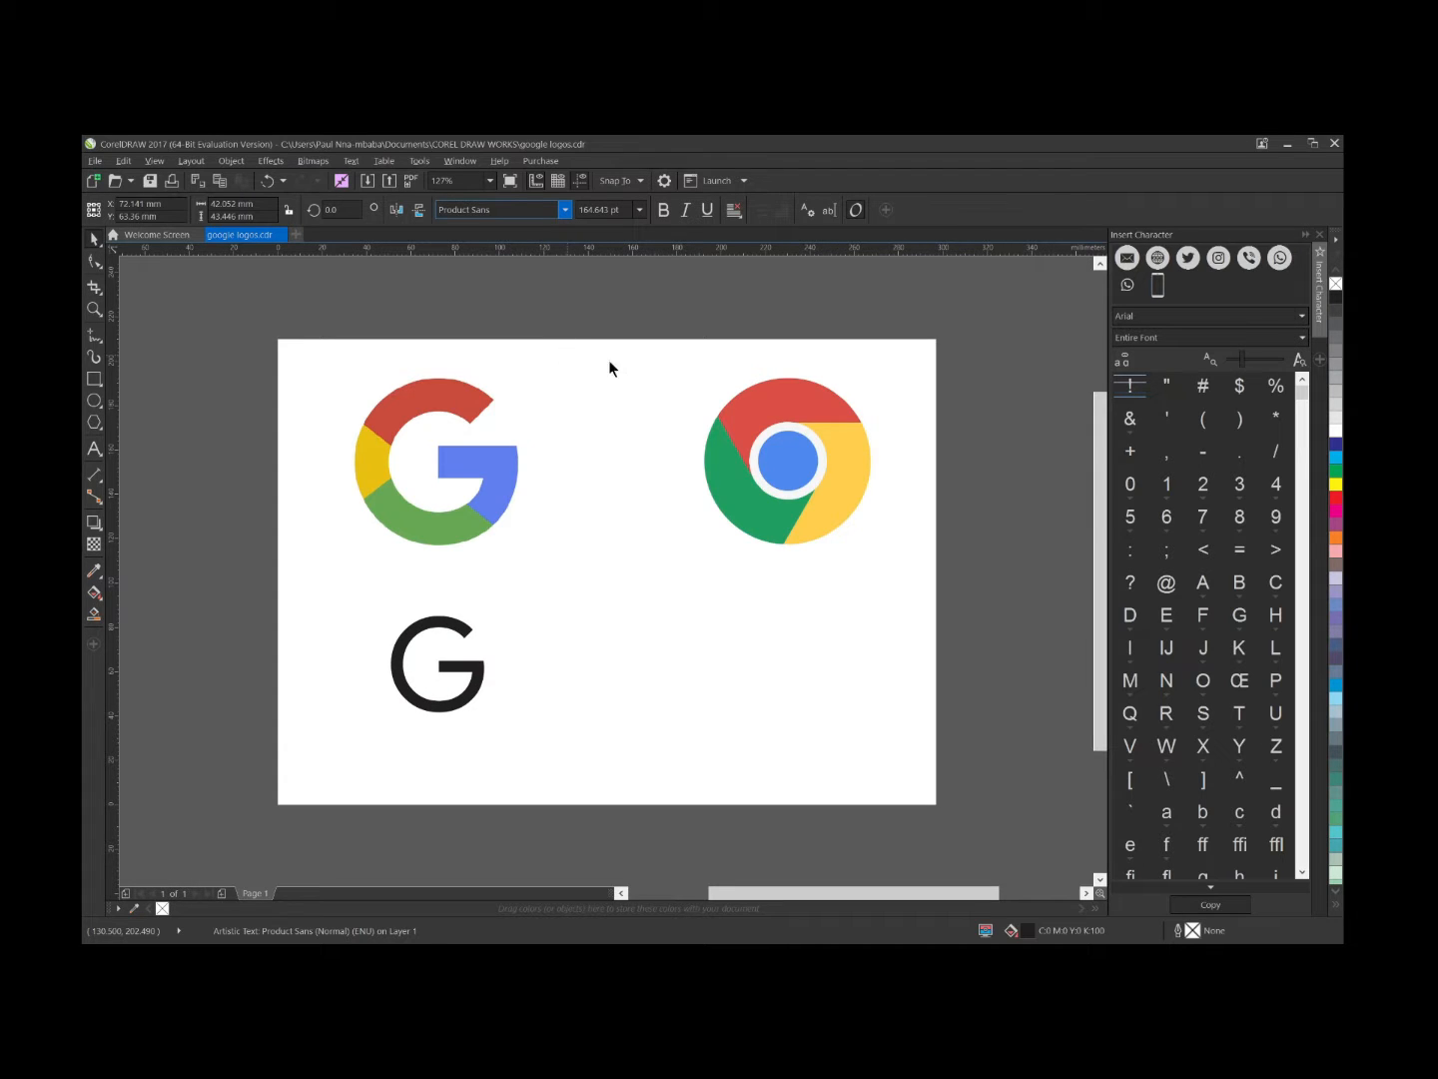
left_click(697, 554)
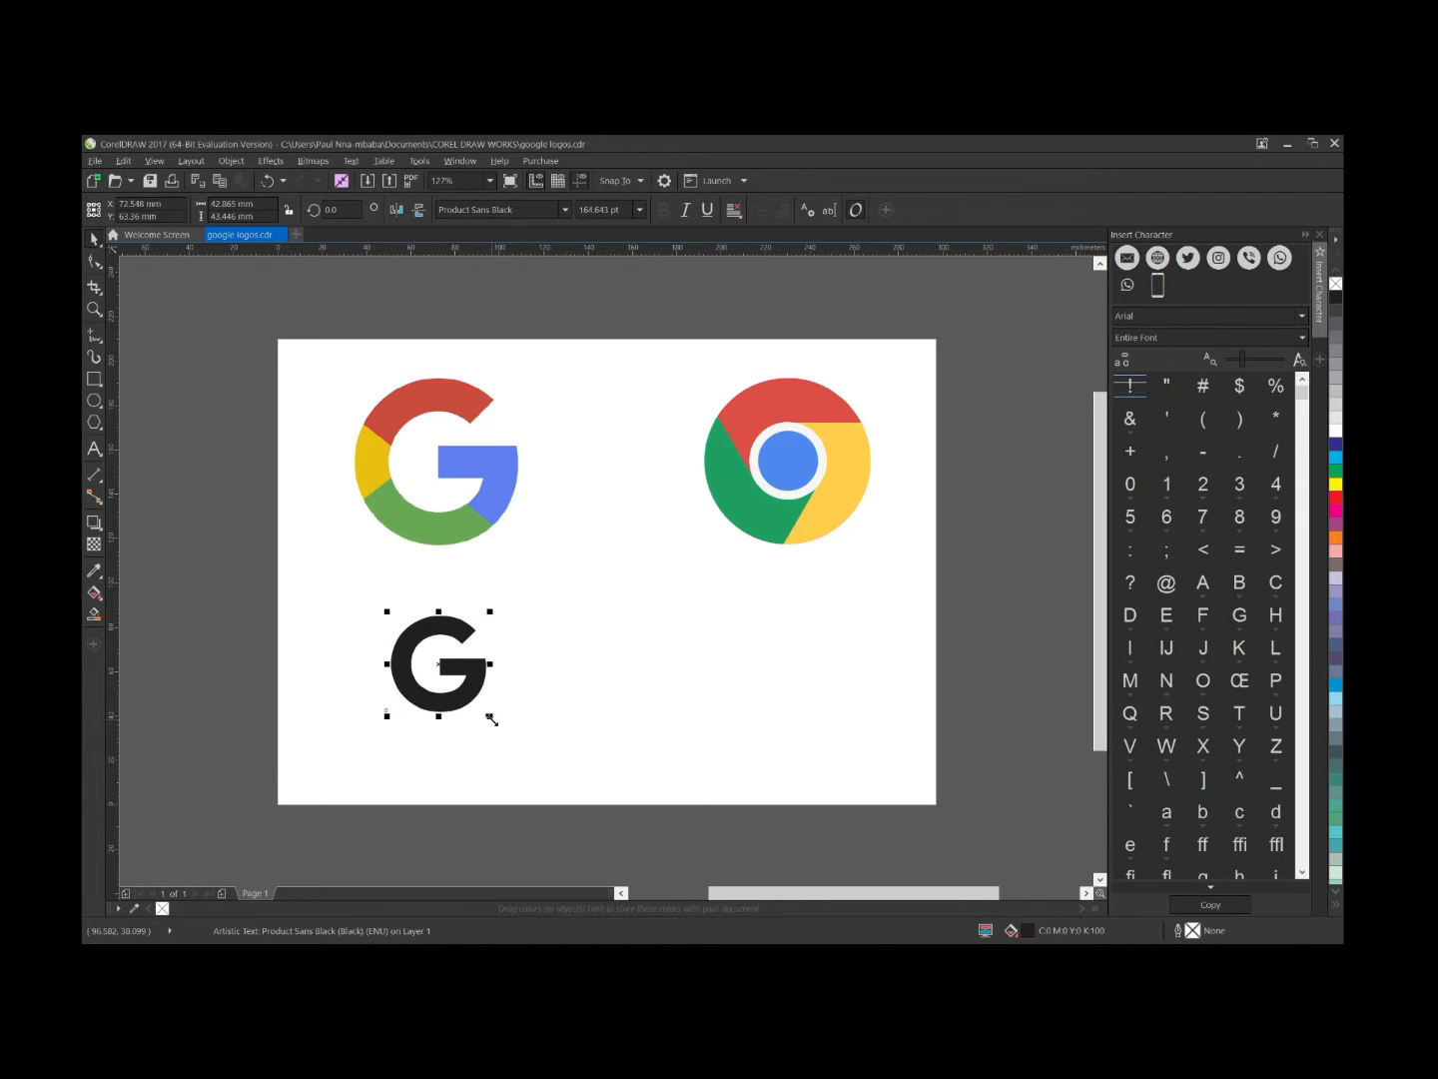
left_click_drag(491, 718, 551, 799)
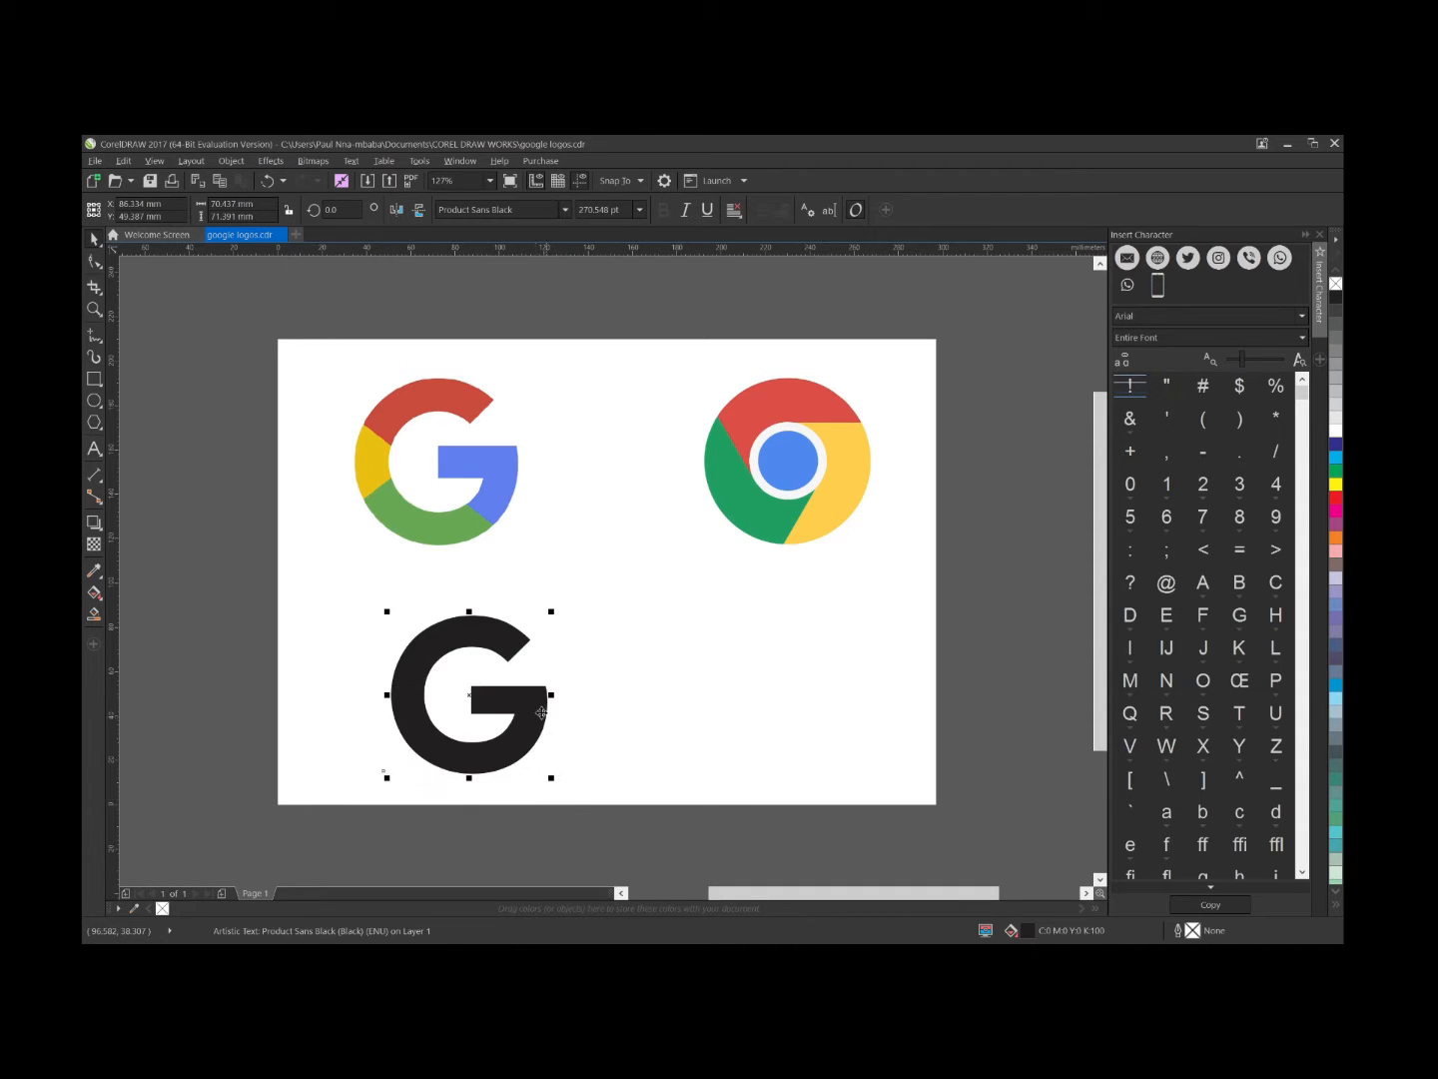
left_click_drag(541, 712, 499, 685)
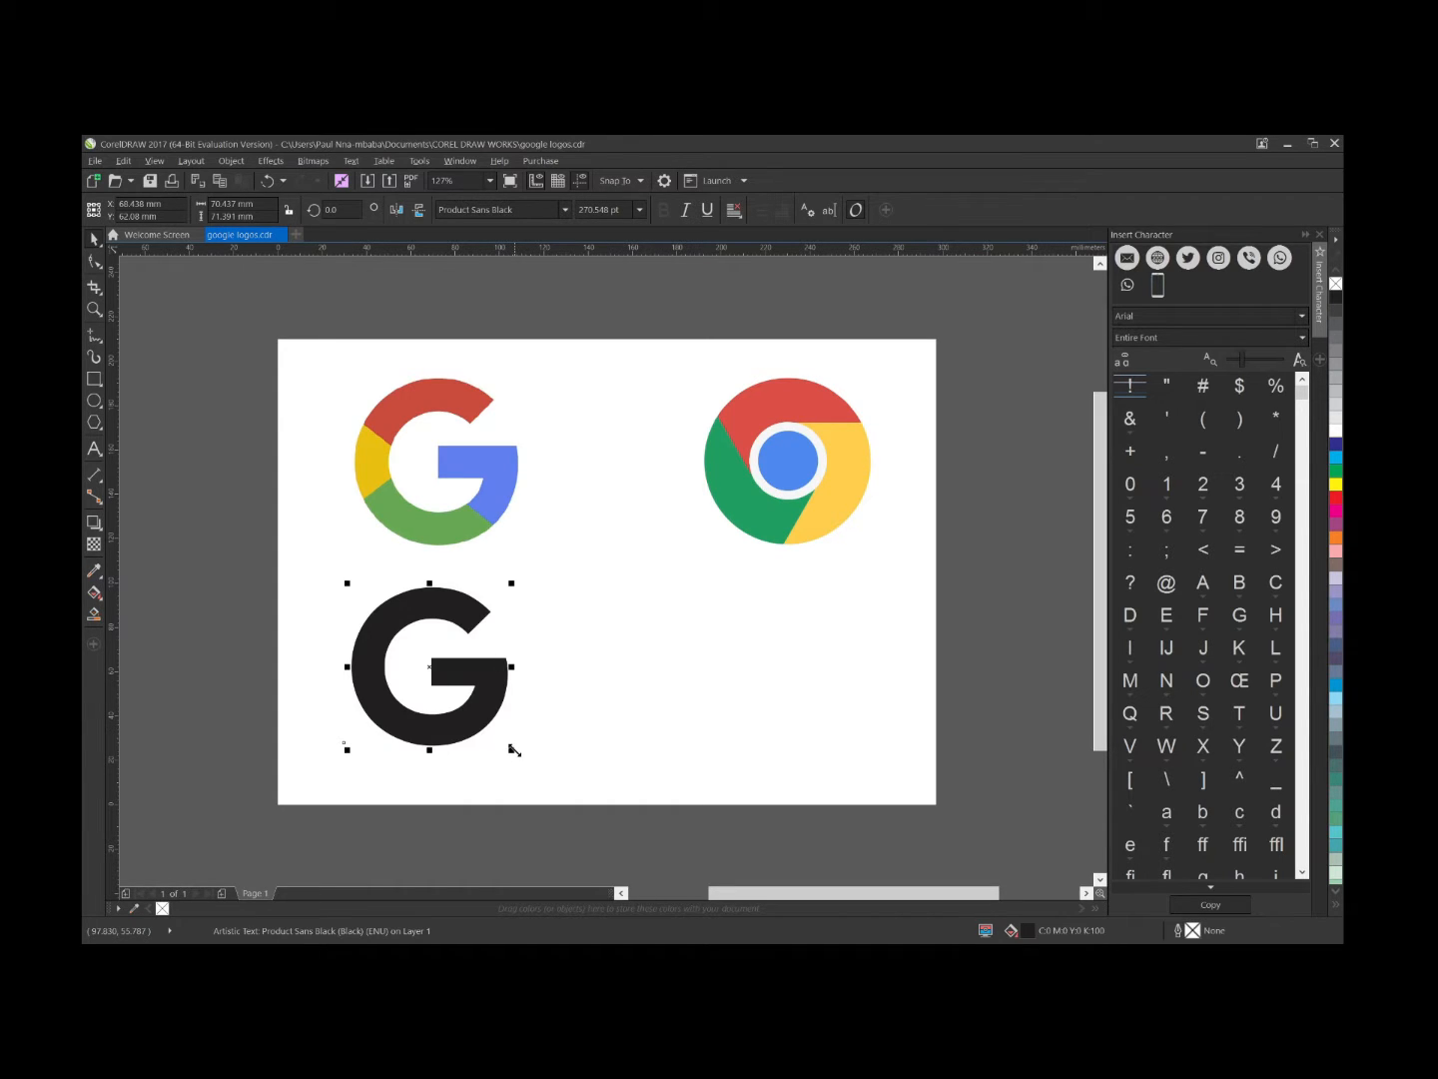
left_click_drag(514, 749, 526, 762)
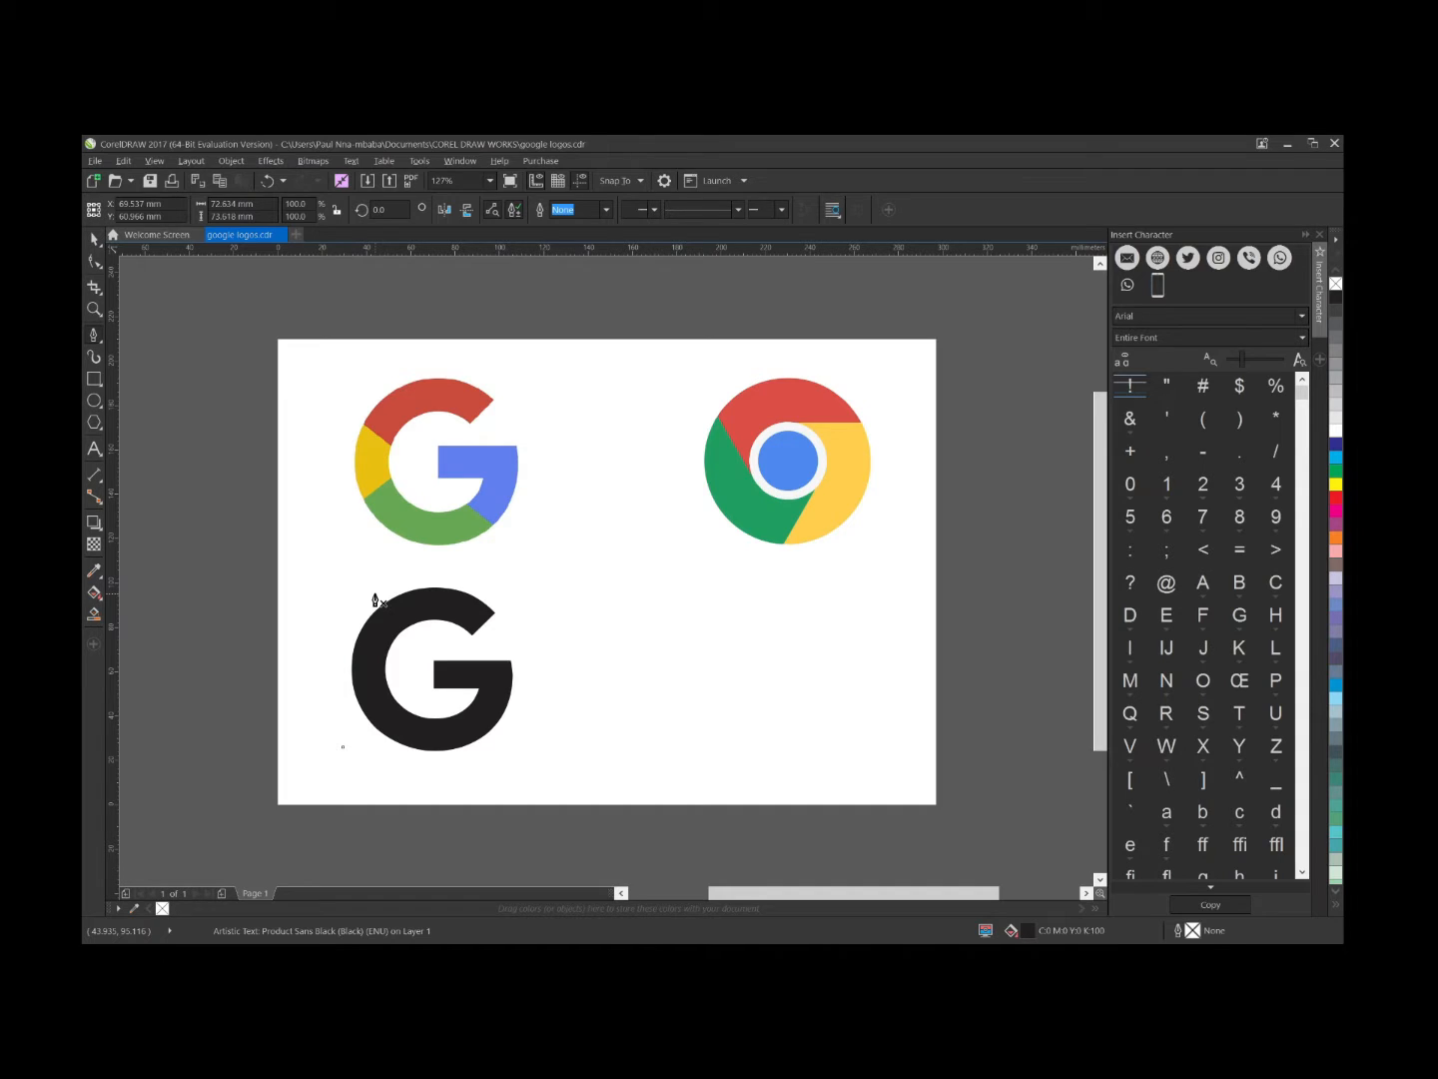
Draw a closed straight-sided shape about 61 by 32 mm around the upper arc of the black G with the Pen tool
left_click(374, 595)
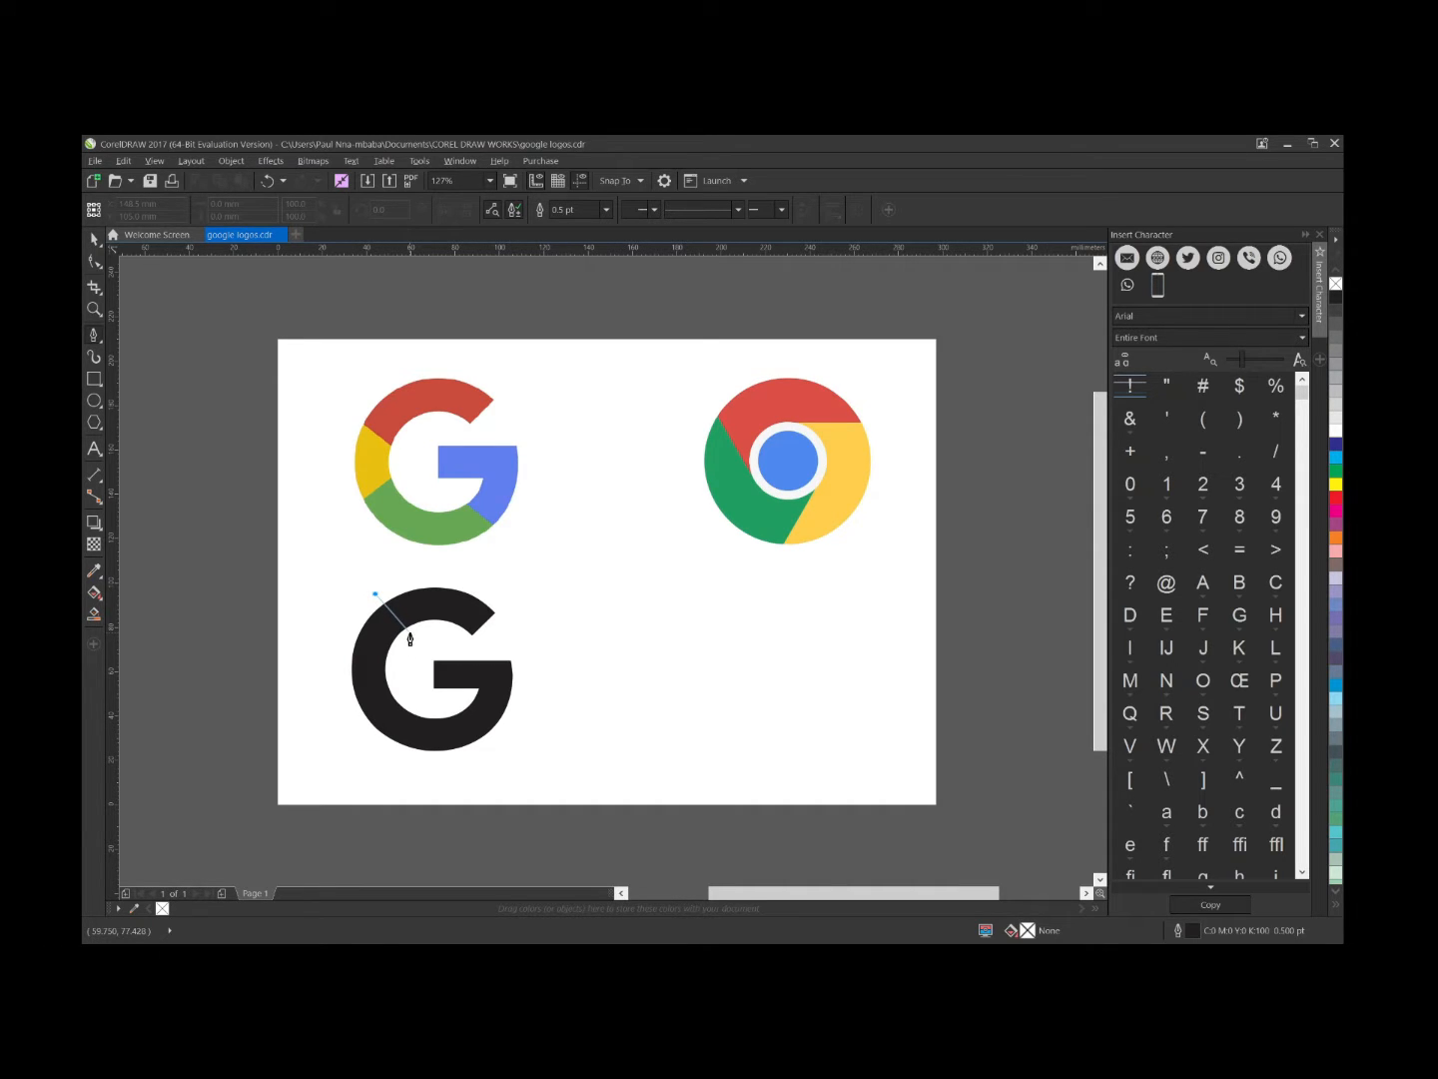
left_click(91, 243)
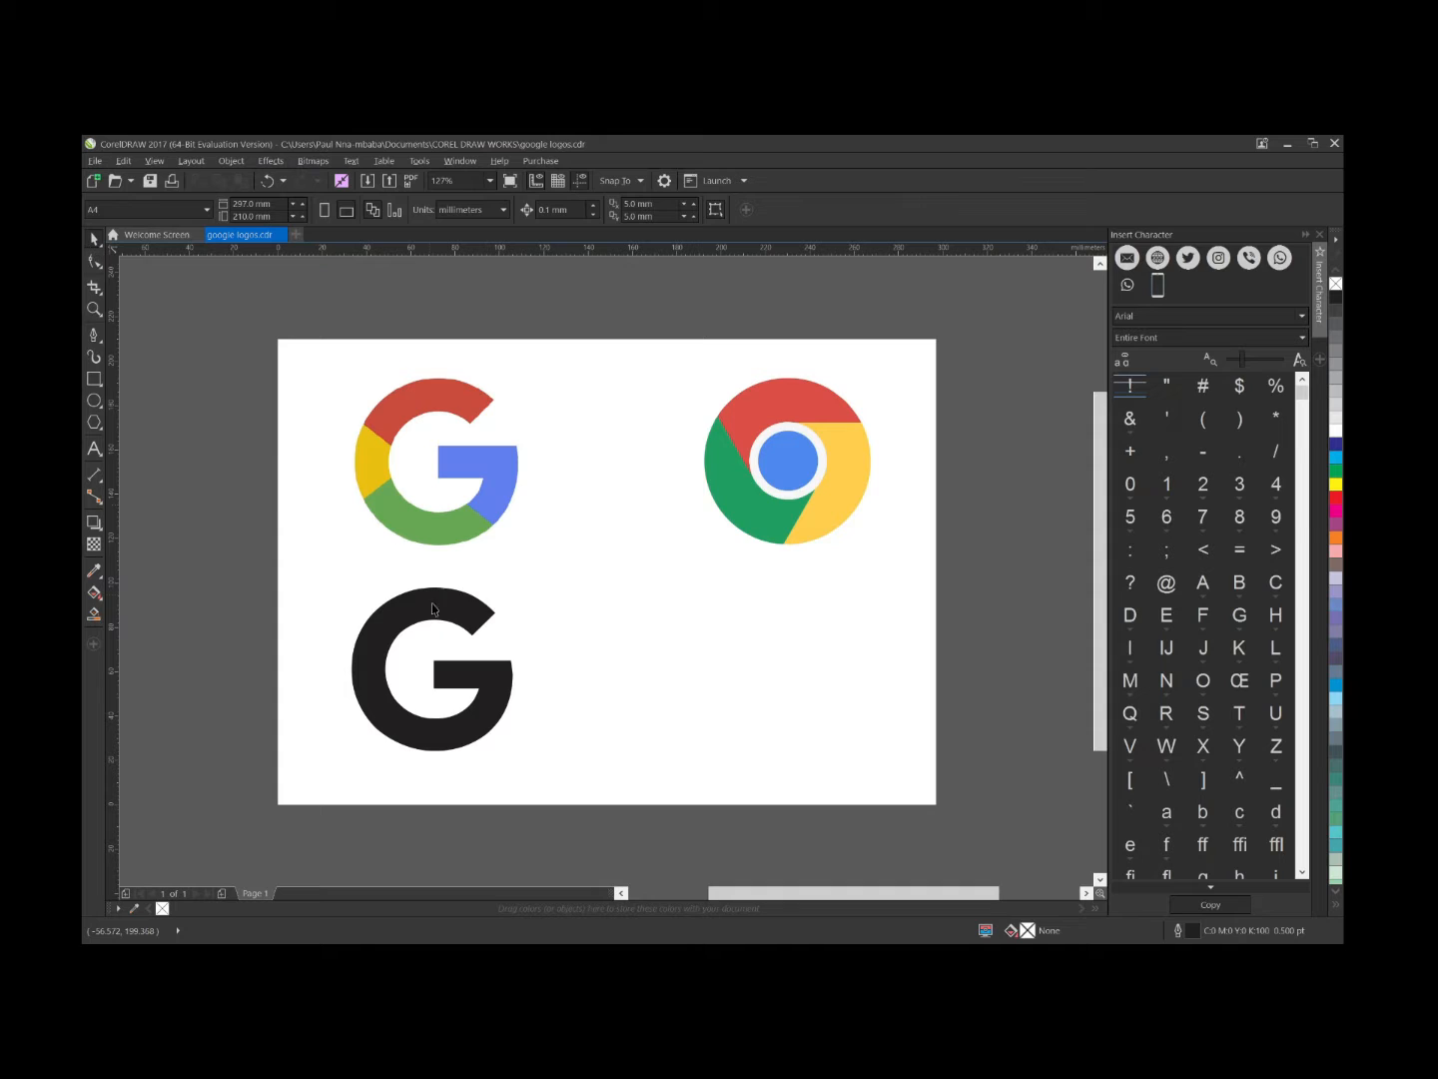
left_click(94, 335)
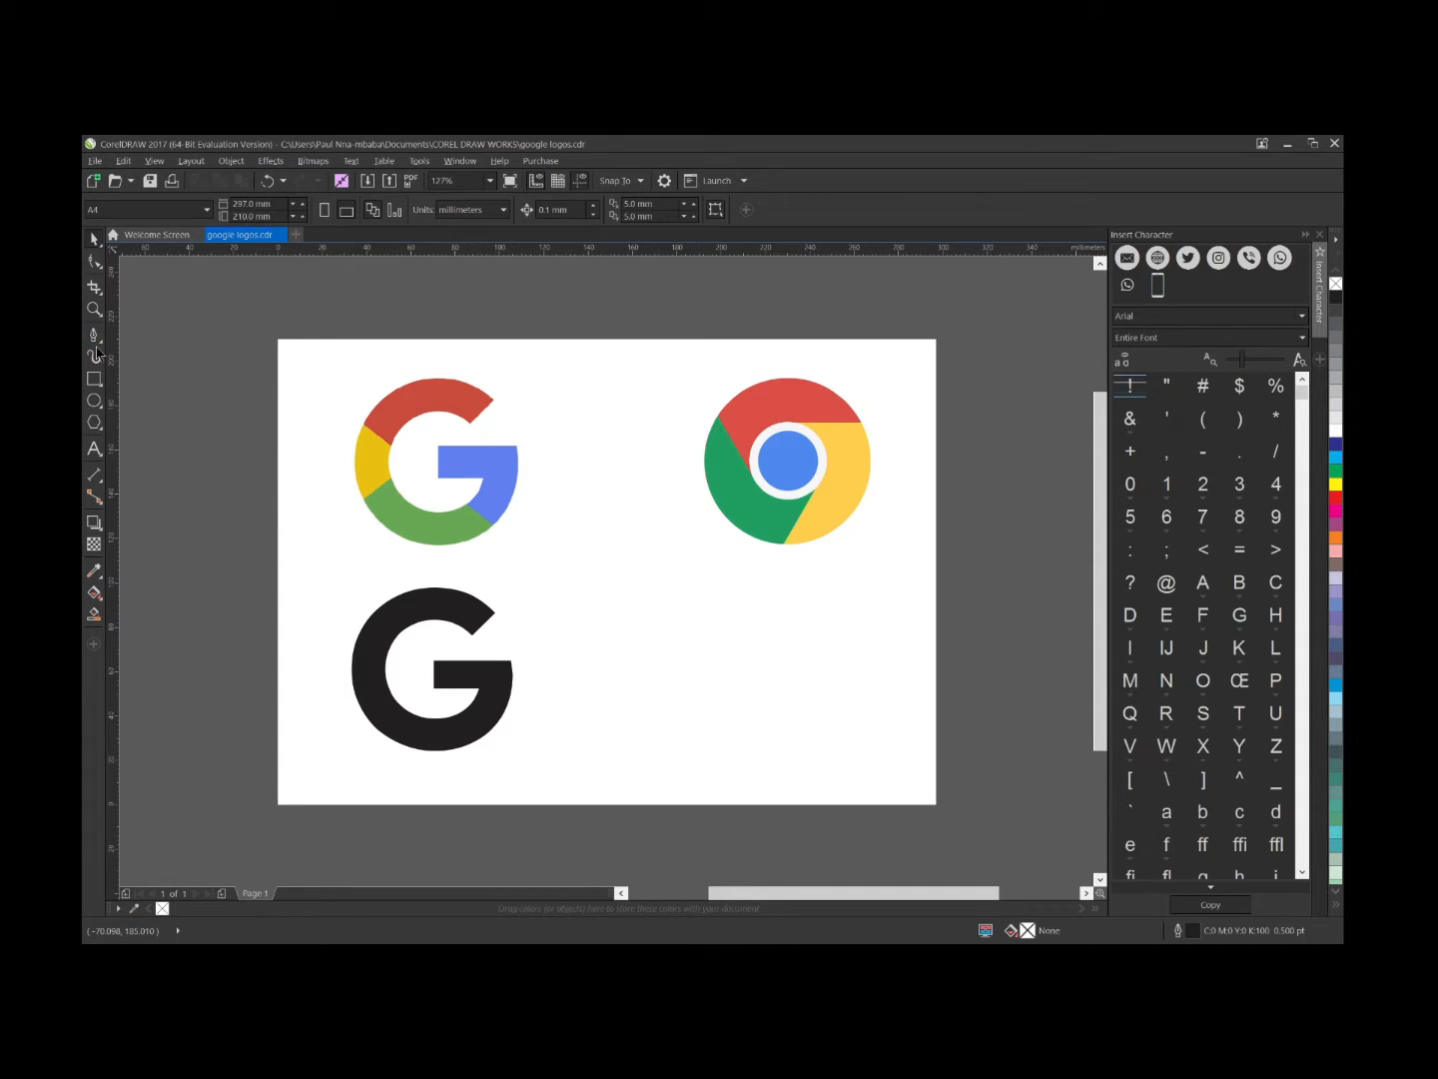
left_click(366, 606)
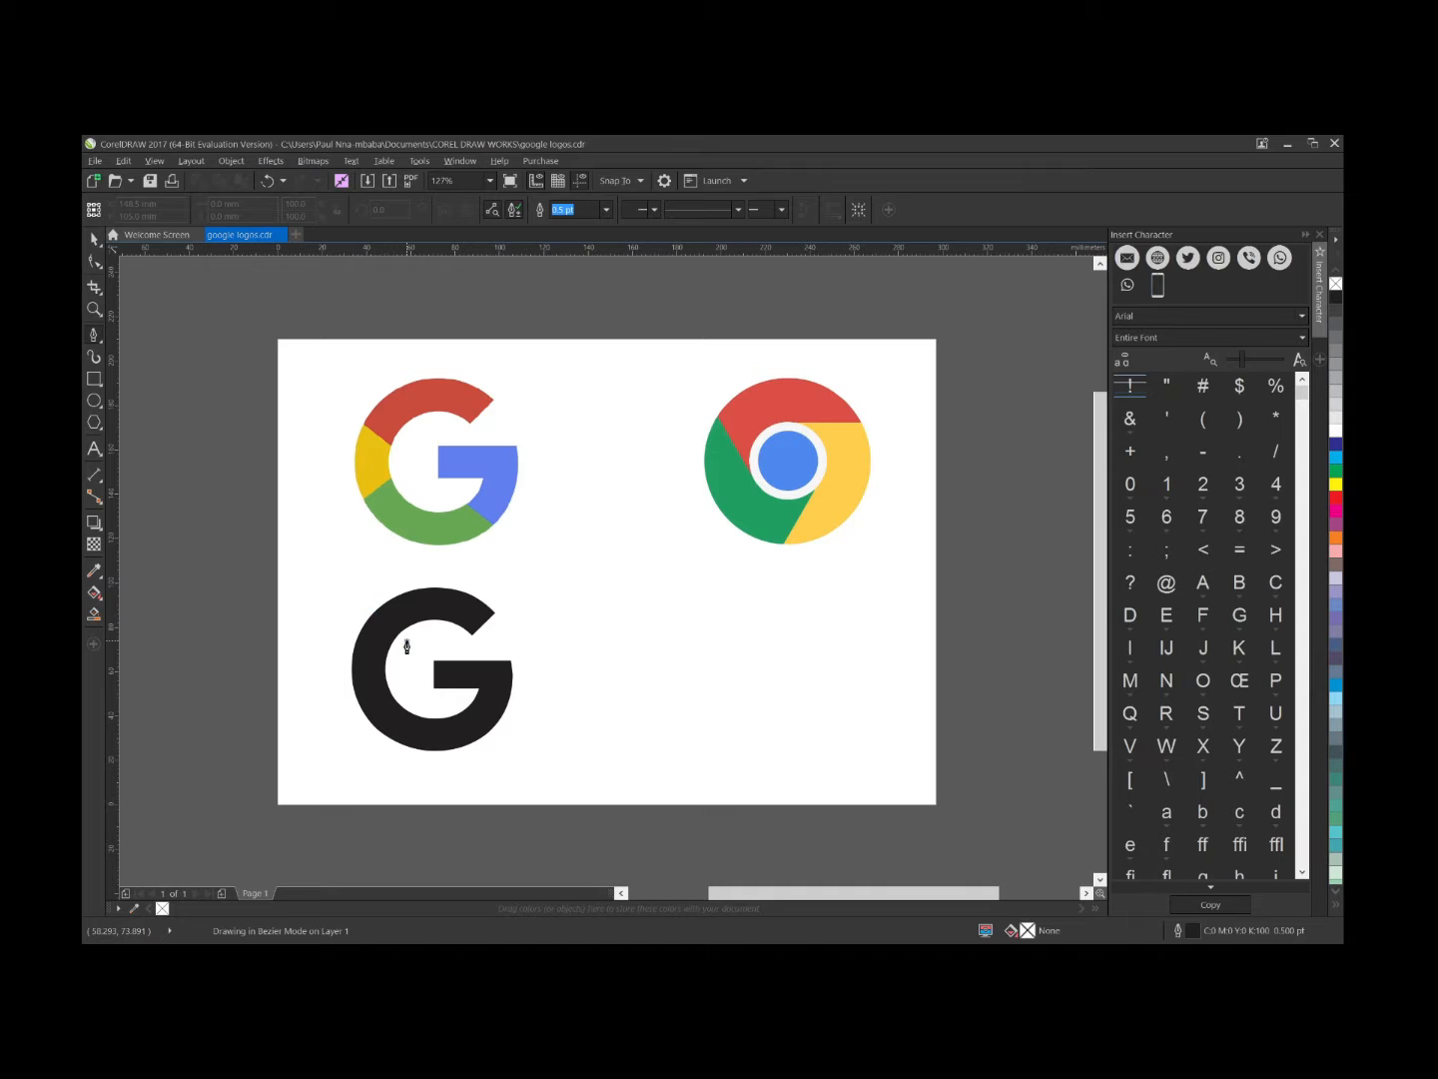
left_click(408, 641)
left_click(499, 641)
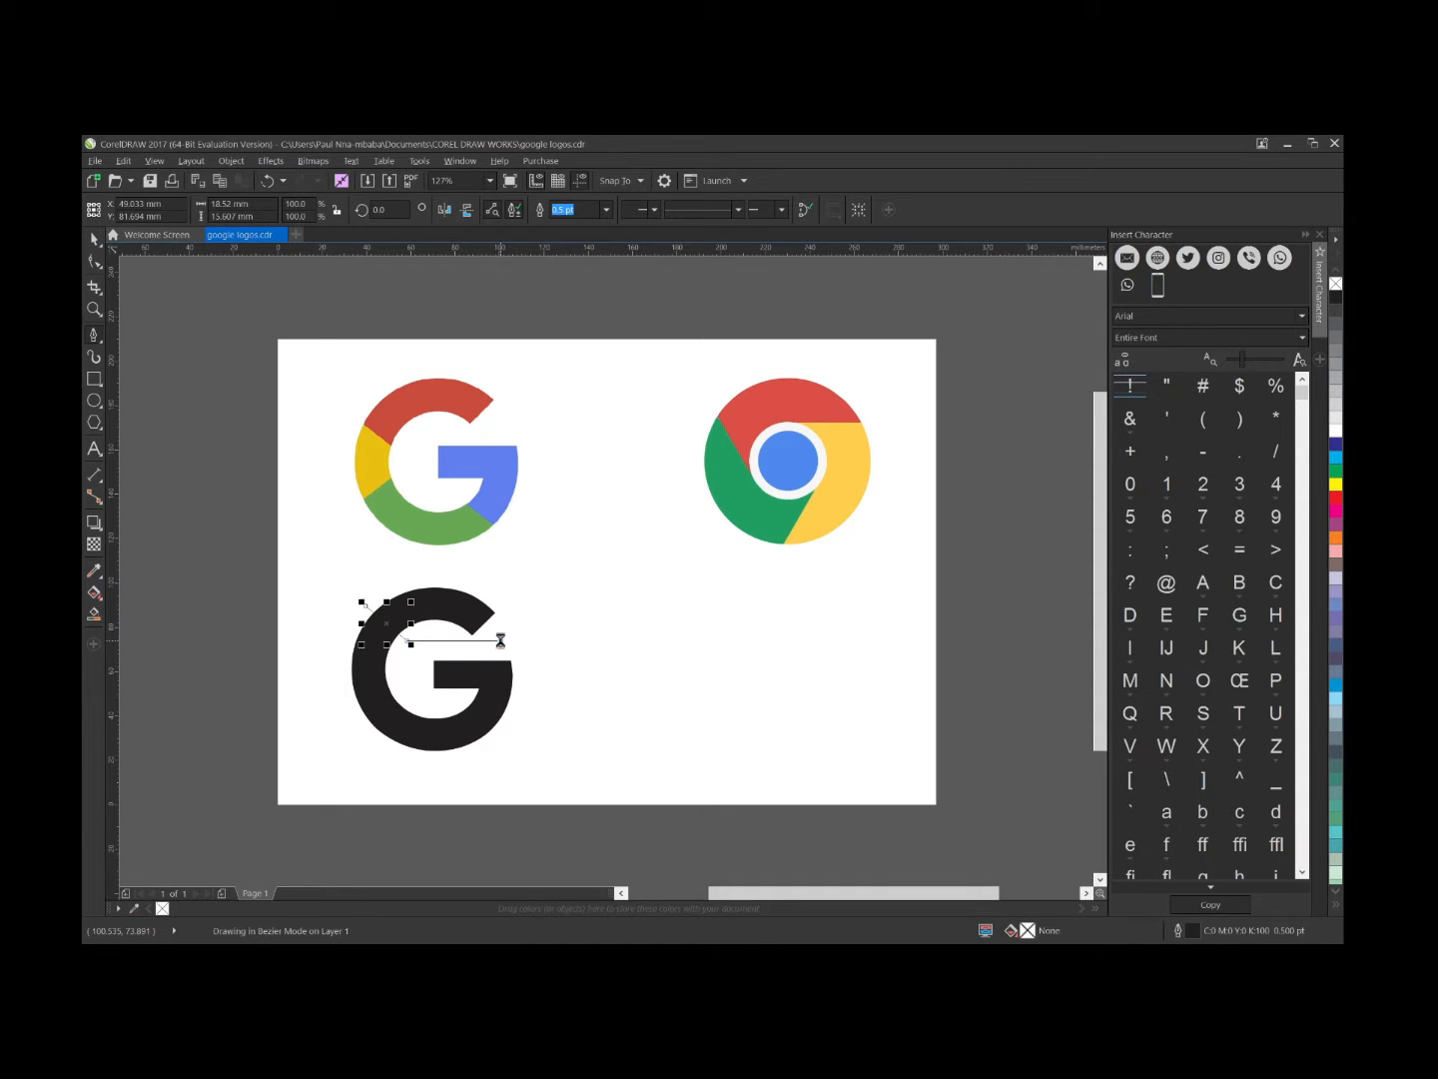
left_click(497, 570)
left_click(381, 578)
left_click(361, 606)
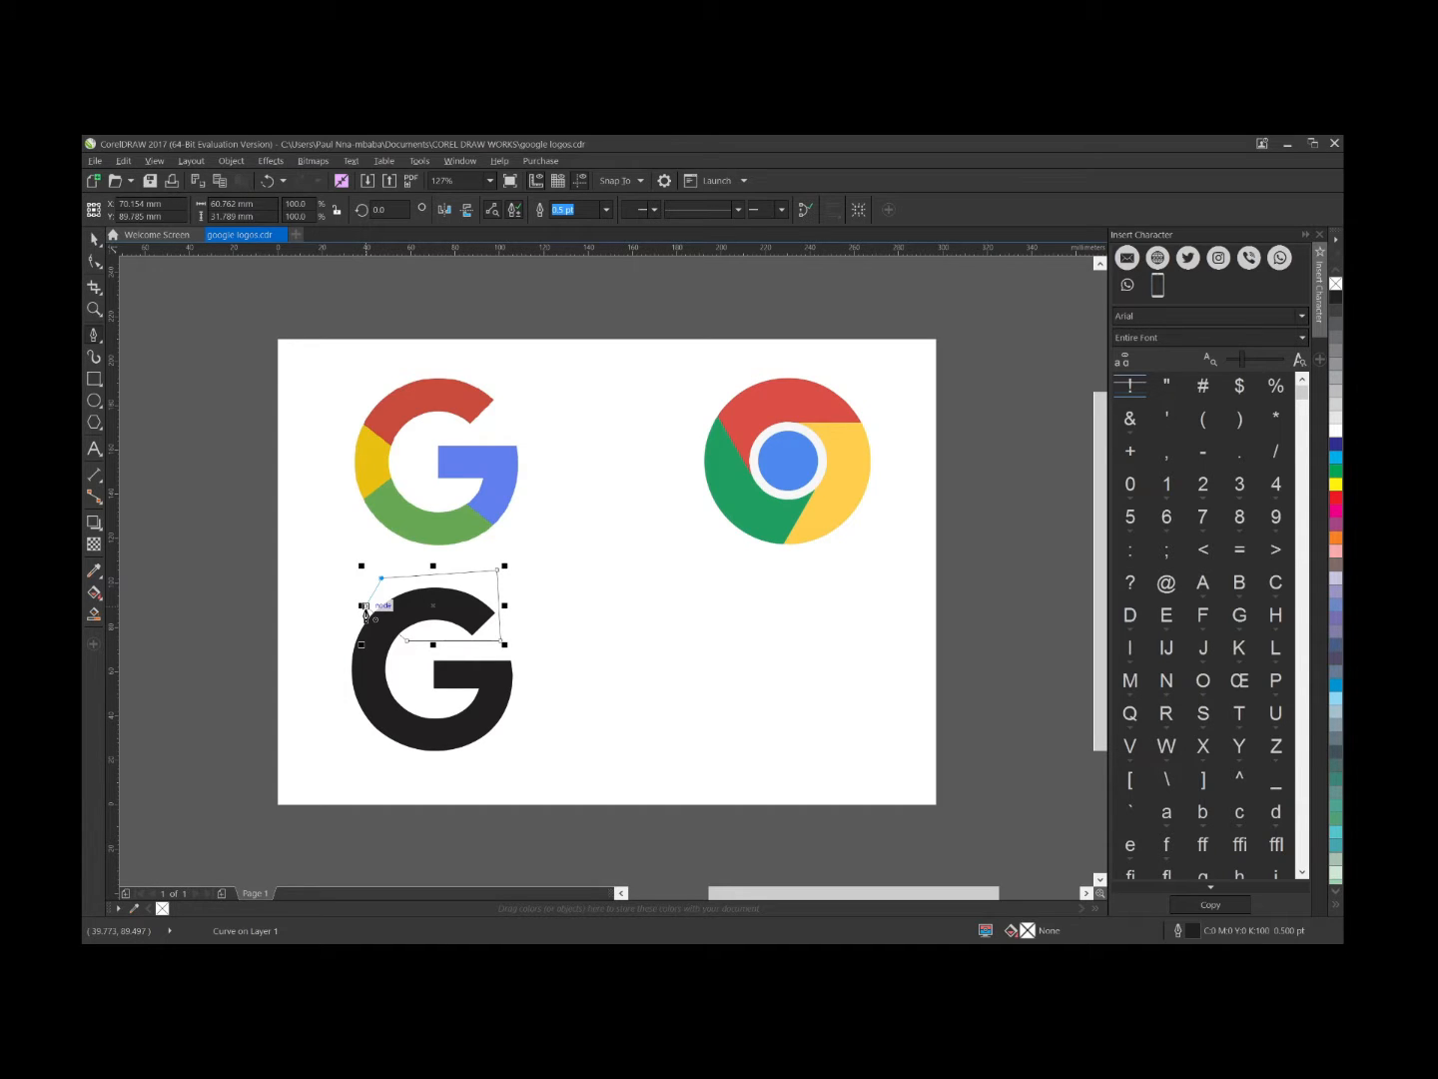
left_click(366, 607)
Draw a closed polygon about 59 by 44 mm over the lower-left arc of the black G
left_click(345, 689)
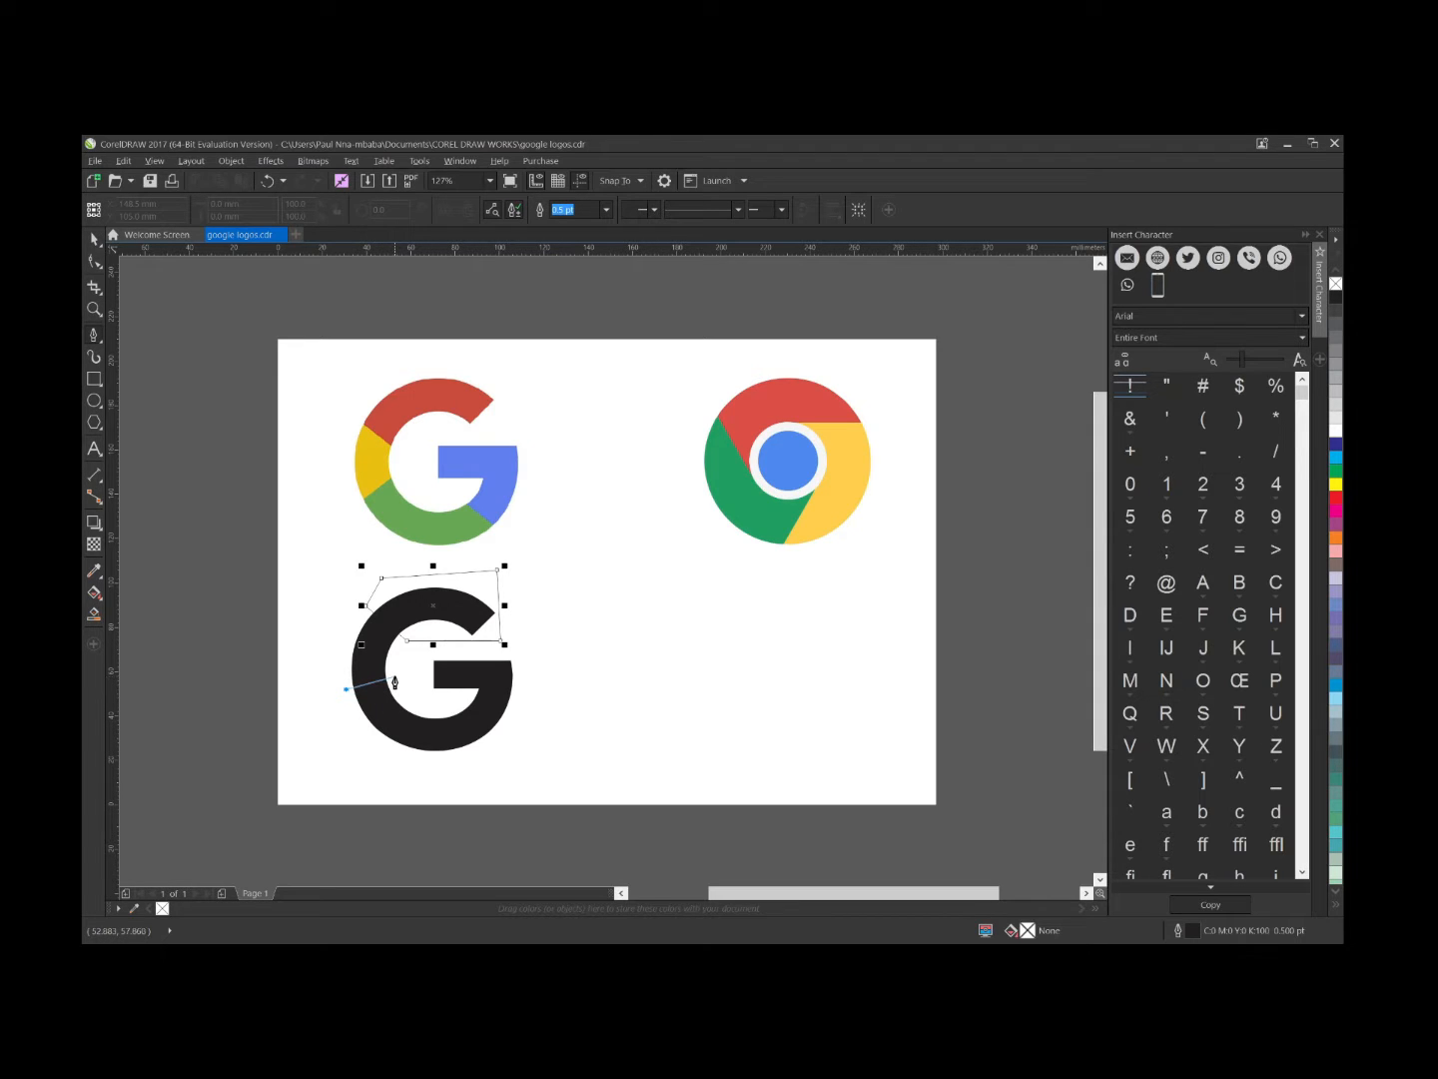
left_click(396, 678)
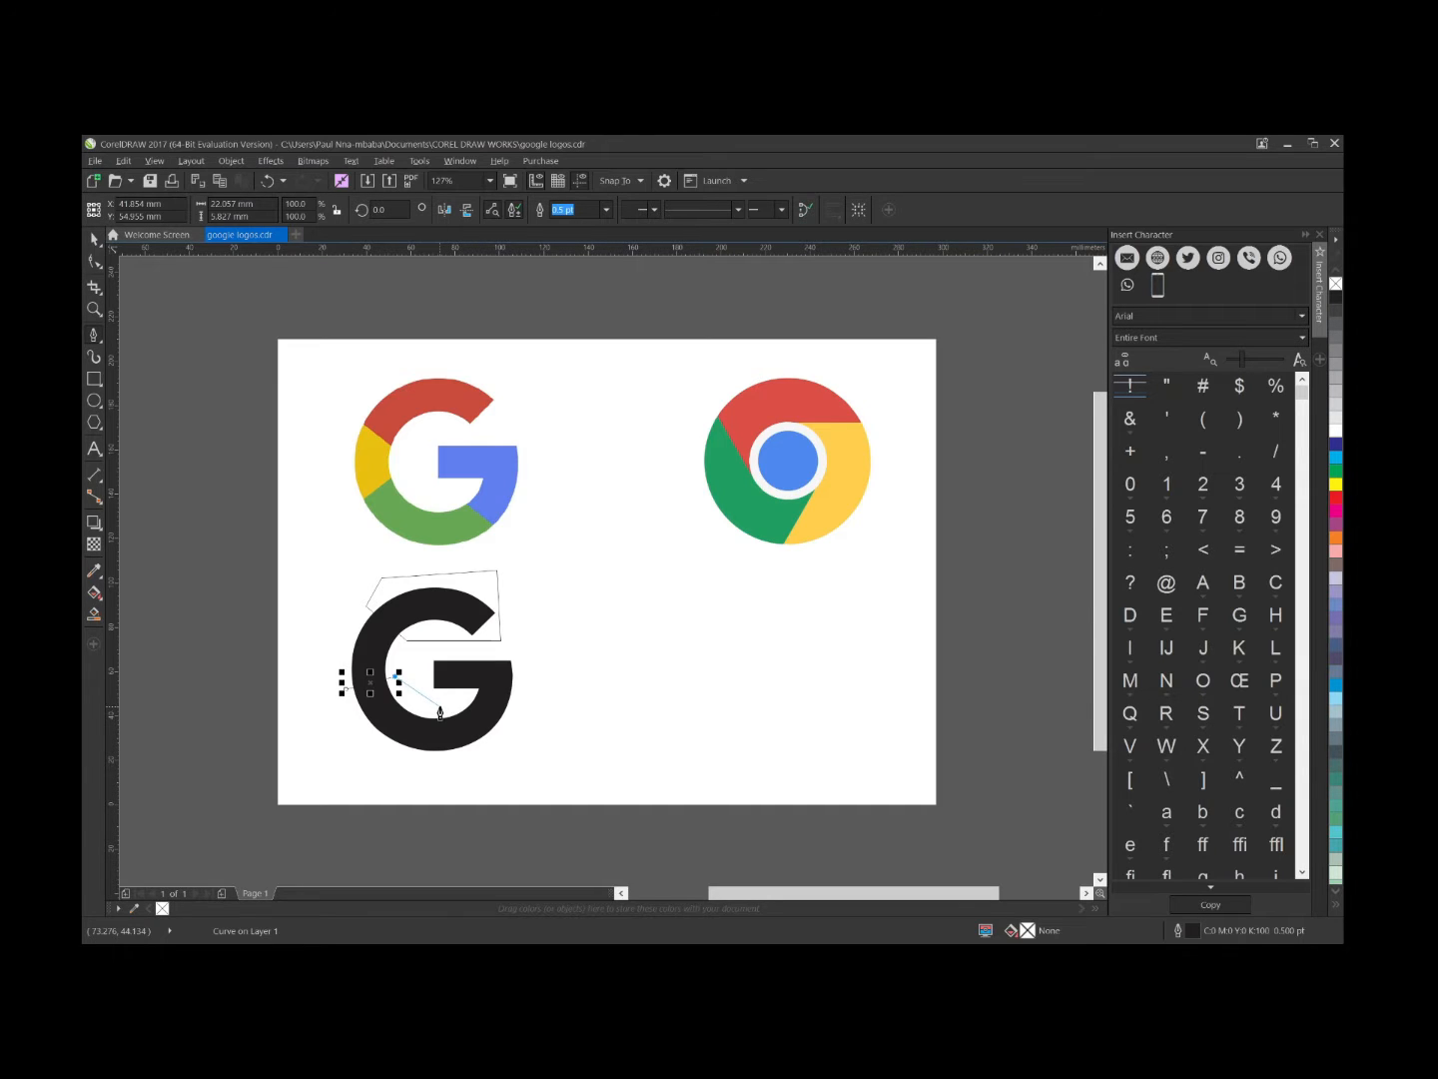
left_click(444, 706)
double_click(473, 748)
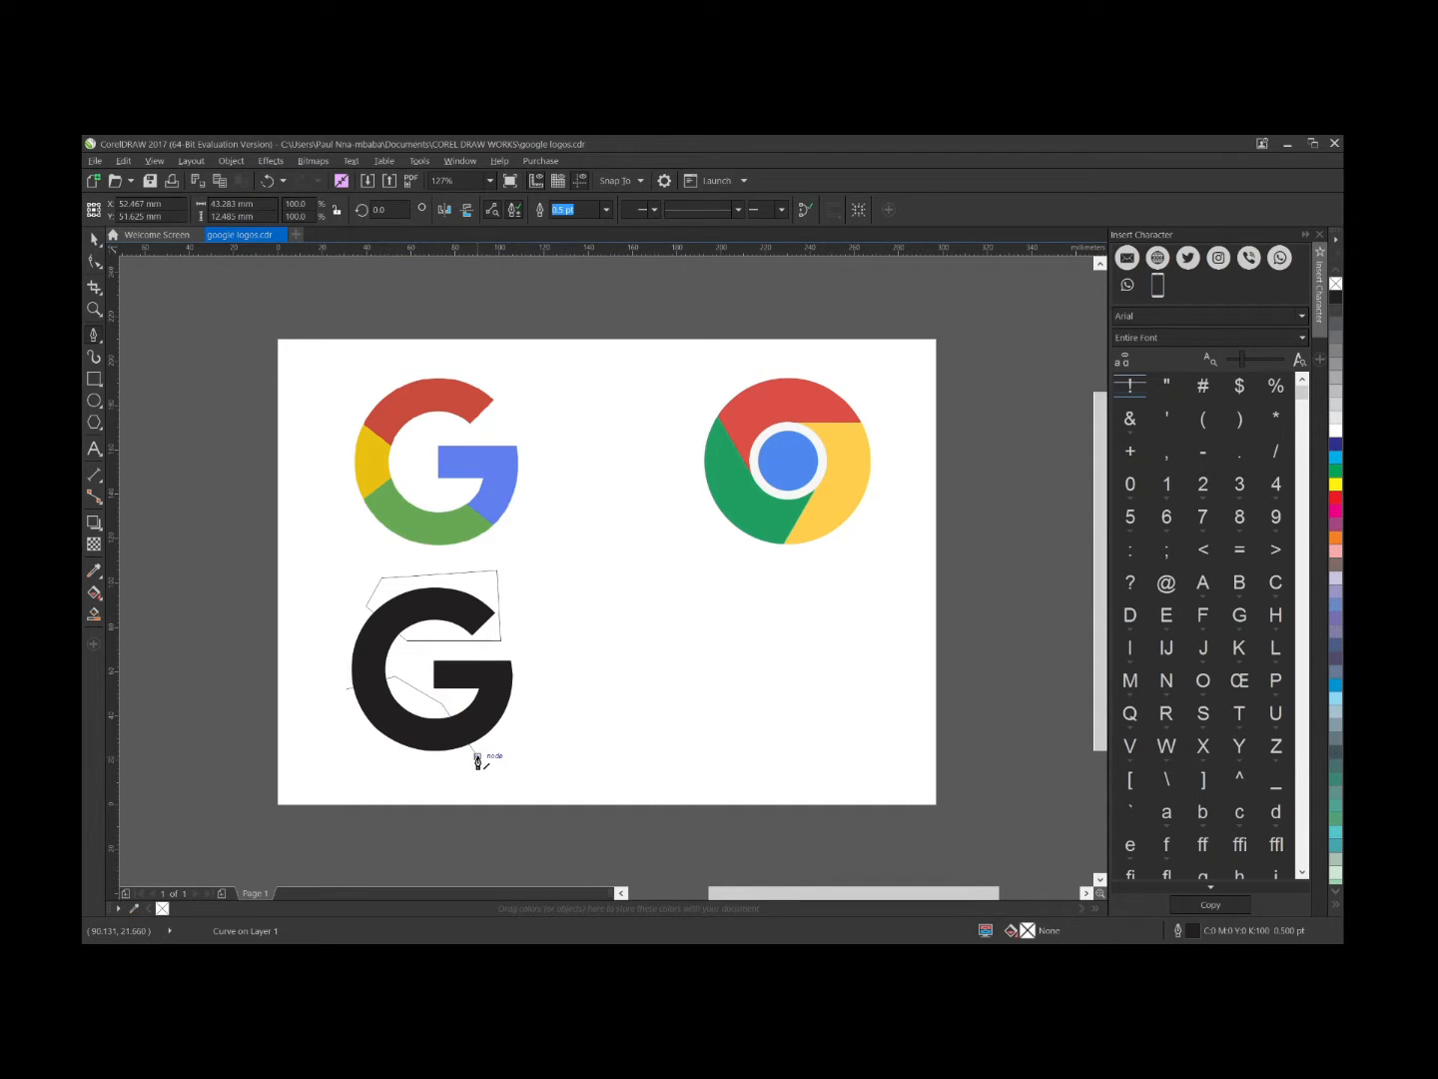
left_click(398, 773)
left_click(344, 689)
left_click(346, 689)
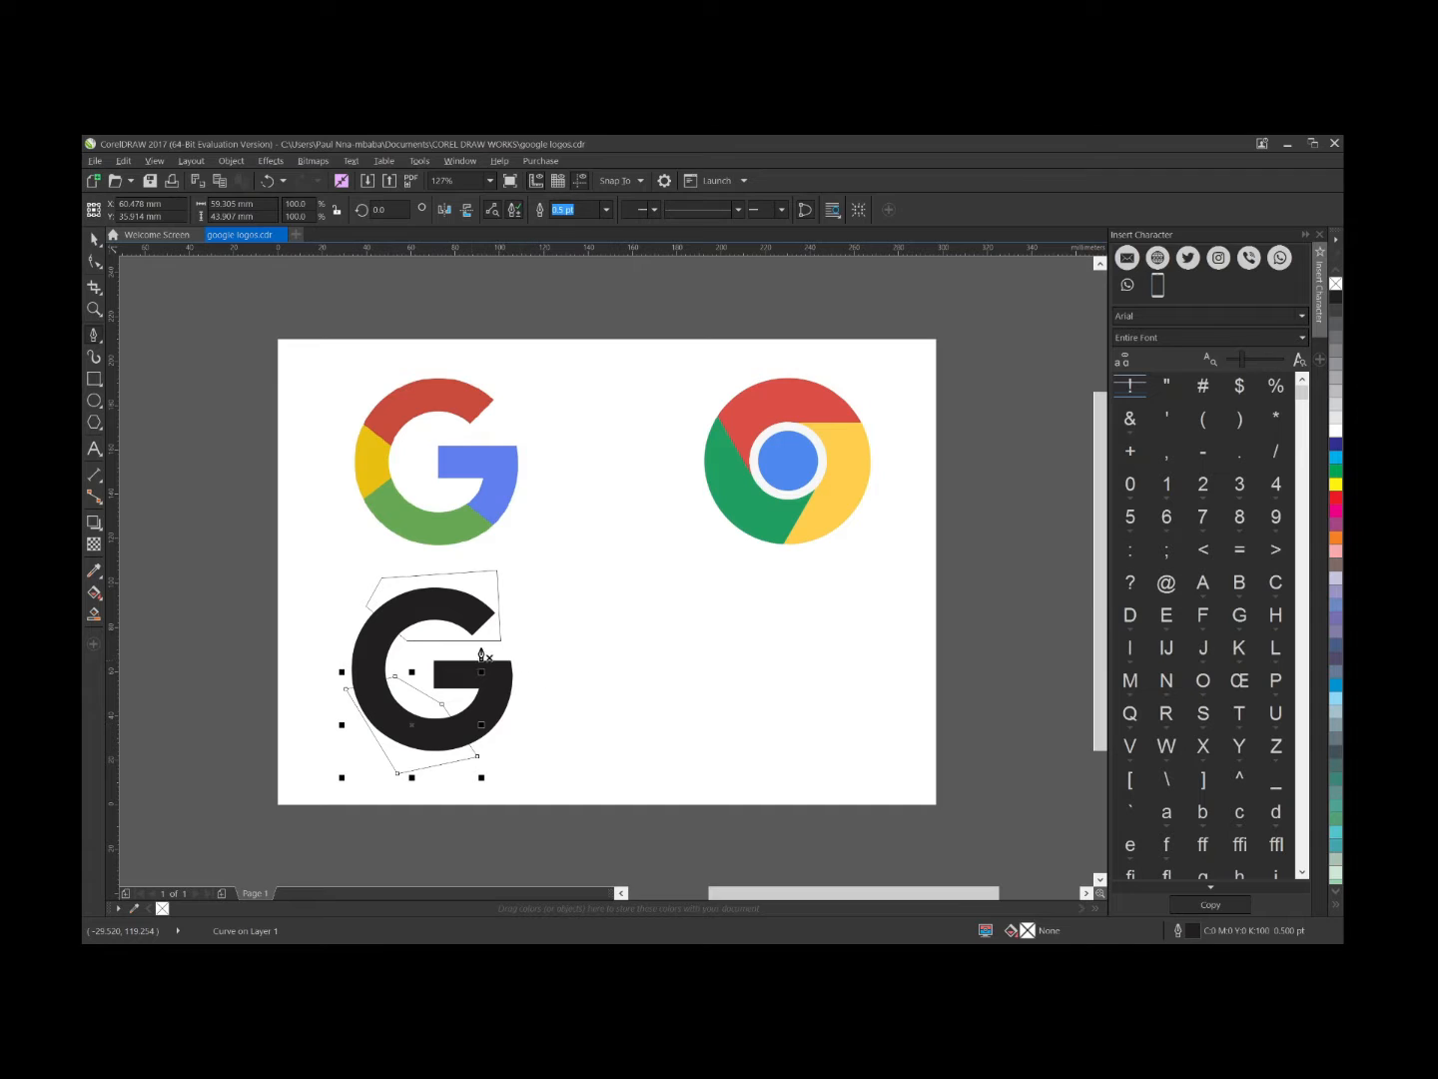
Draw a closed polygon about 63 by 63 mm around the right side and crossbar of the black G
left_click(421, 660)
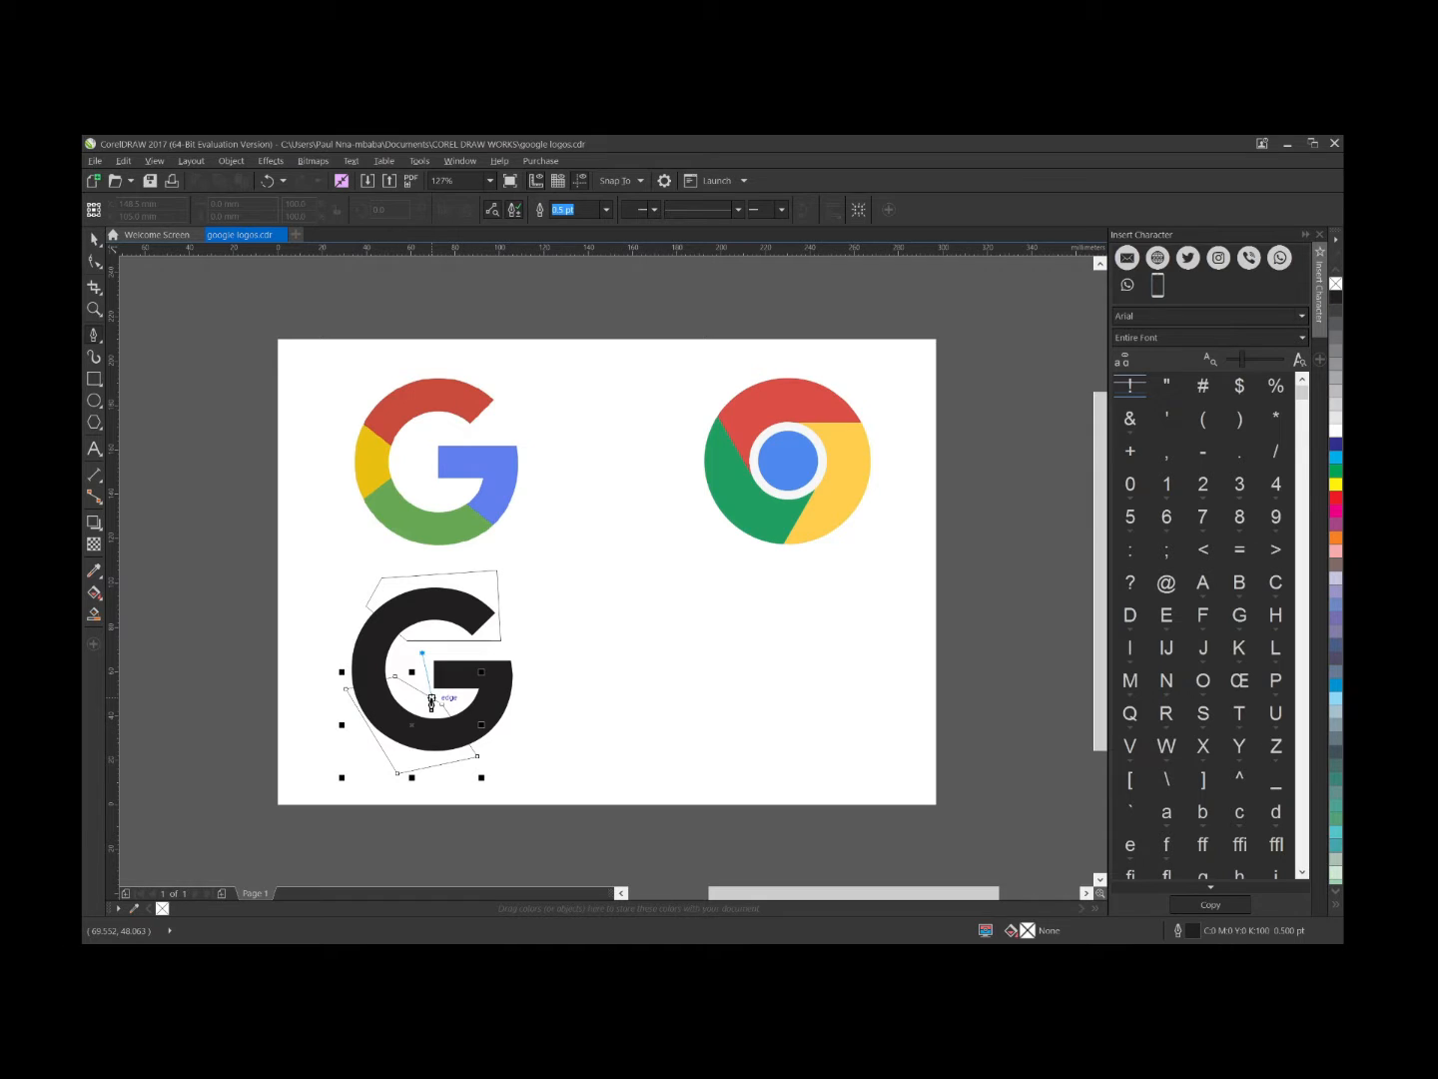
left_click(431, 700)
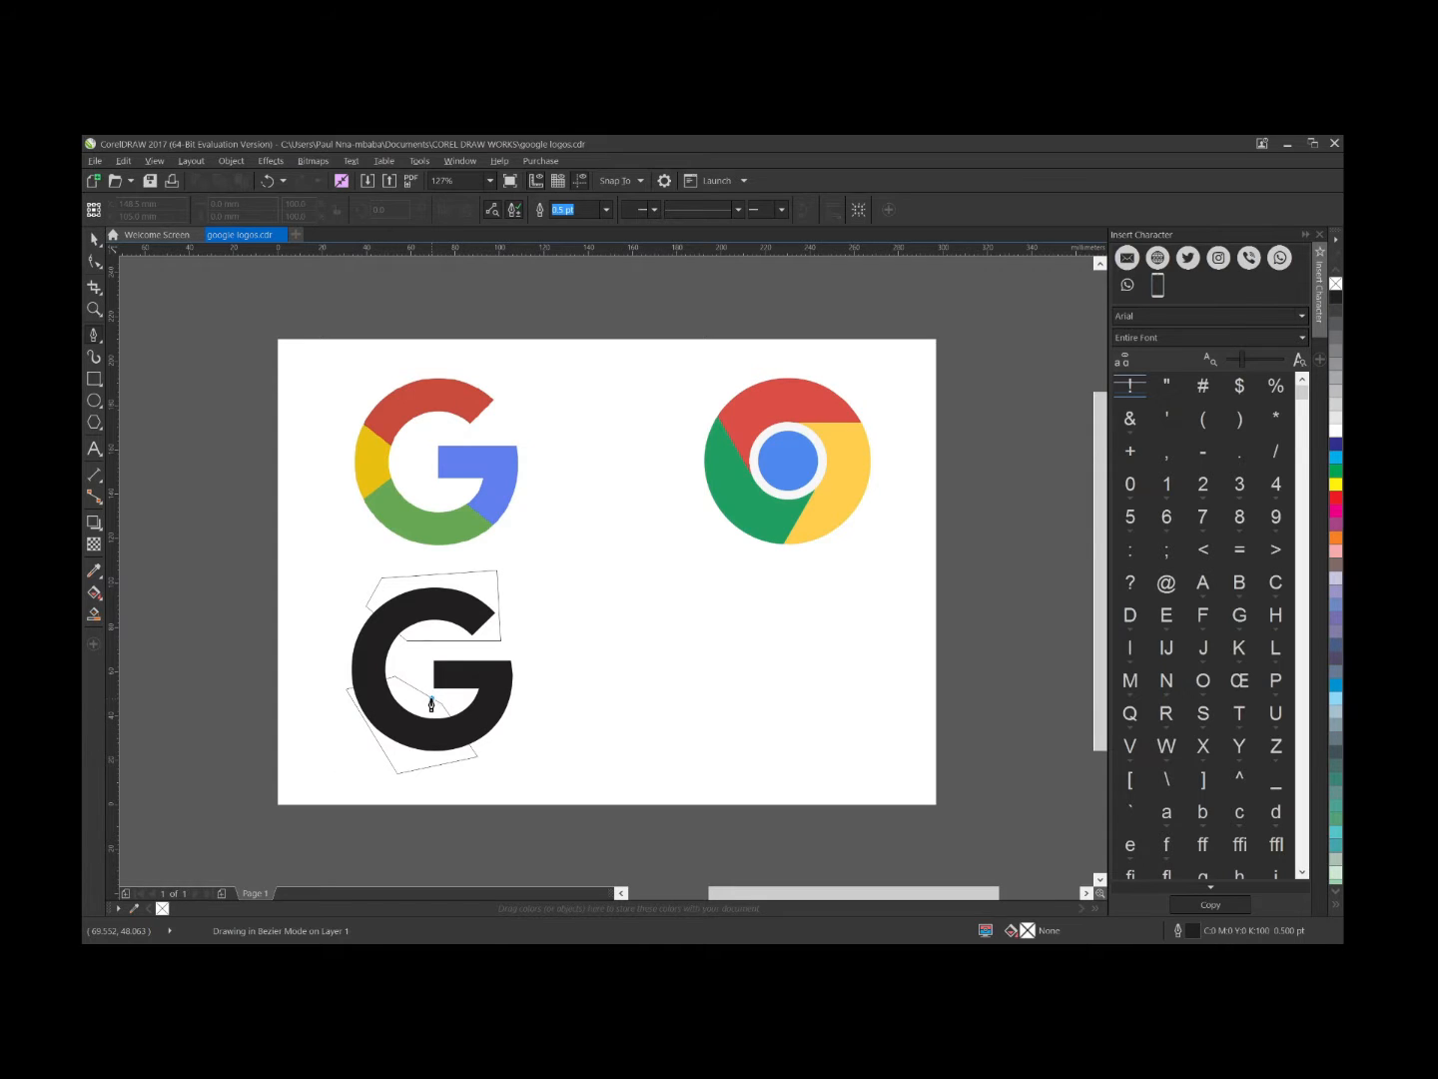
left_click(487, 783)
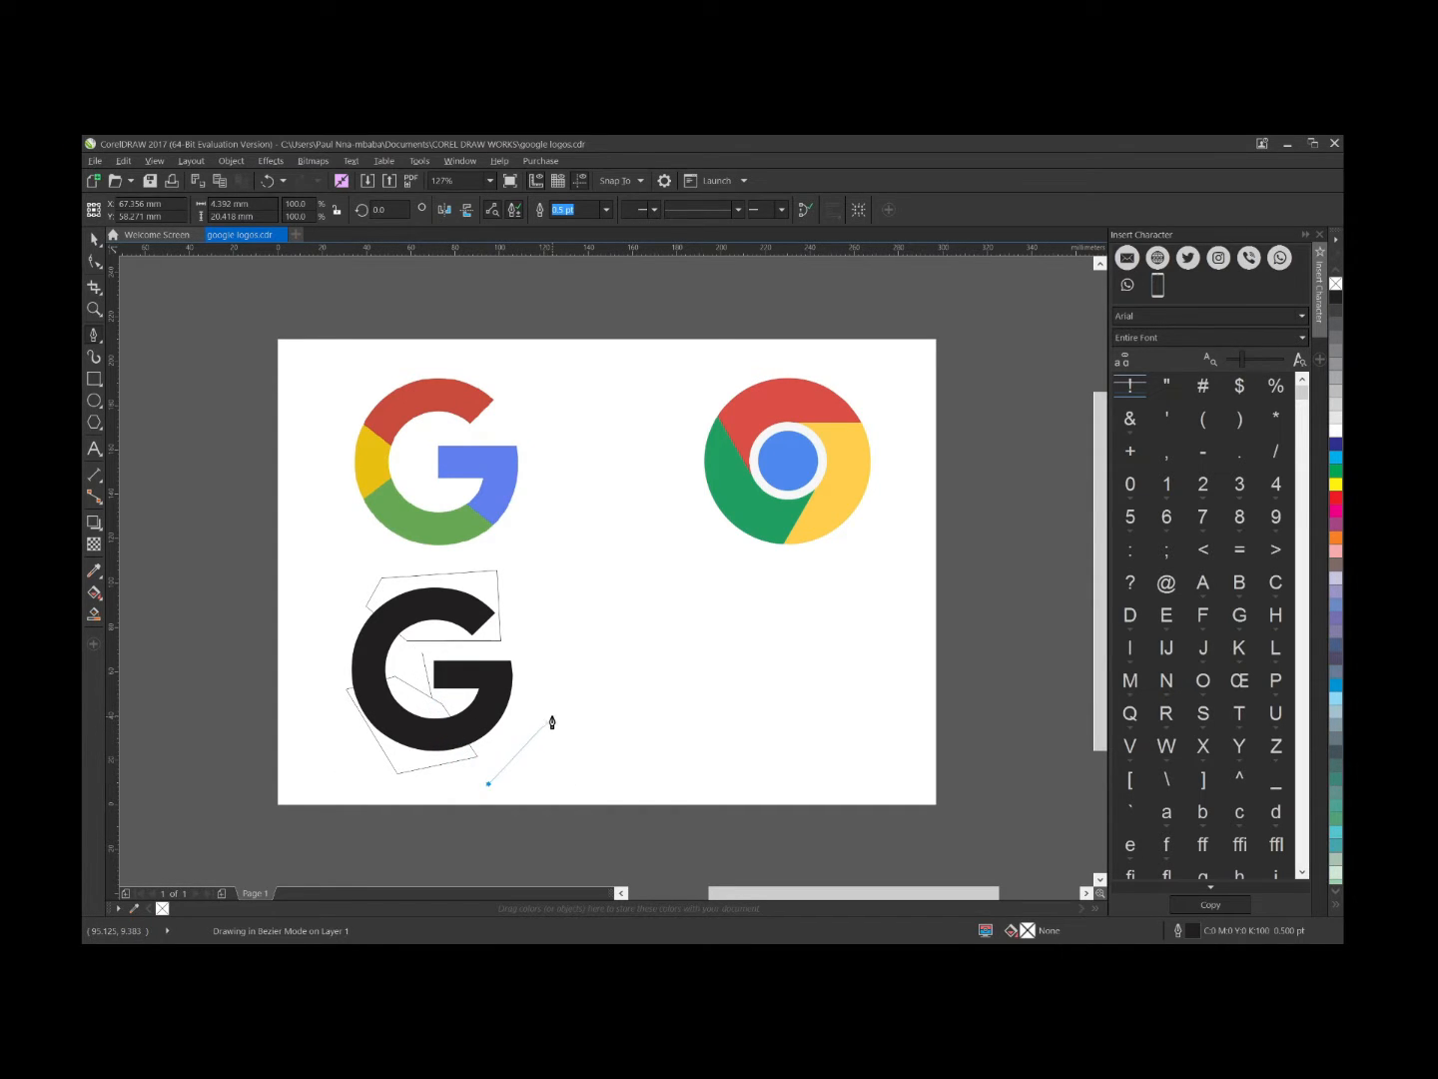
left_click(562, 669)
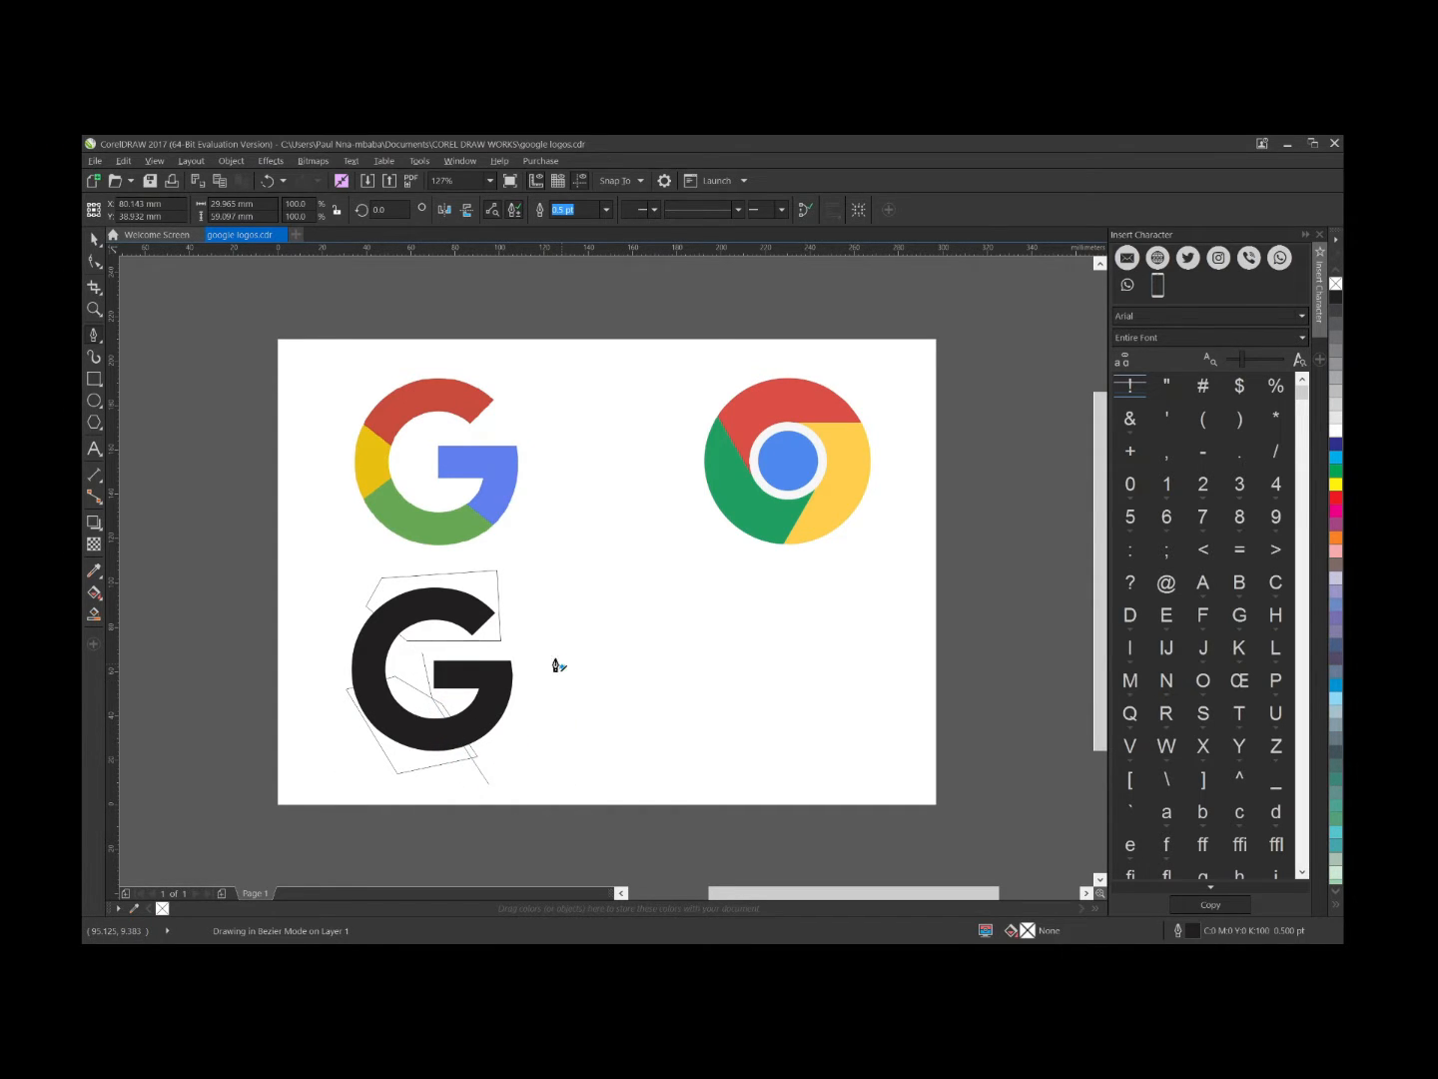
left_click(502, 646)
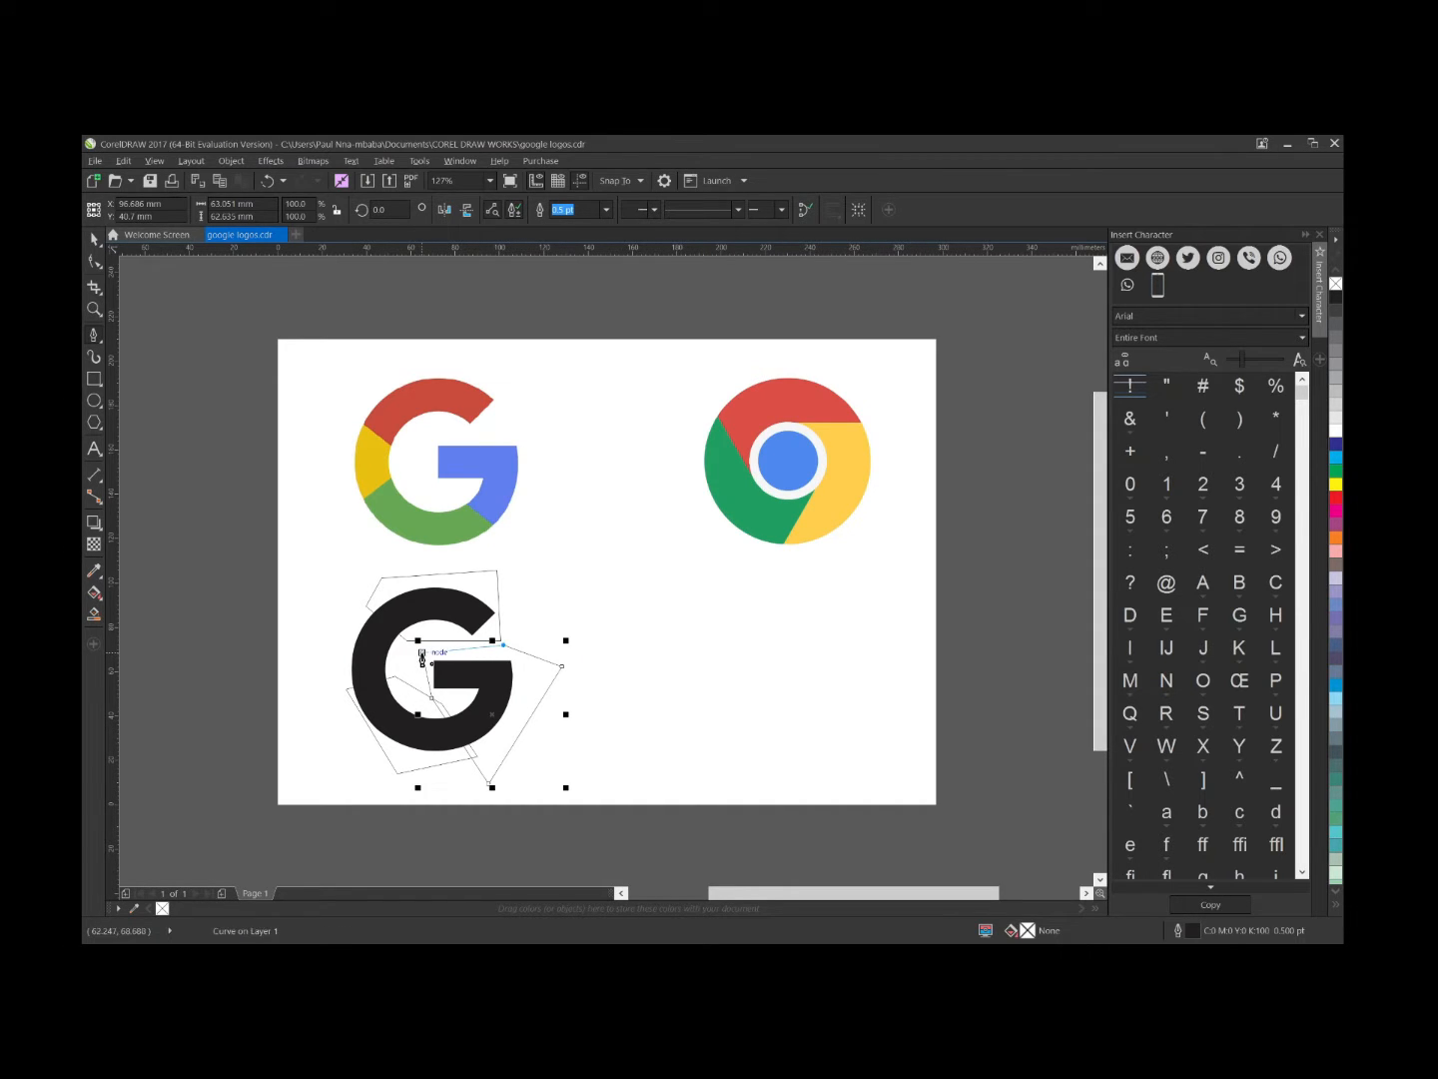
left_click(423, 652)
Sample the red of the Google logo with the color eyedropper and fill the upper polygon with it
left_click(97, 571)
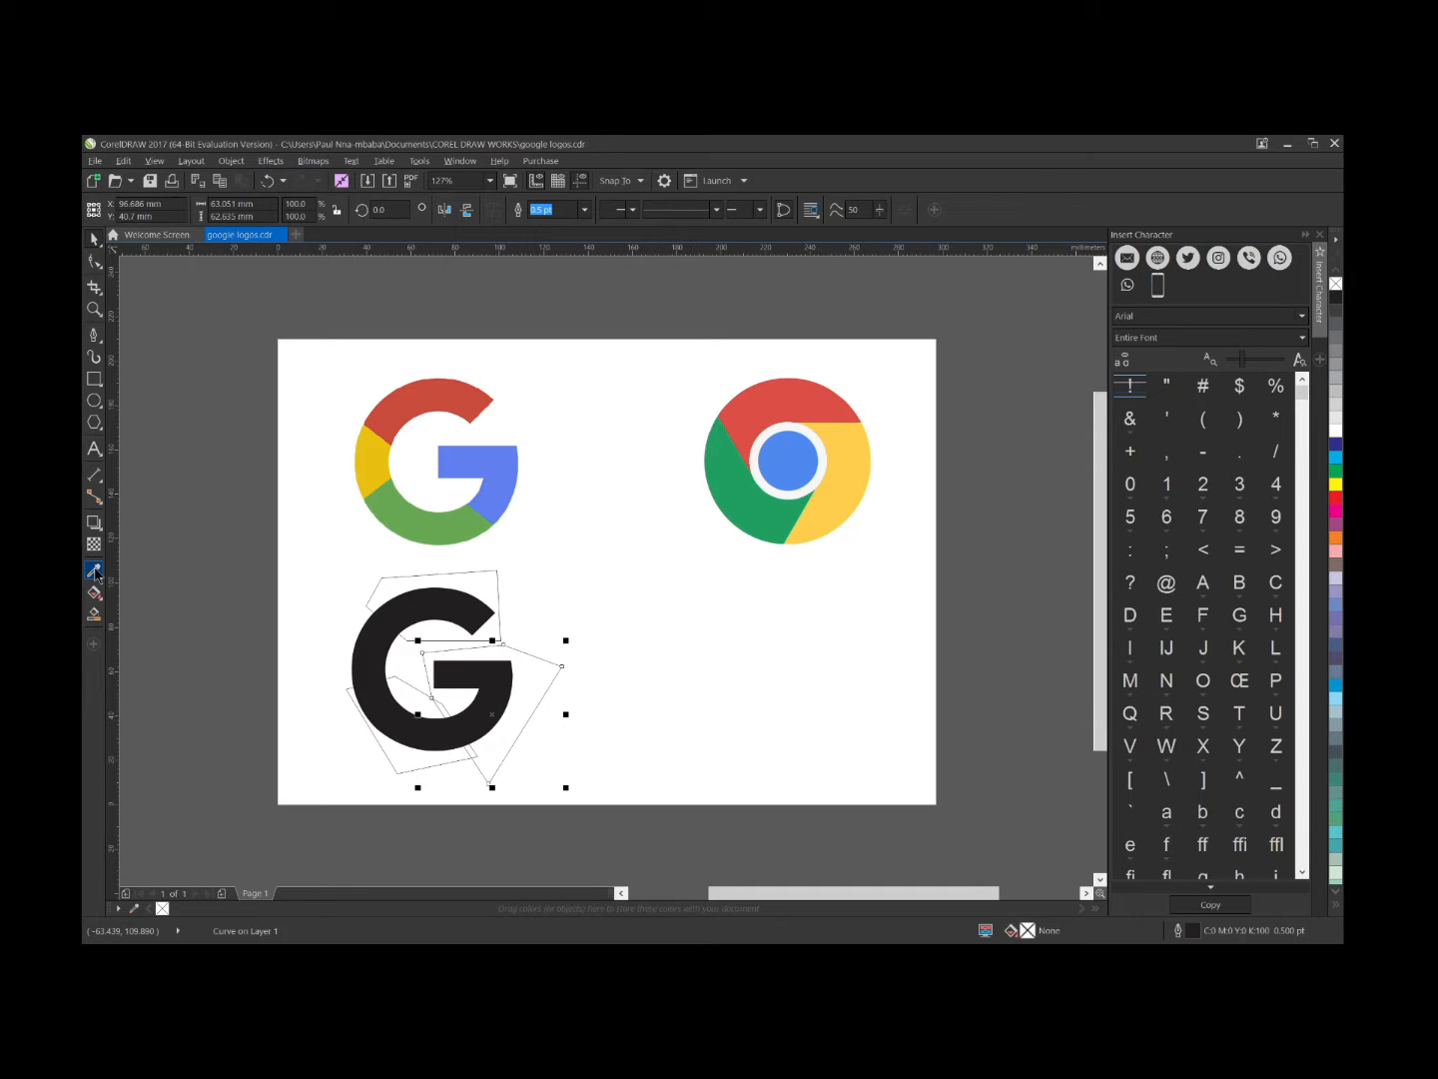
left_click(97, 573)
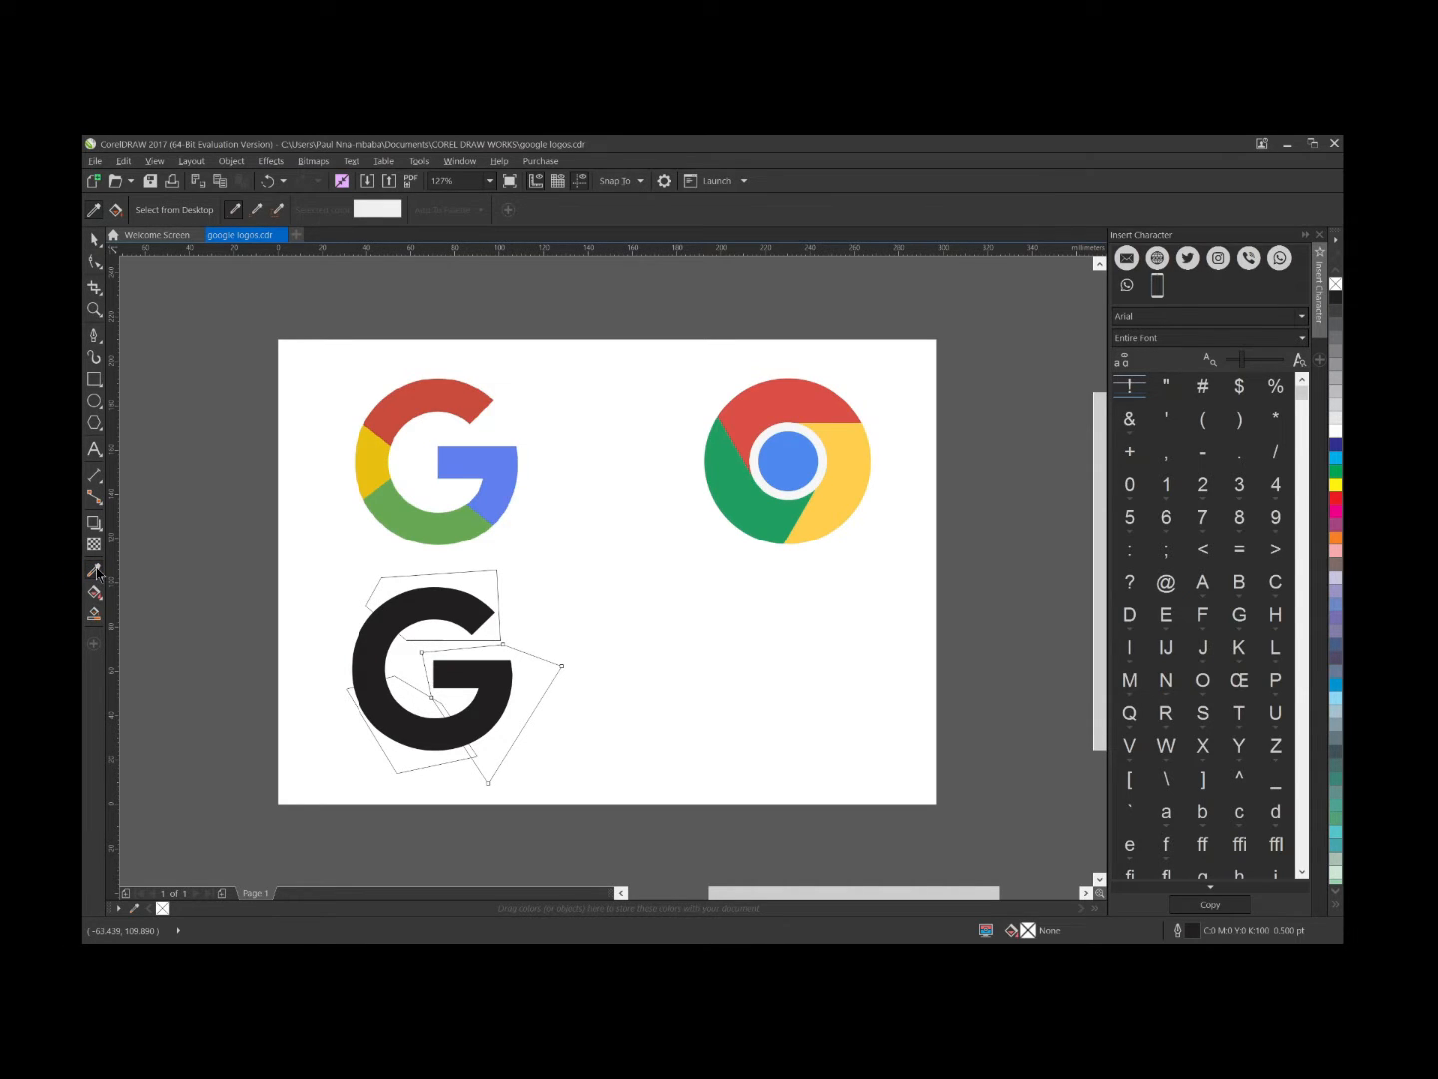
left_click(436, 399)
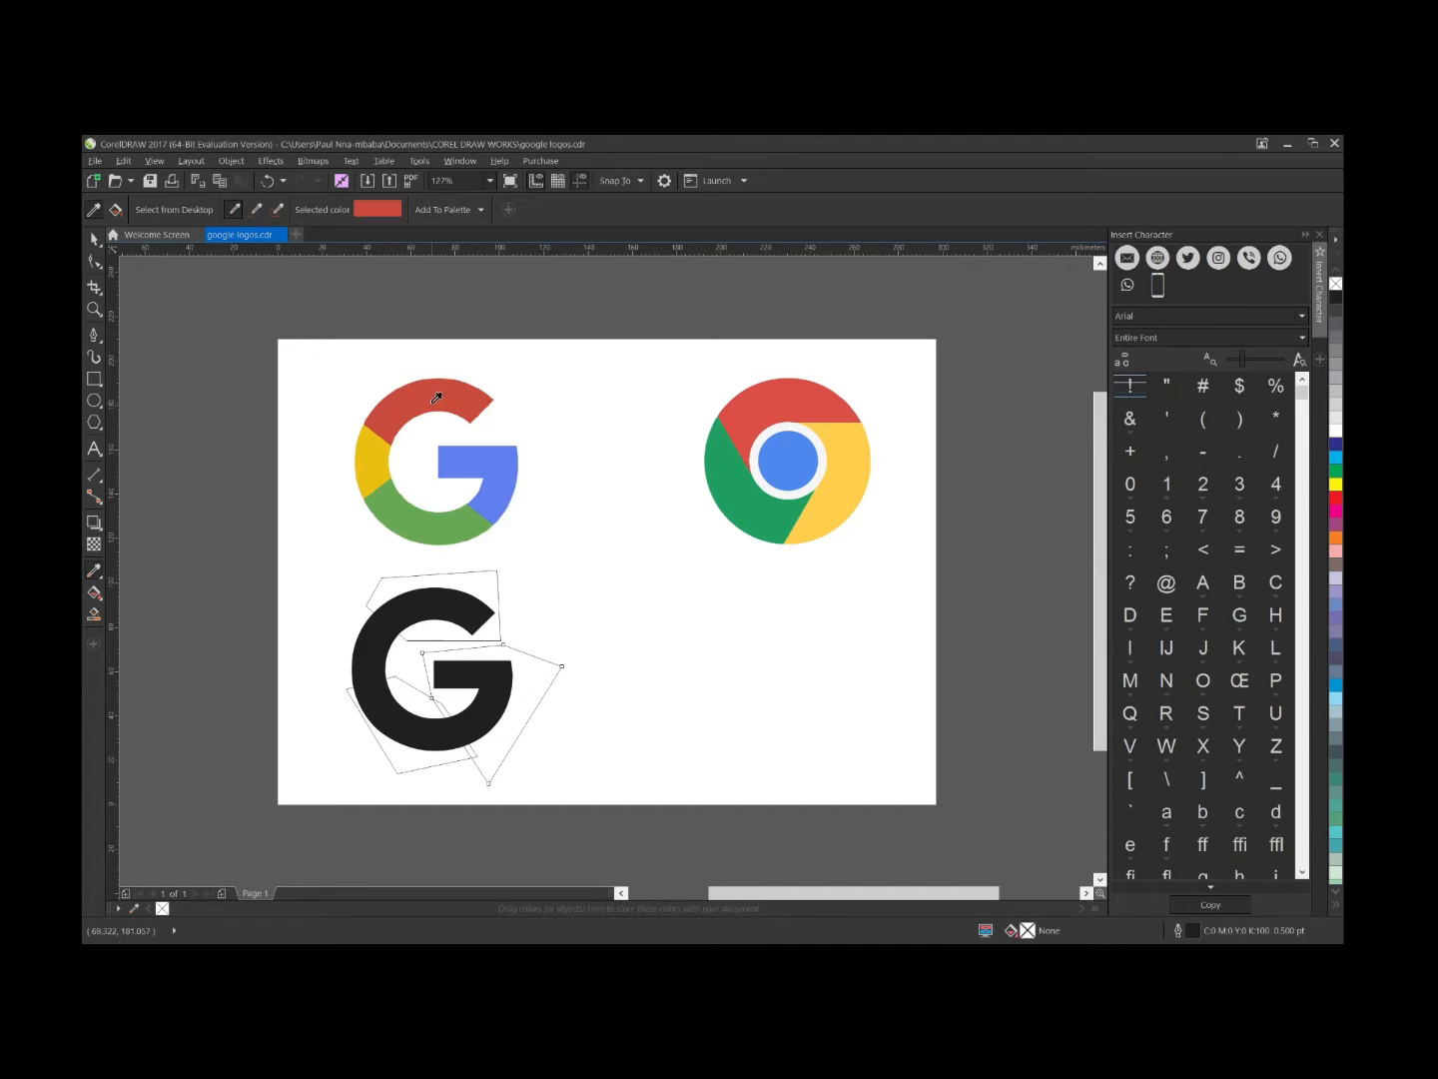
left_click(436, 610)
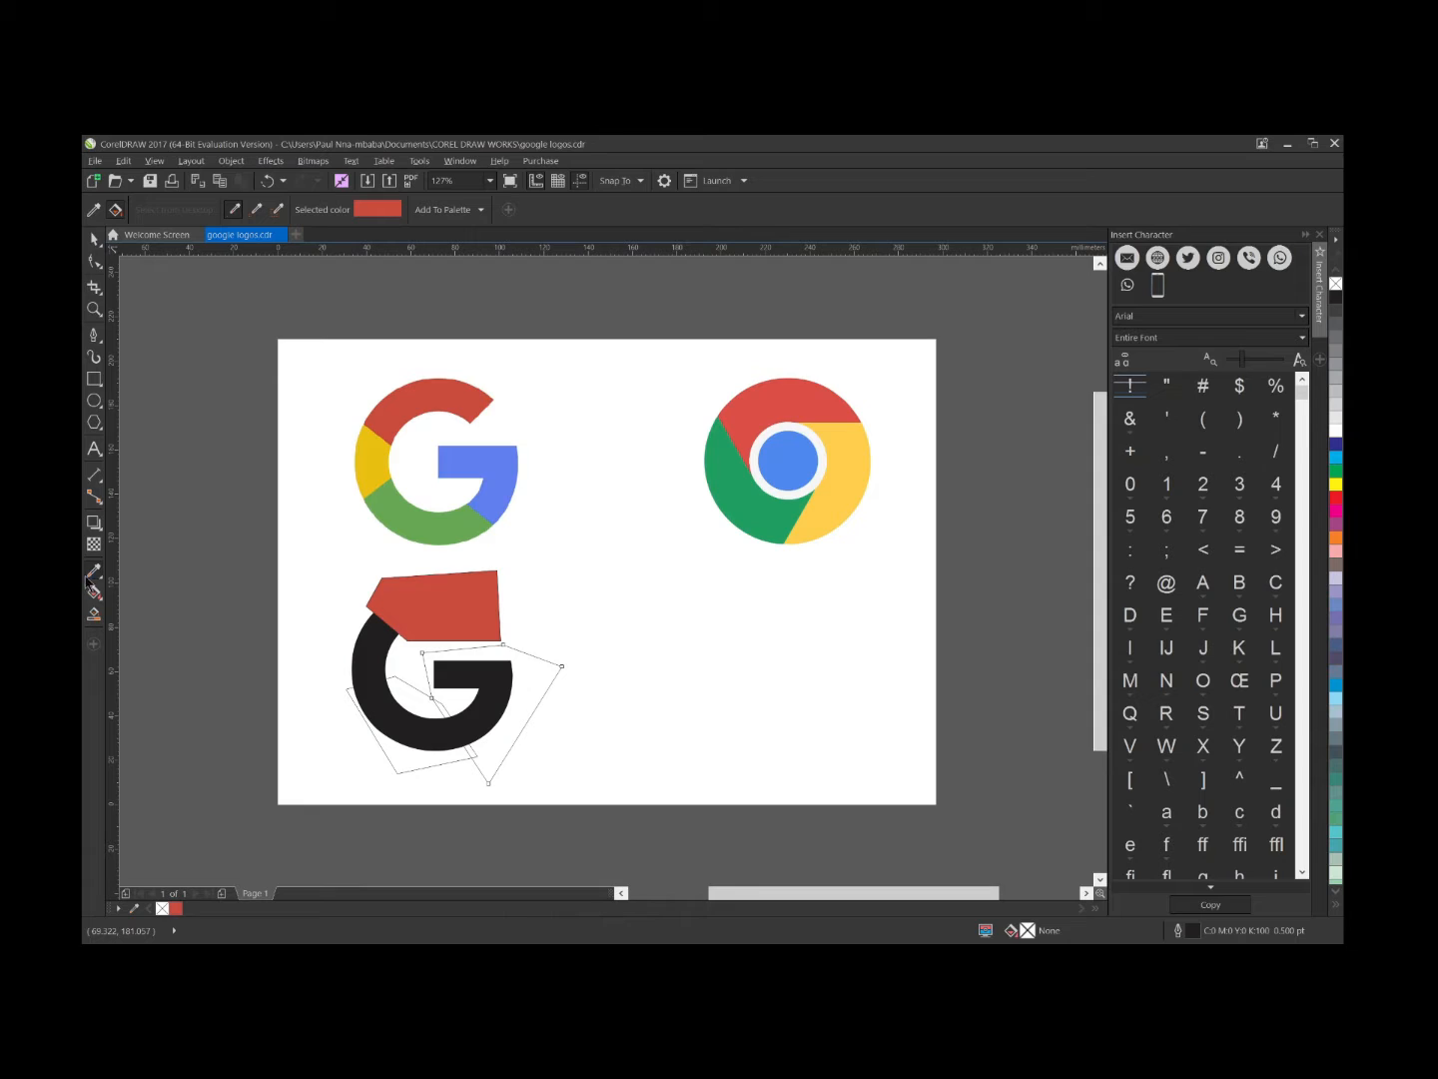
Sample the Google logo's green and apply it to the outline of the lower-left polygon
left_click(93, 211)
left_click(428, 514)
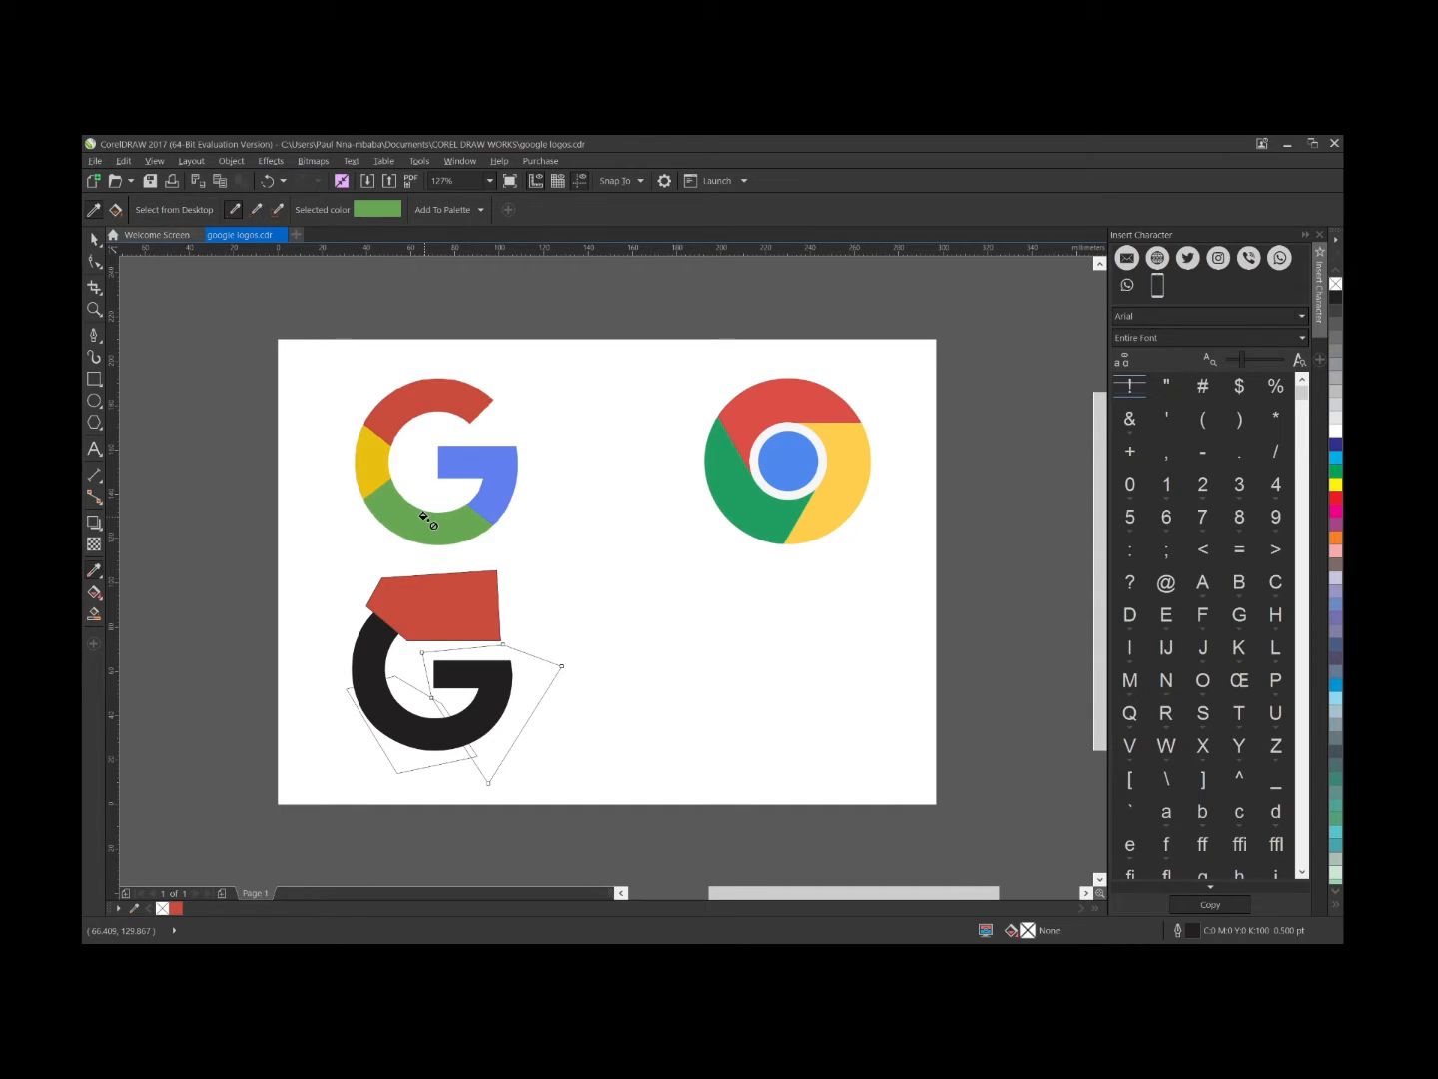
left_click(364, 712)
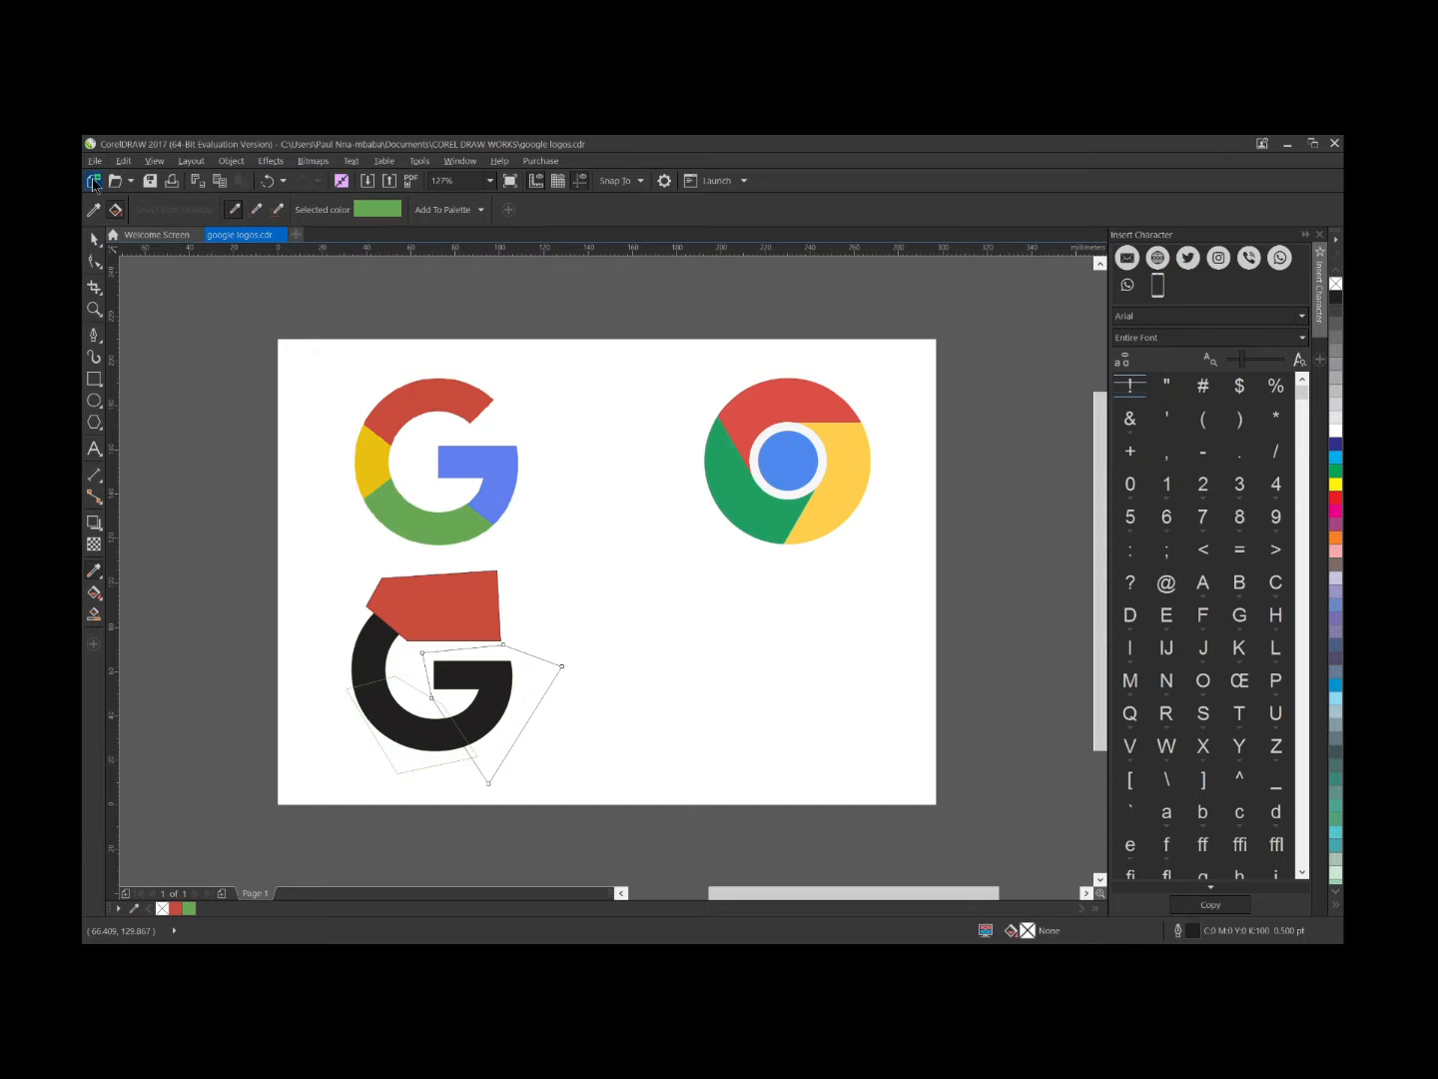
Fill the lower-left polygon with the green sampled from the Google logo, keeping the polygon in its original position
left_click(94, 238)
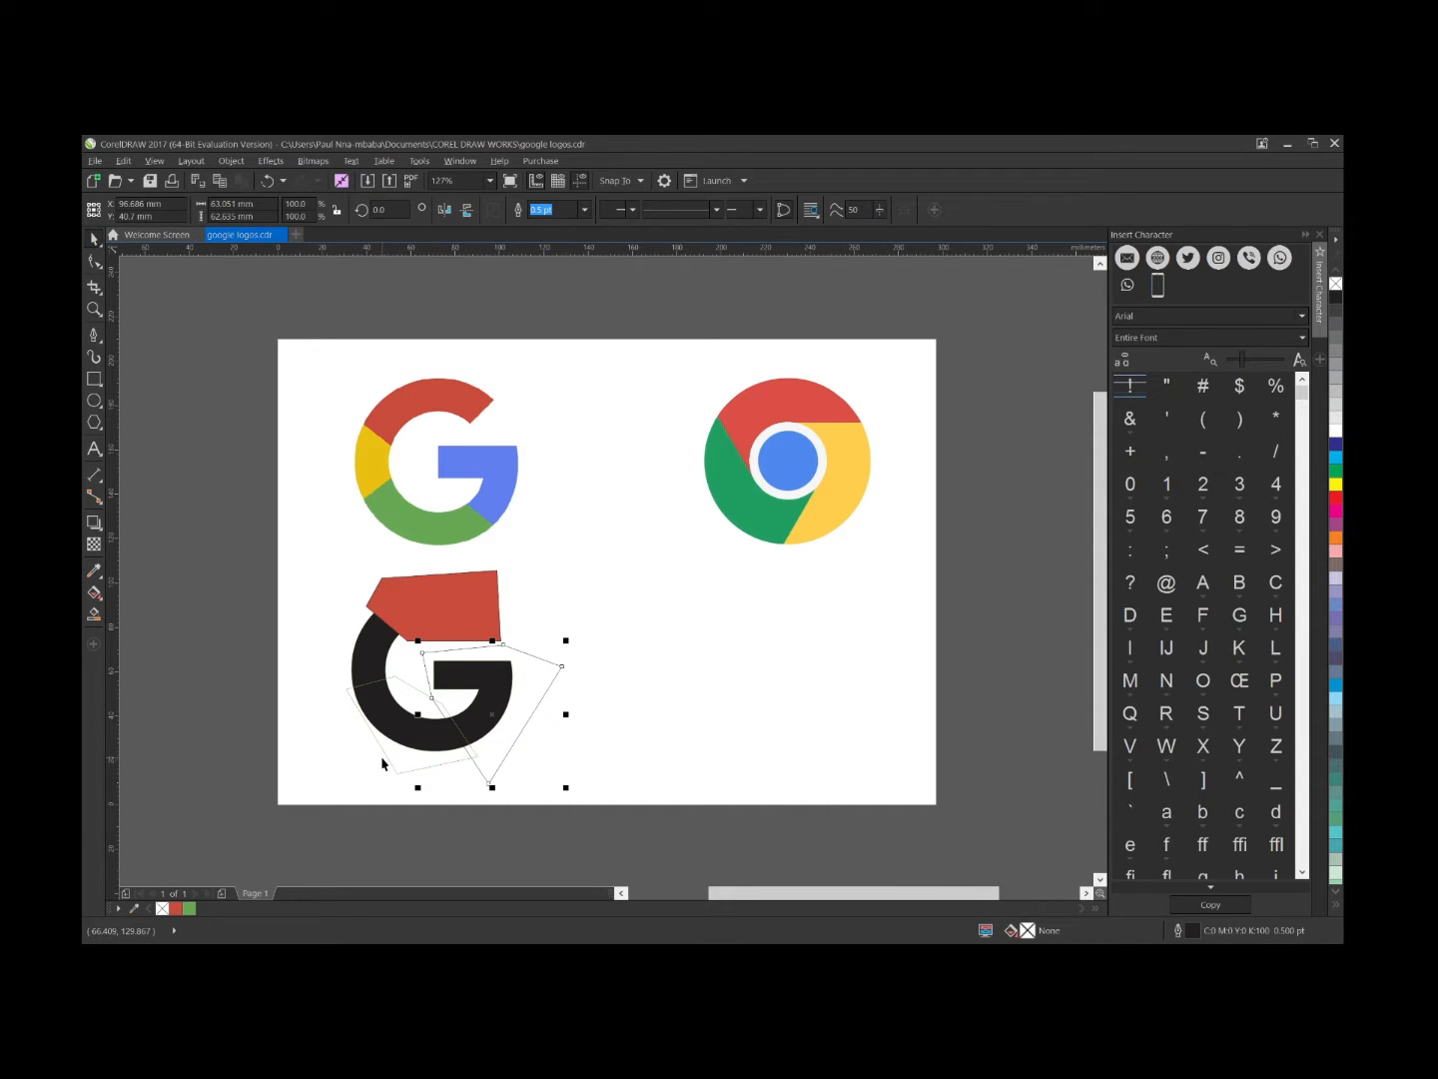
left_click(395, 707)
scroll(395, 710, "up", 2)
left_click_drag(395, 707, 358, 698)
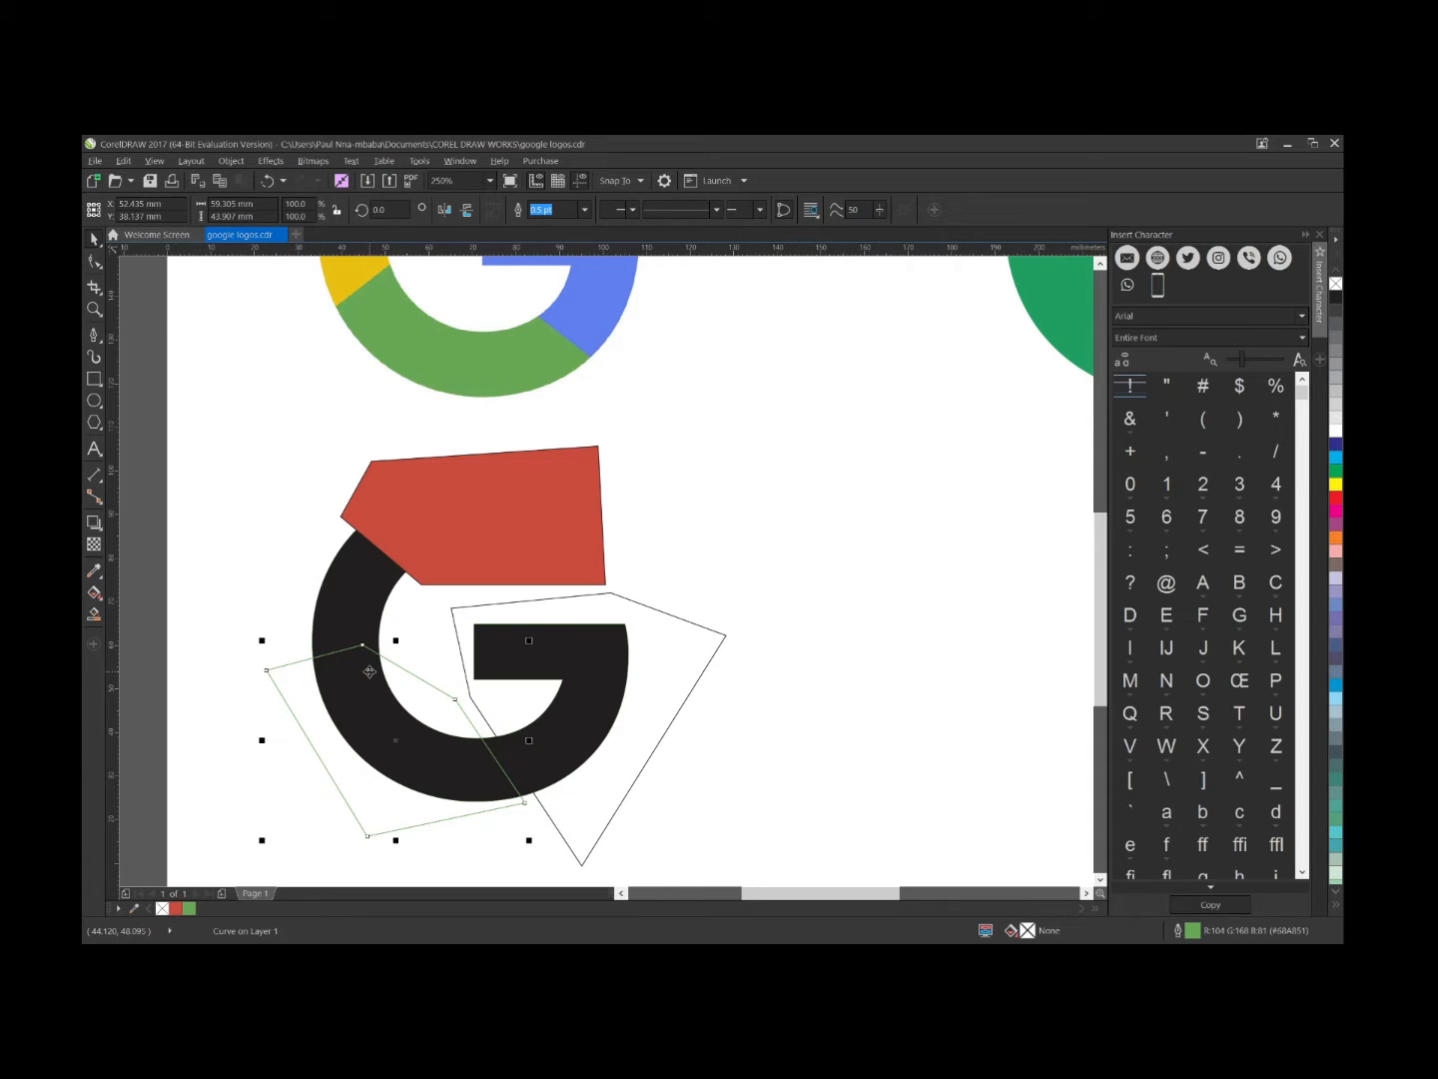
key("ctrl+z")
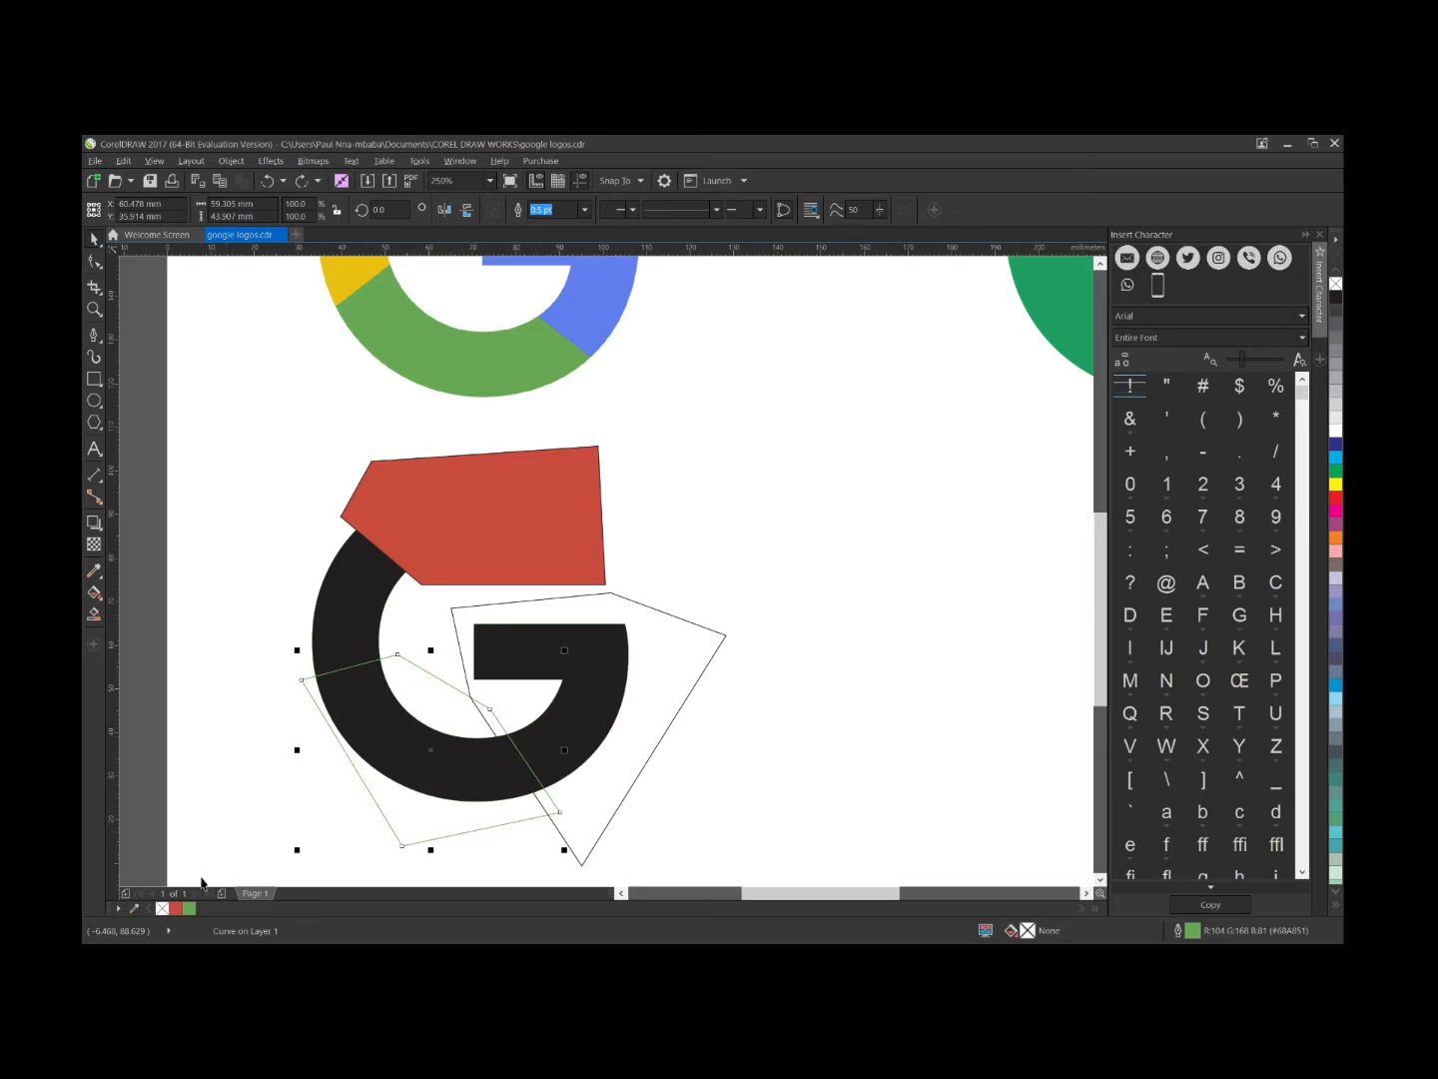
left_click(189, 908)
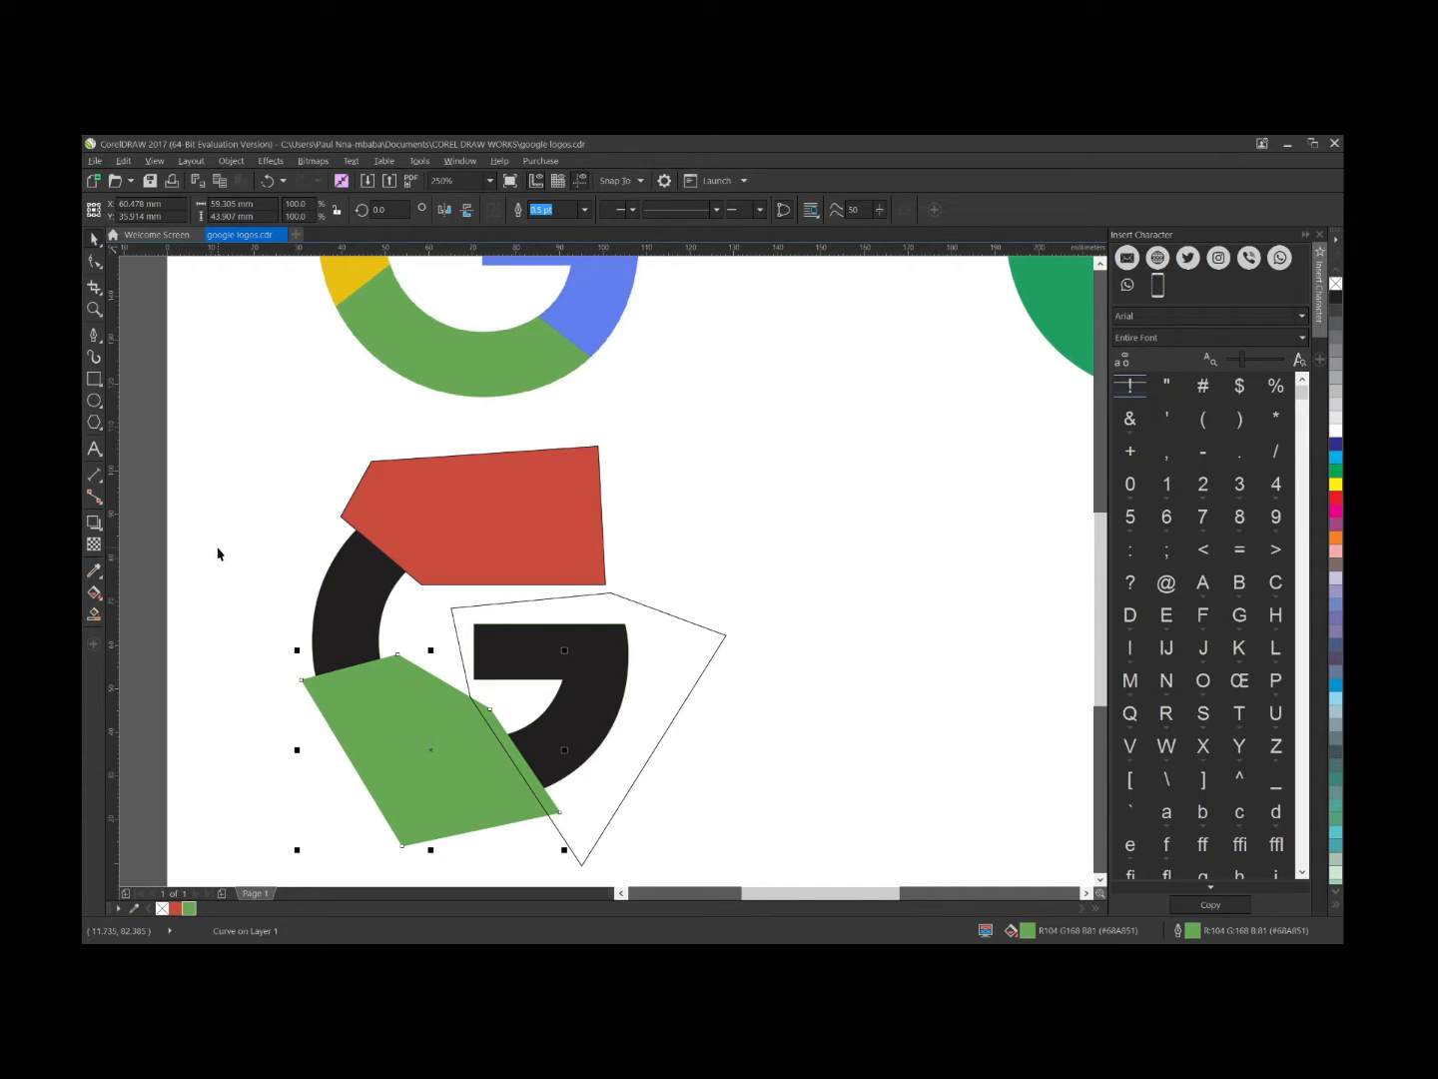
Sample the Google logo's blue with the color eyedropper and fill the right-hand polygon with it
left_click(95, 570)
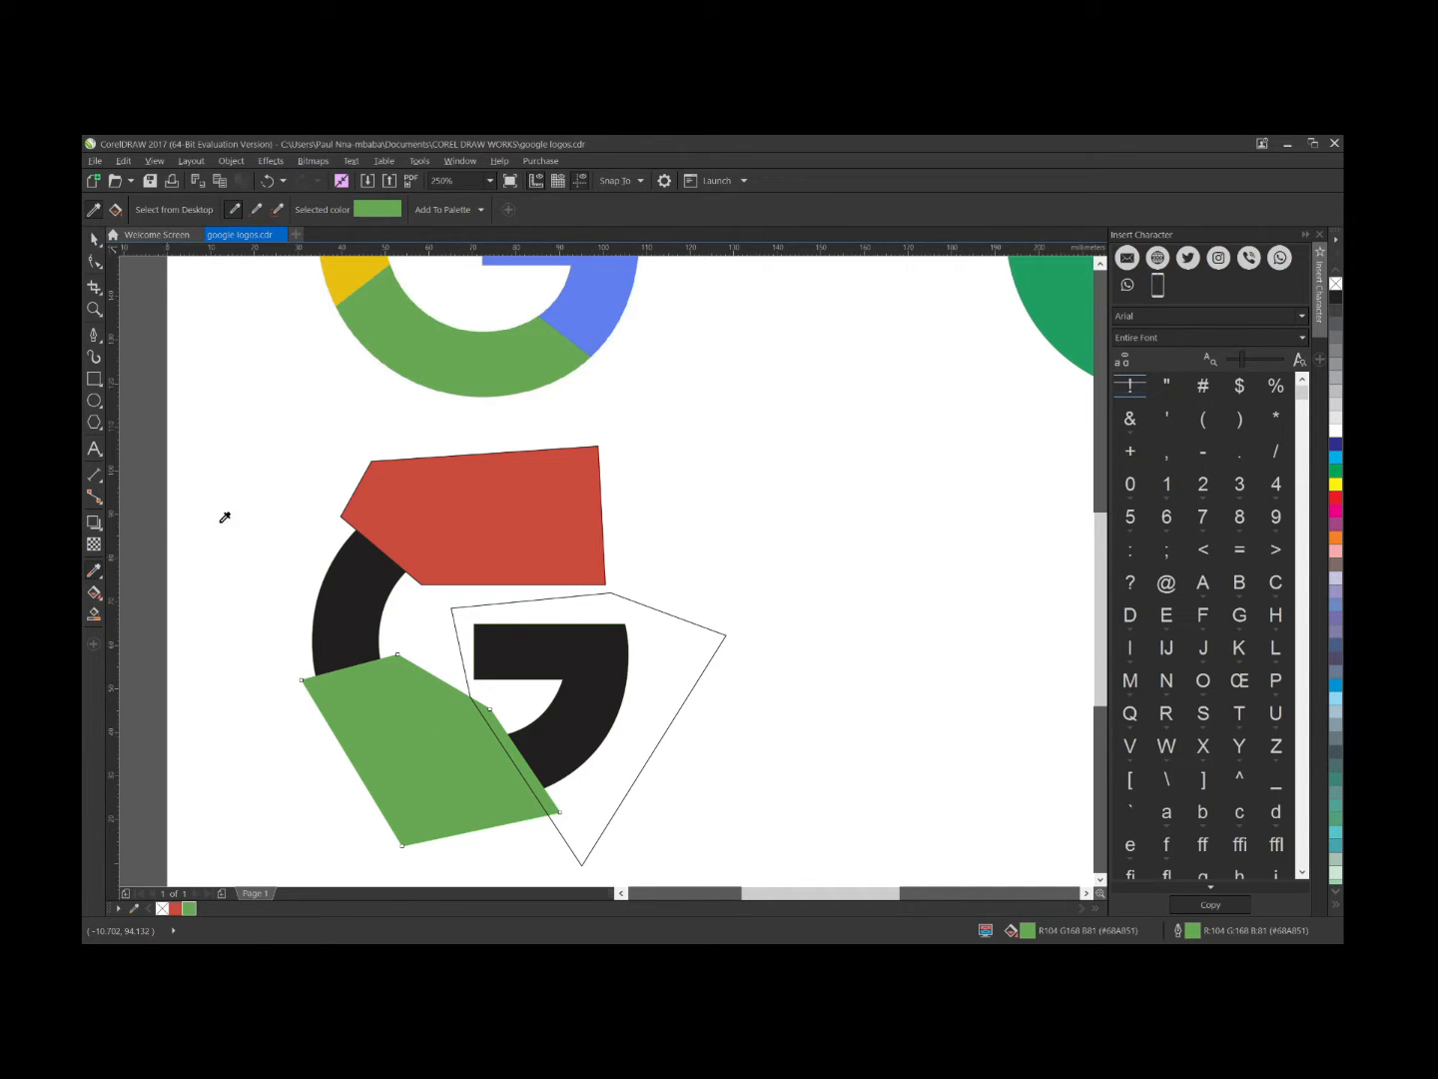
left_click(619, 309)
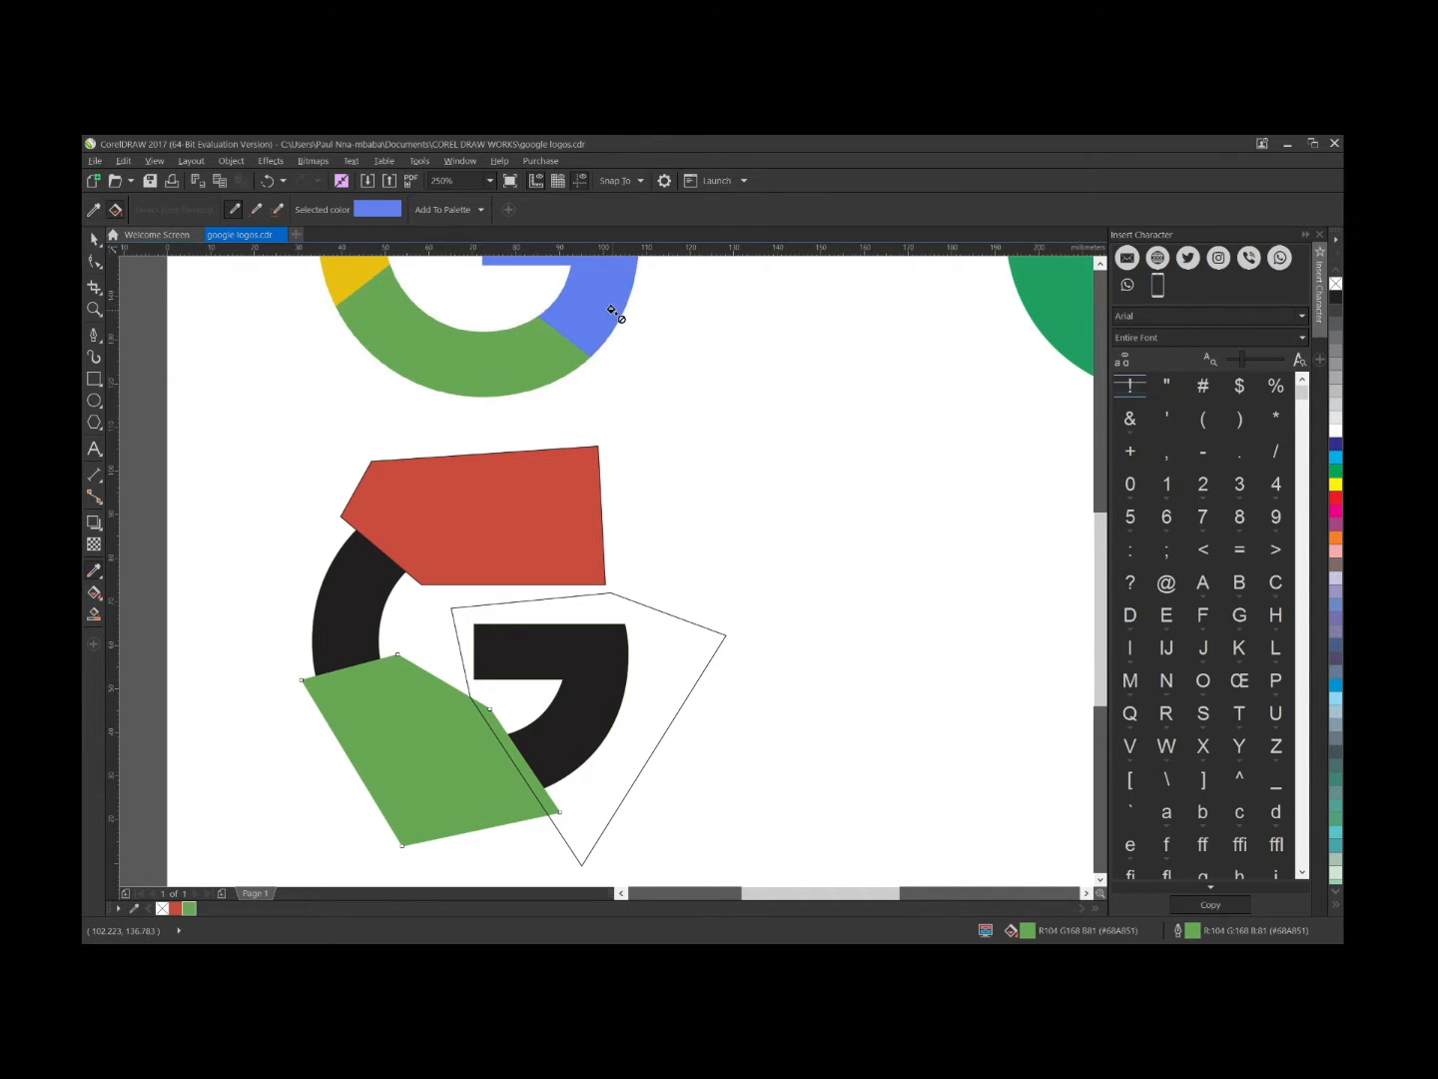
left_click(657, 671)
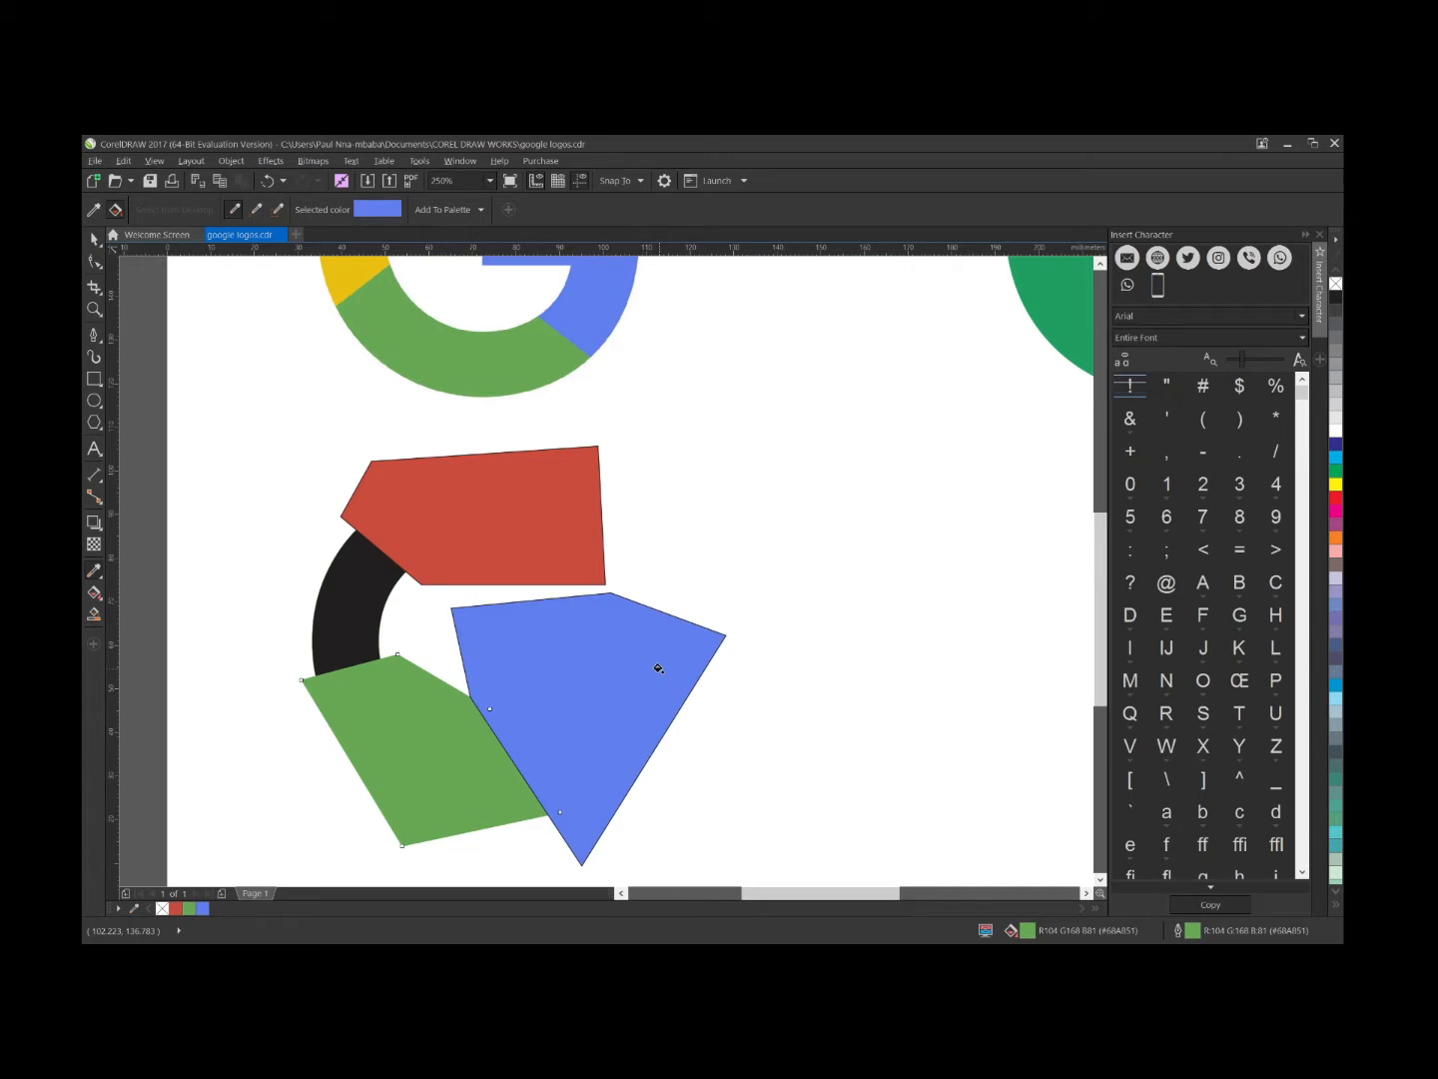
Remove the outlines from the red, blue and green polygons together
left_click(94, 239)
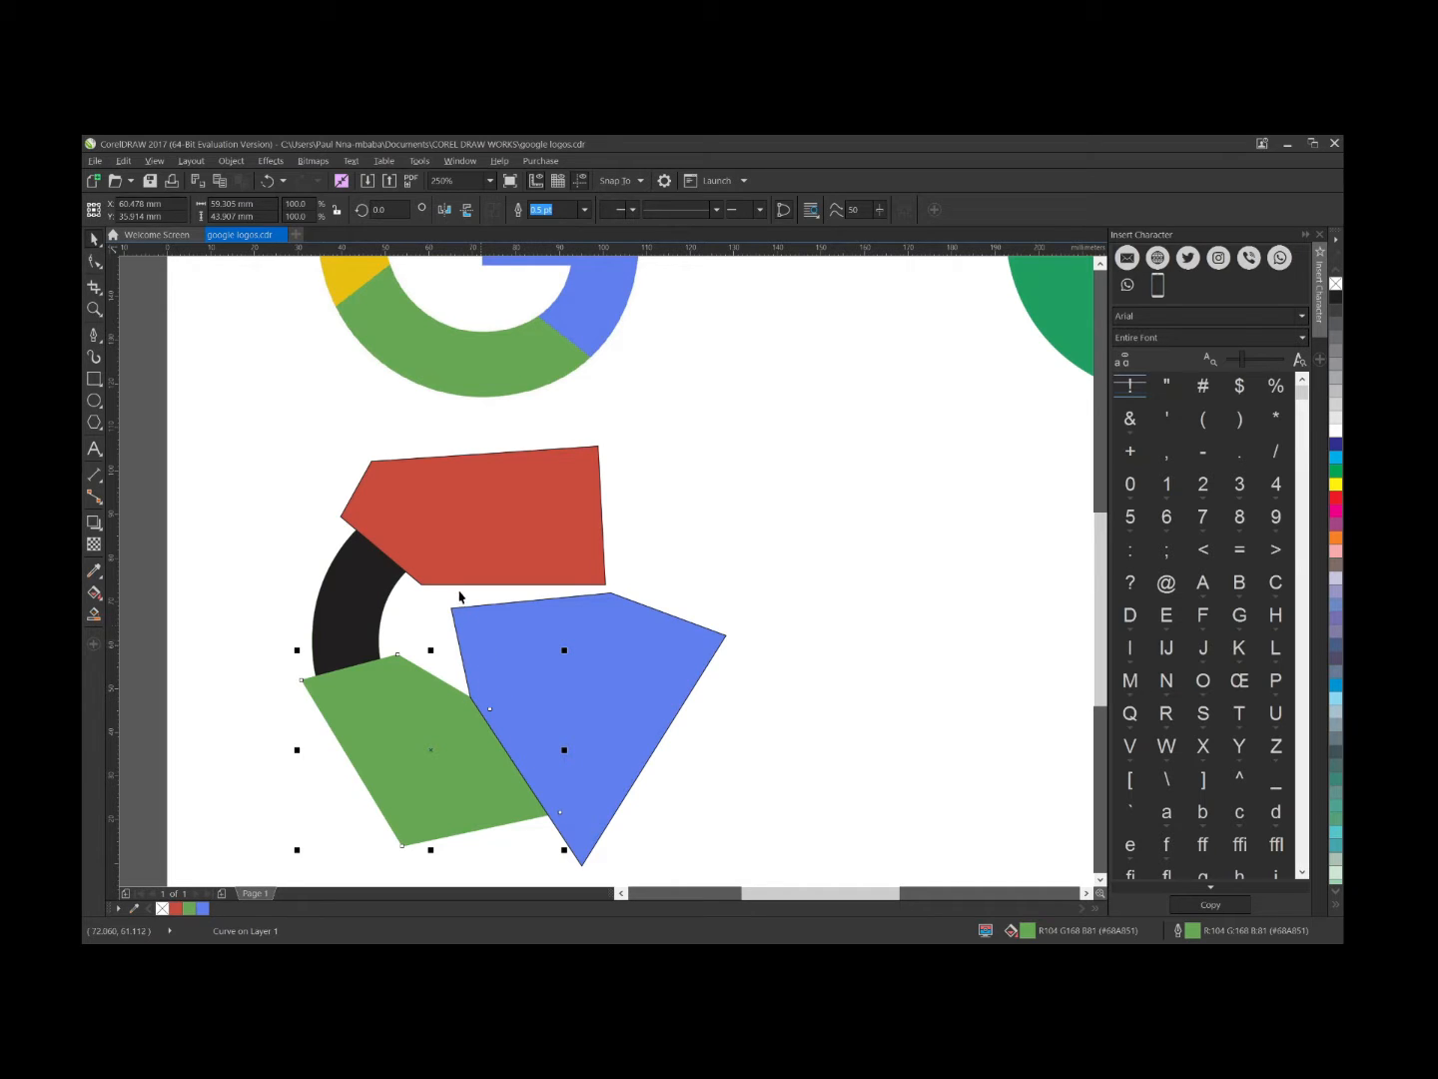
left_click(478, 489)
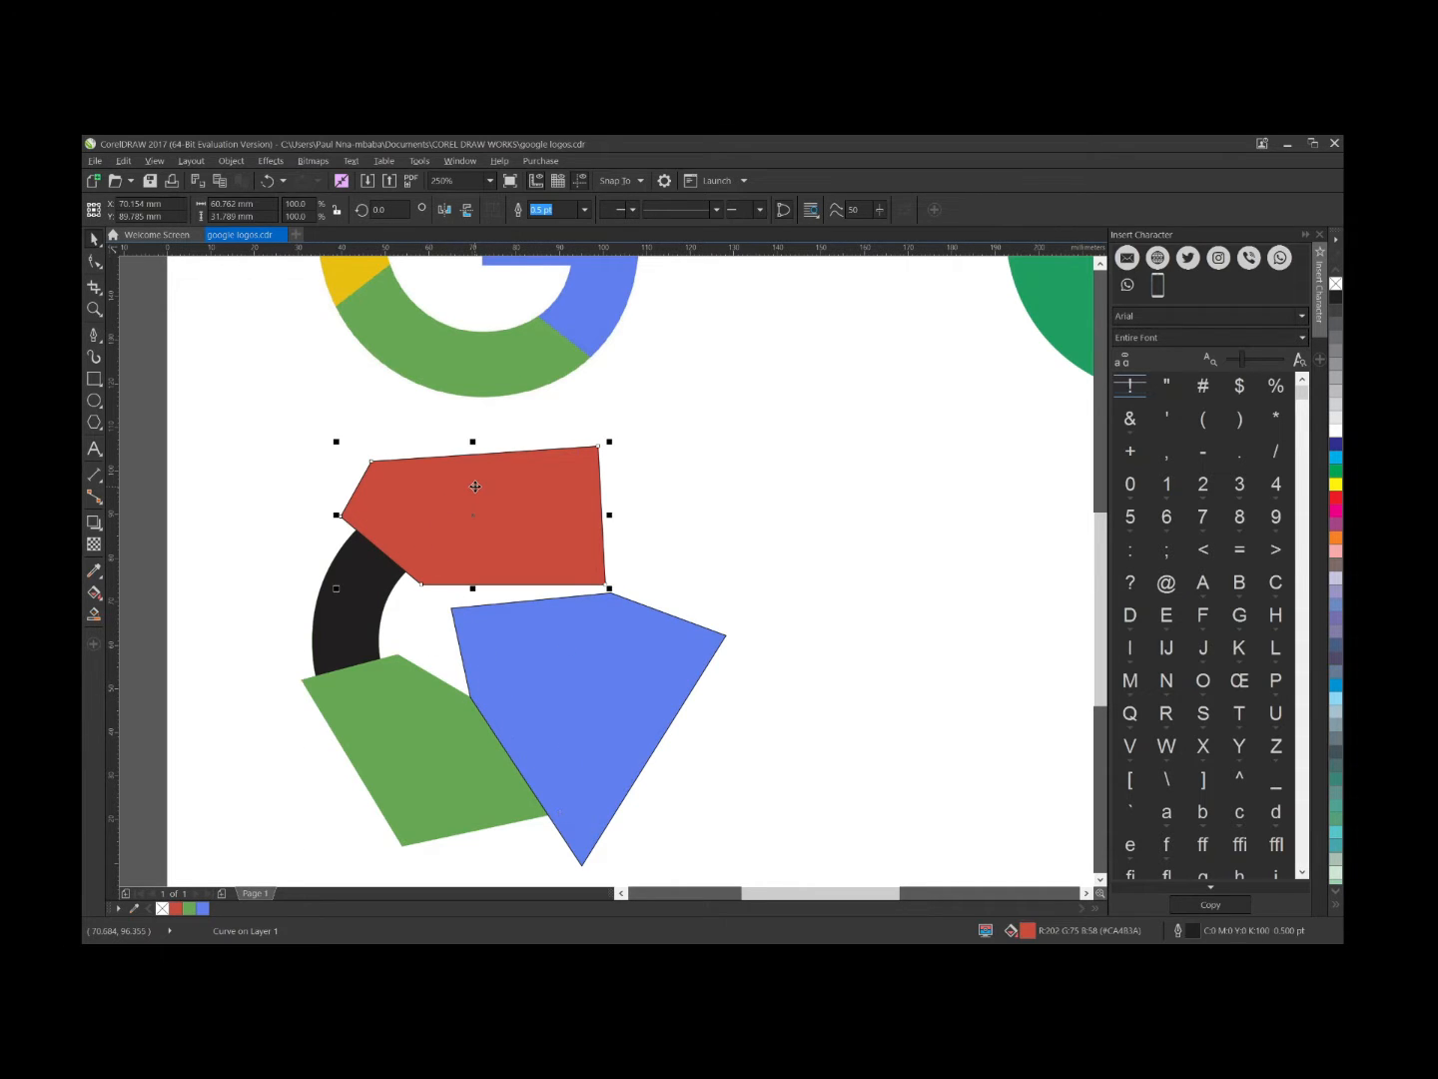
left_click(626, 687, "shift")
left_click(400, 748, "shift")
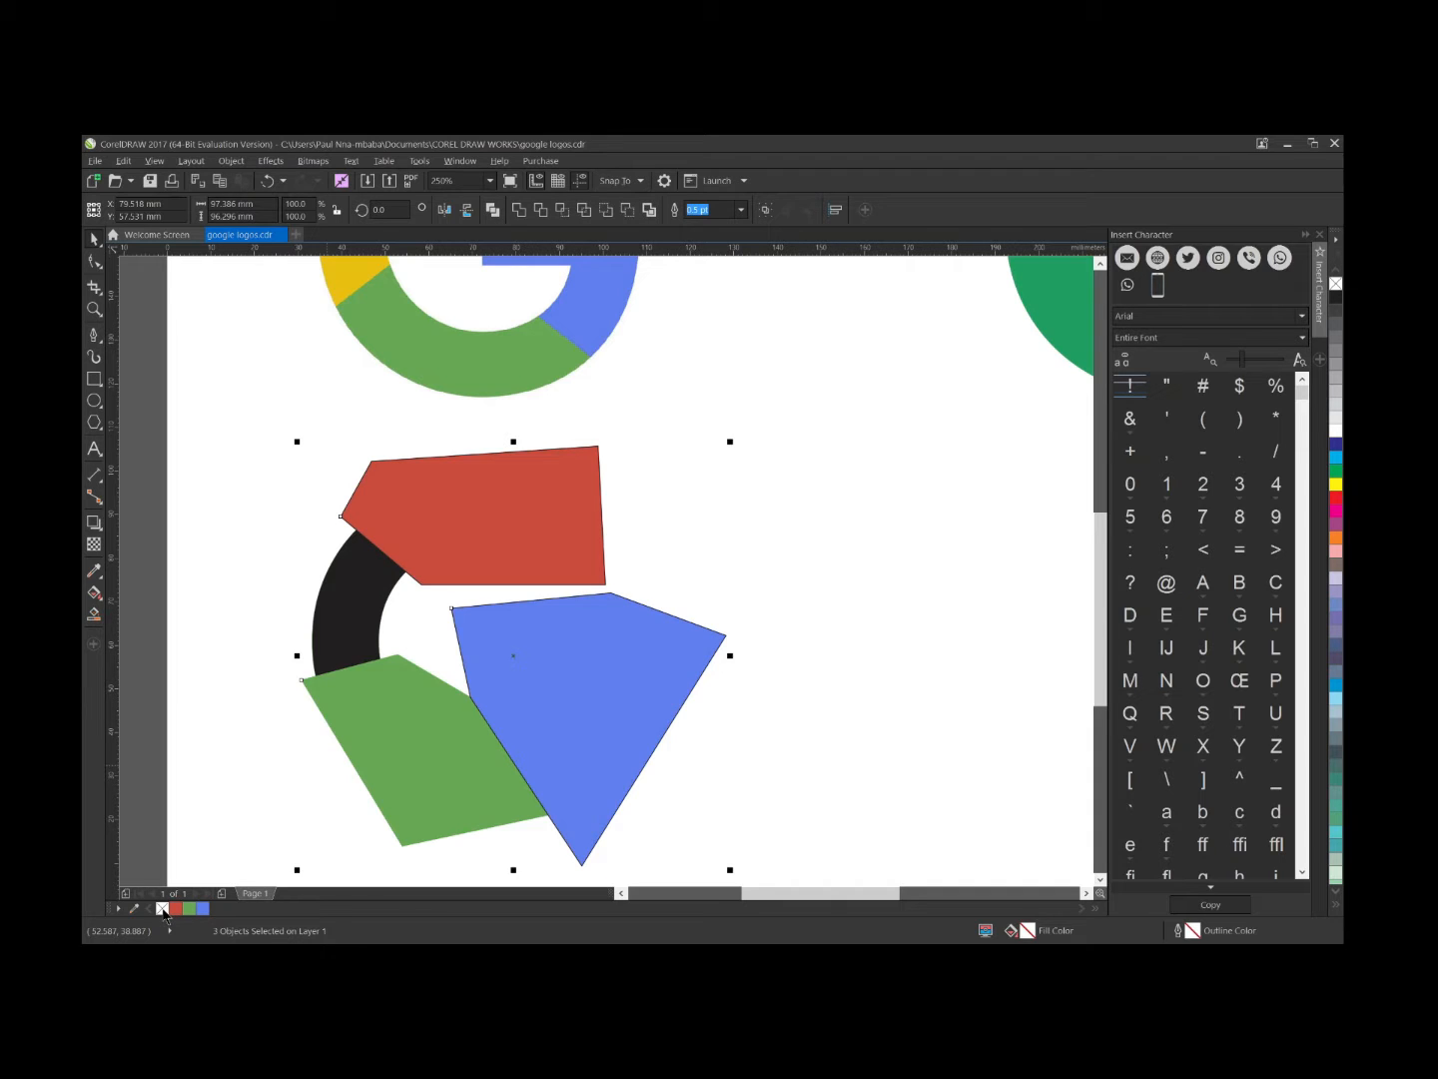
right_click(163, 910)
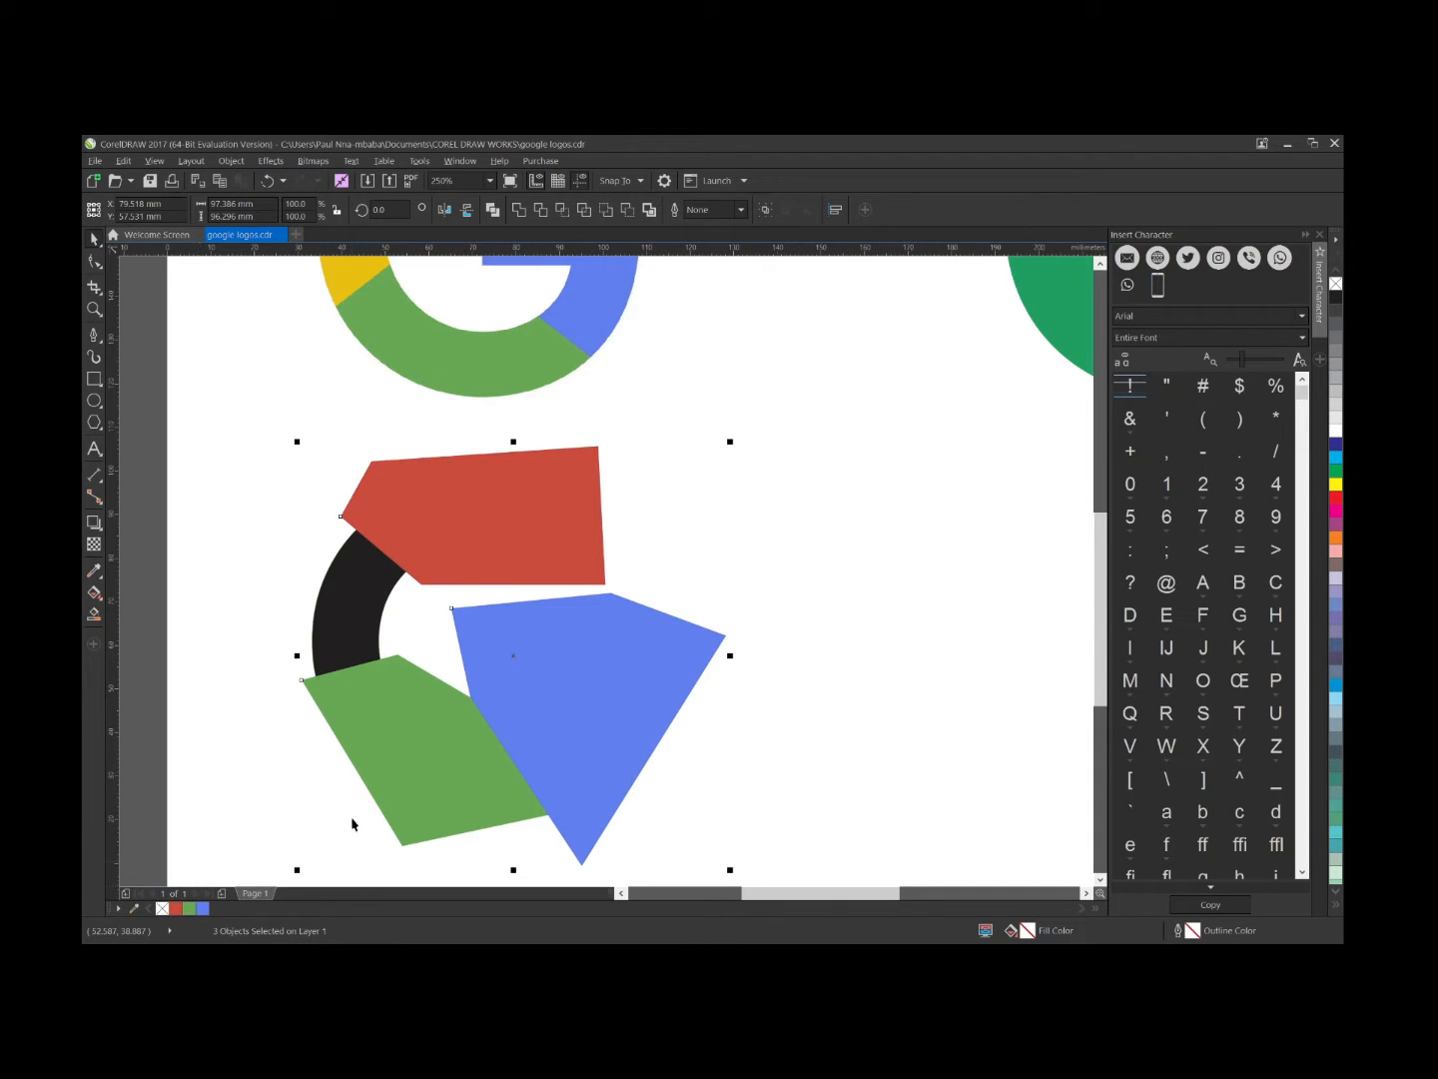
left_click(878, 696)
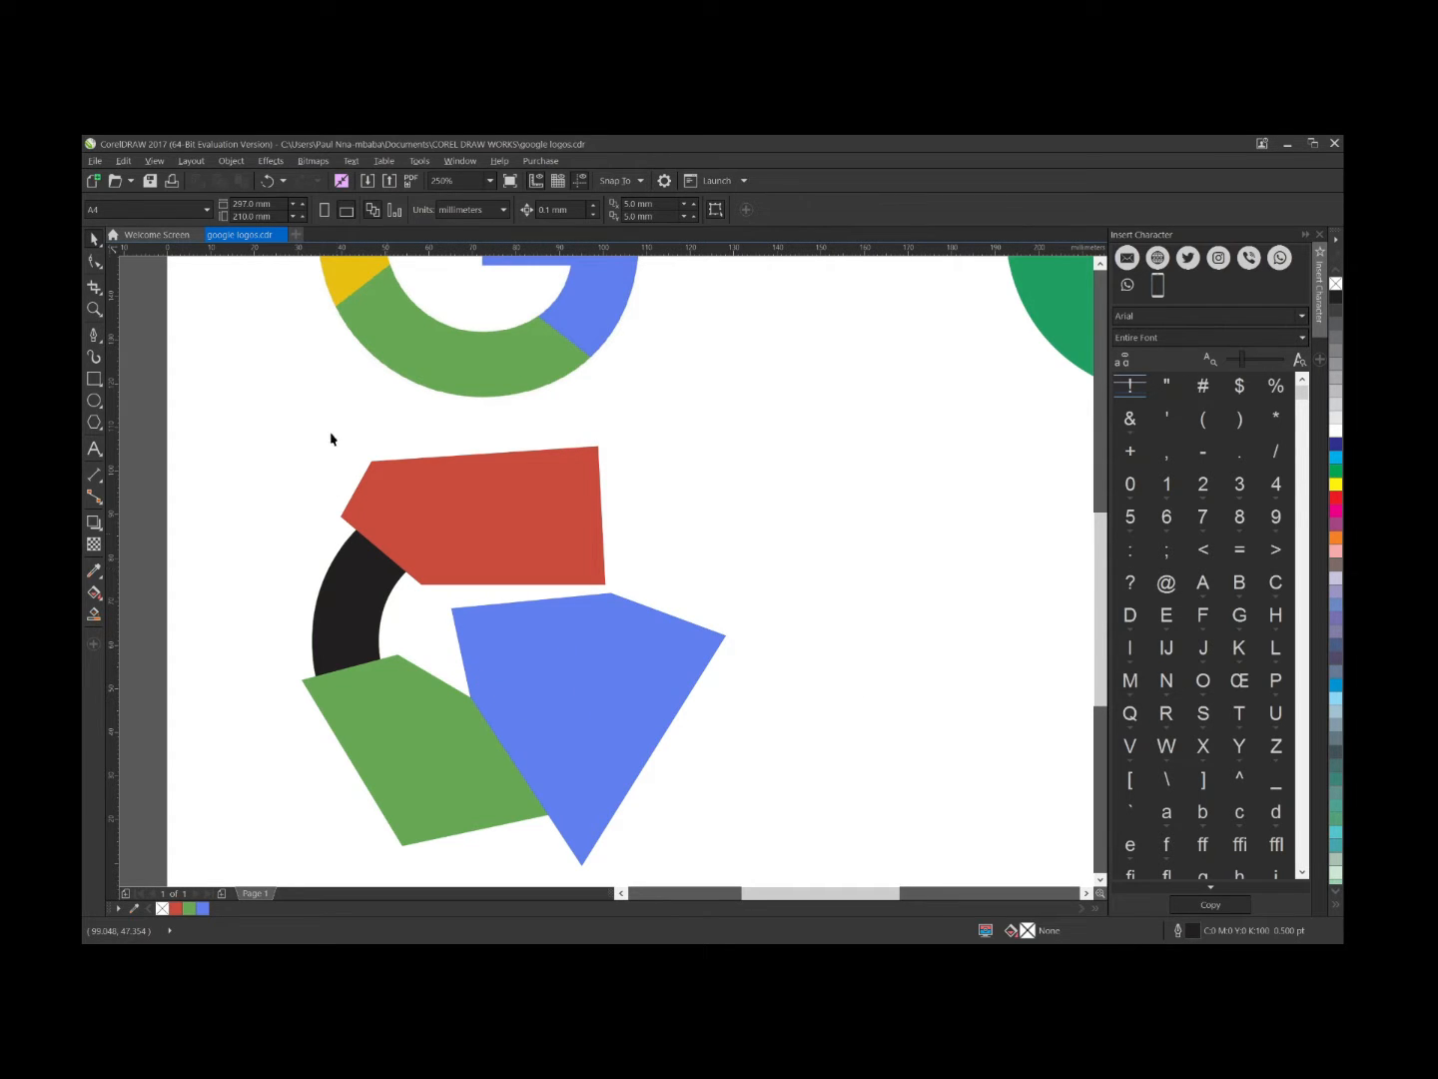
Sample the Google logo's yellow with the color eyedropper and fill the black letter G with it
scroll(345, 351, "down", 2)
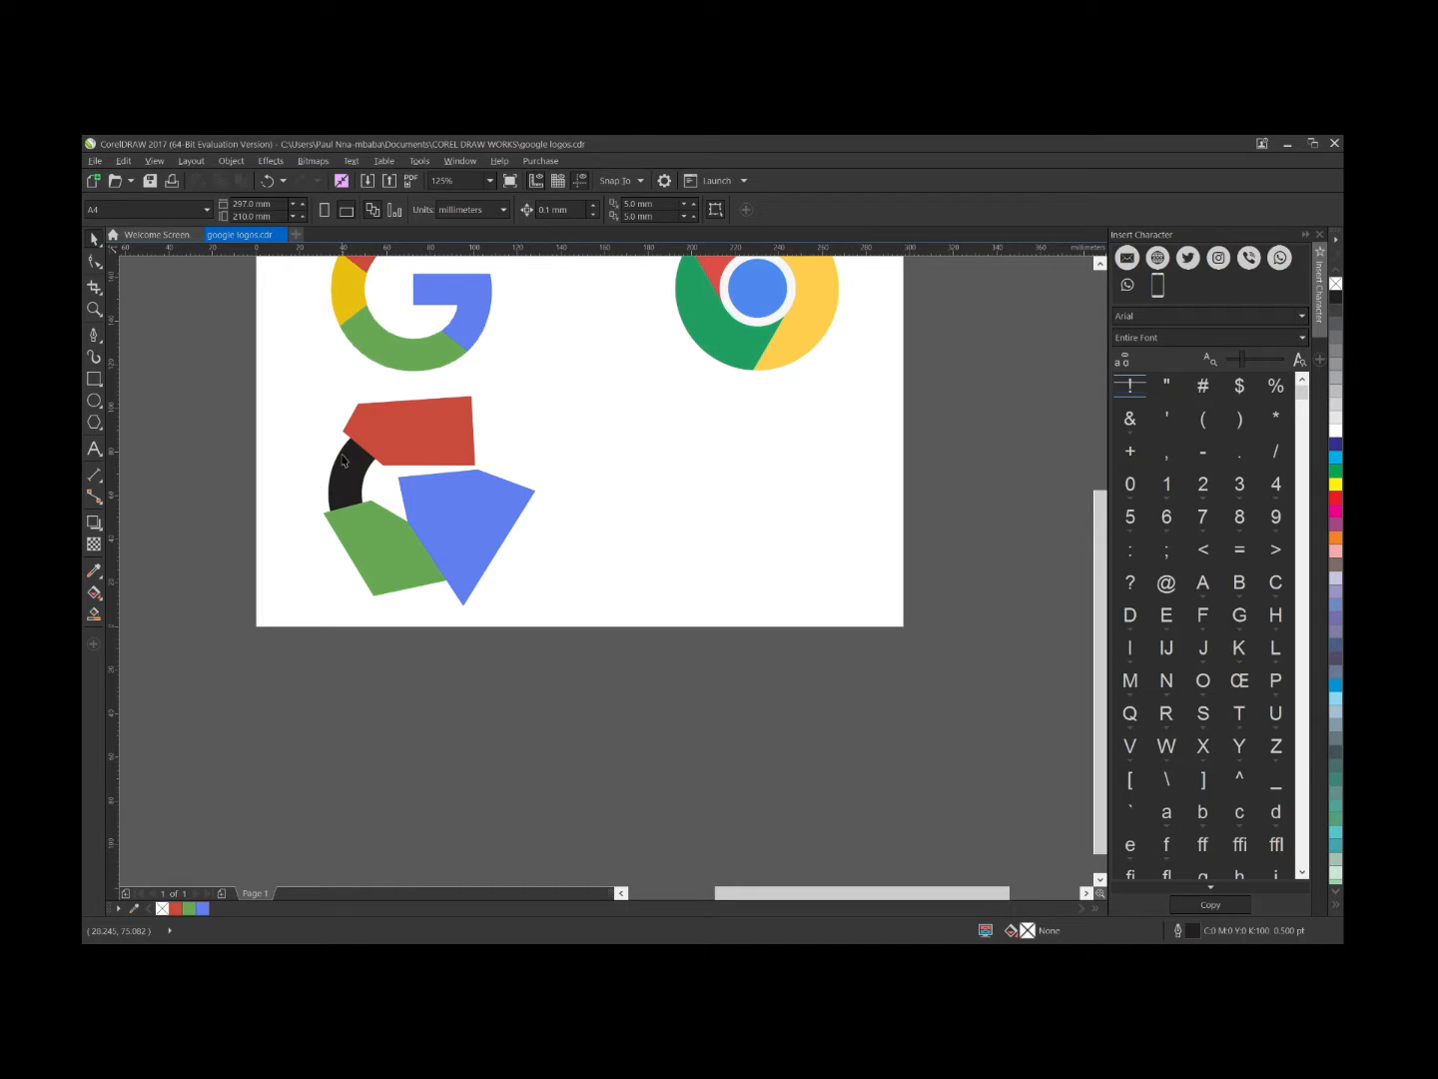
left_click(94, 570)
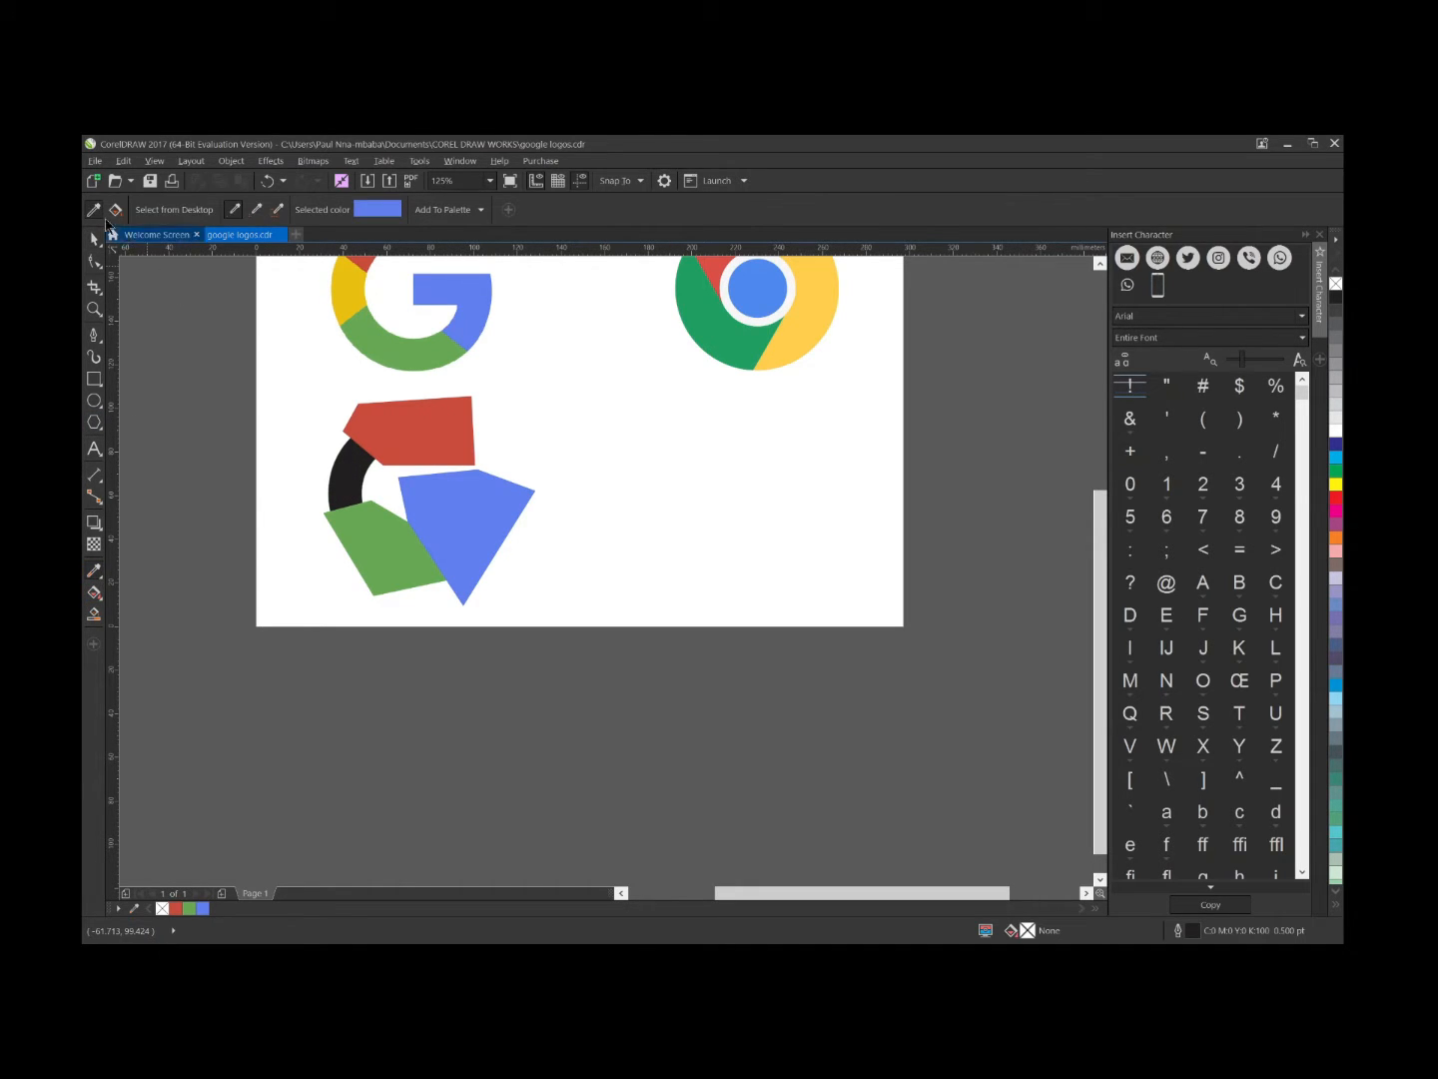
left_click(342, 291)
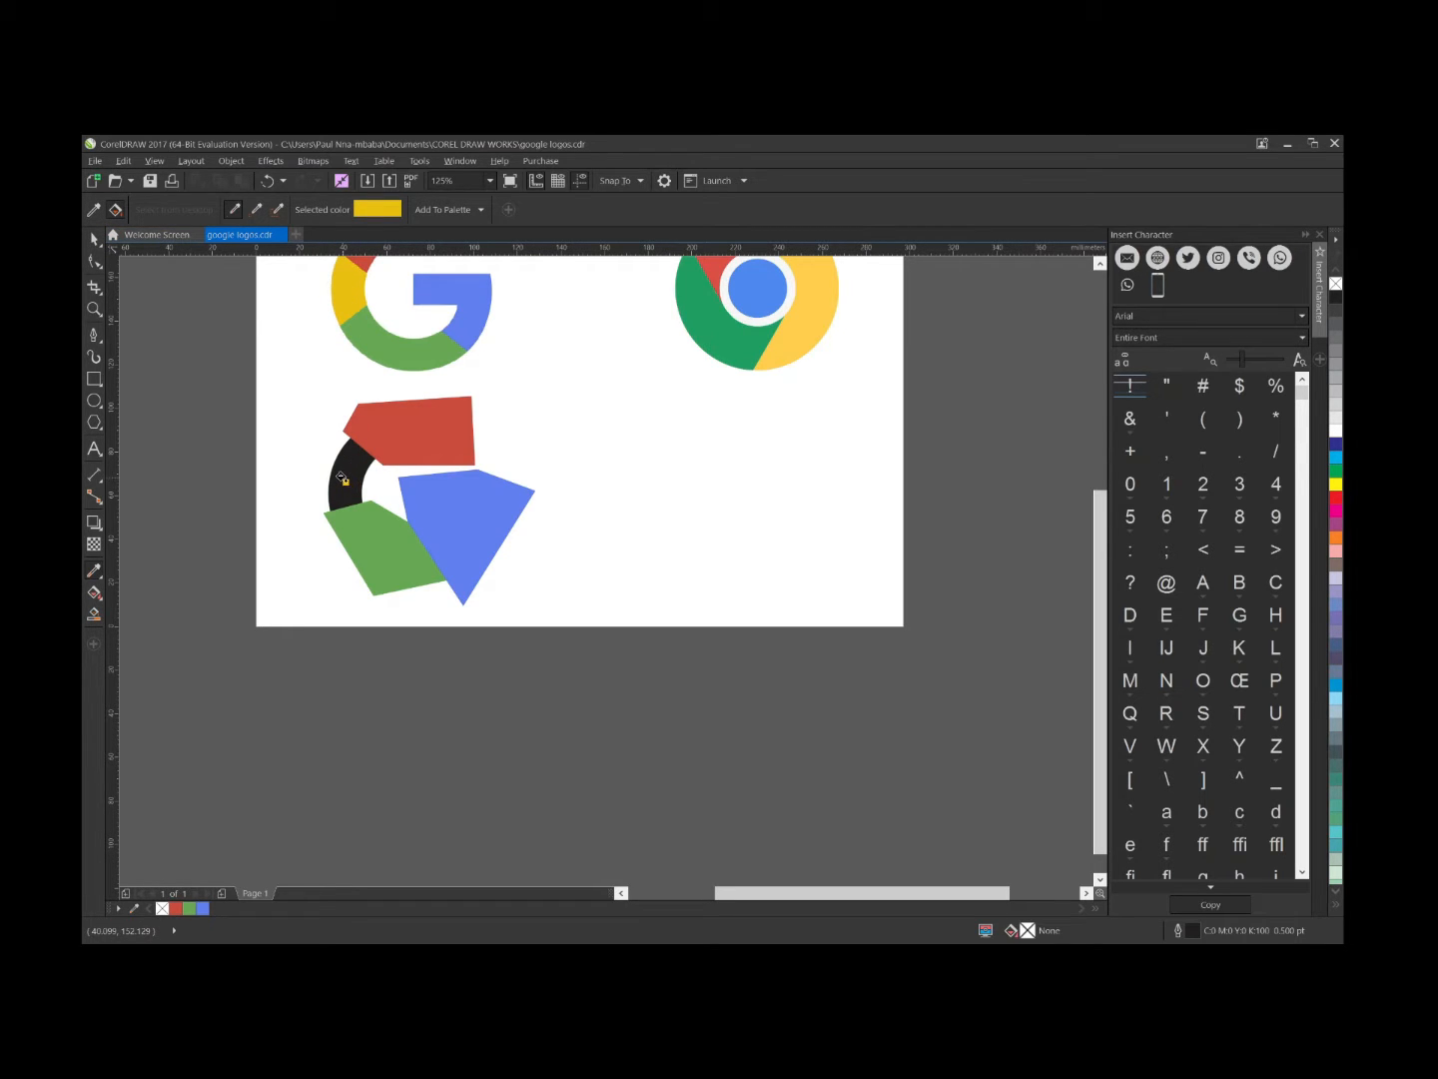
left_click(343, 479)
scroll(322, 464, "up", 2)
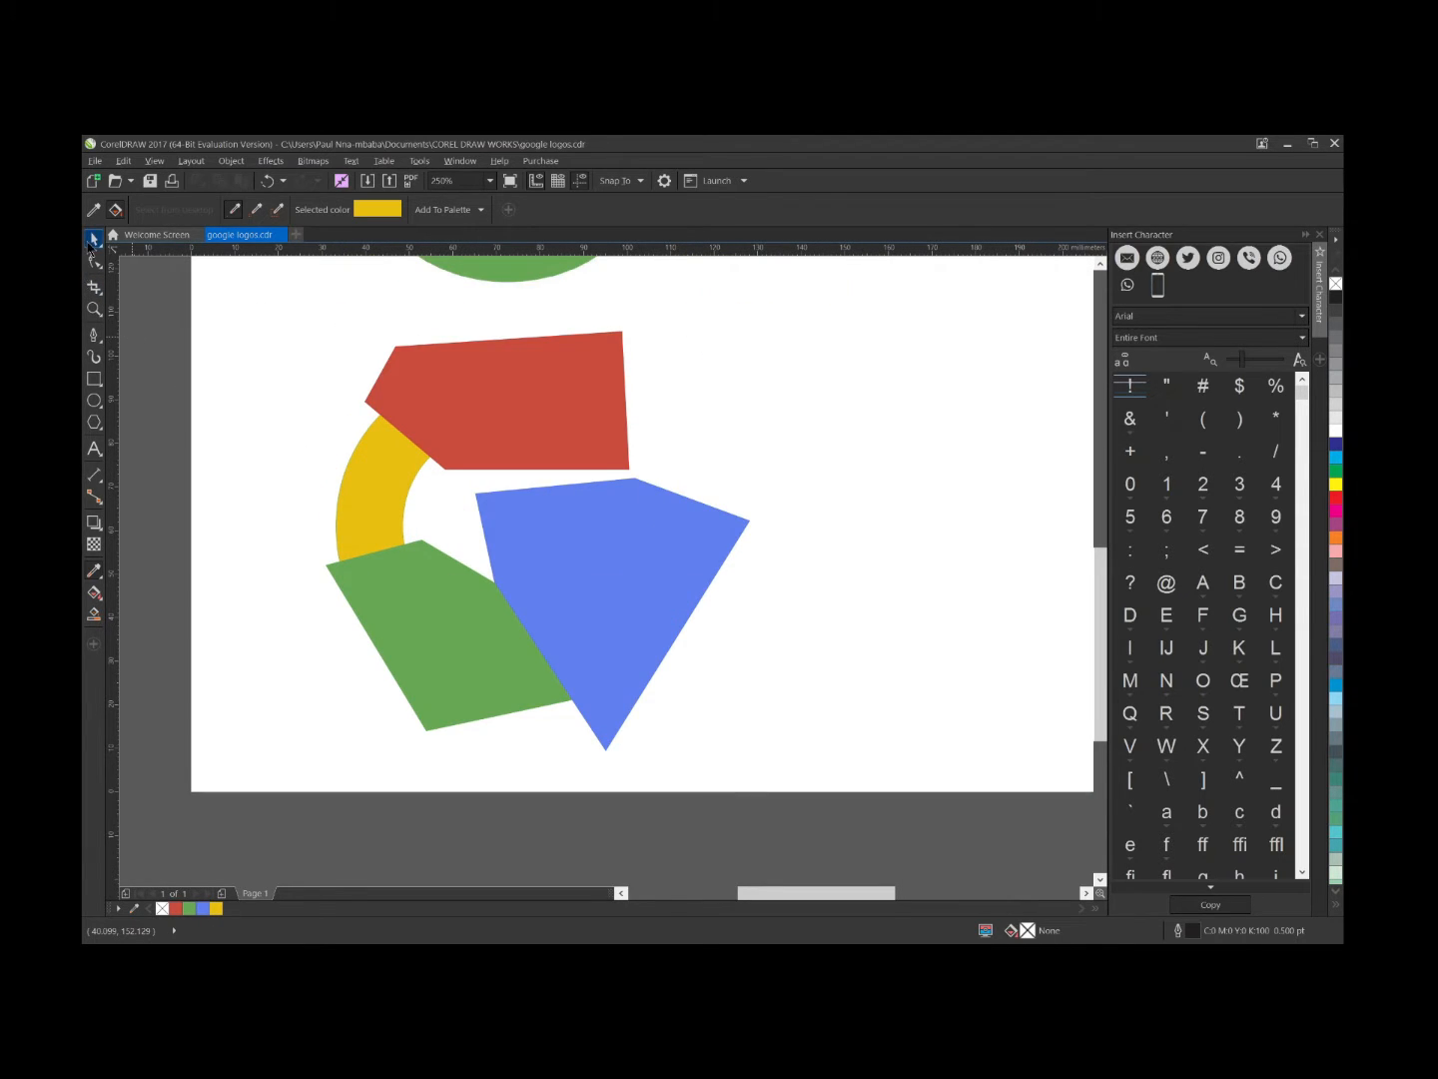
Remove the green outline from the yellow letter G
left_click(93, 239)
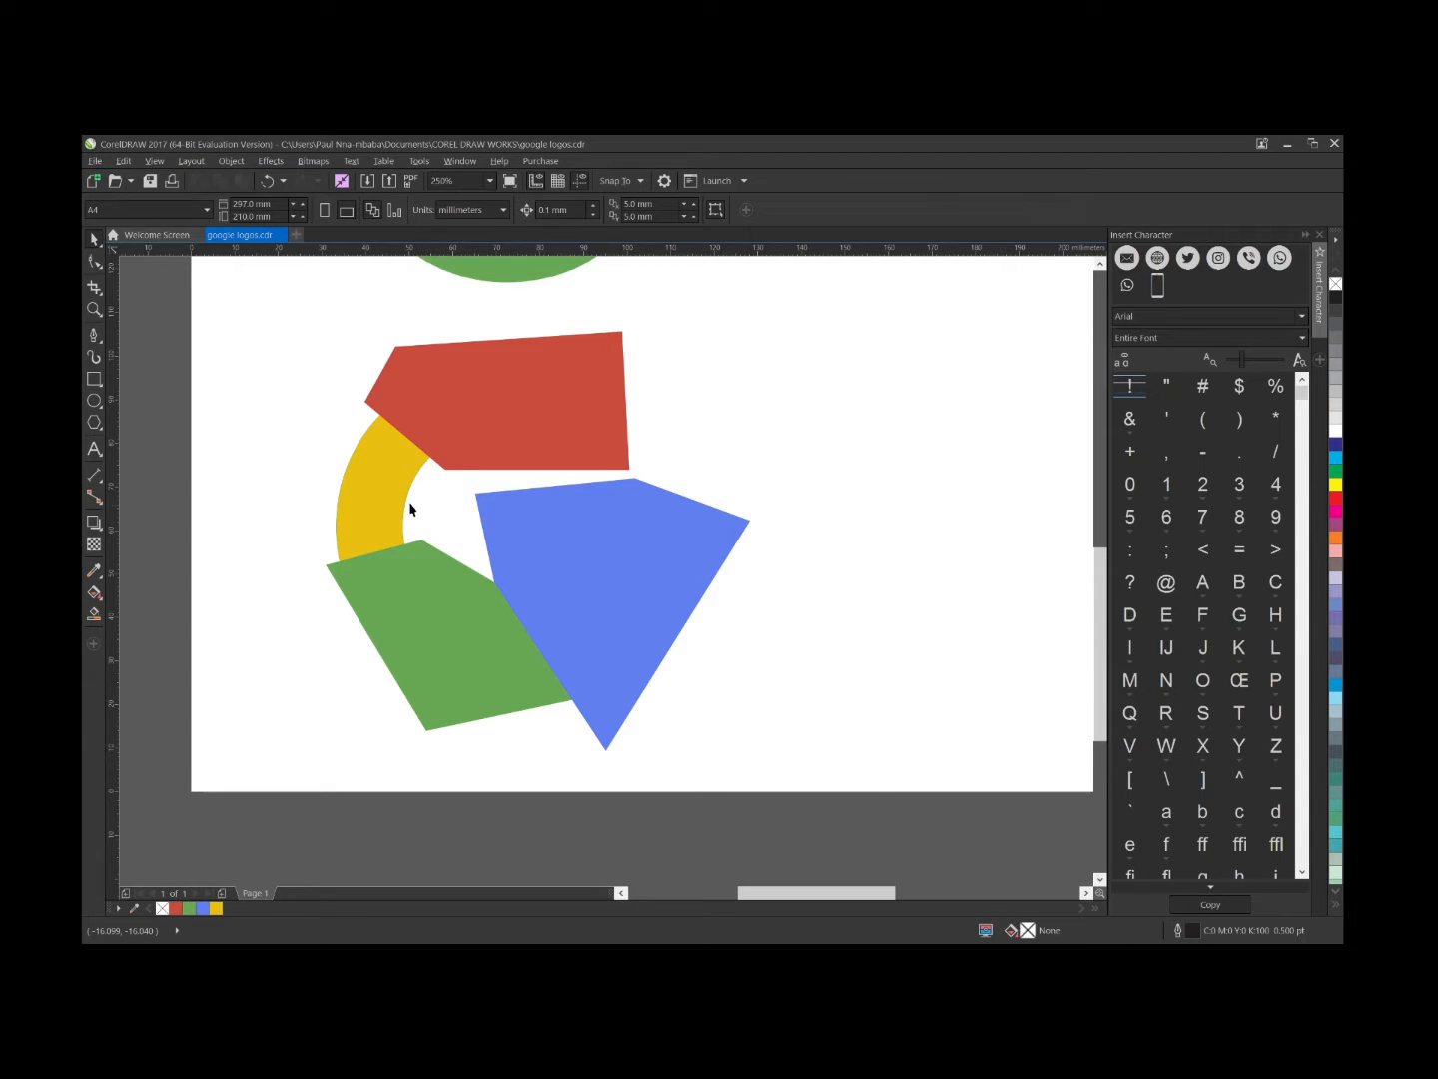
scroll(409, 510, "up", 2)
scroll(379, 515, "up", 4)
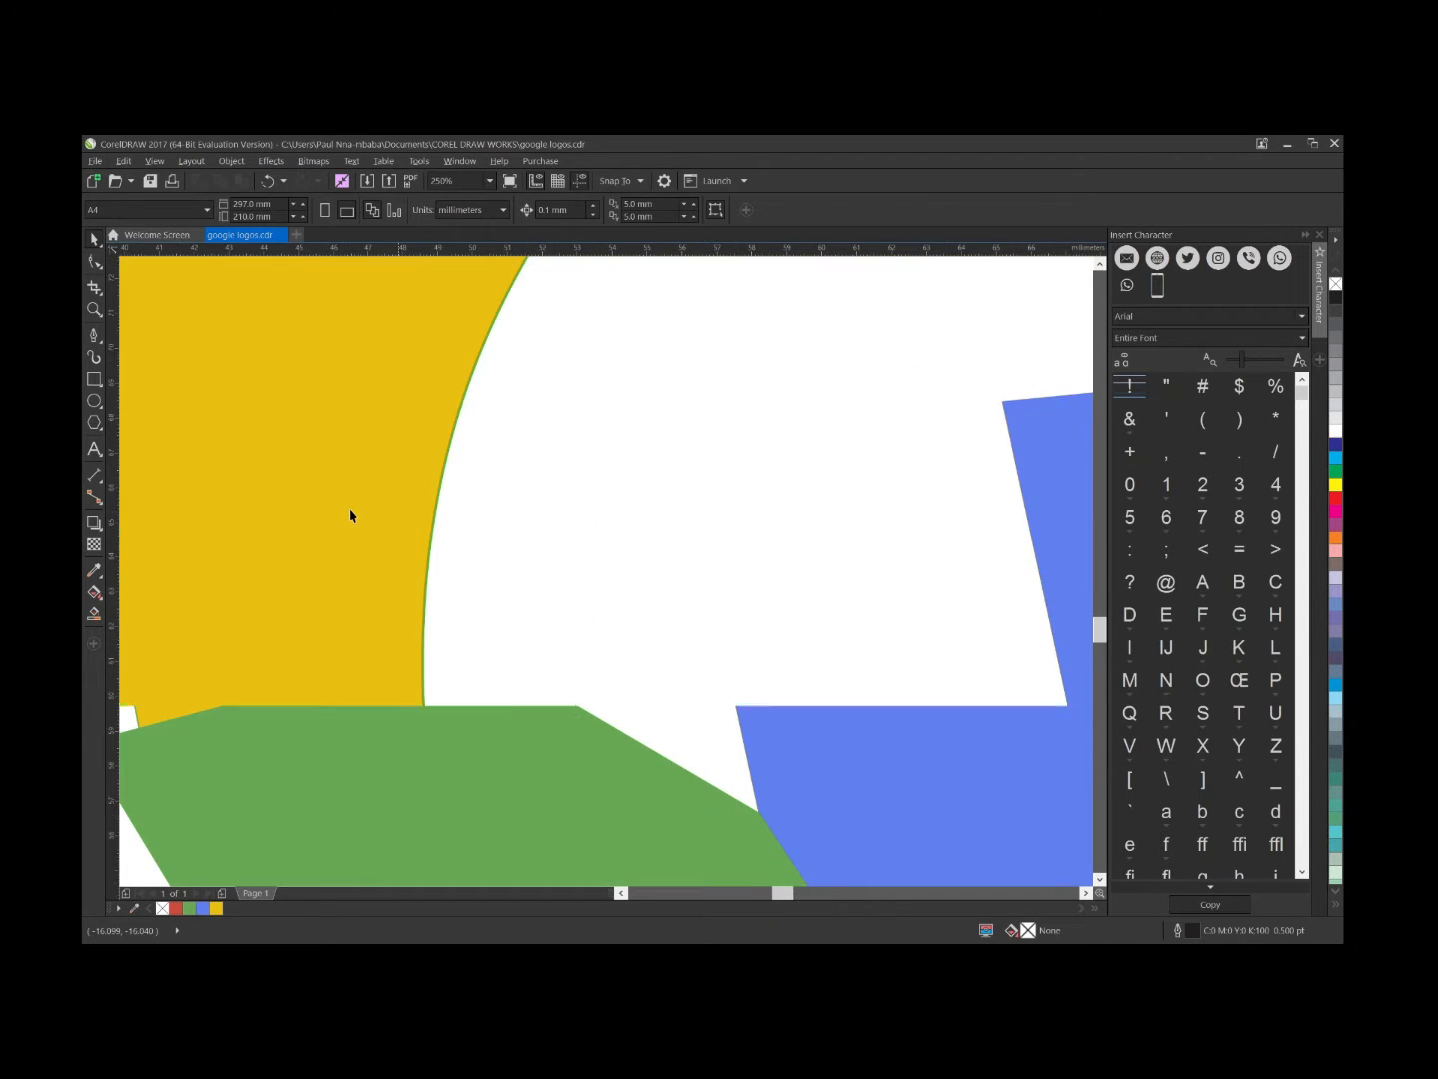
scroll(350, 514, "down", 2)
scroll(349, 515, "down", 2)
left_click(350, 514)
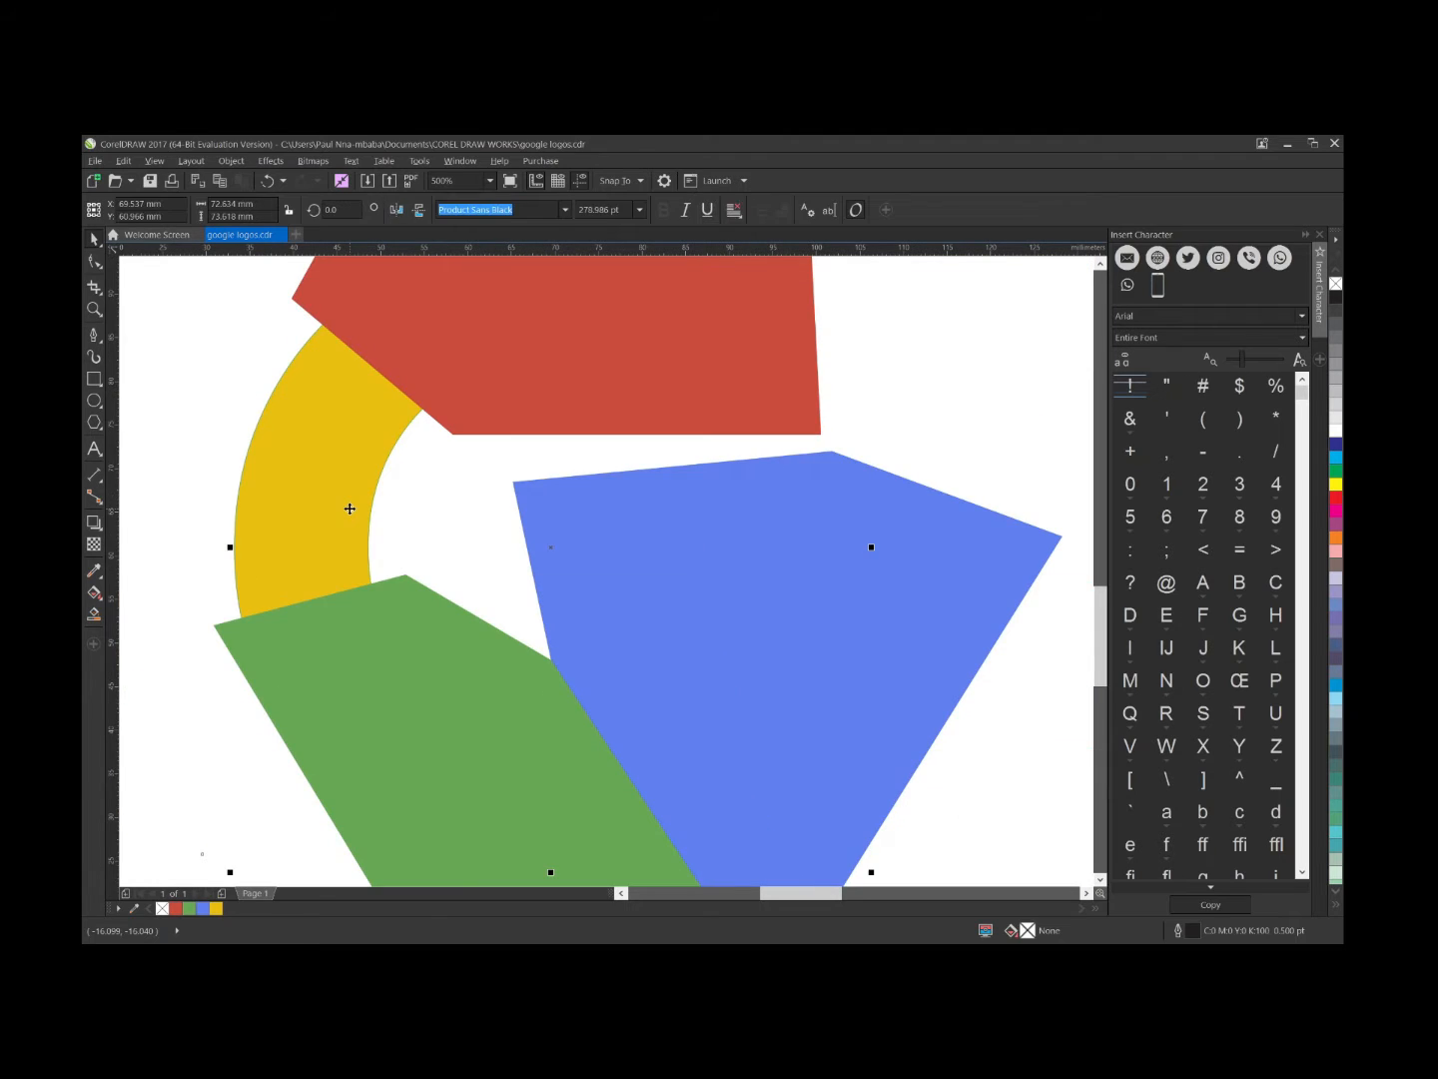
scroll(350, 509, "down", 2)
scroll(349, 508, "down", 4)
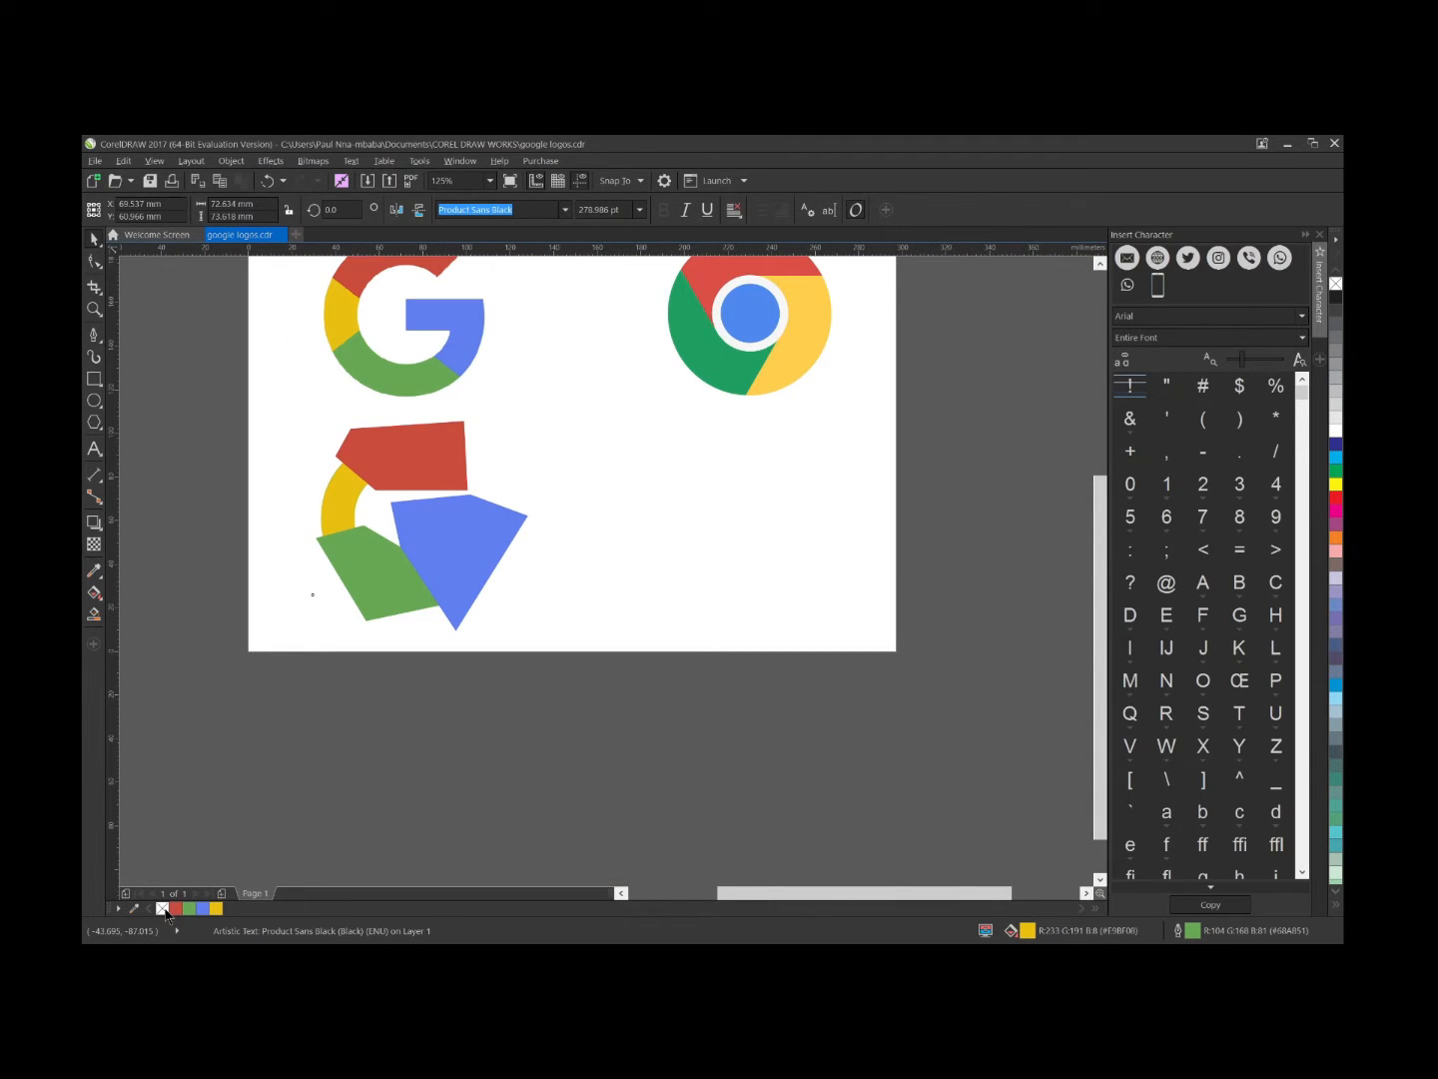
left_click(221, 375)
scroll(379, 478, "up", 2)
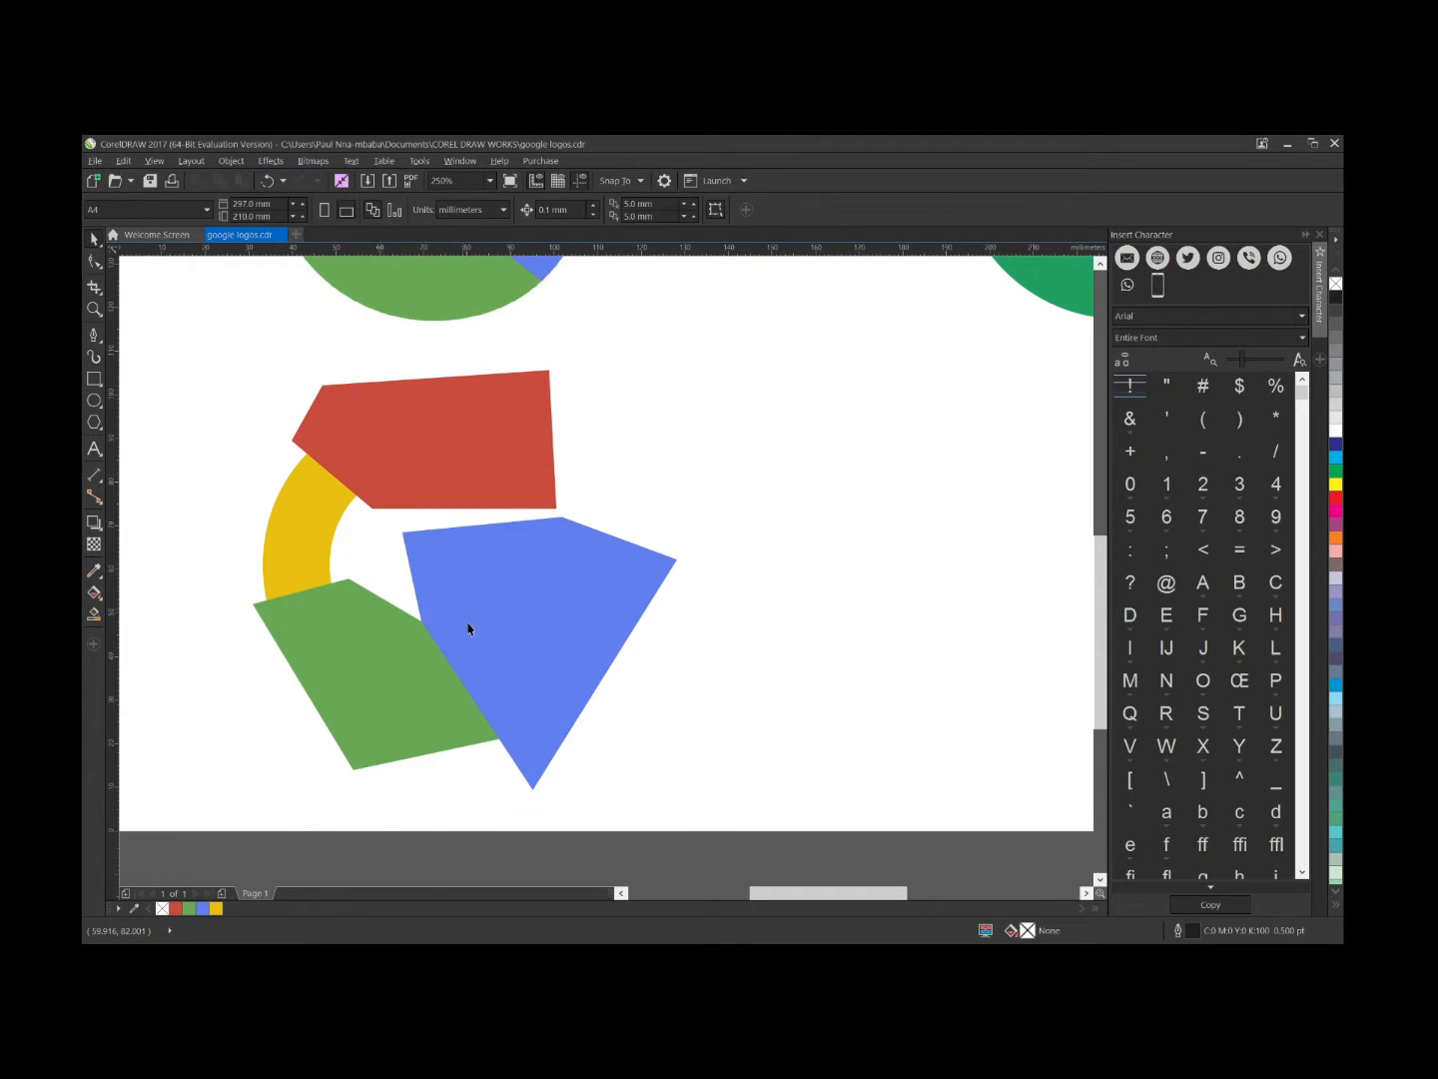
Bring the green polygon to the front so it overlaps the blue polygon
left_click(376, 741)
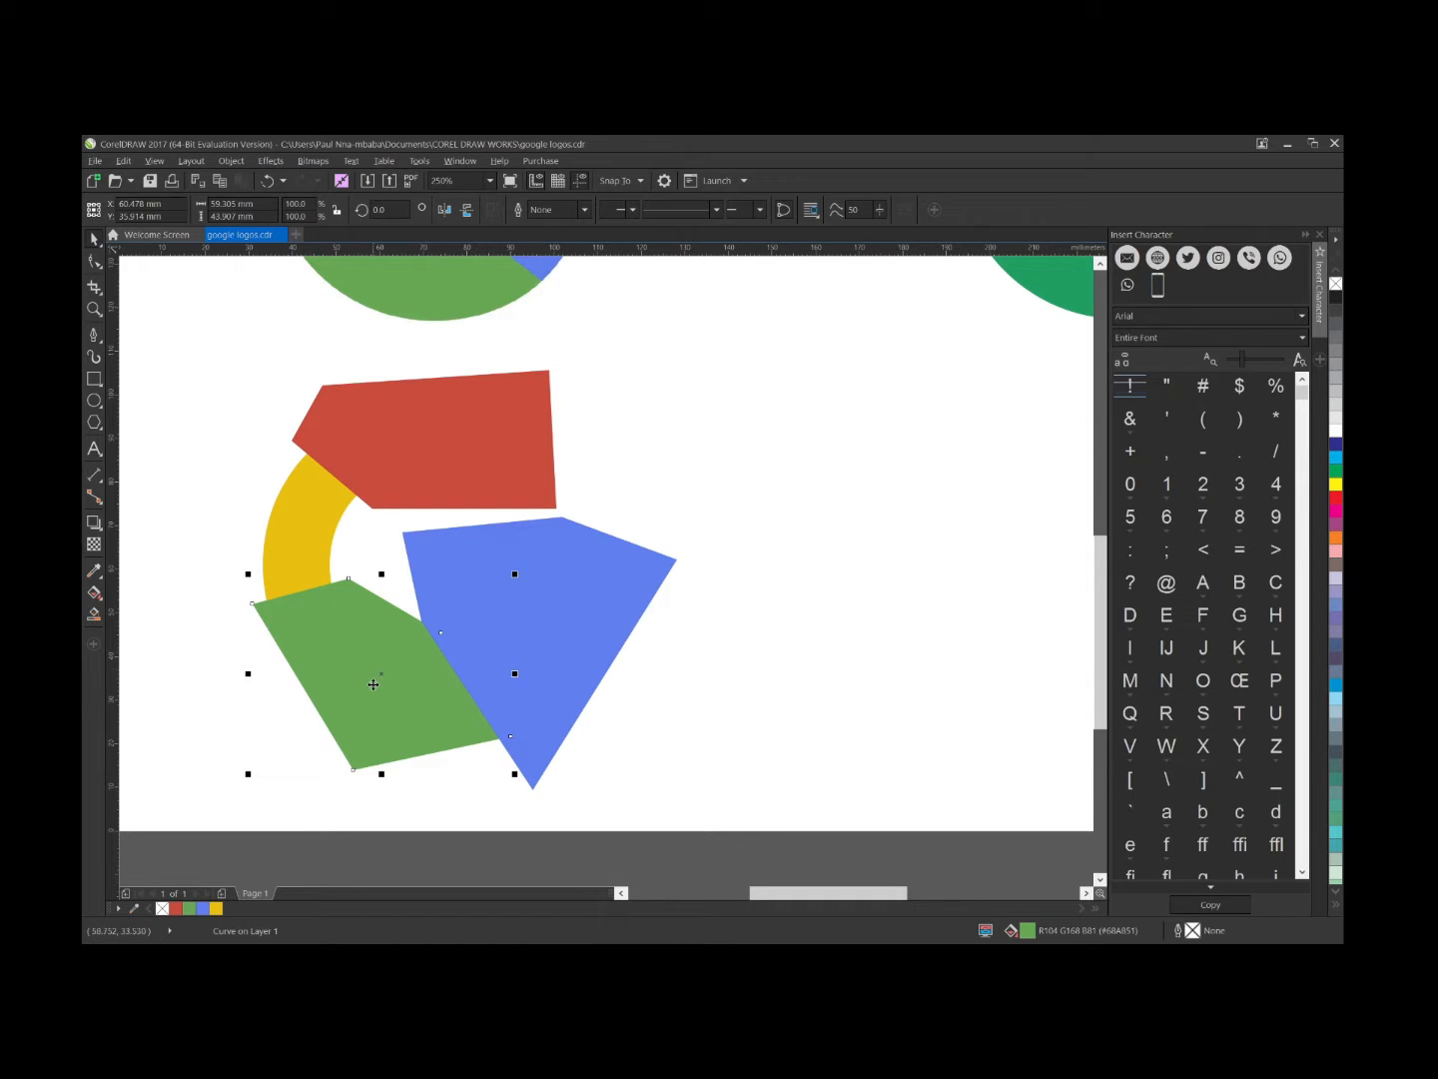
scroll(484, 715, "down", 3)
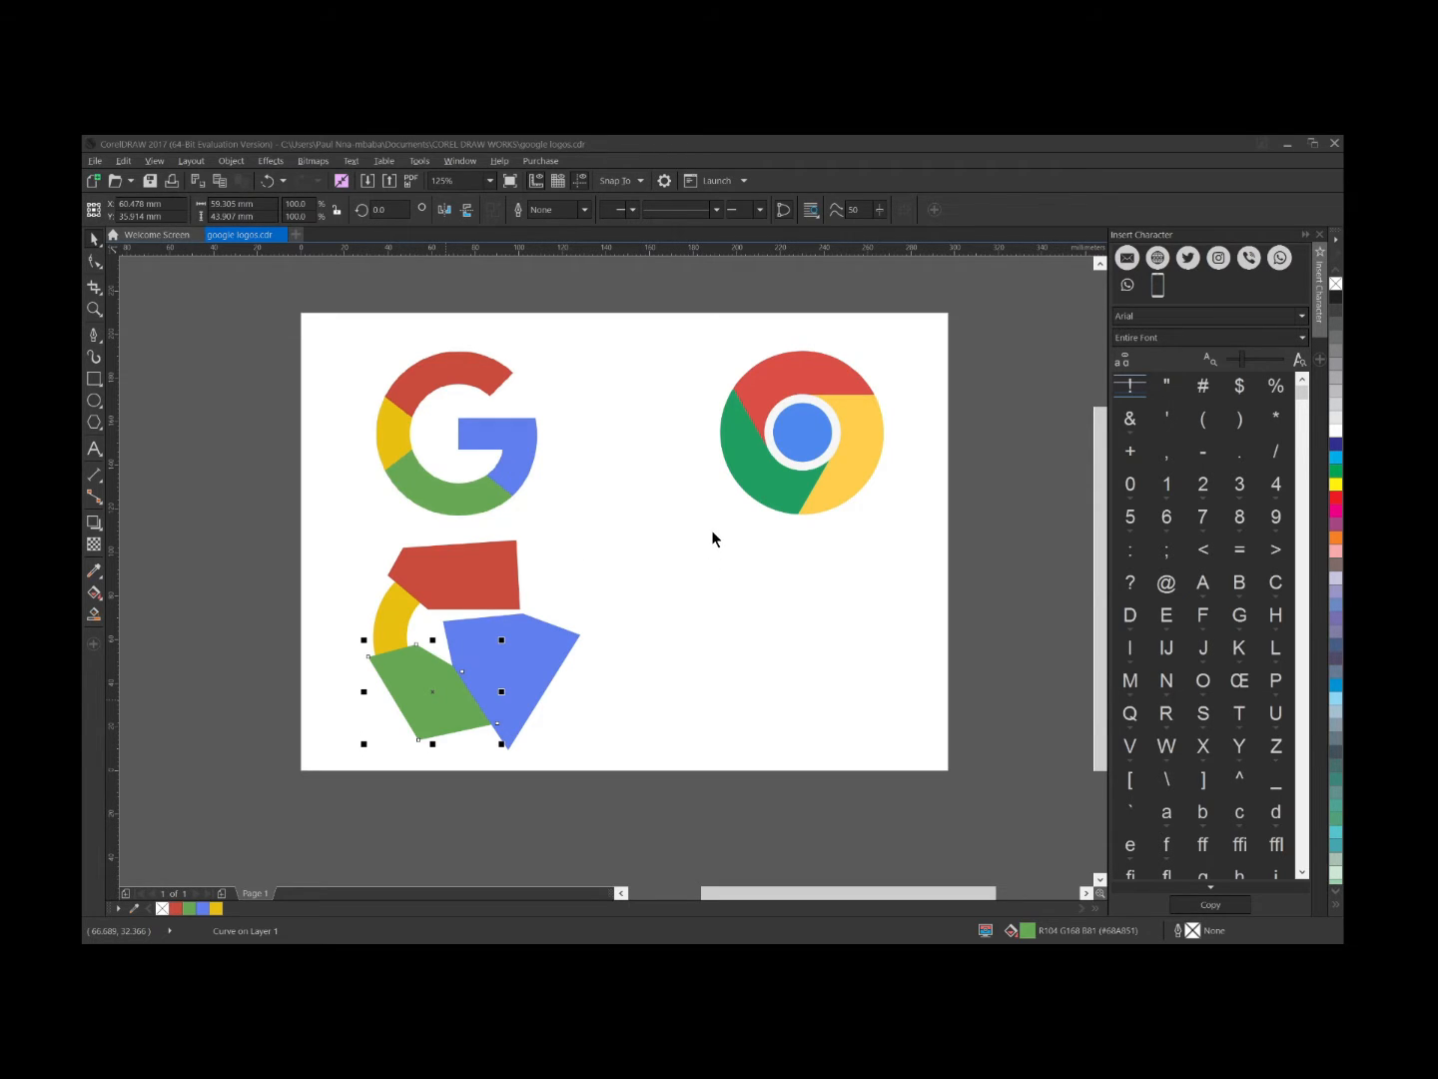
key("shift+Page_Up")
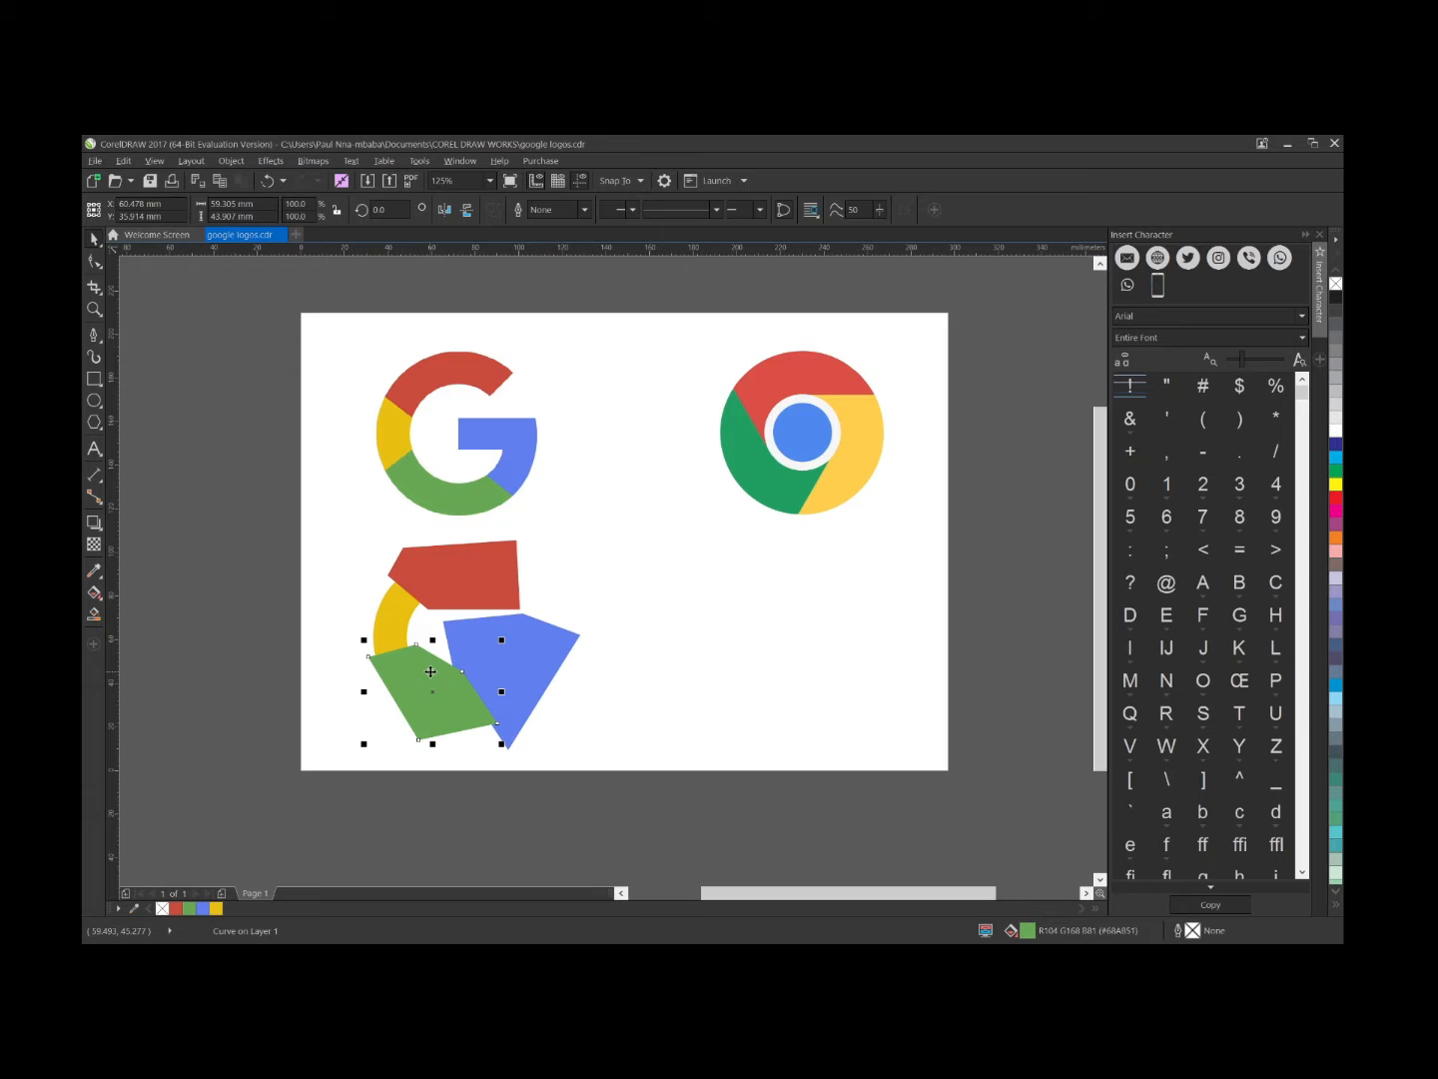
PowerClip the red, blue and green polygons together inside the yellow letter G
left_click(545, 659, "shift")
left_click(512, 582, "shift")
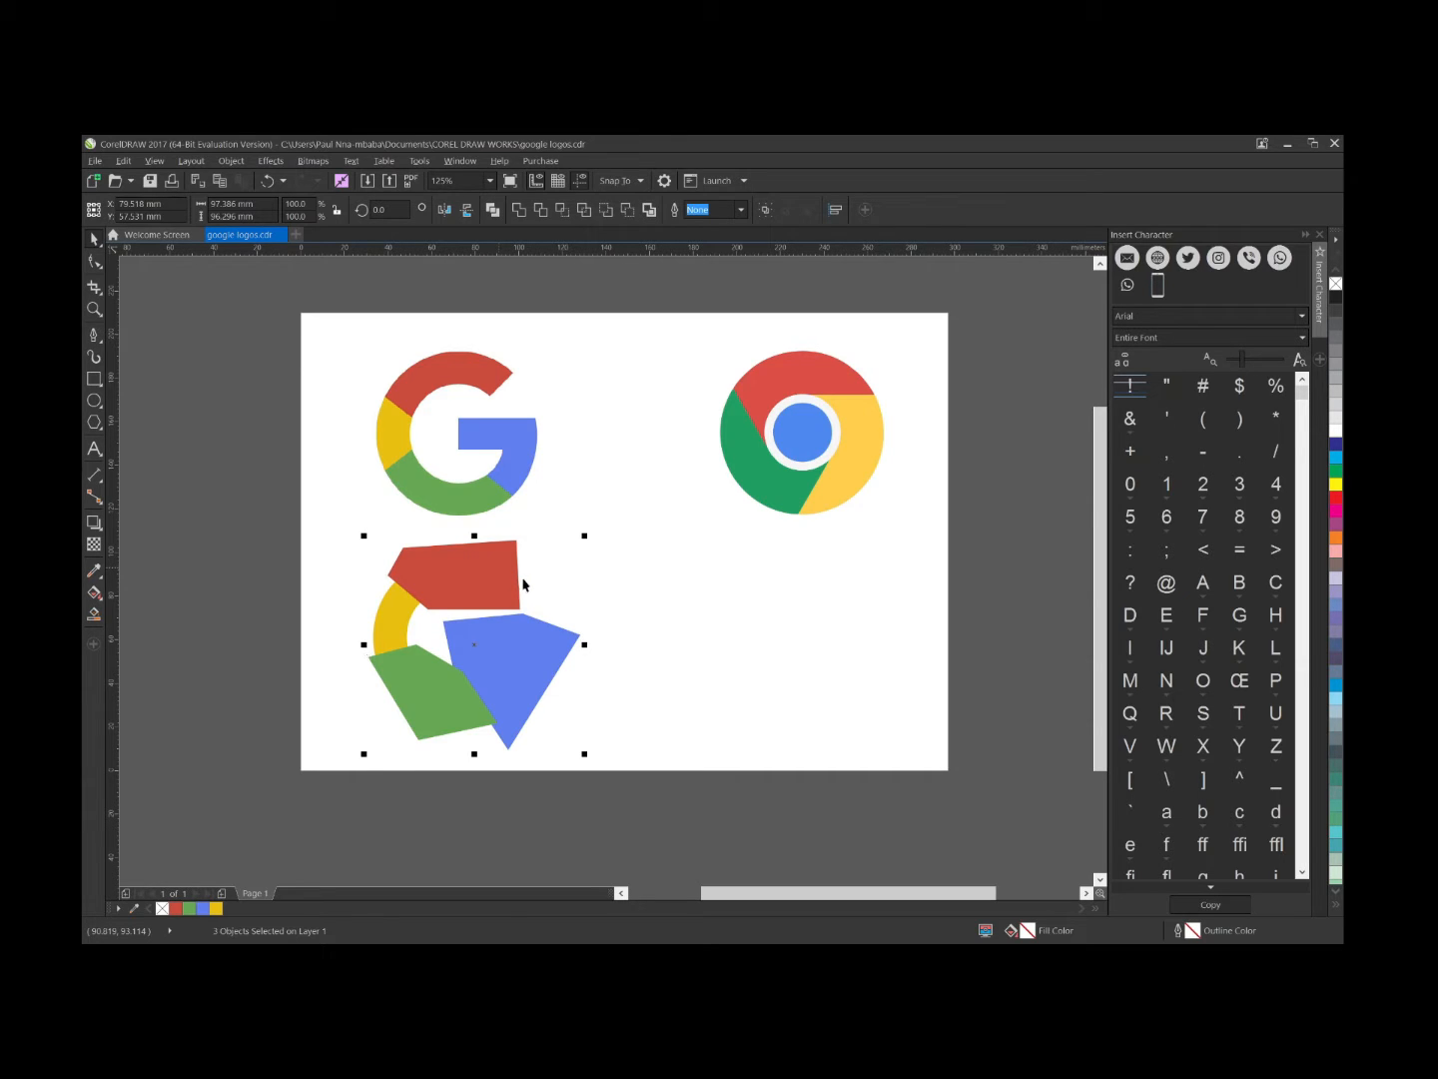
left_click(523, 577)
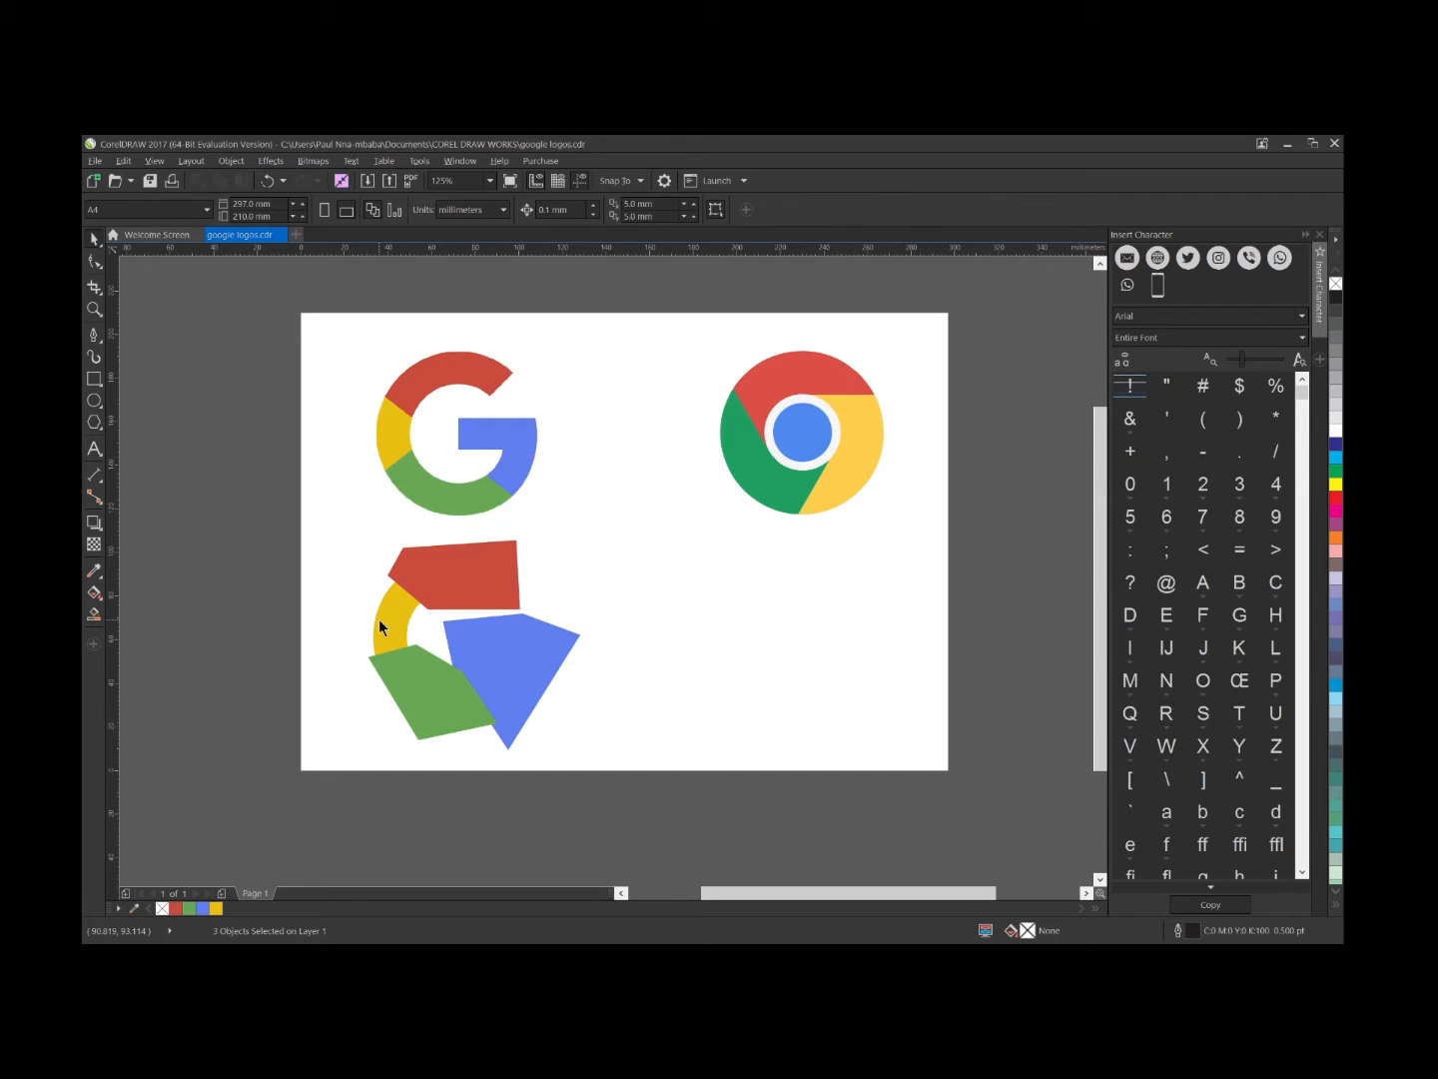
key("ctrl+z")
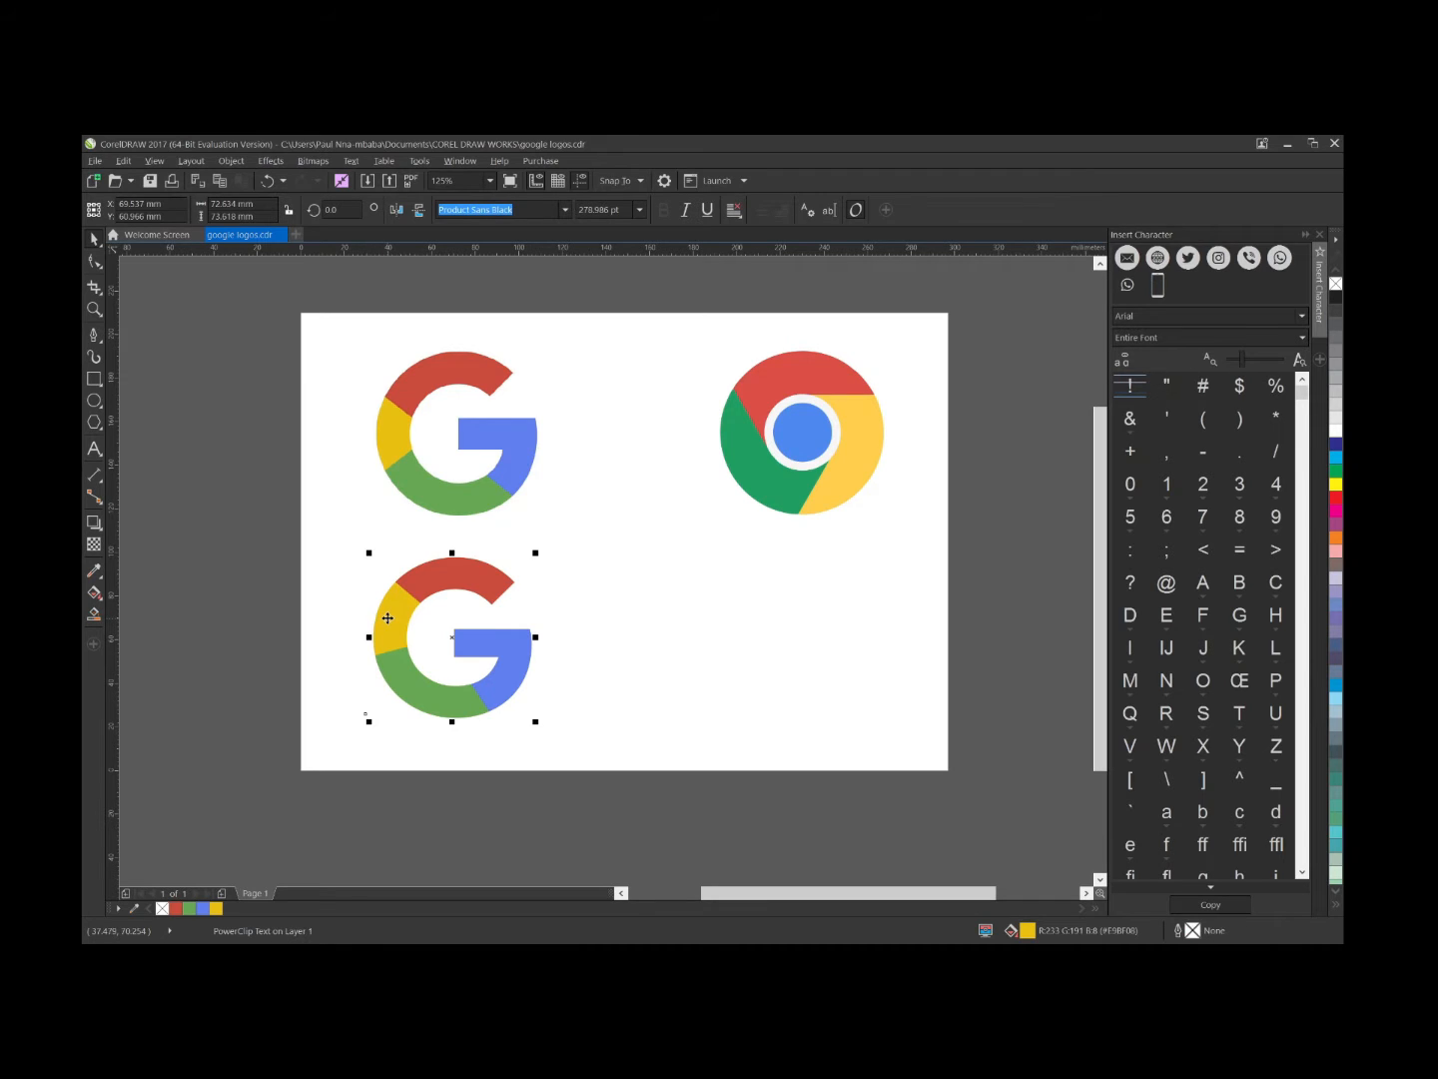
left_click(665, 664)
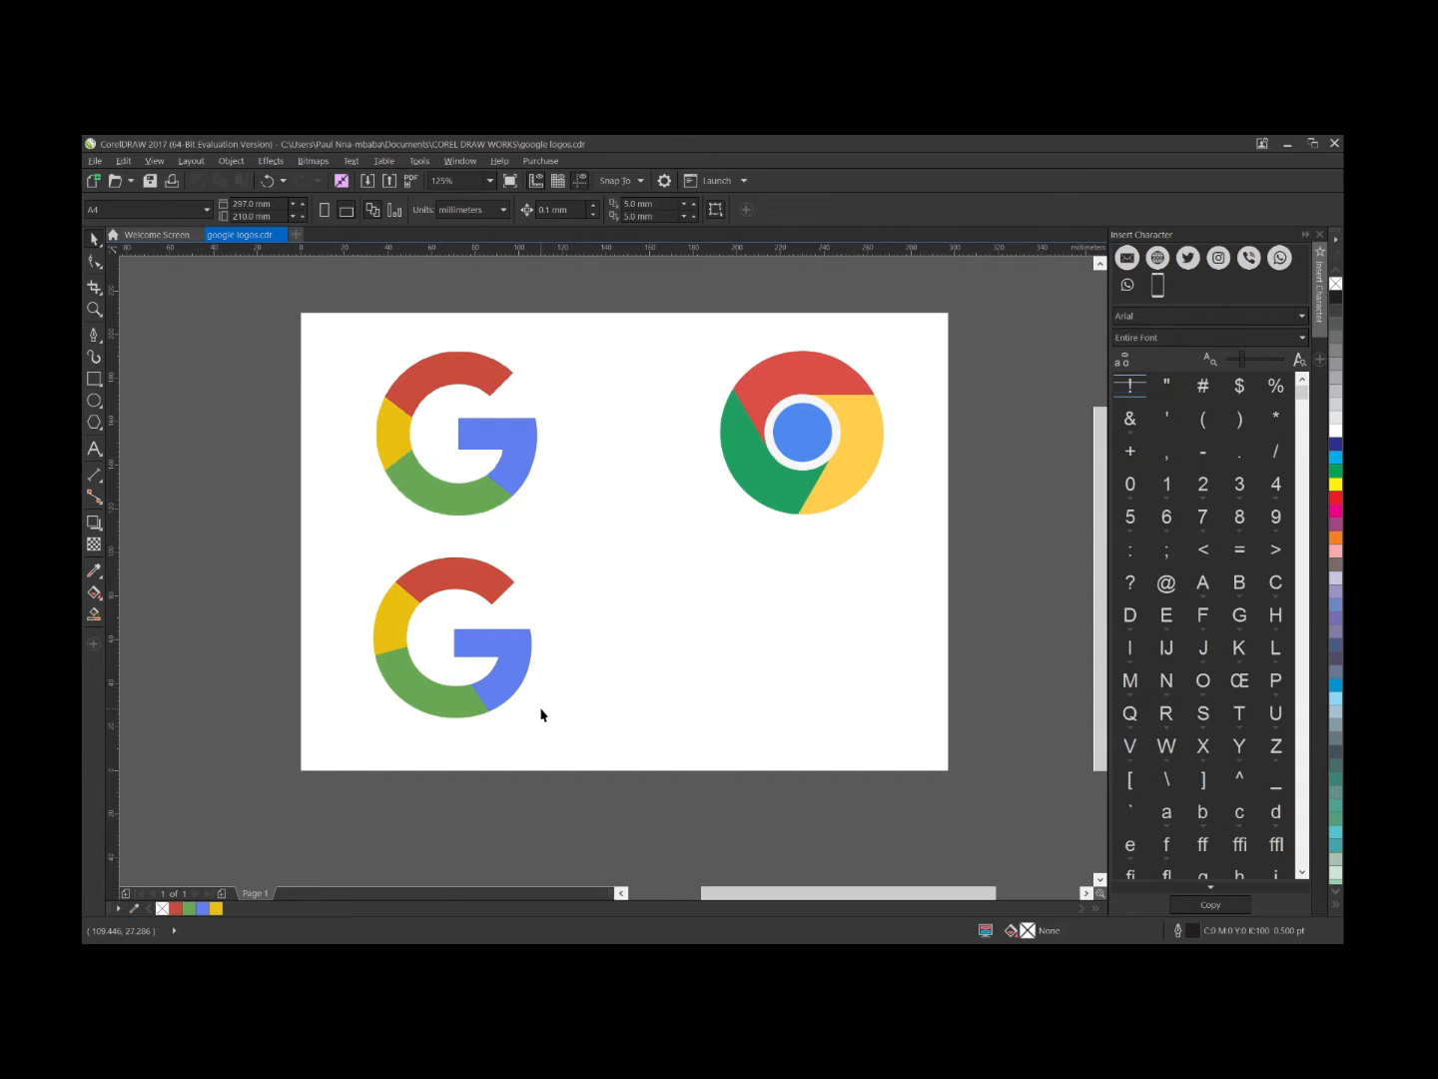
Draw a circle about 77 mm in diameter on the page's empty area below the Chrome logo
scroll(555, 643, "down", 1)
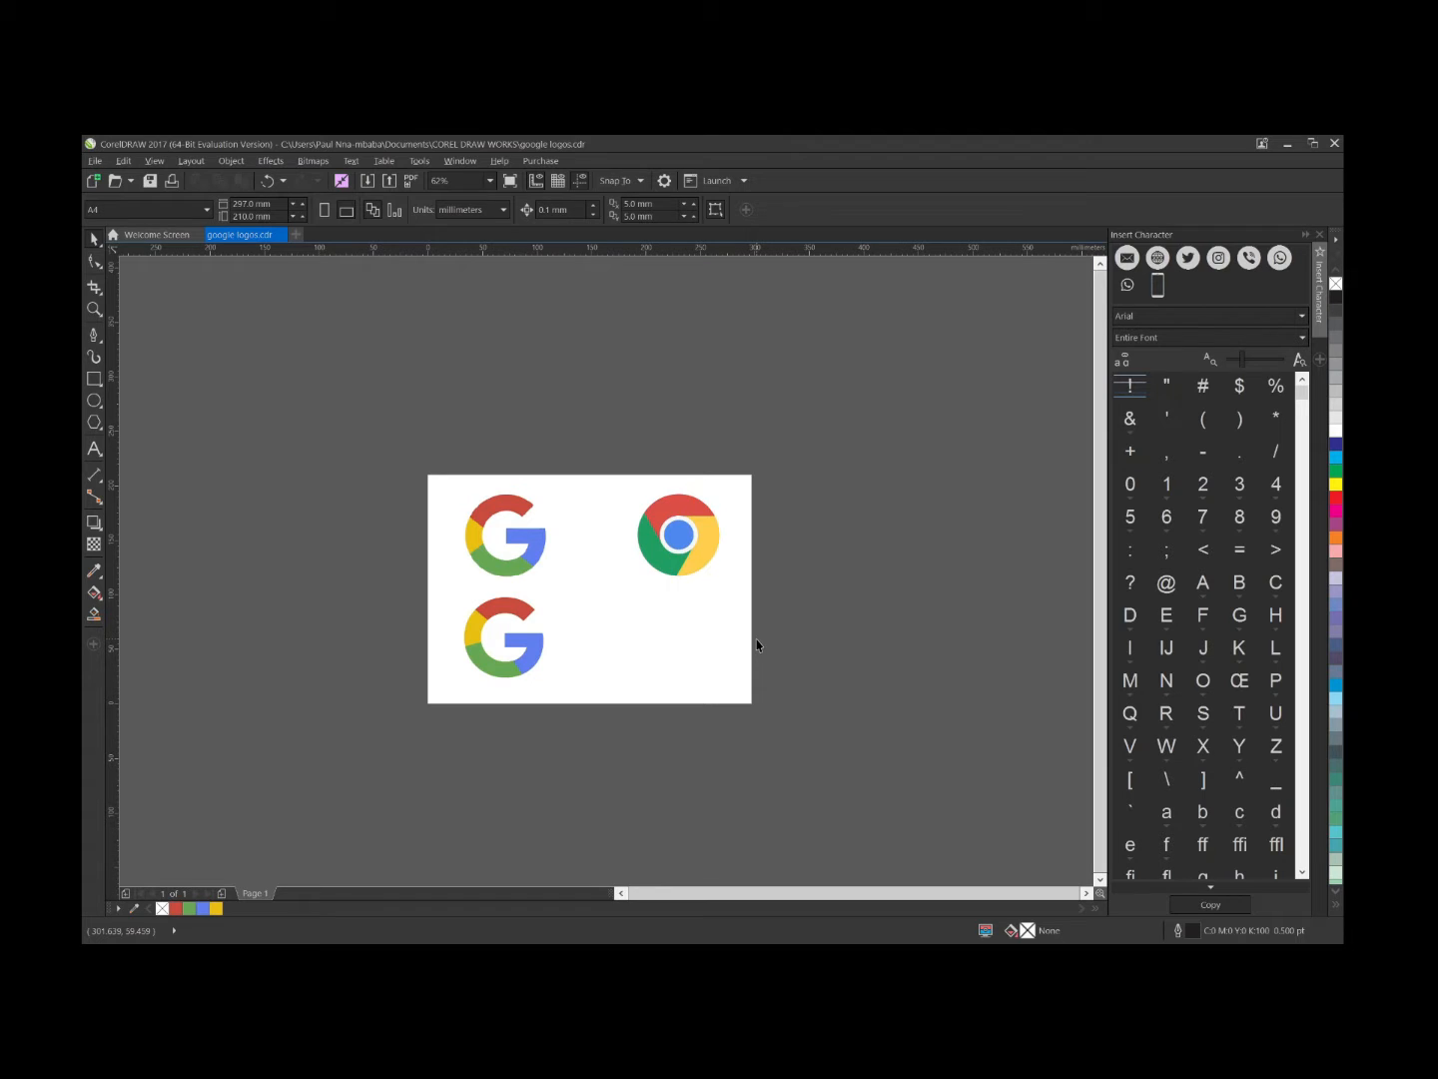
scroll(693, 560, "up", 1)
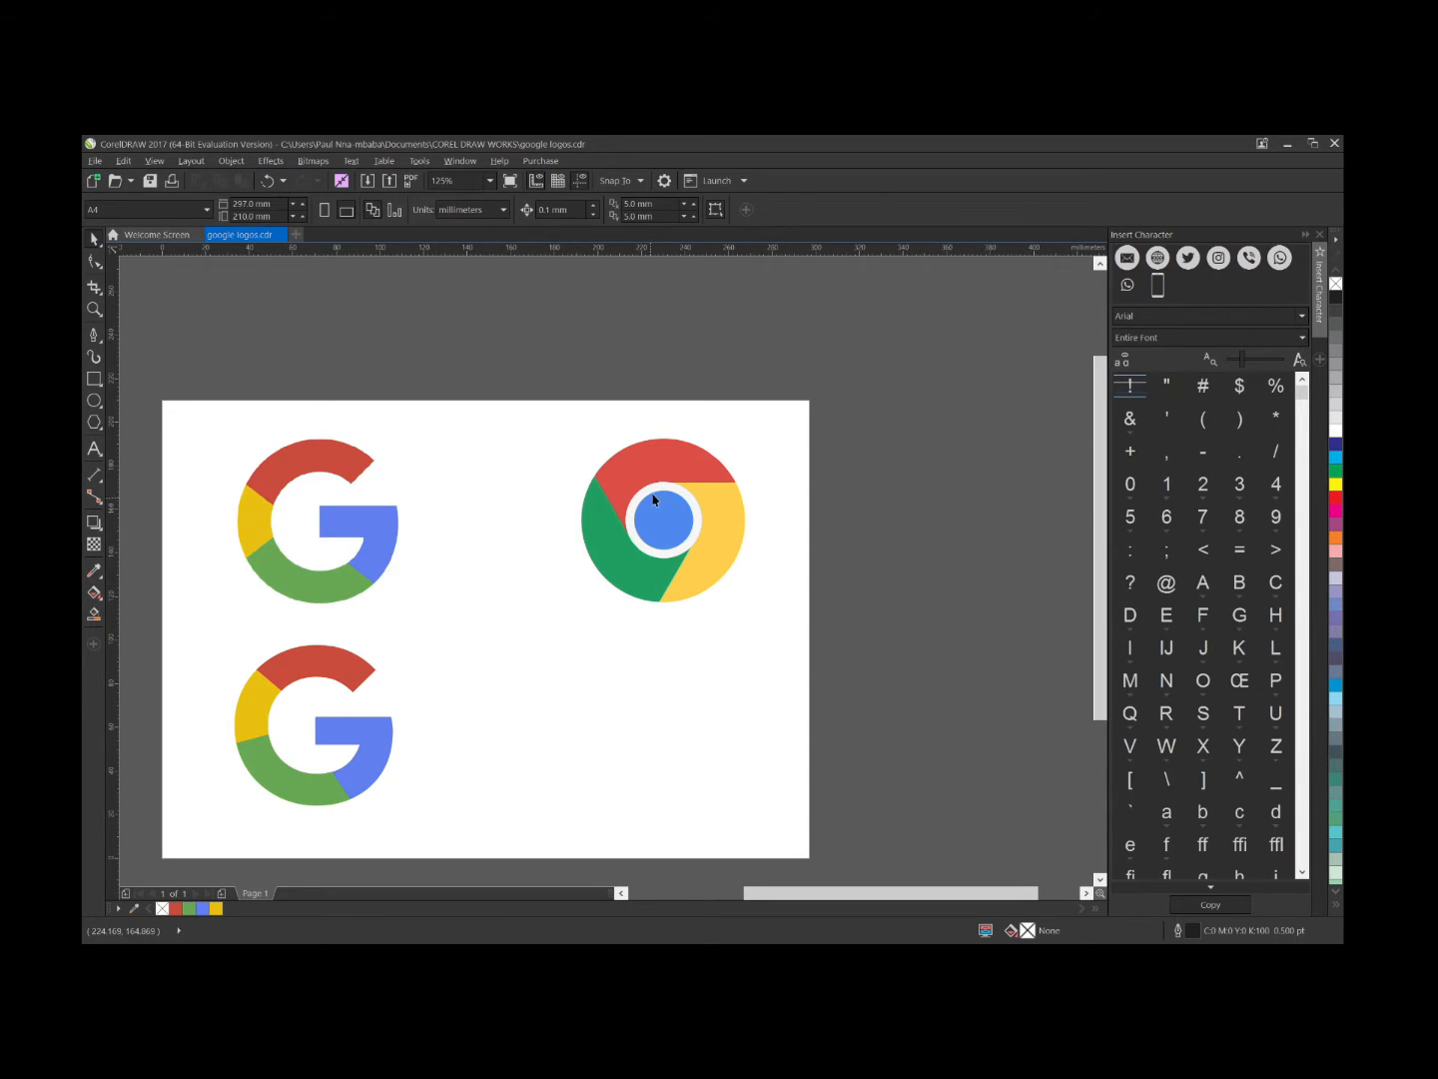
scroll(665, 490, "up", 2)
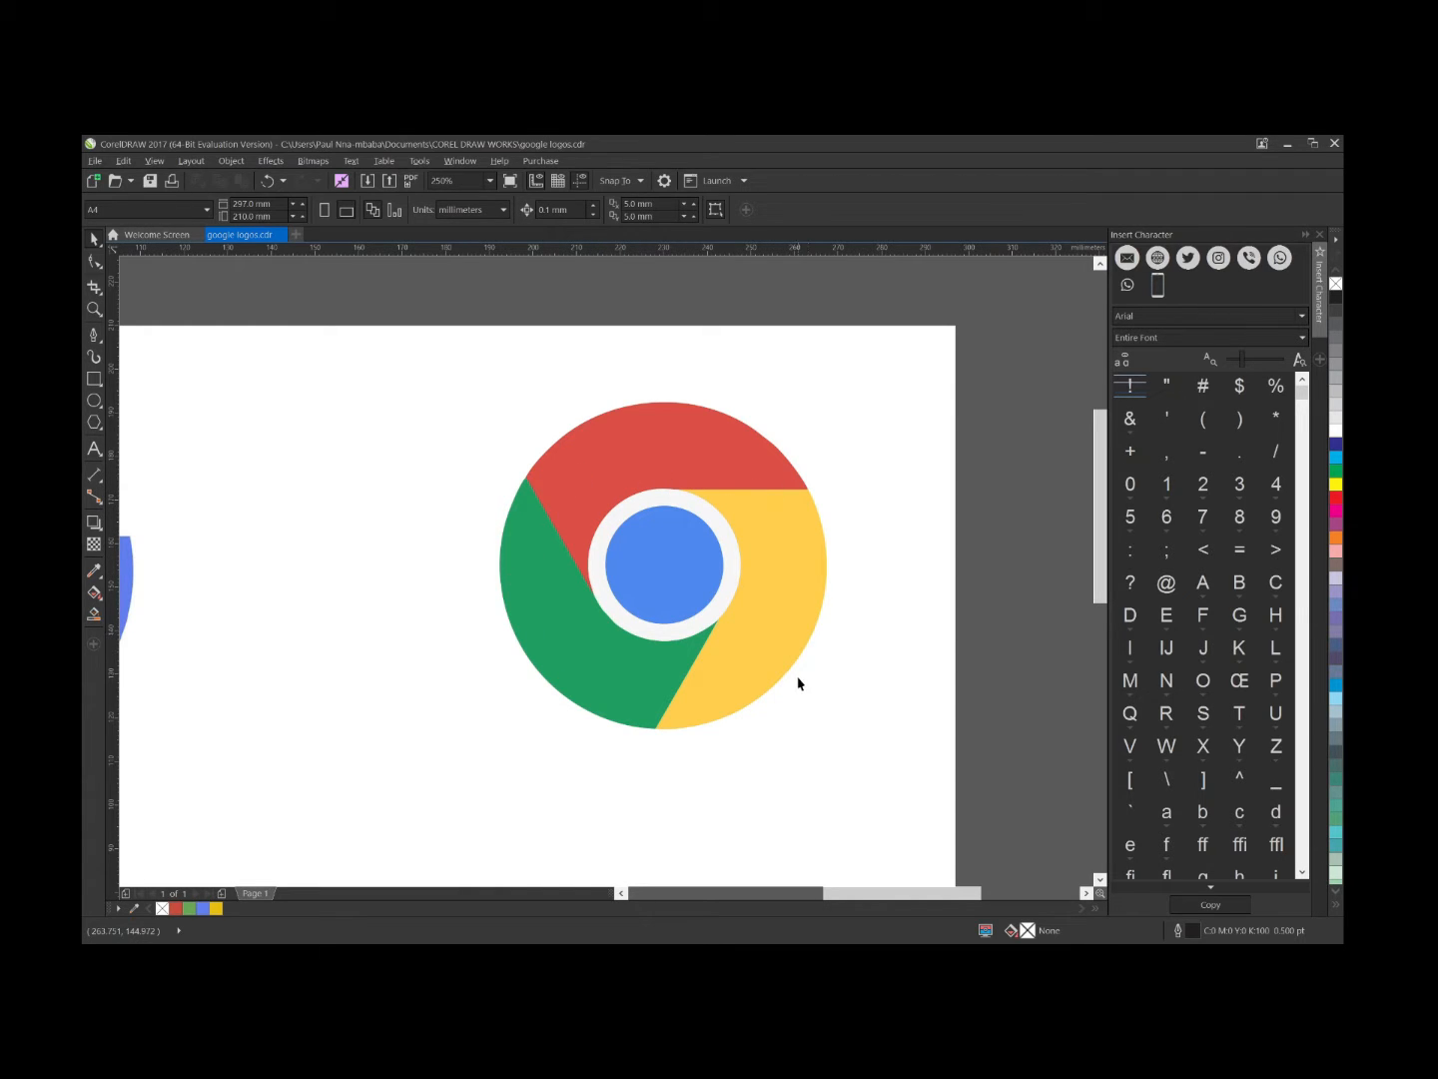
scroll(726, 647, "down", 3)
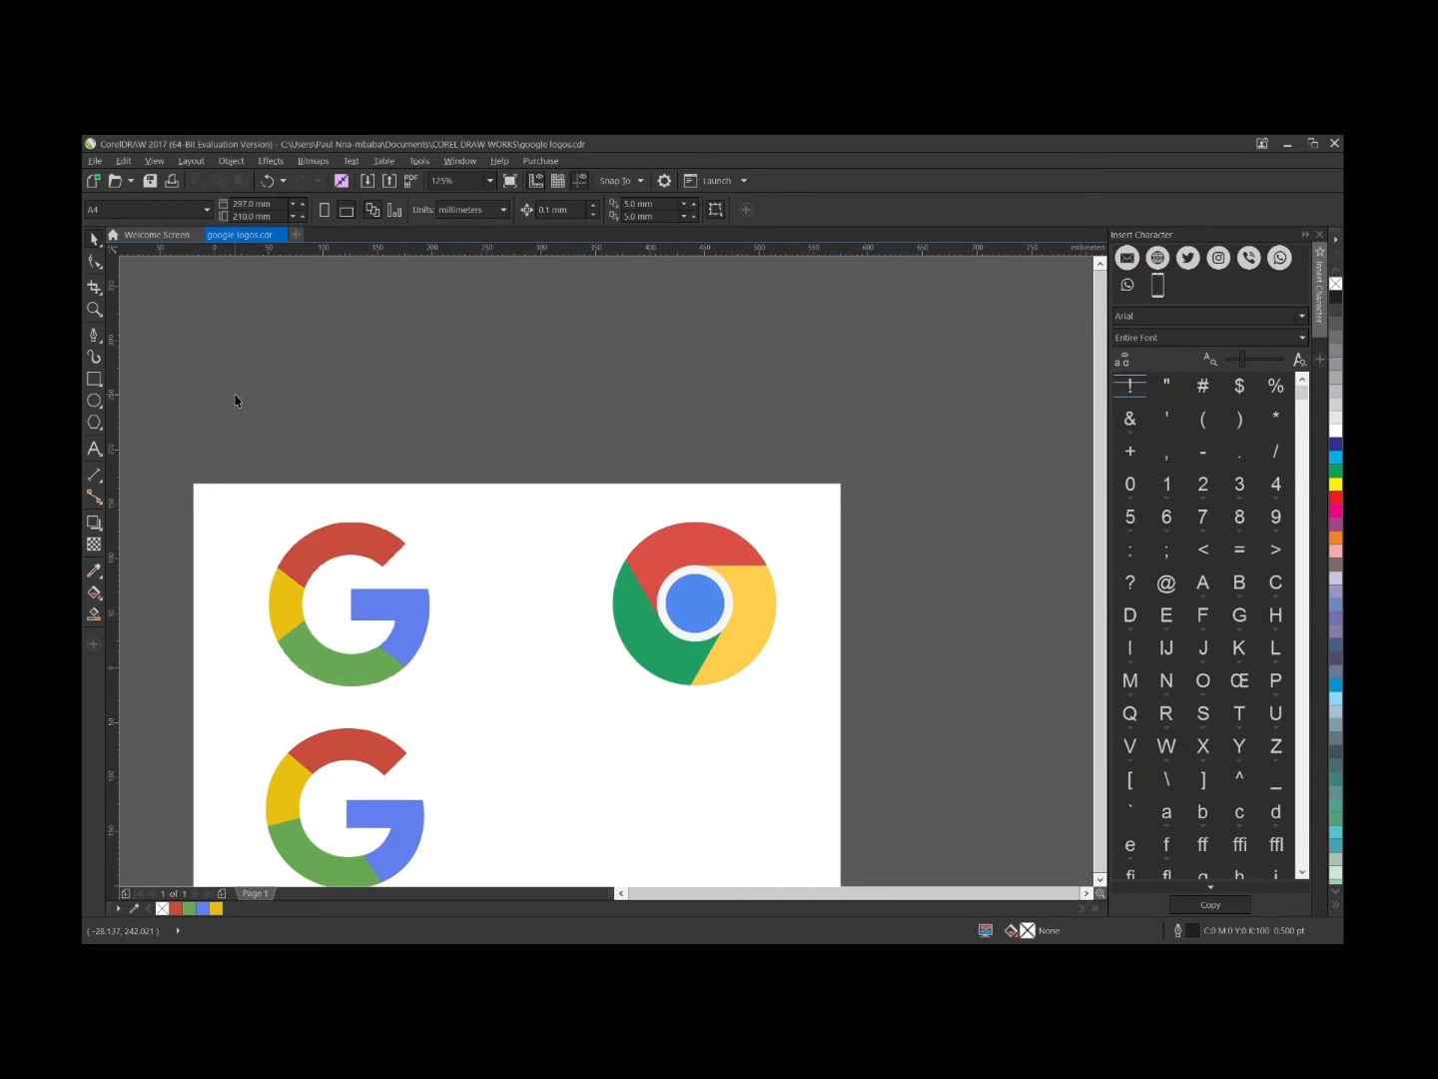
scroll(150, 415, "down", 2)
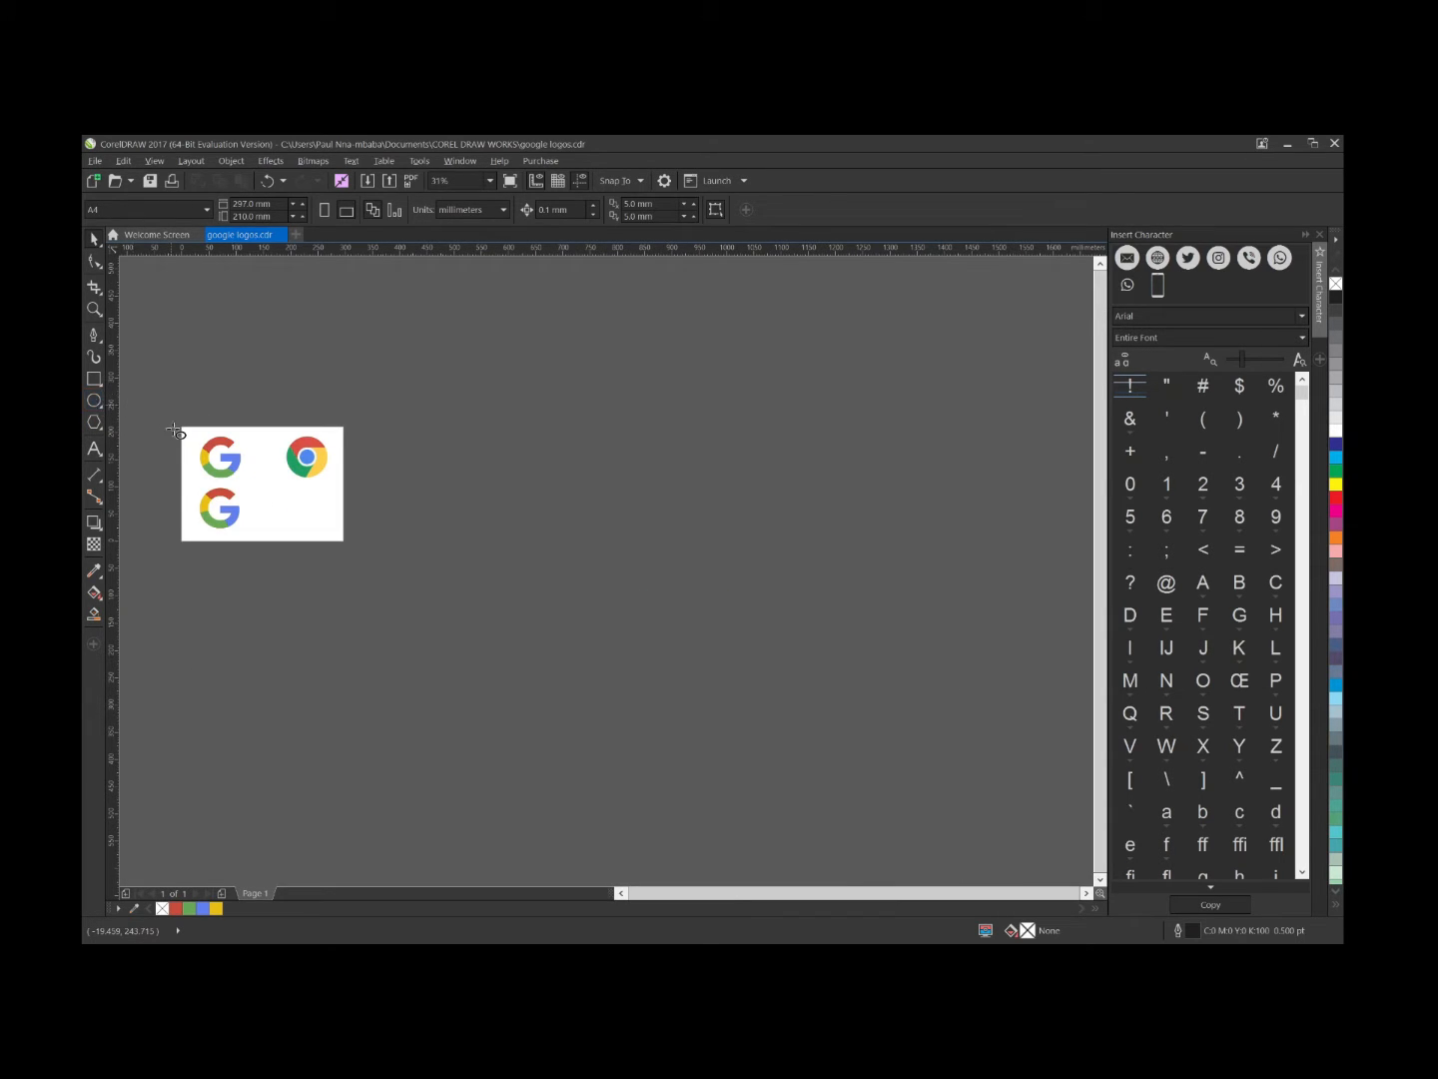
scroll(173, 432, "up", 1)
scroll(238, 482, "up", 1)
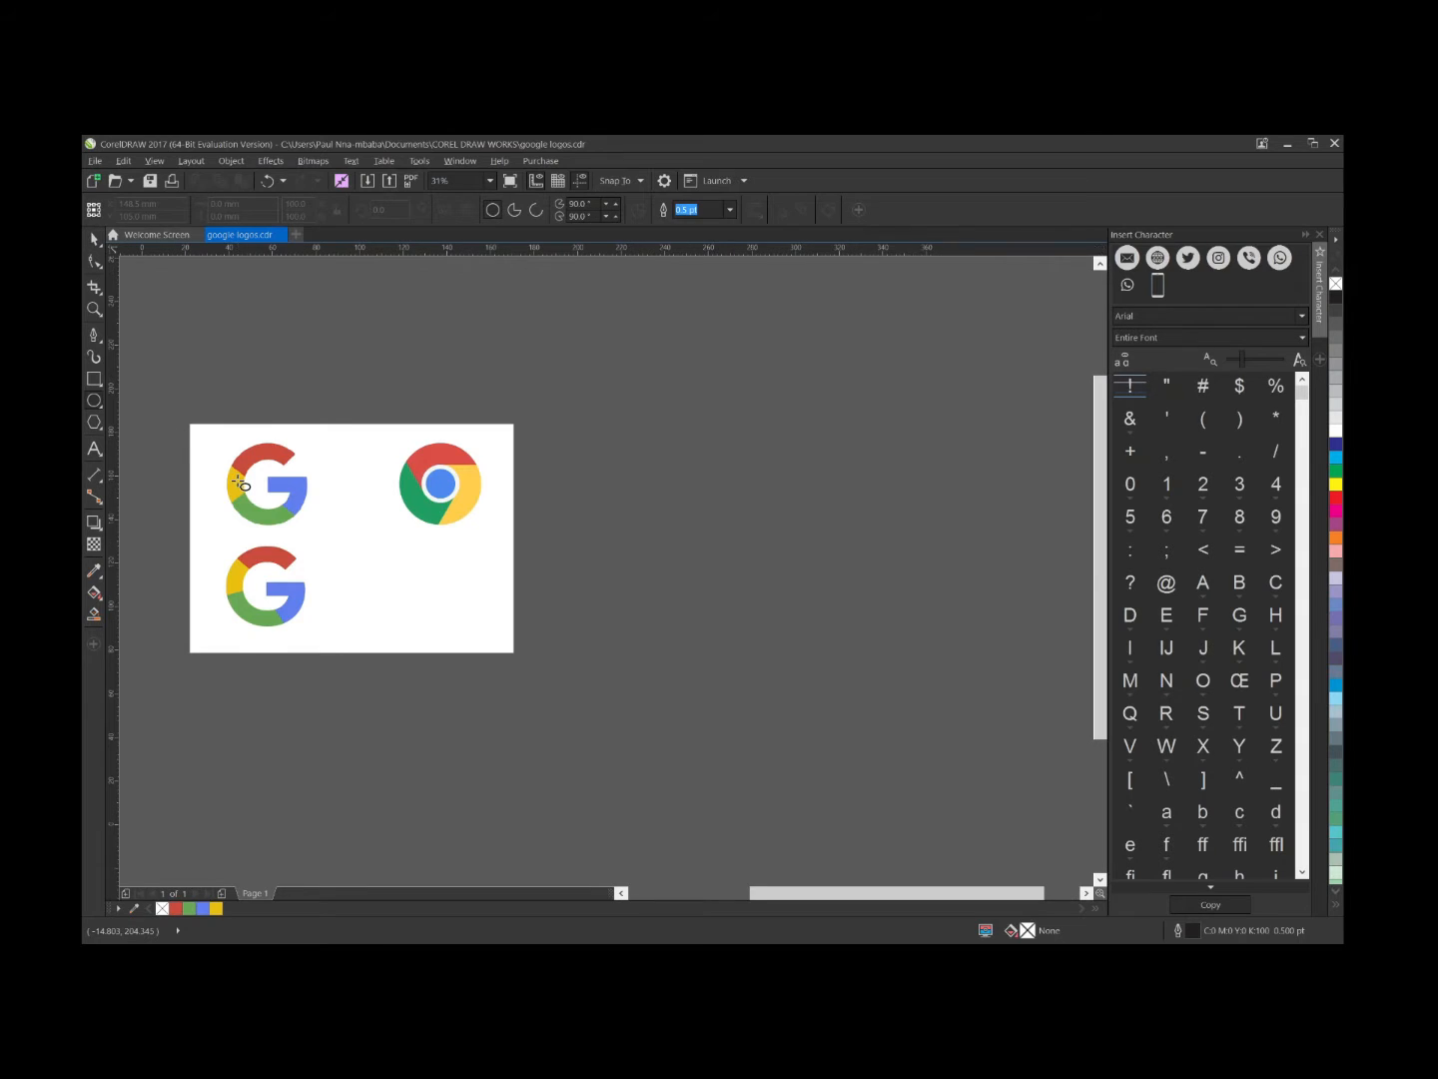
left_click_drag(565, 607, 731, 756)
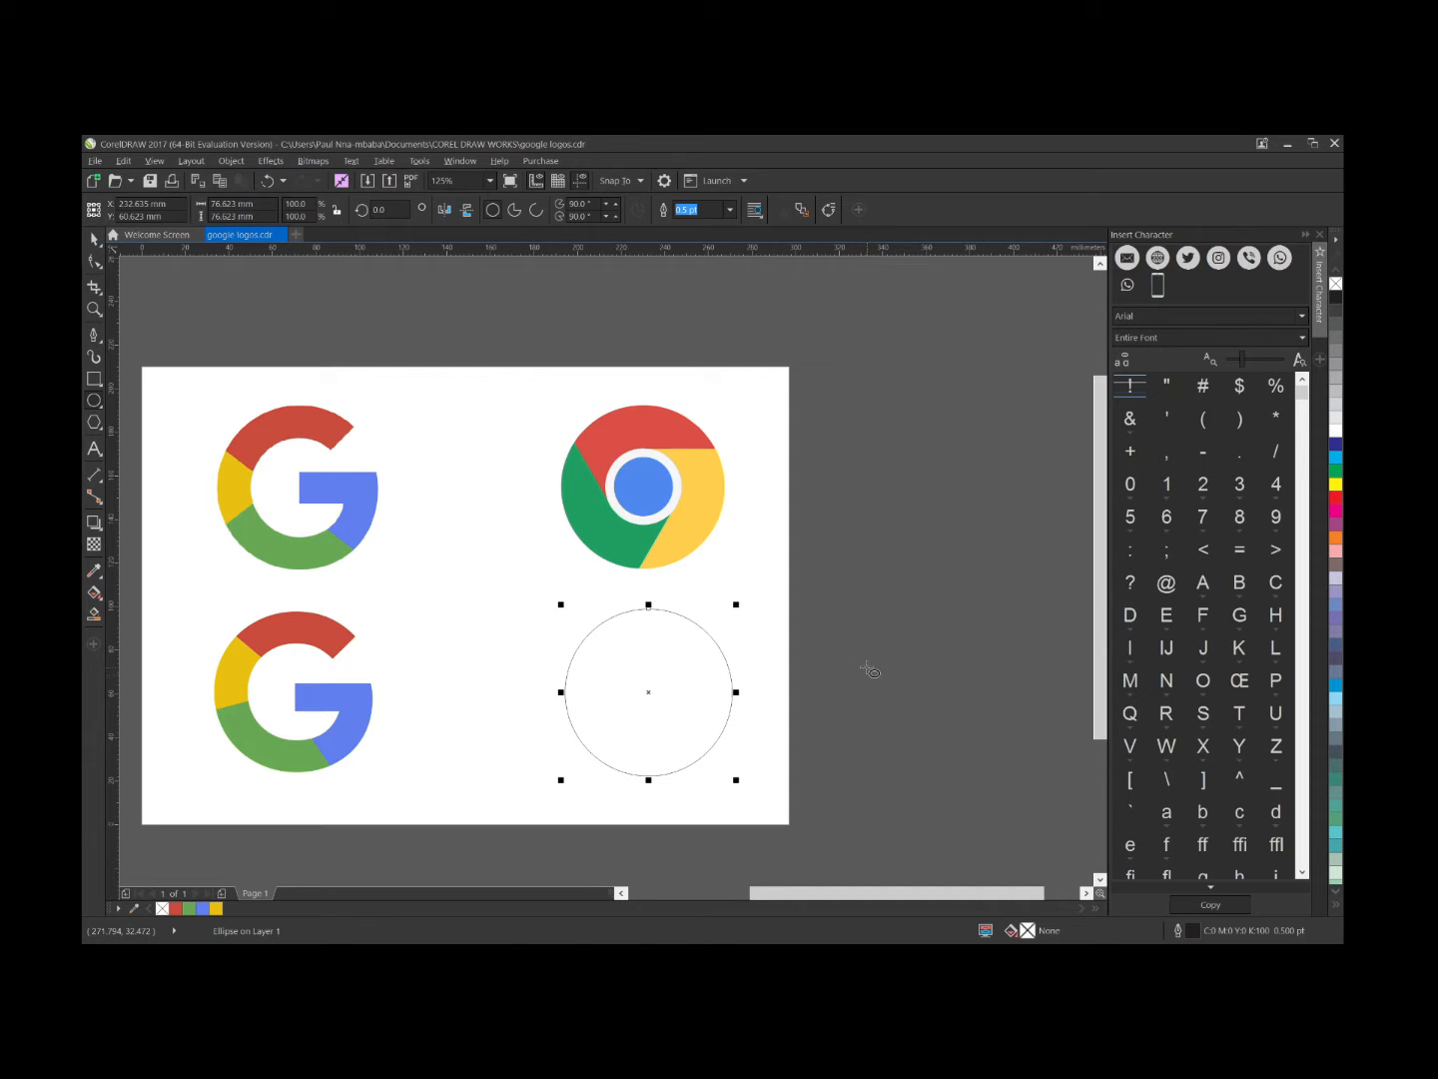
Draw a rectangle about 84 mm wide and 45 mm high just outside the page's right edge
left_click(95, 244)
left_click(467, 359)
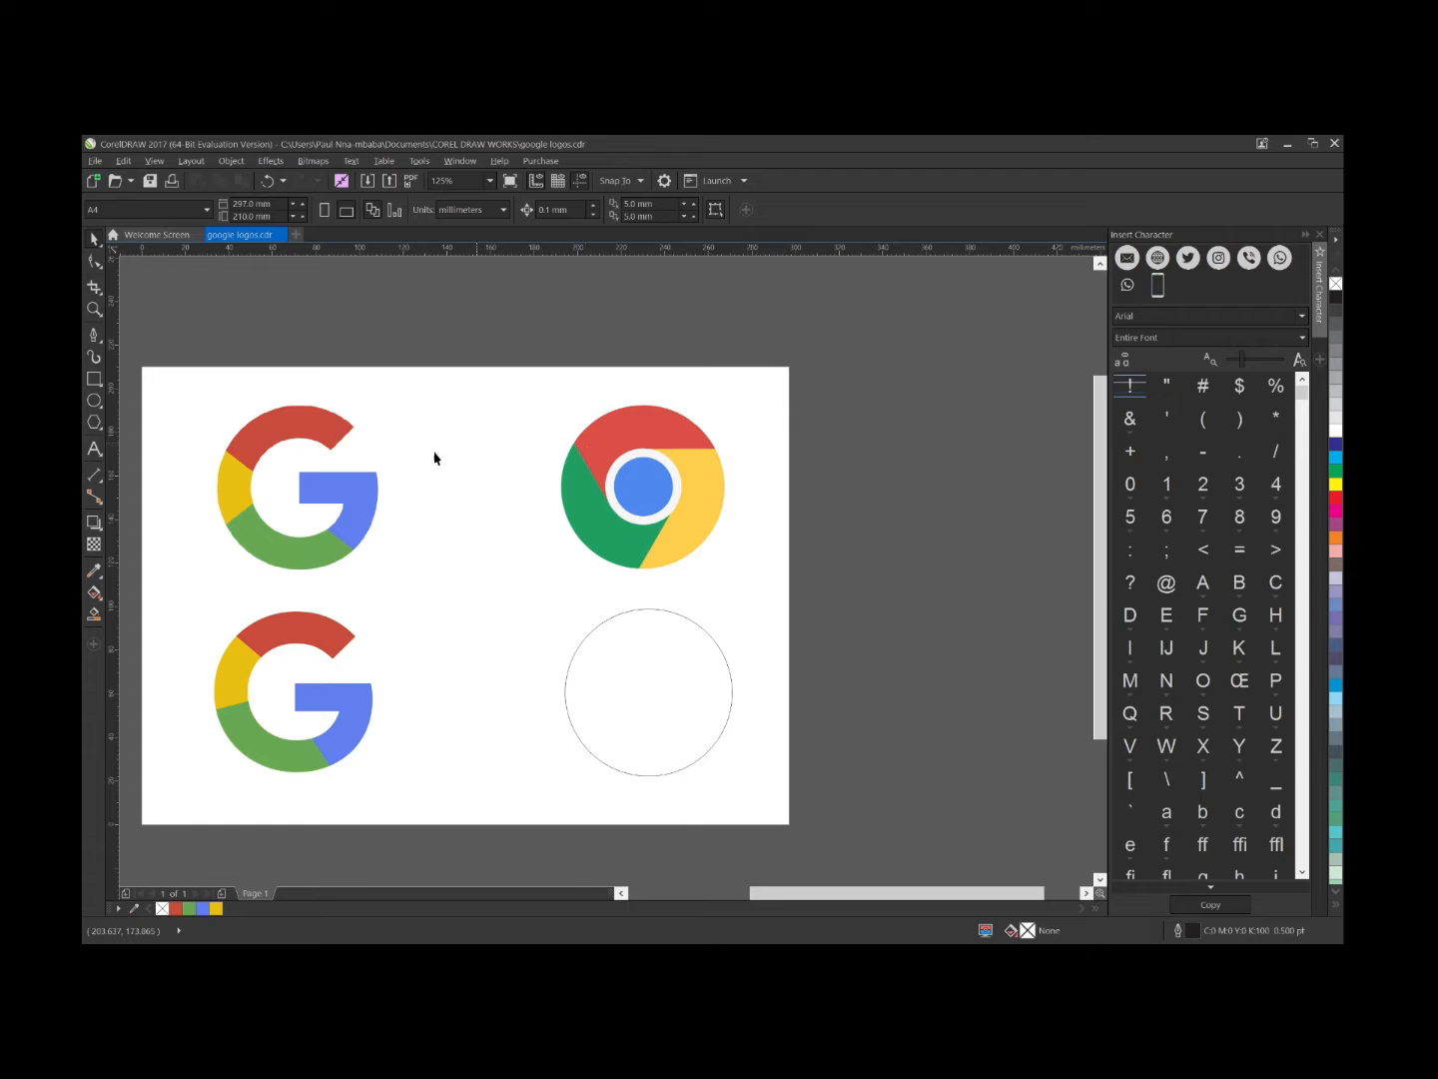
left_click(90, 385)
left_click(92, 387)
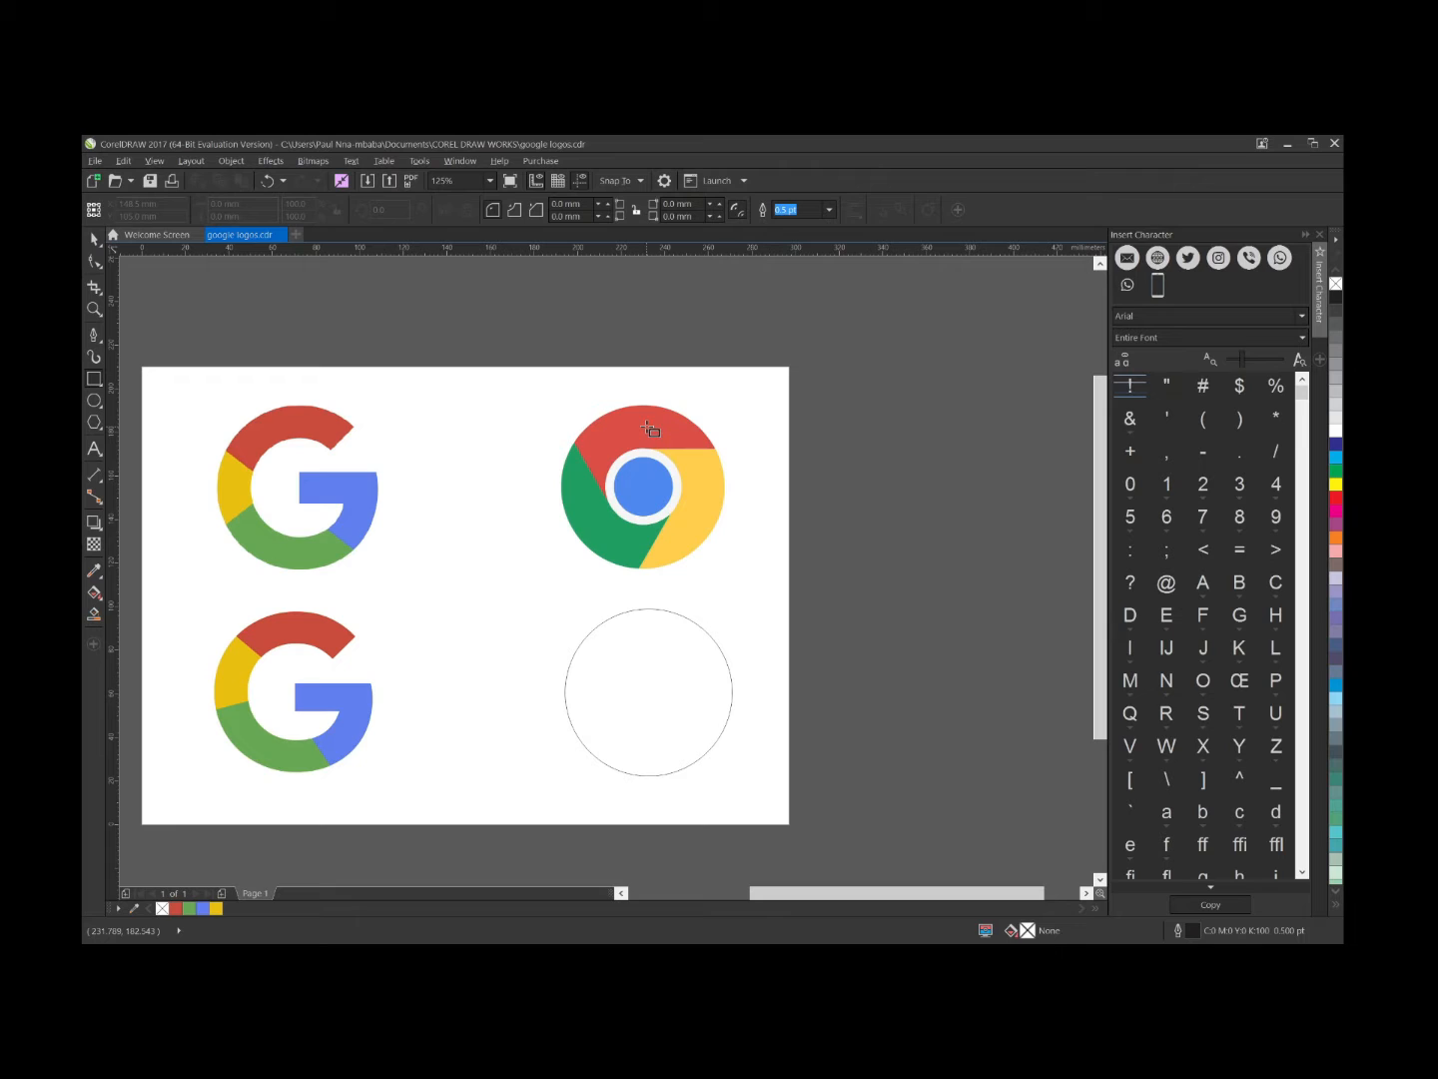
left_click_drag(803, 552, 987, 649)
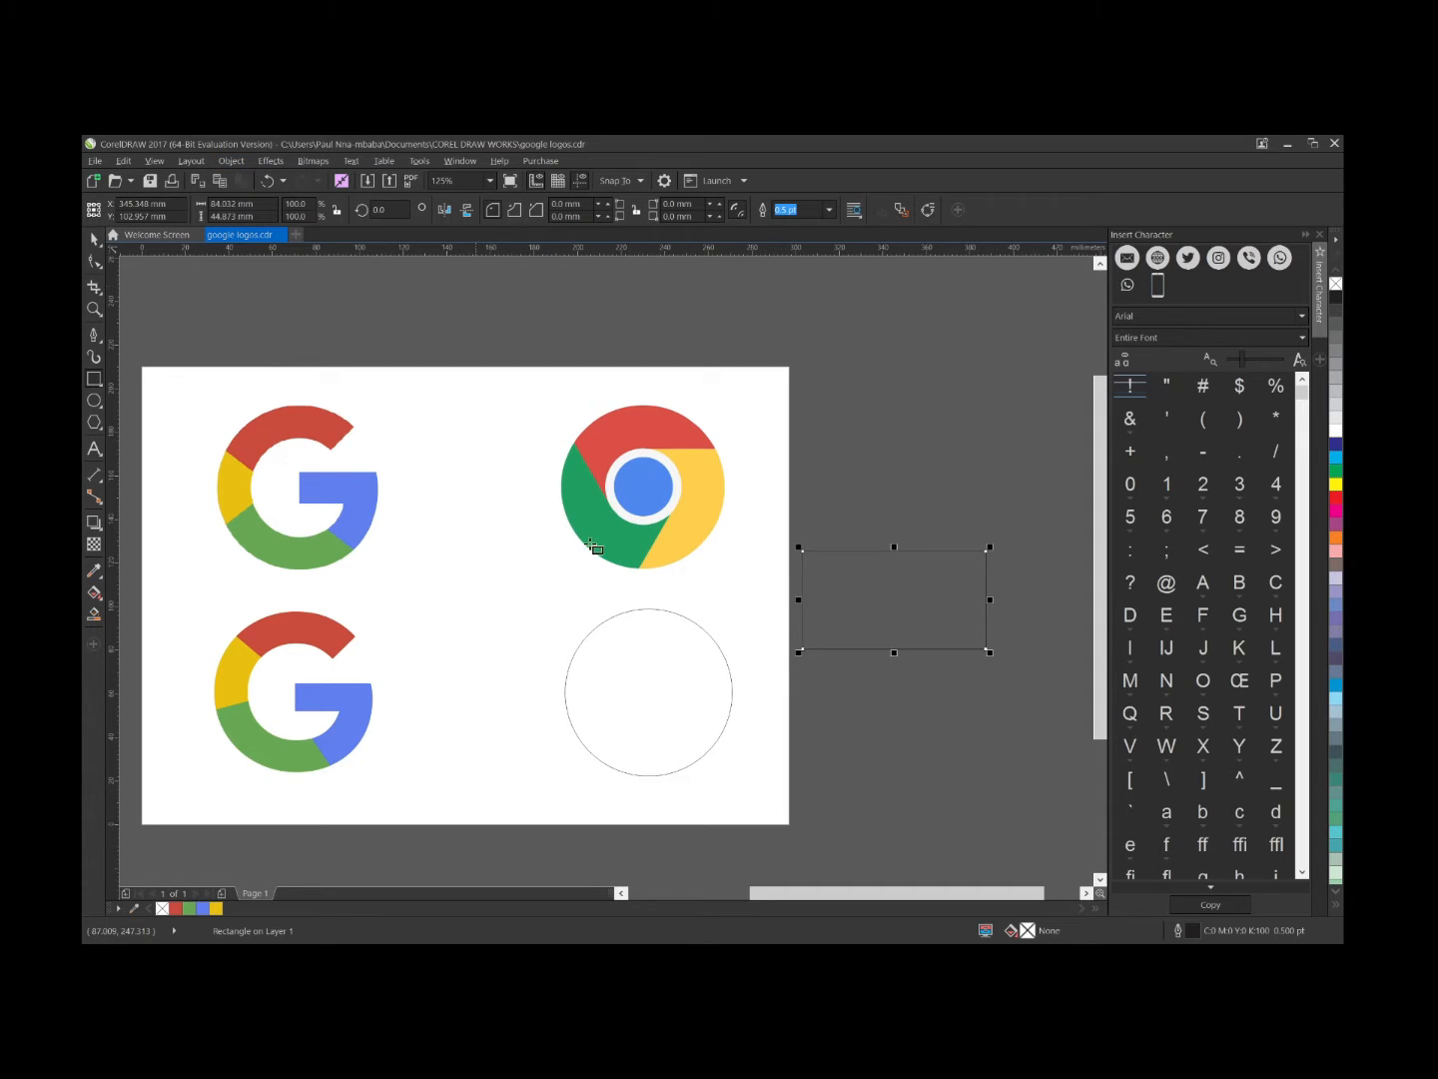
Convert the rectangle to curves and add a node about a third of the way along its bottom edge
left_click(94, 261)
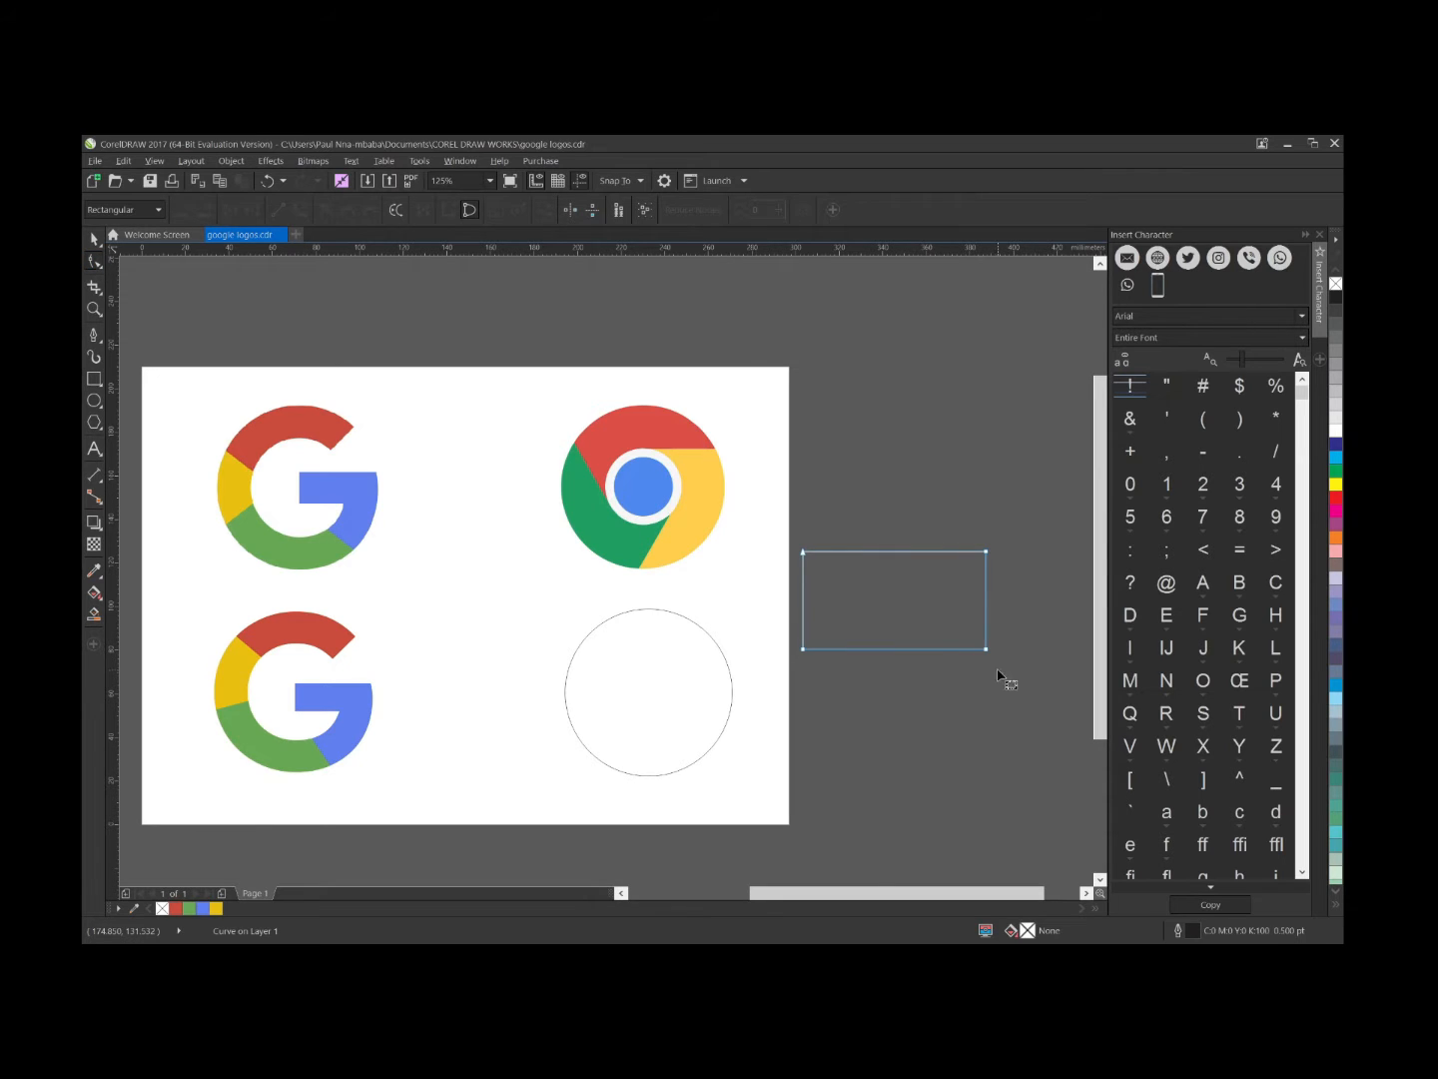
scroll(974, 643, "up", 3)
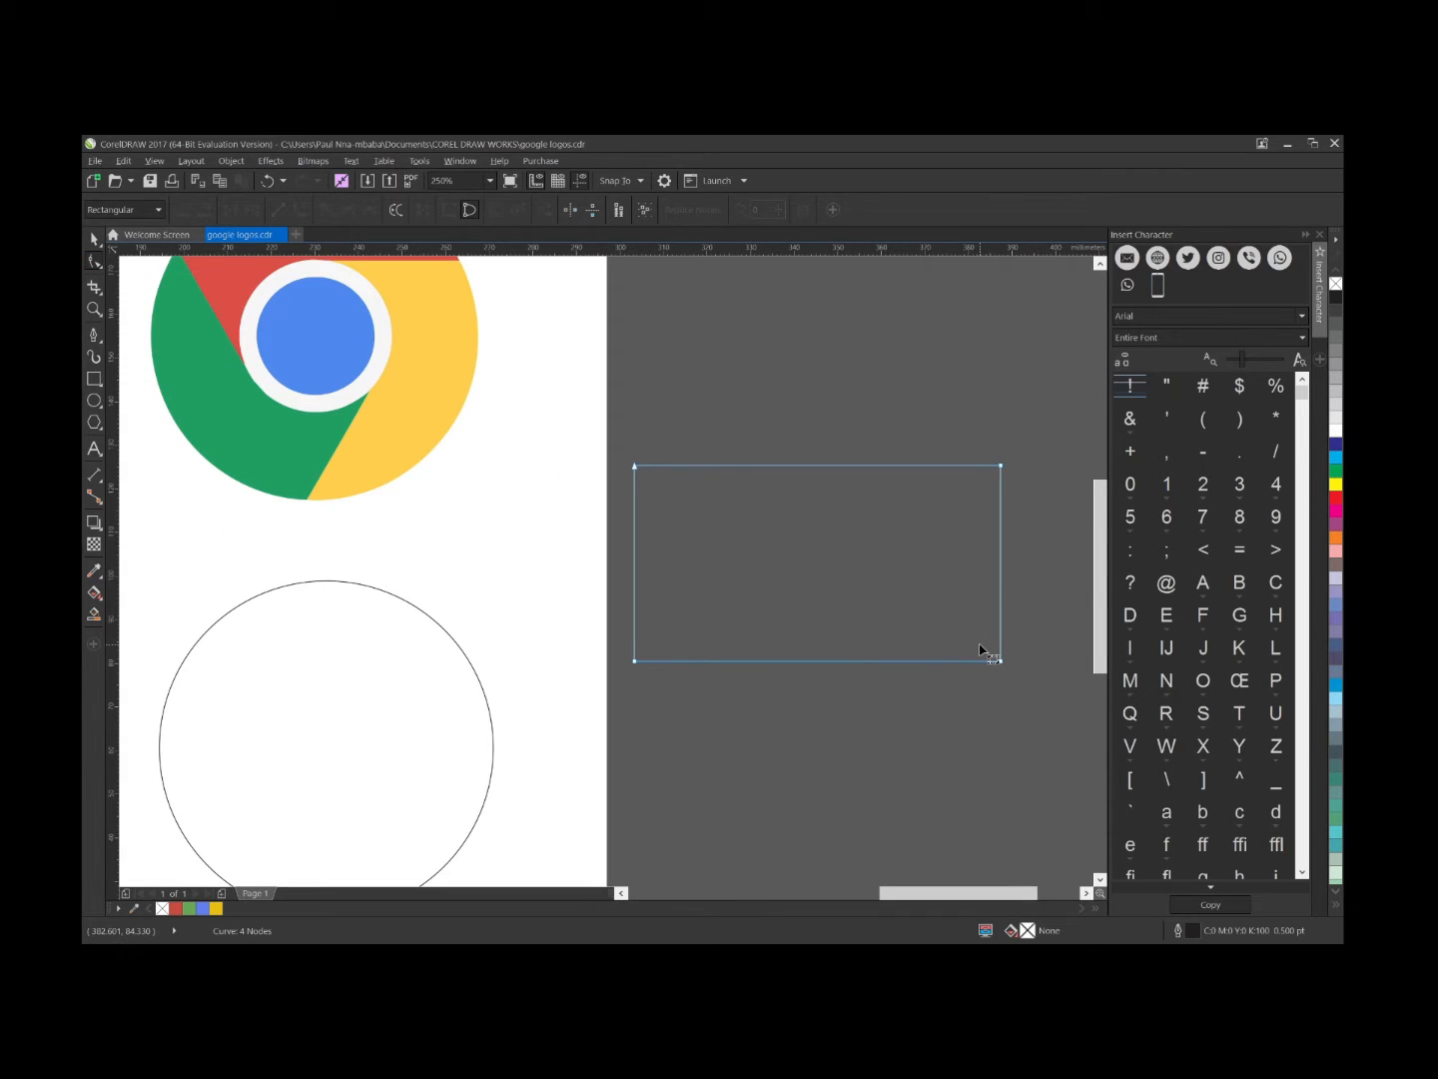
left_click(744, 662)
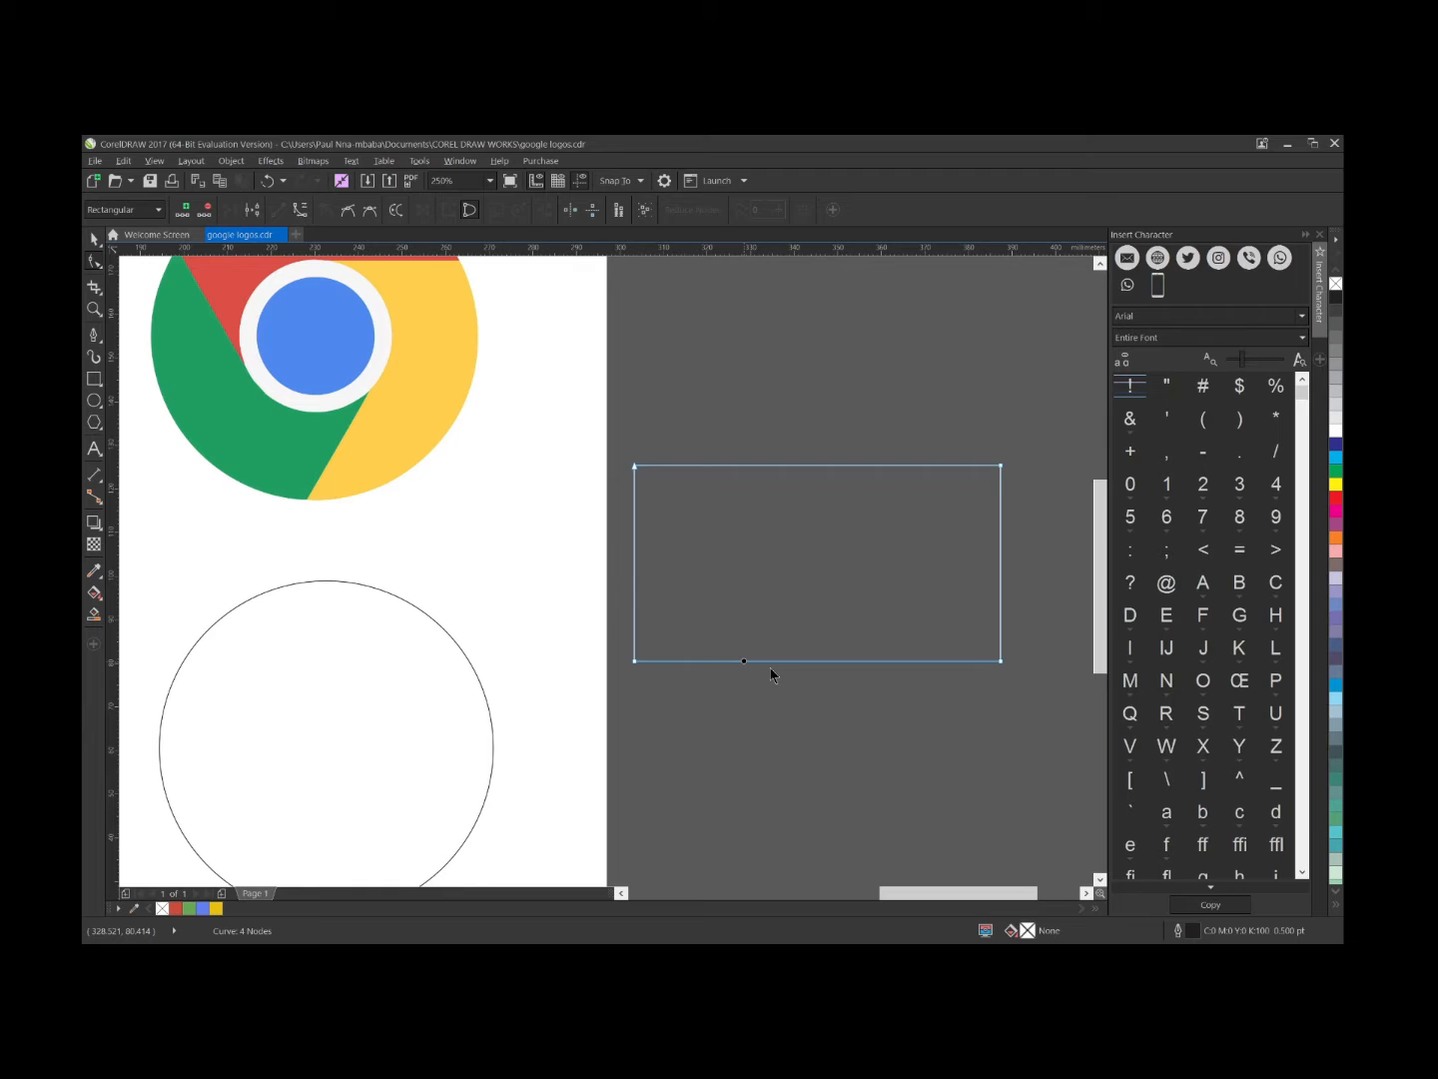
key("plus")
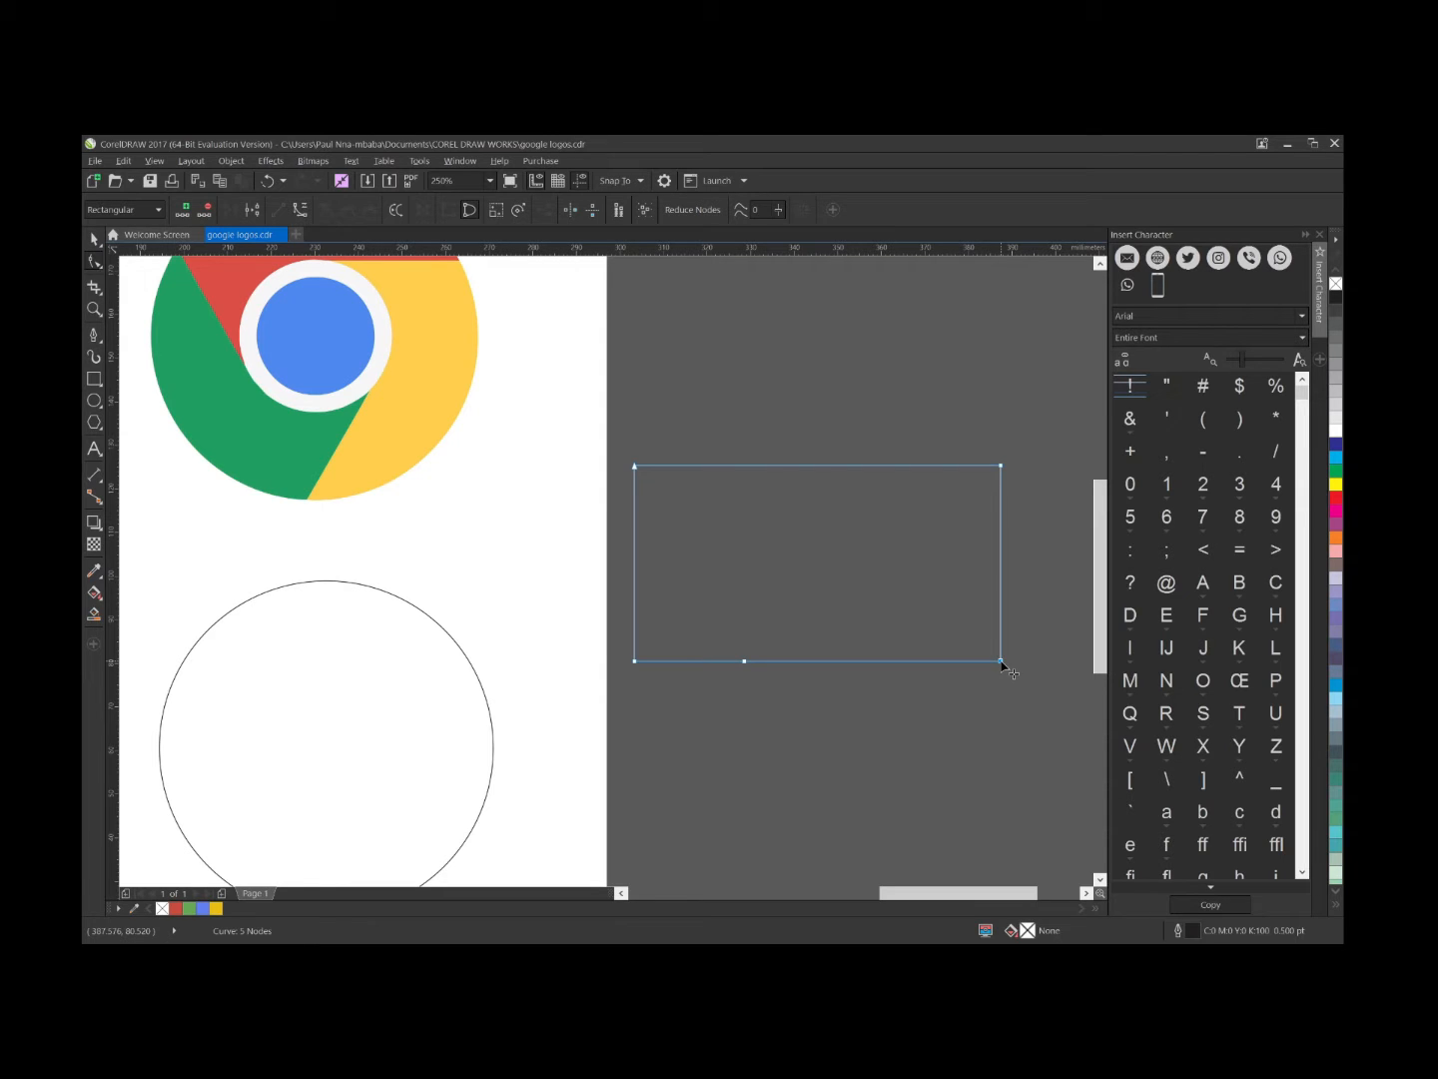
Try to notch the rectangle by moving its lower-right corner inward and adding a node on the slanted edge, placed under the upper-right corner
left_click_drag(1001, 662, 787, 549)
scroll(787, 550, "down", 2)
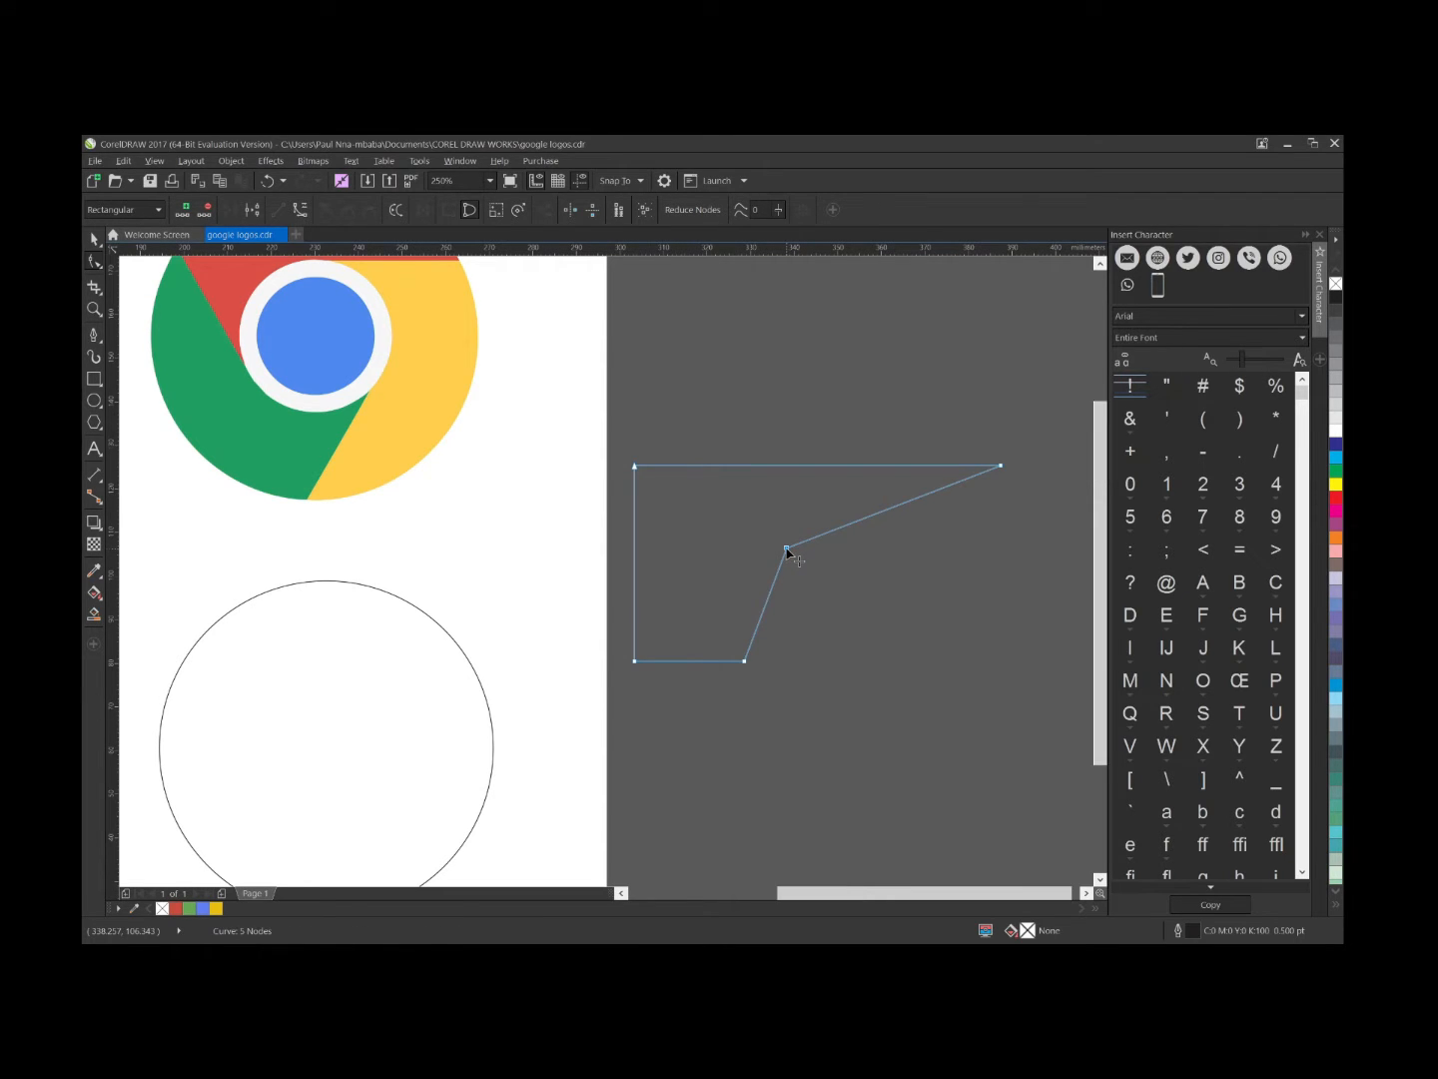
scroll(880, 551, "up", 2)
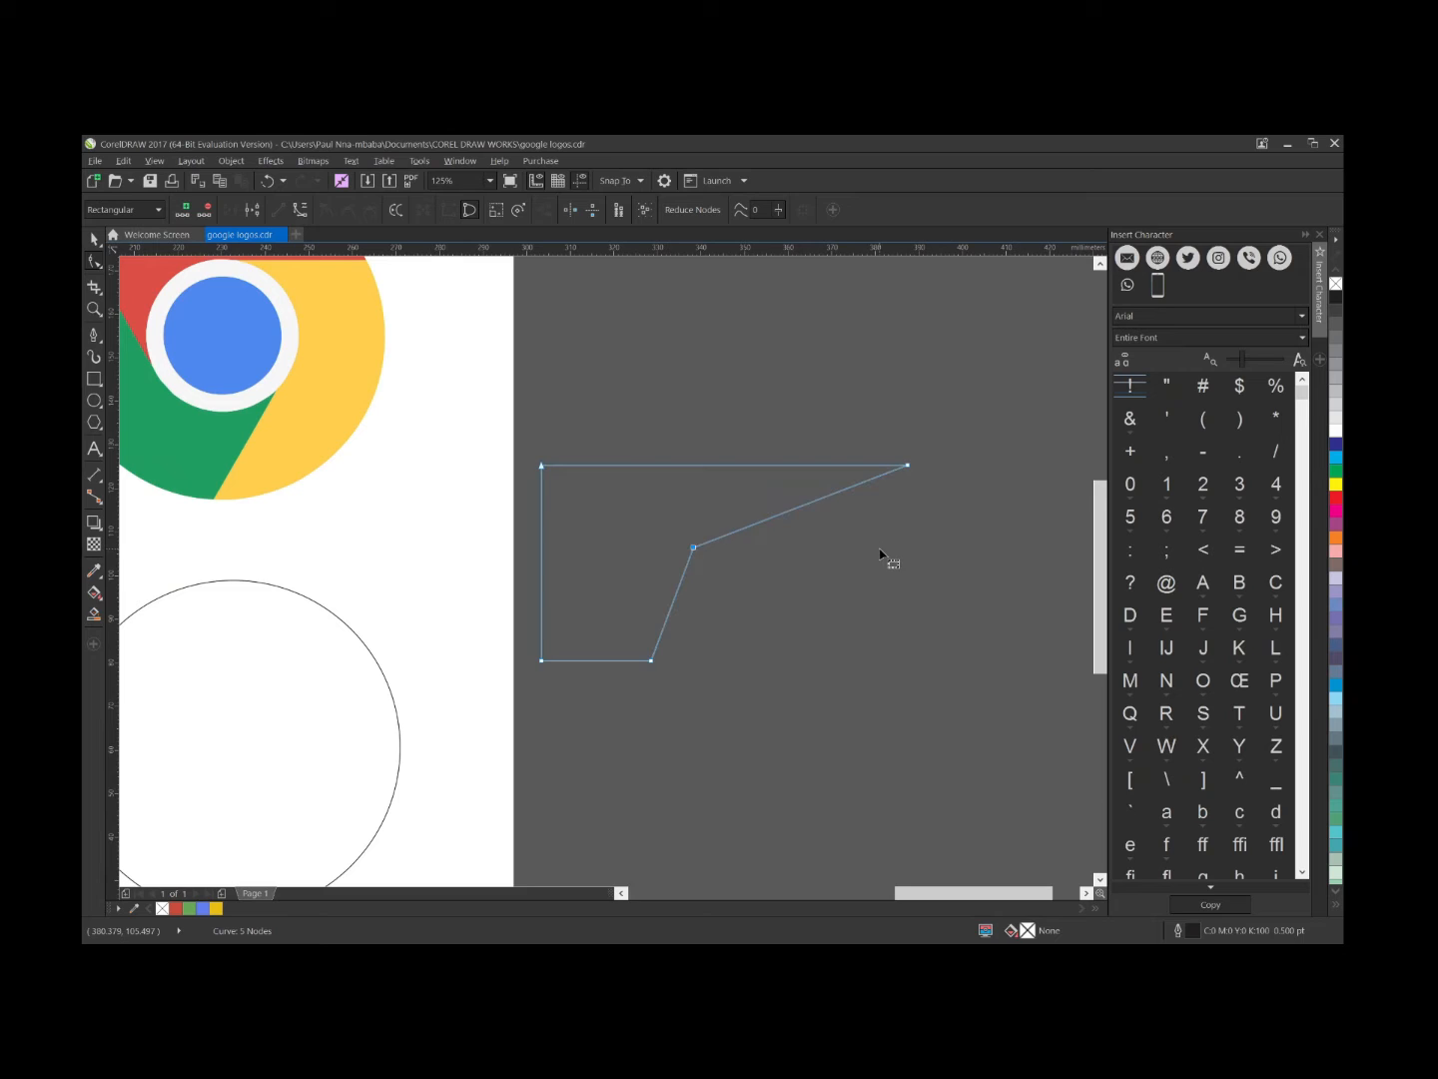
double_click(826, 496)
left_click_drag(826, 497, 907, 549)
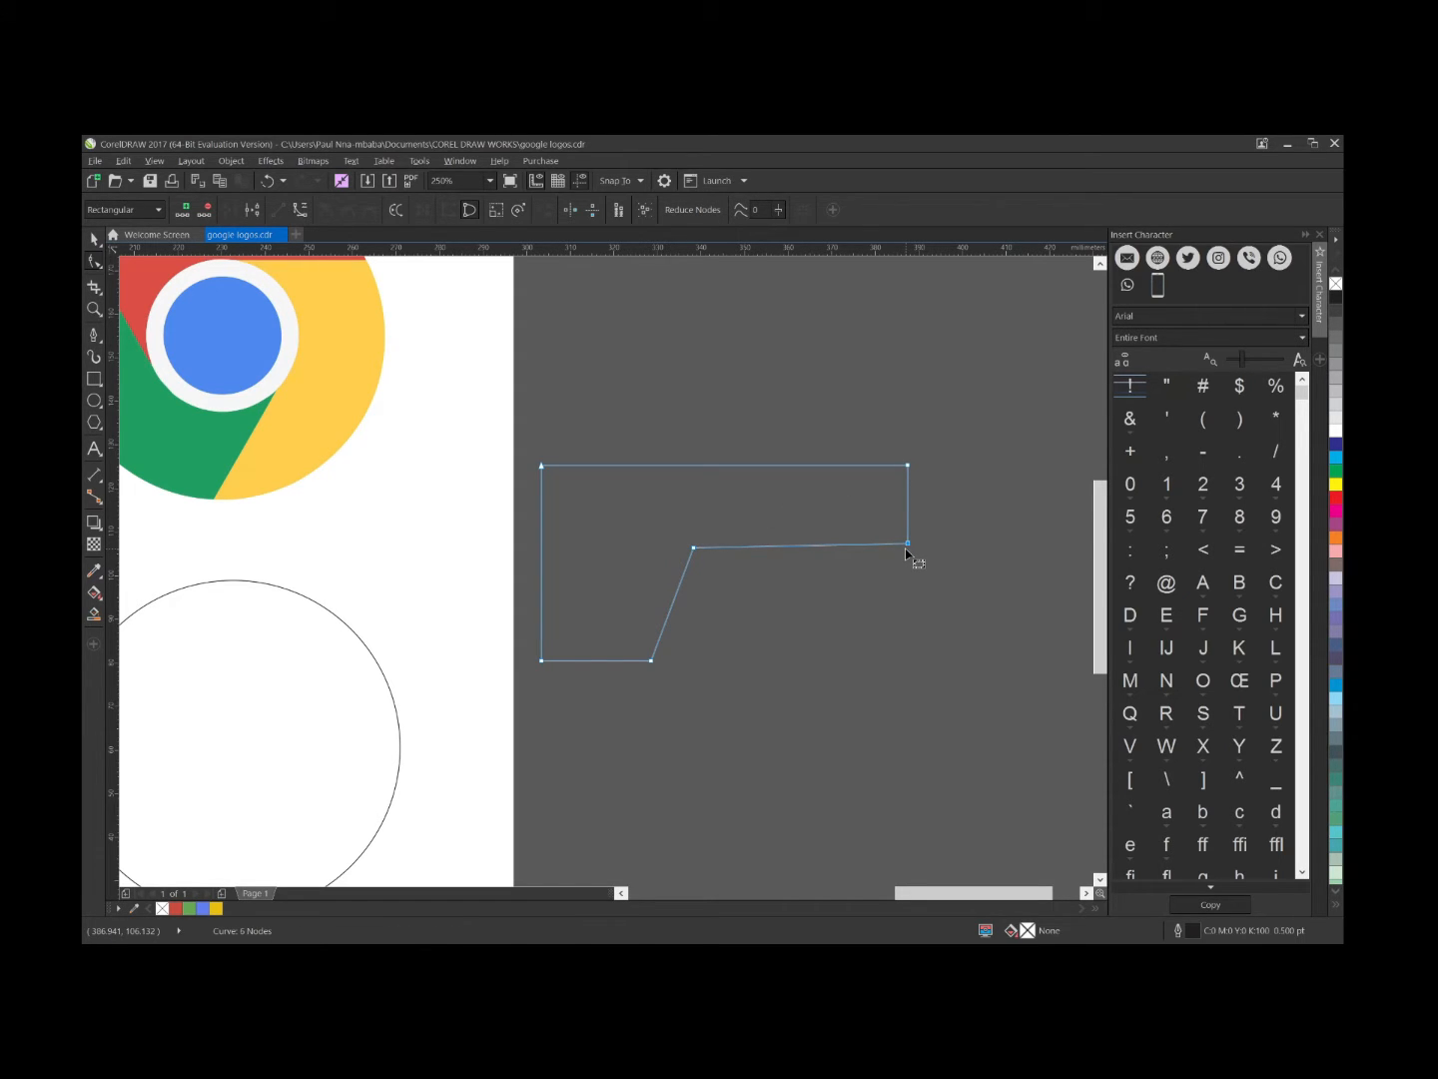
scroll(908, 551, "up", 2)
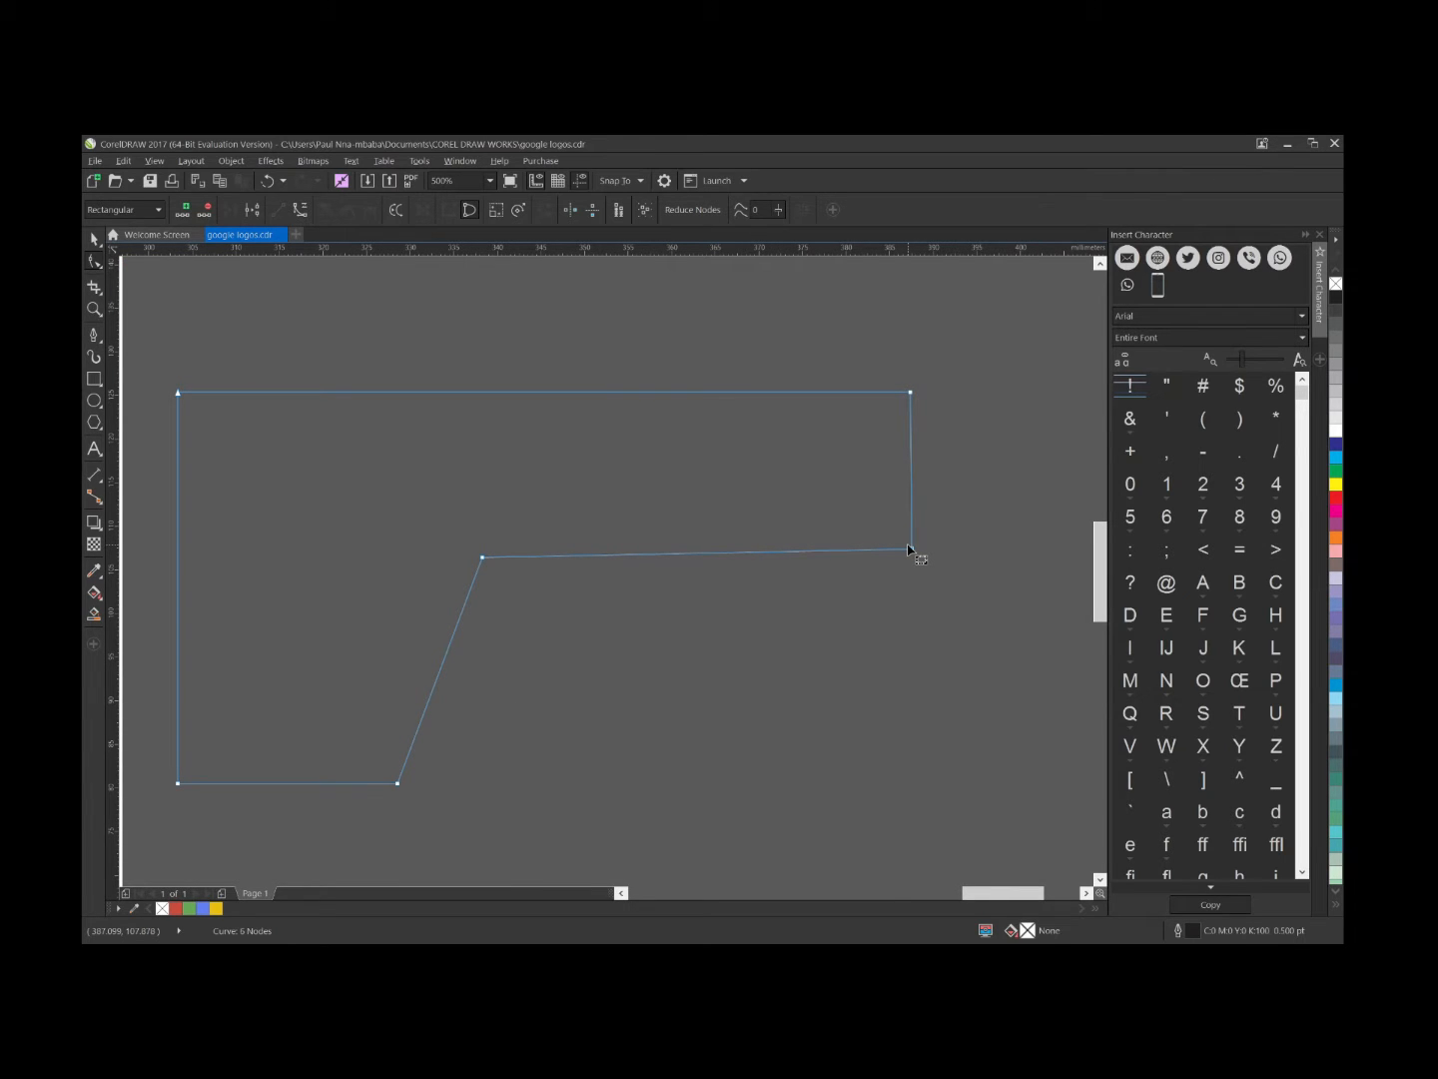
Undo the notch edits back to the rectangle with only the added bottom node
key("ctrl+z")
key("ctrl+z")
key("ctrl+z")
key("ctrl+z")
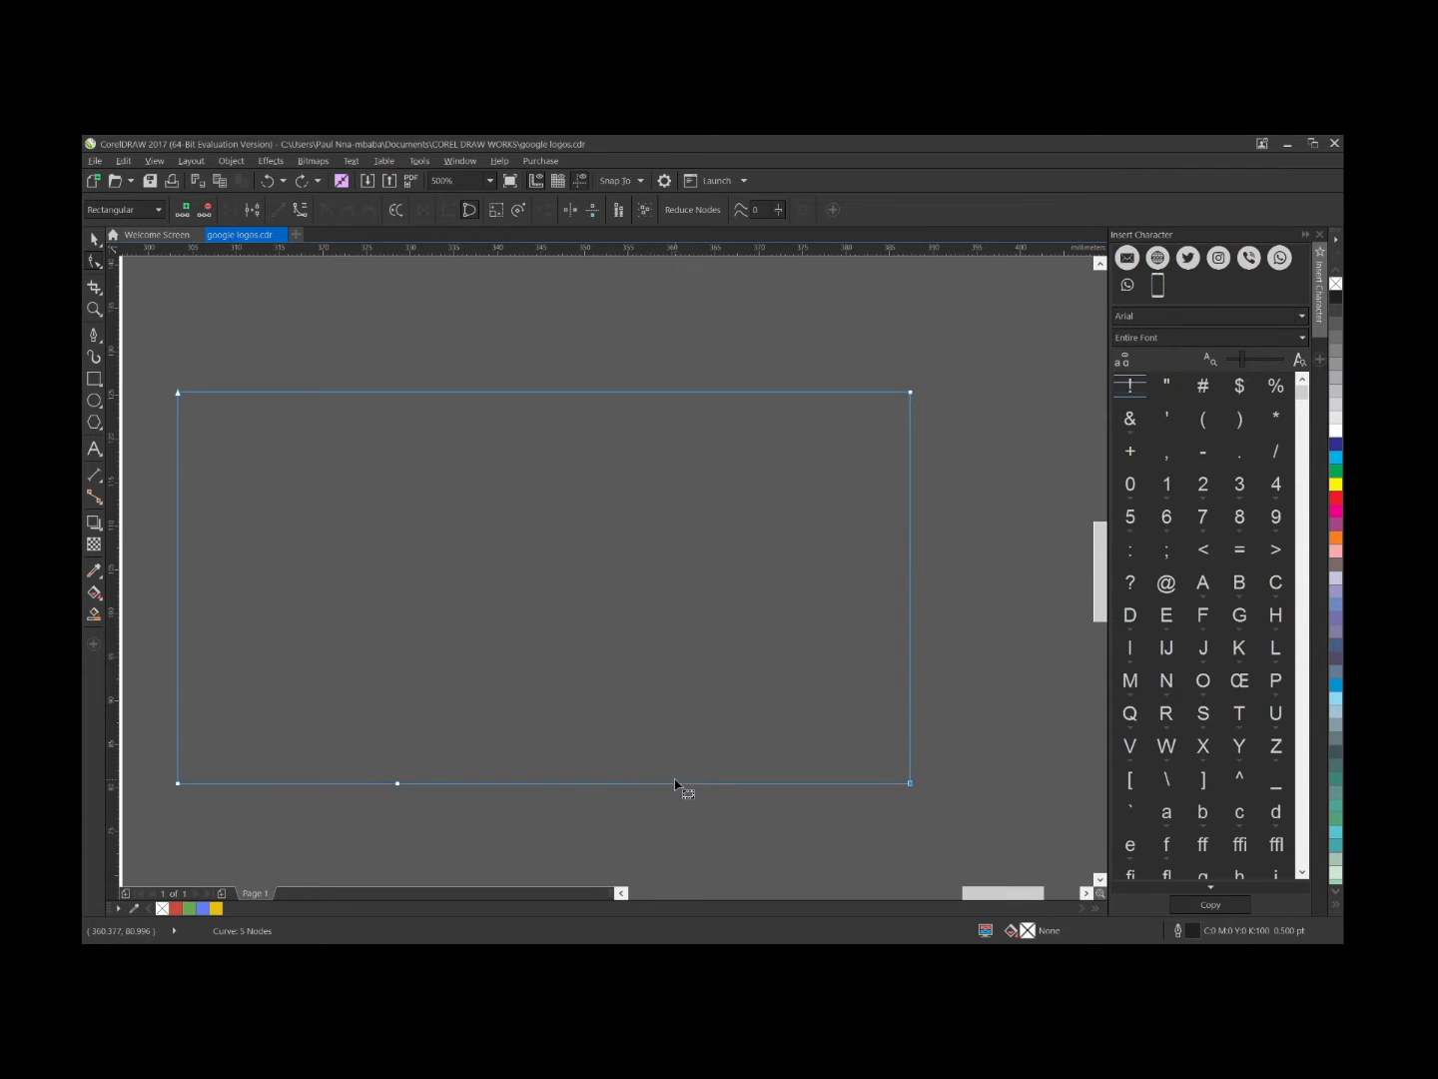
Add a second bottom-edge node, raise it together with the lower-right corner to form a notch, and align that corner under the upper-right one
double_click(536, 784)
left_click_drag(537, 783, 509, 605)
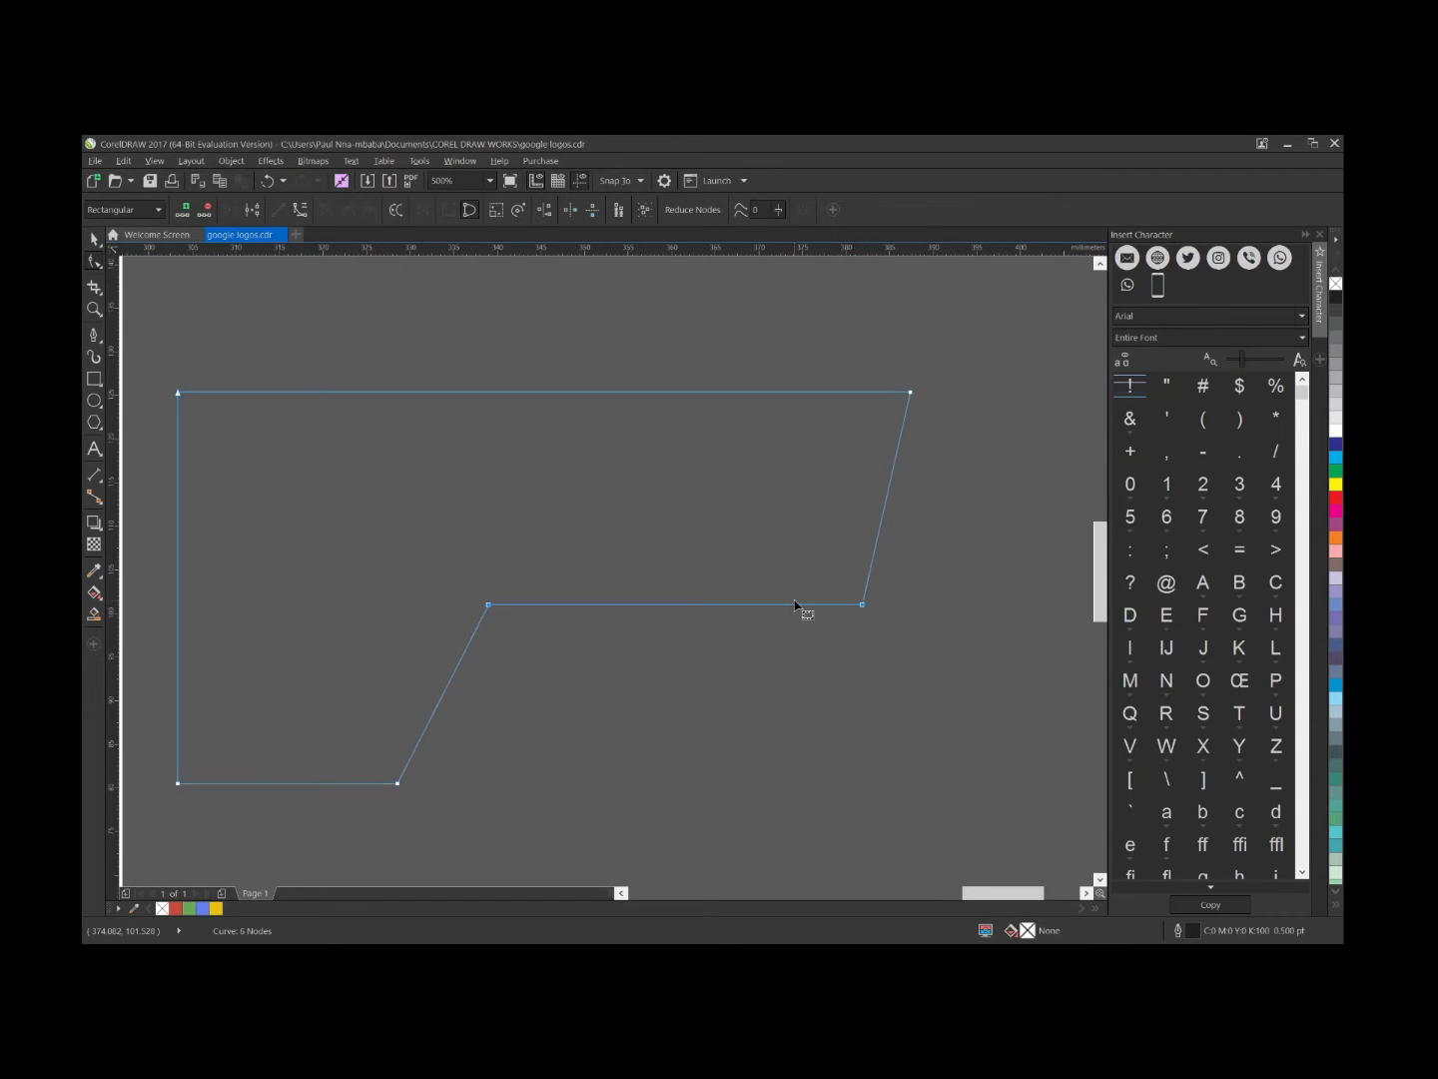
left_click(850, 613)
left_click_drag(862, 604, 909, 607)
scroll(779, 647, "down", 2)
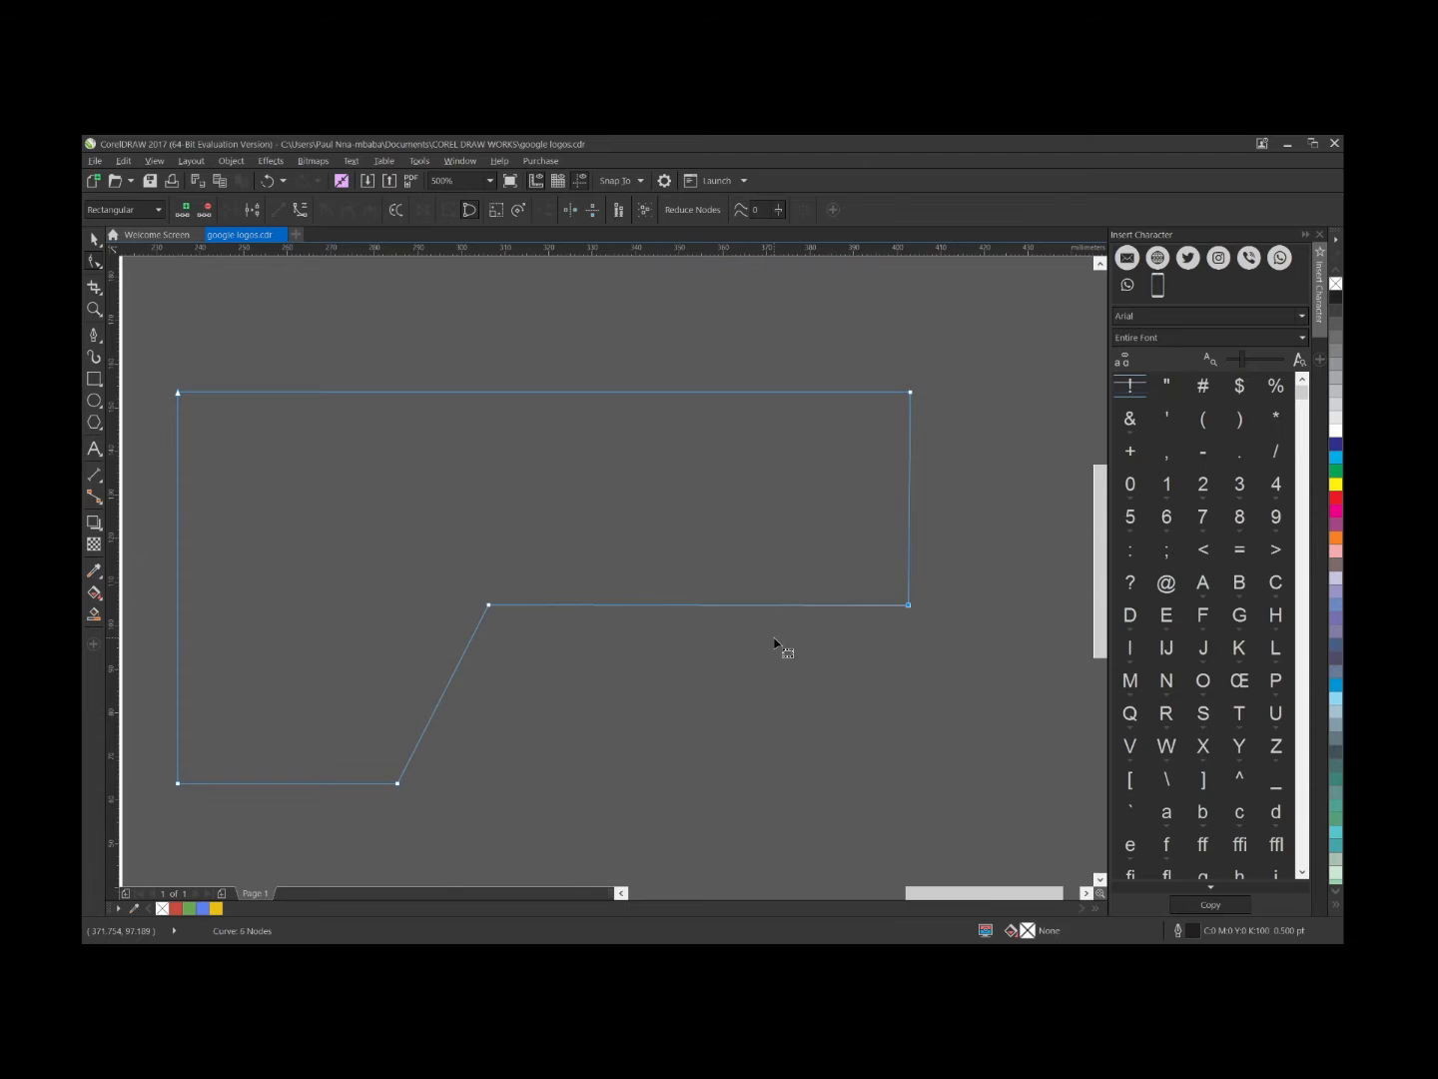
scroll(774, 644, "down", 2)
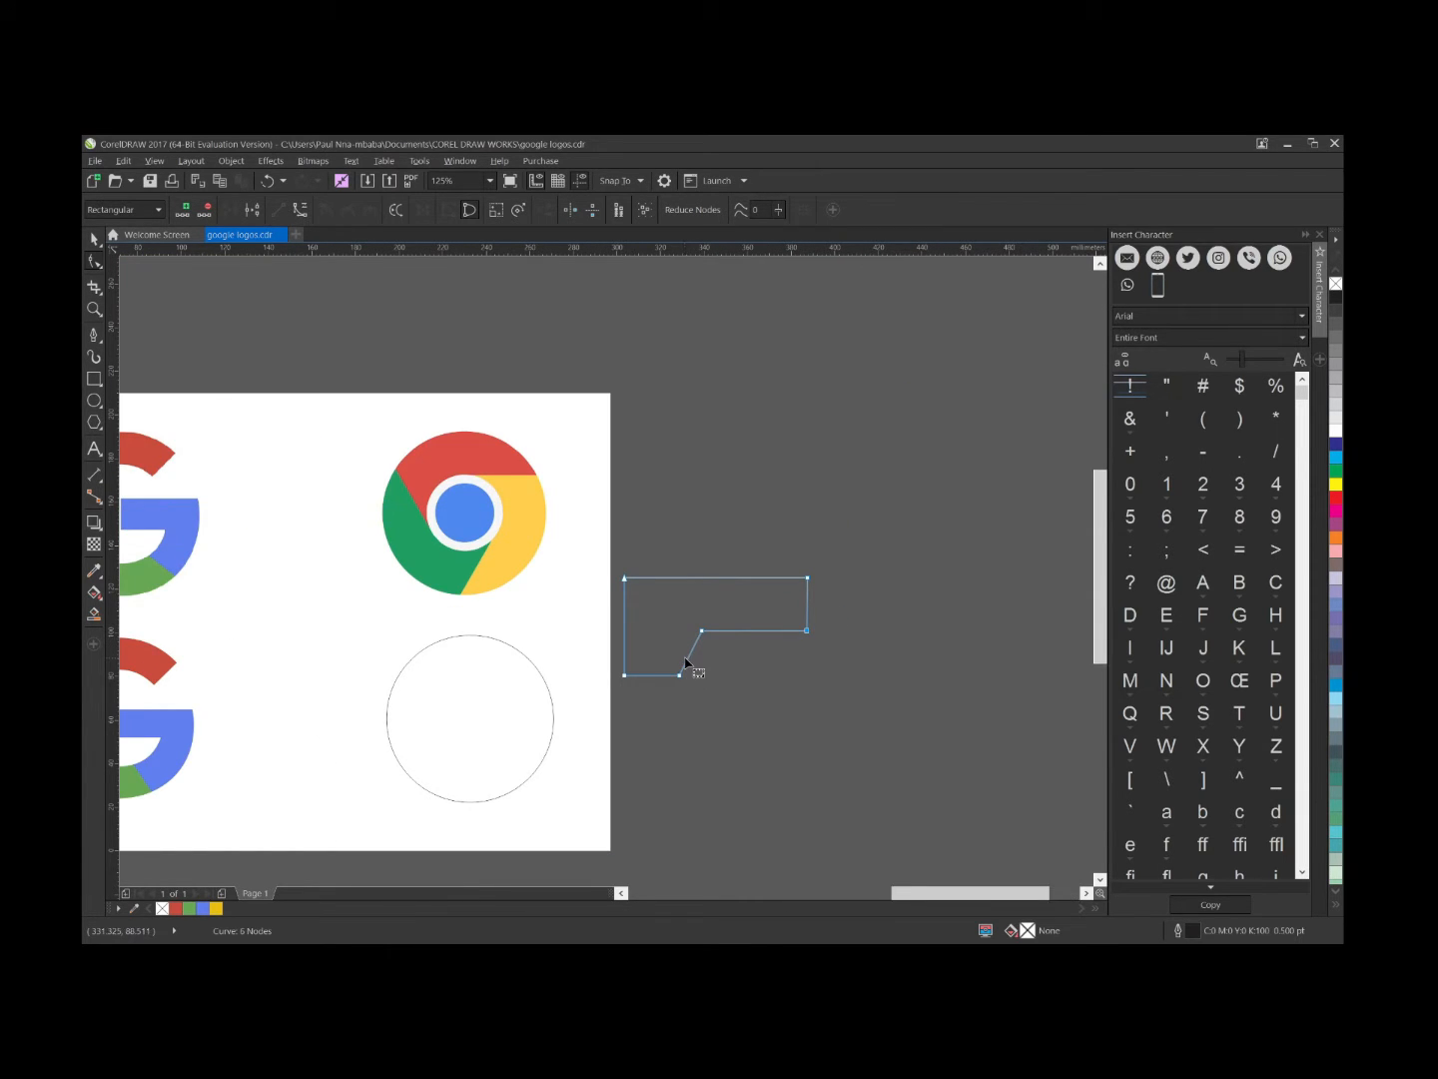
scroll(686, 677, "up", 2)
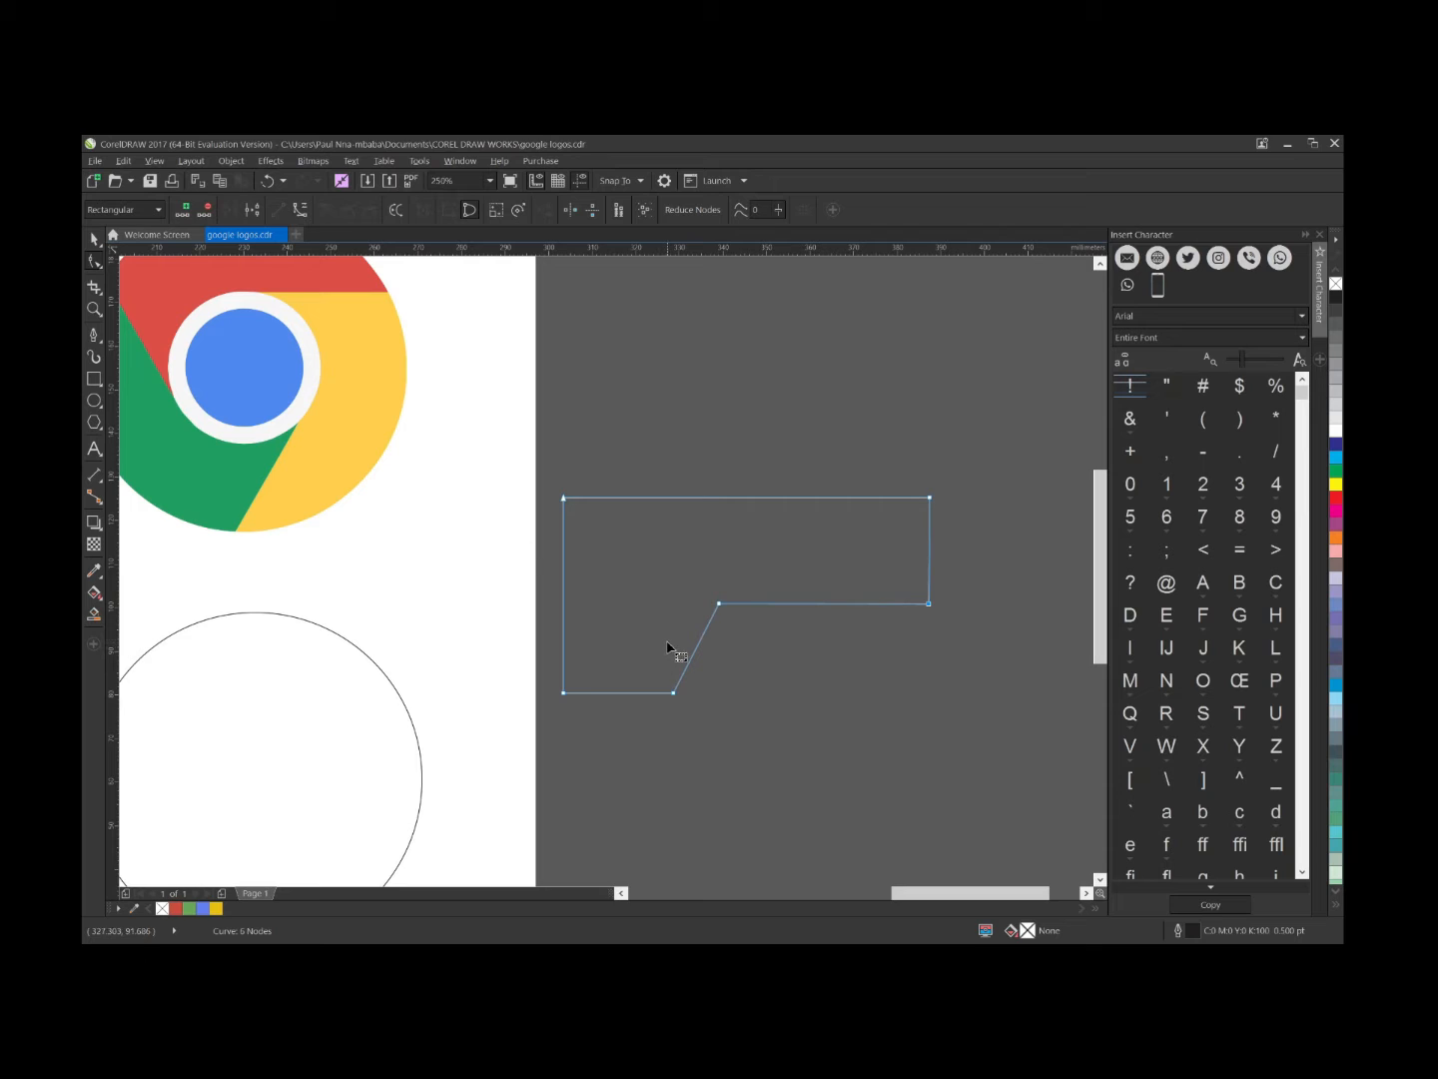
scroll(679, 553, "down", 2)
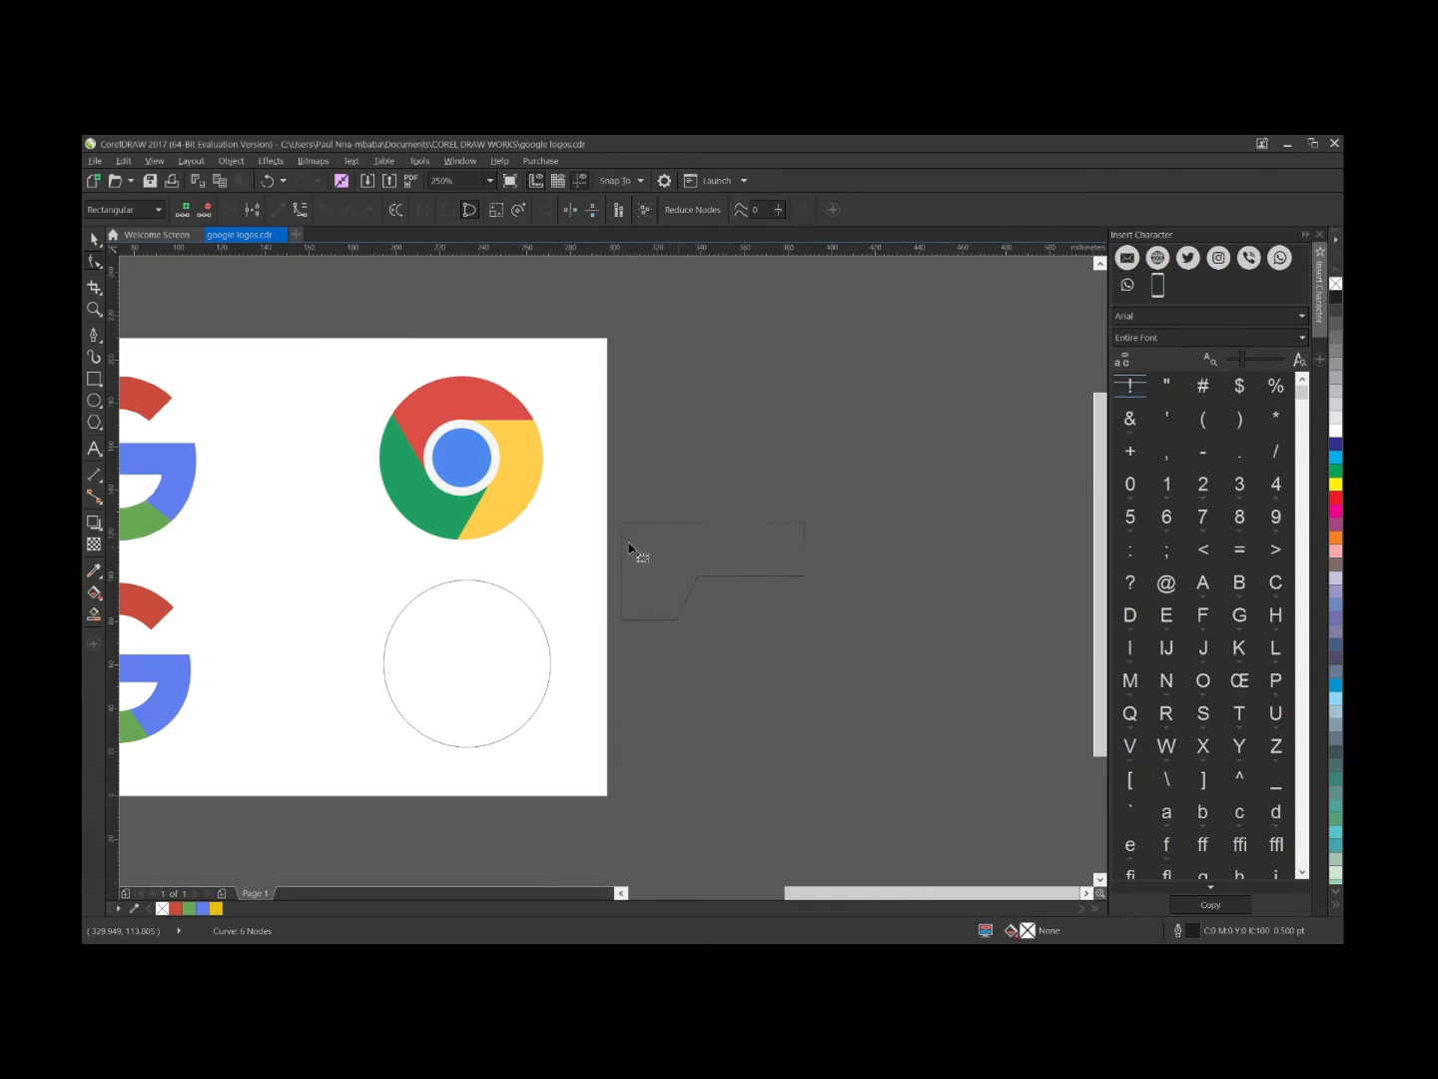
Start a Bezier outline below the notched shape with a straight vertical edge about 44 mm long
left_click(94, 337)
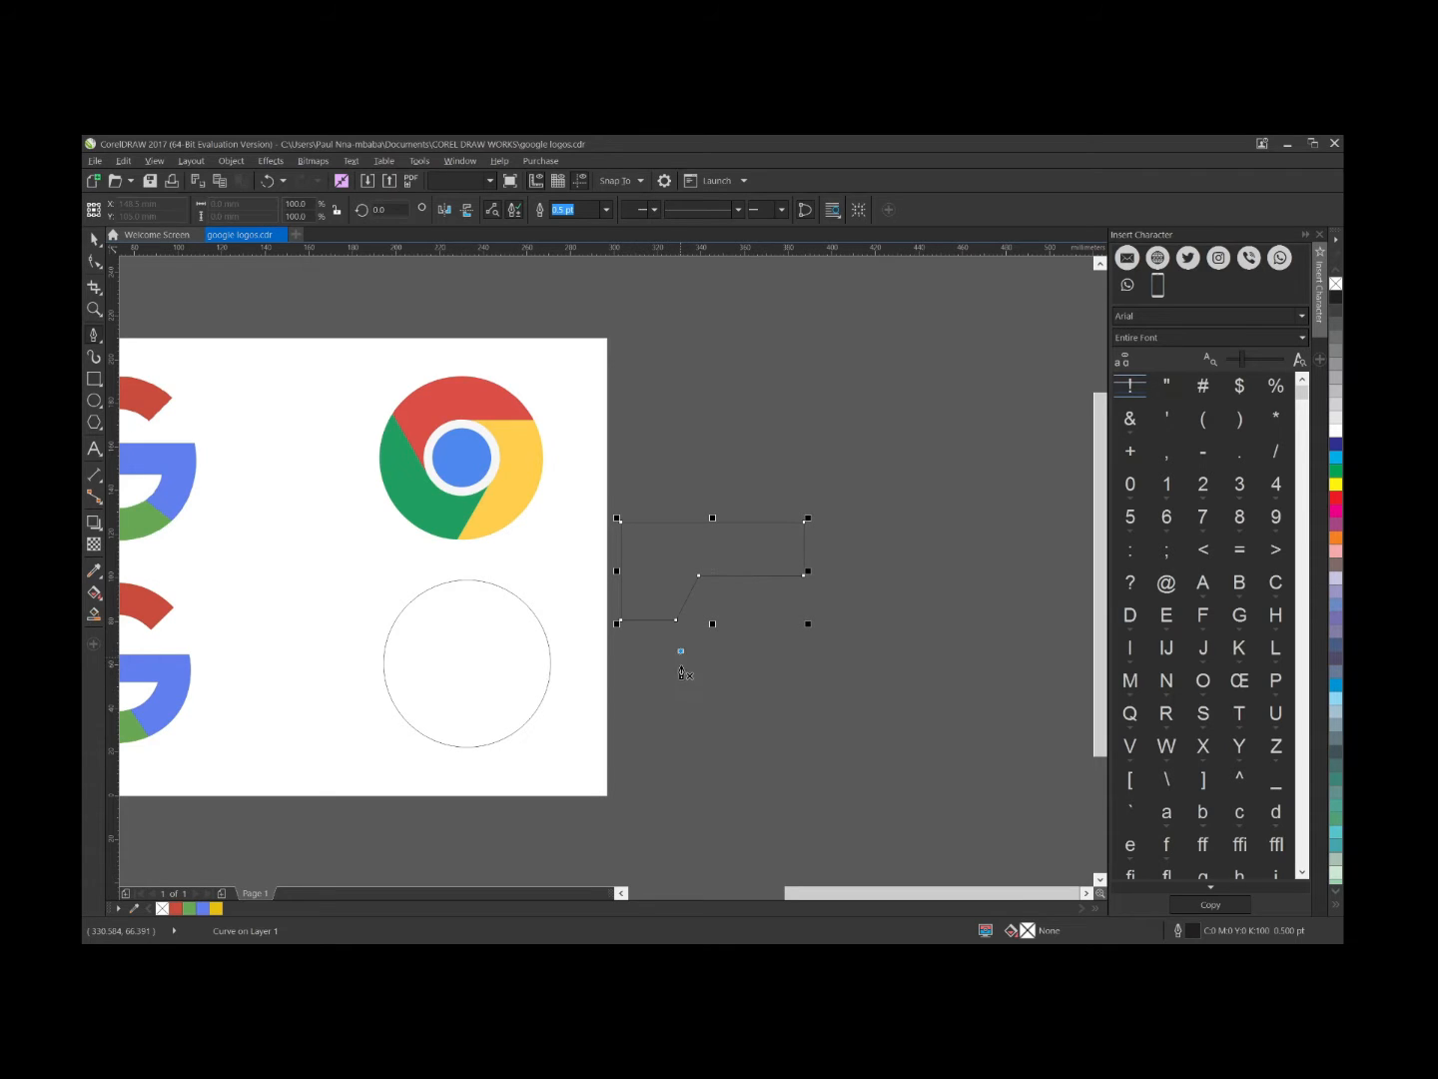
mouse_move(680, 652)
left_mouse_down()
mouse_move(684, 789)
mouse_move(684, 777)
left_mouse_up()
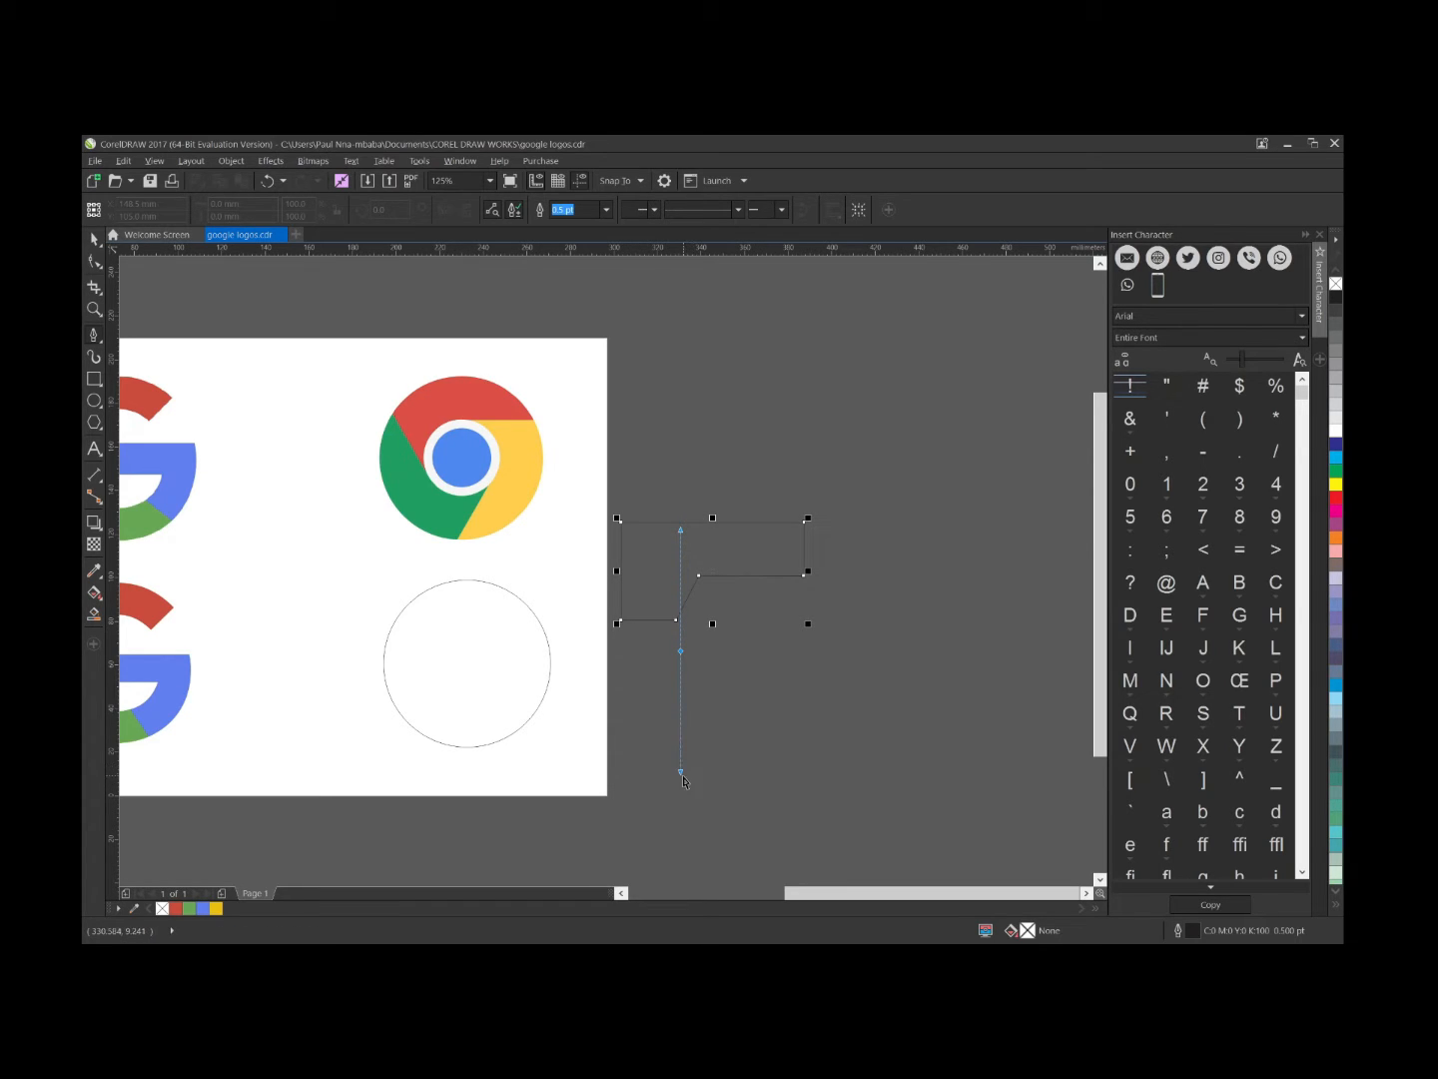
left_click(668, 691)
left_click(668, 787)
scroll(715, 726, "down", 1)
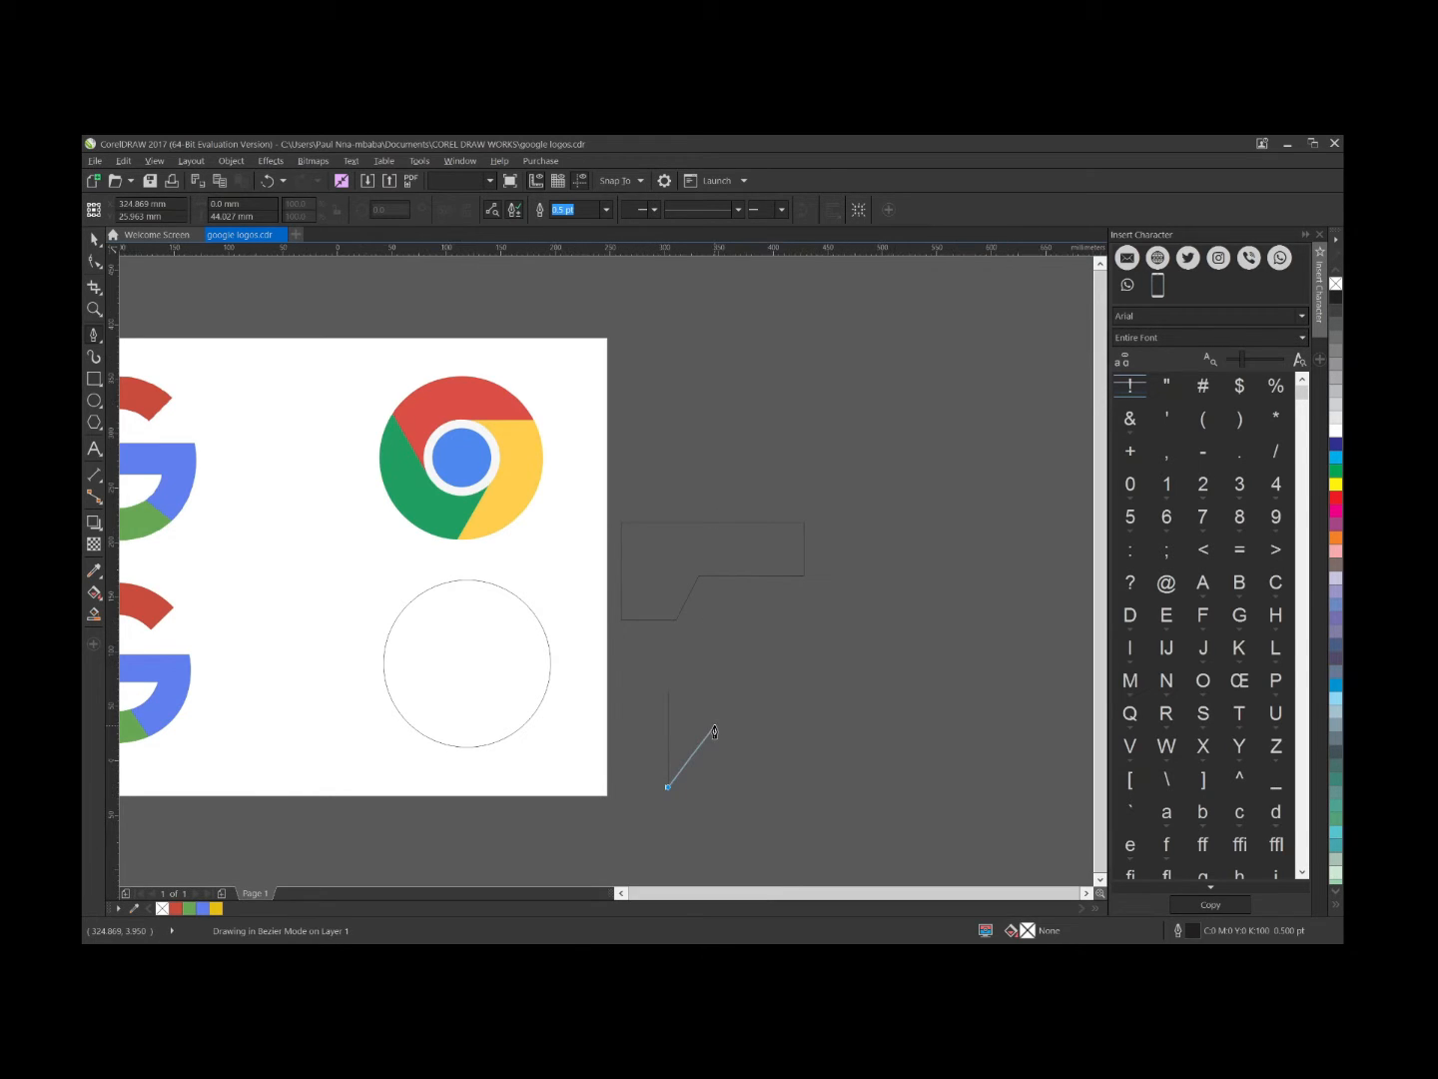
scroll(690, 759, "up", 1)
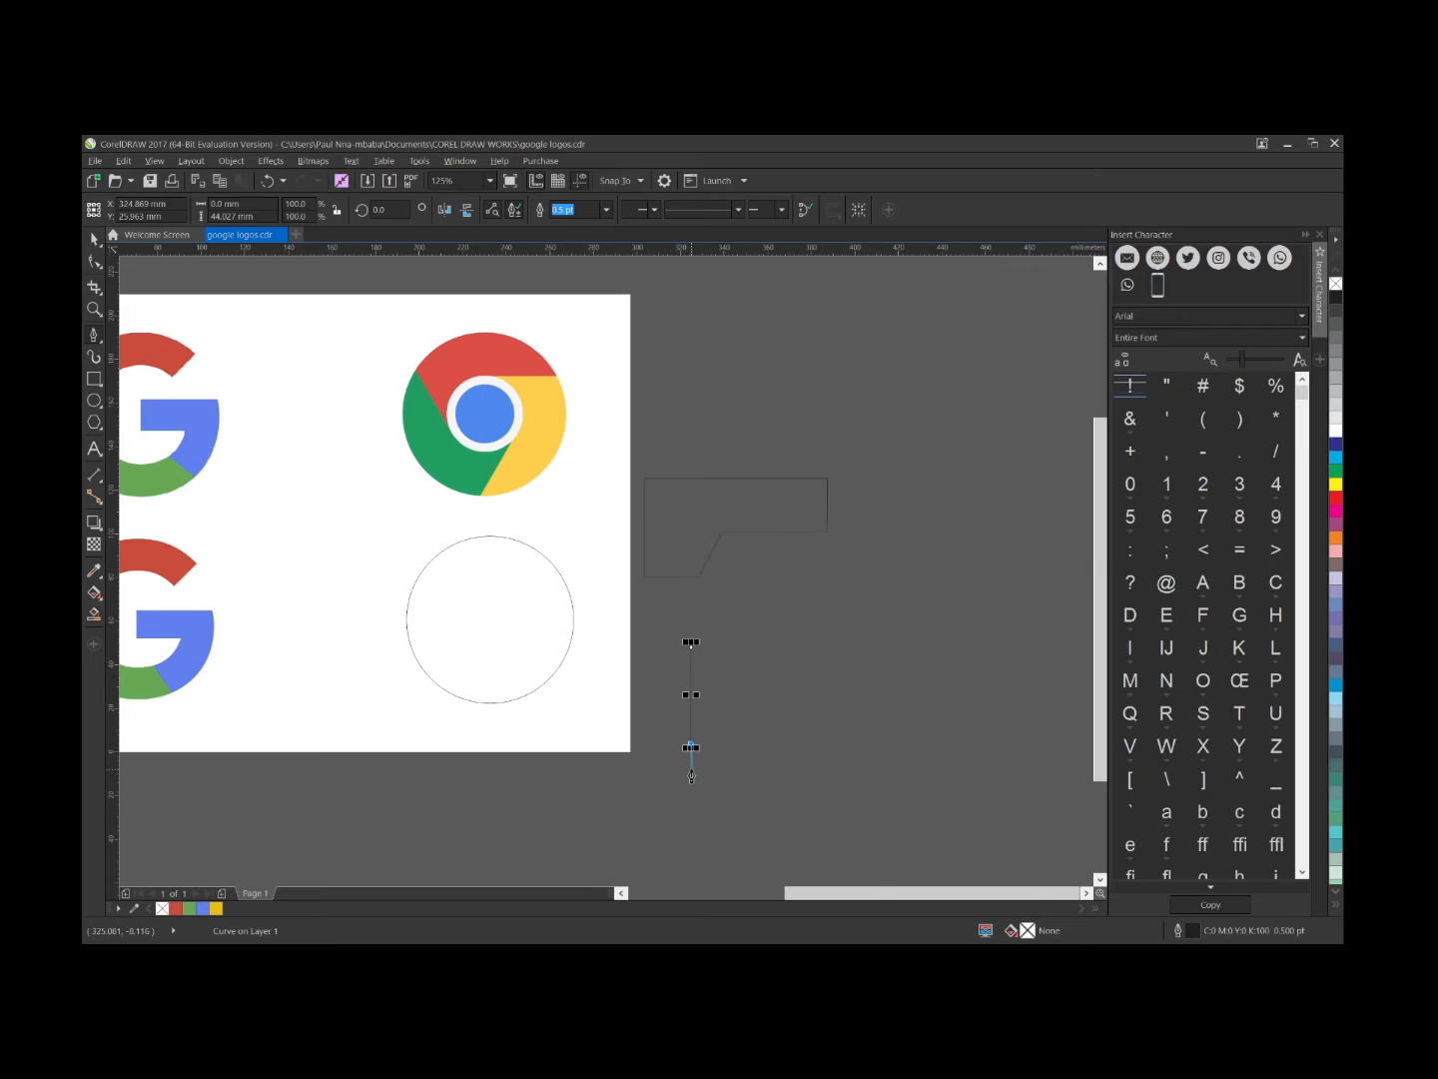
scroll(692, 776, "up", 1)
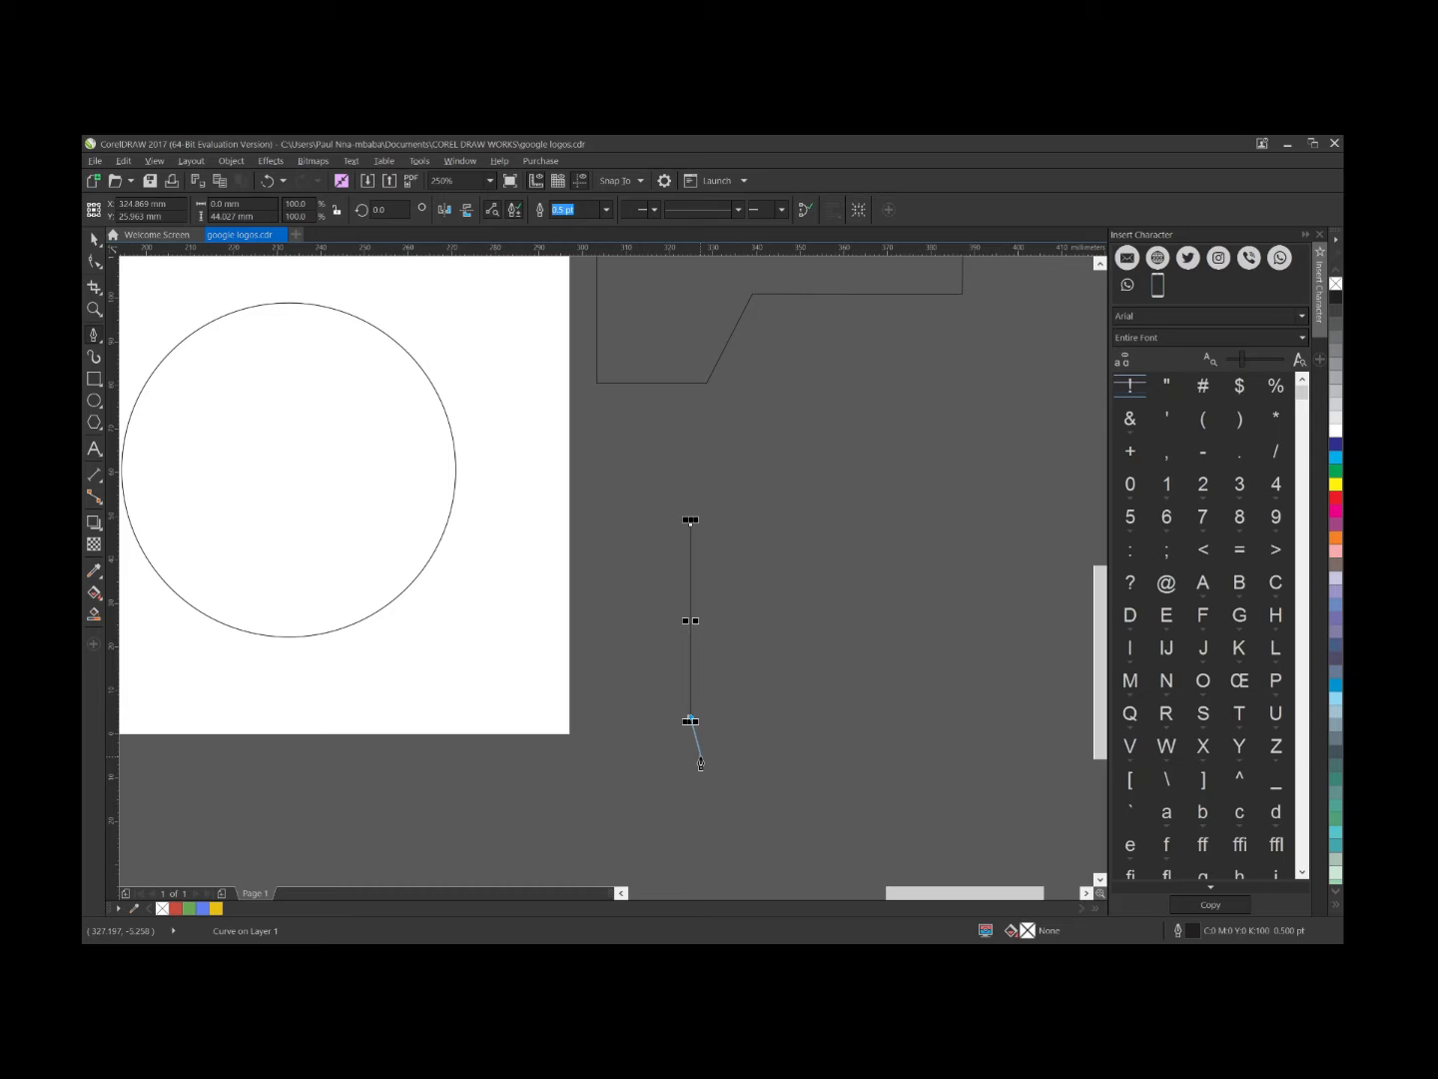
Extend the vertical edge into a closed six-node polygon about 41 mm wide, with a chamfered lower-right corner and a sloping upper edge
double_click(835, 717)
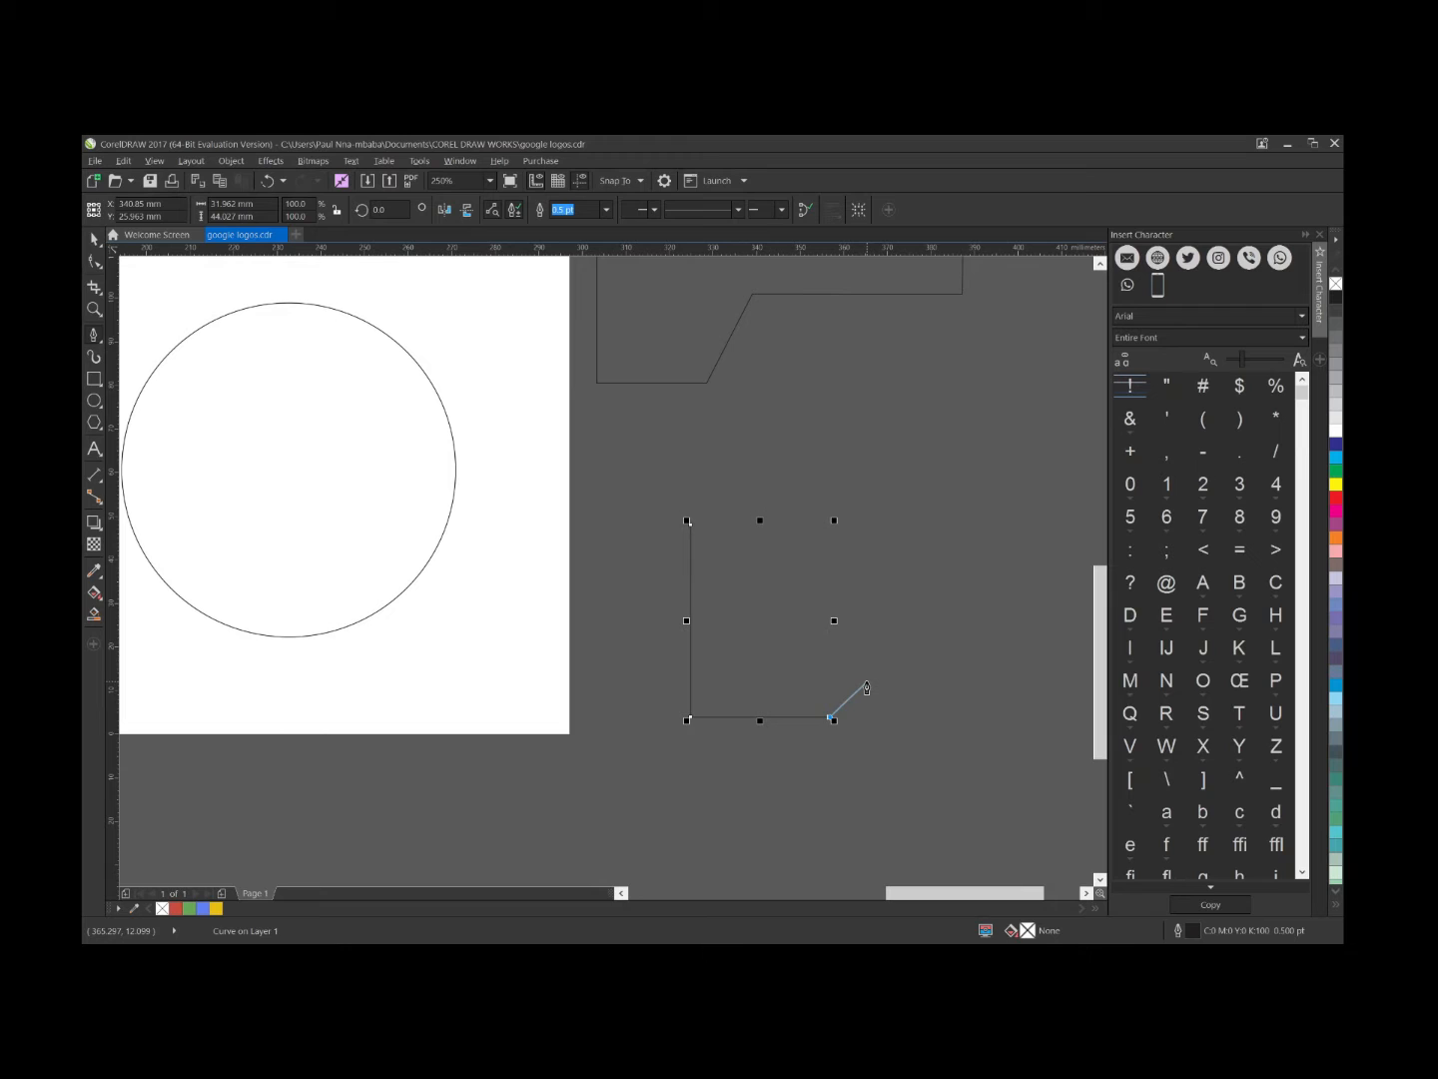
left_click(866, 687)
left_click(867, 632)
left_click(788, 632)
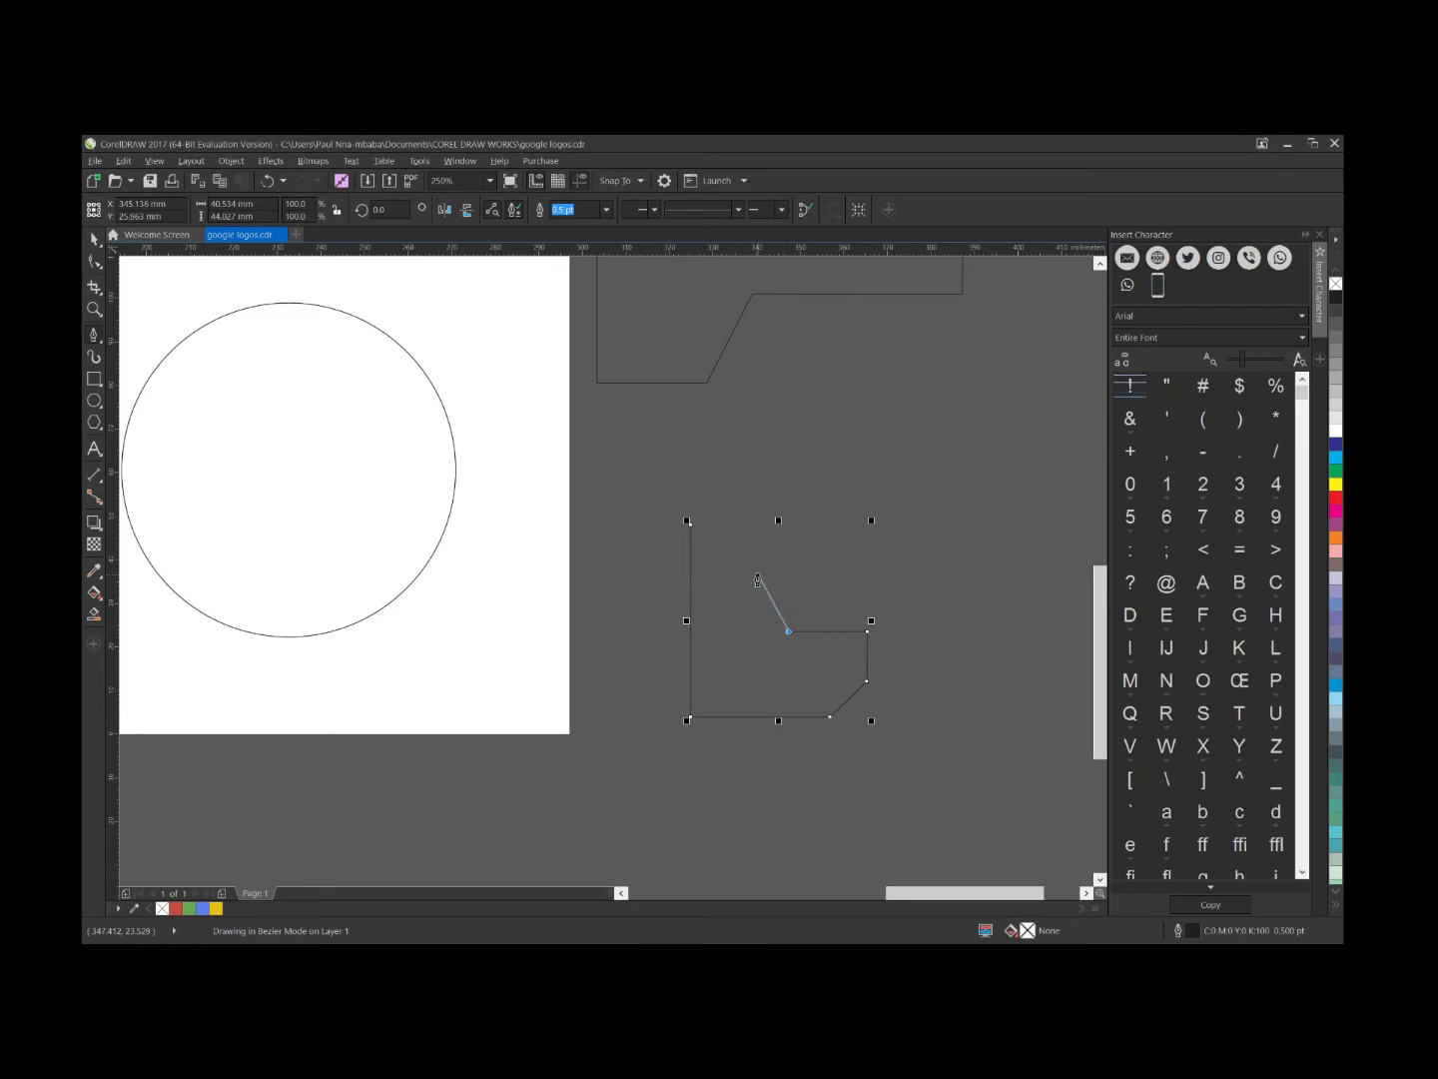
left_click(690, 524)
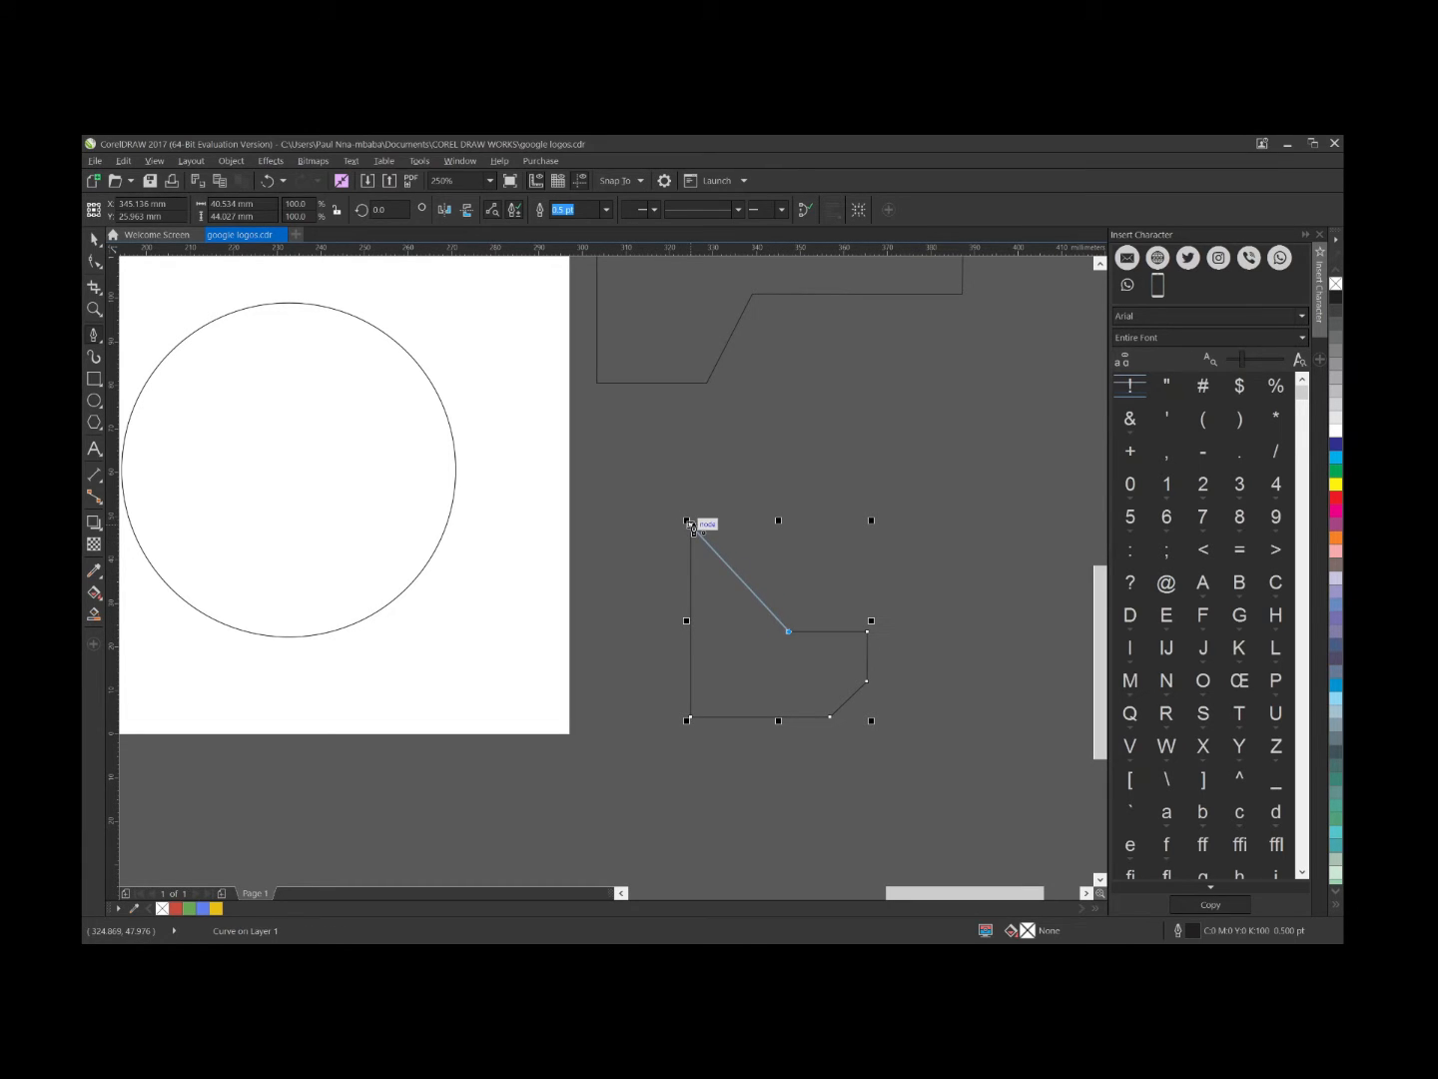
left_click(689, 523)
scroll(844, 646, "down", 2)
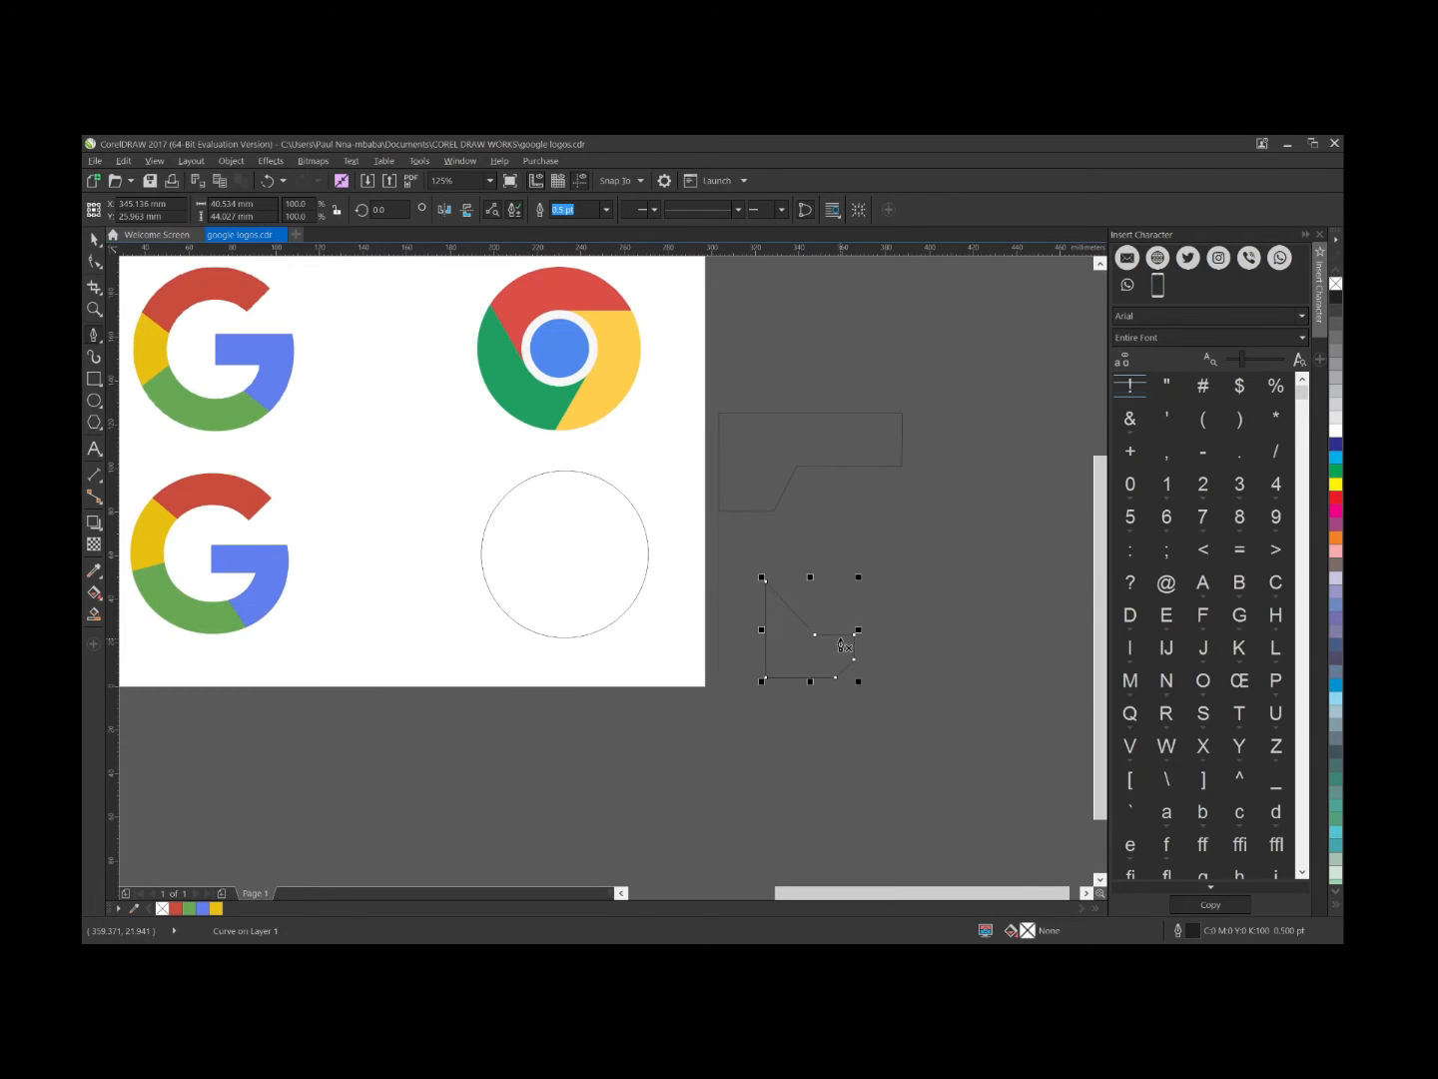
Enlarge the six-node polygon to about 66 by 72 mm and shift its inner corner node left to steepen the slope
left_click_drag(857, 679, 921, 748)
left_click(94, 261)
scroll(847, 667, "up", 2)
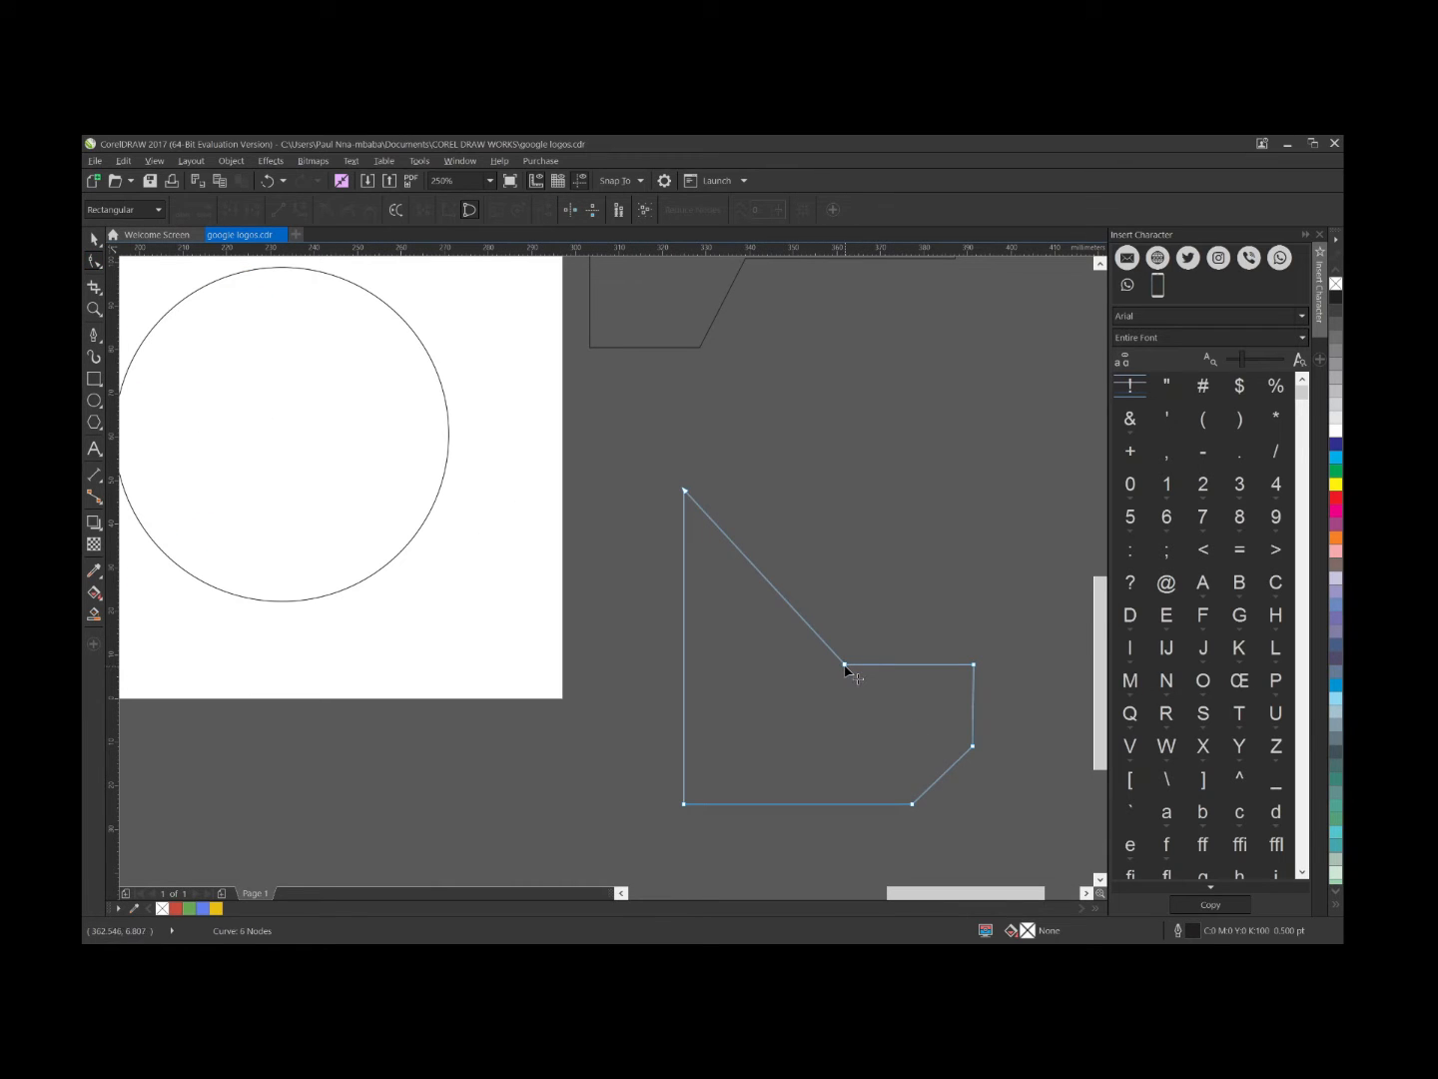
left_click_drag(843, 665, 804, 664)
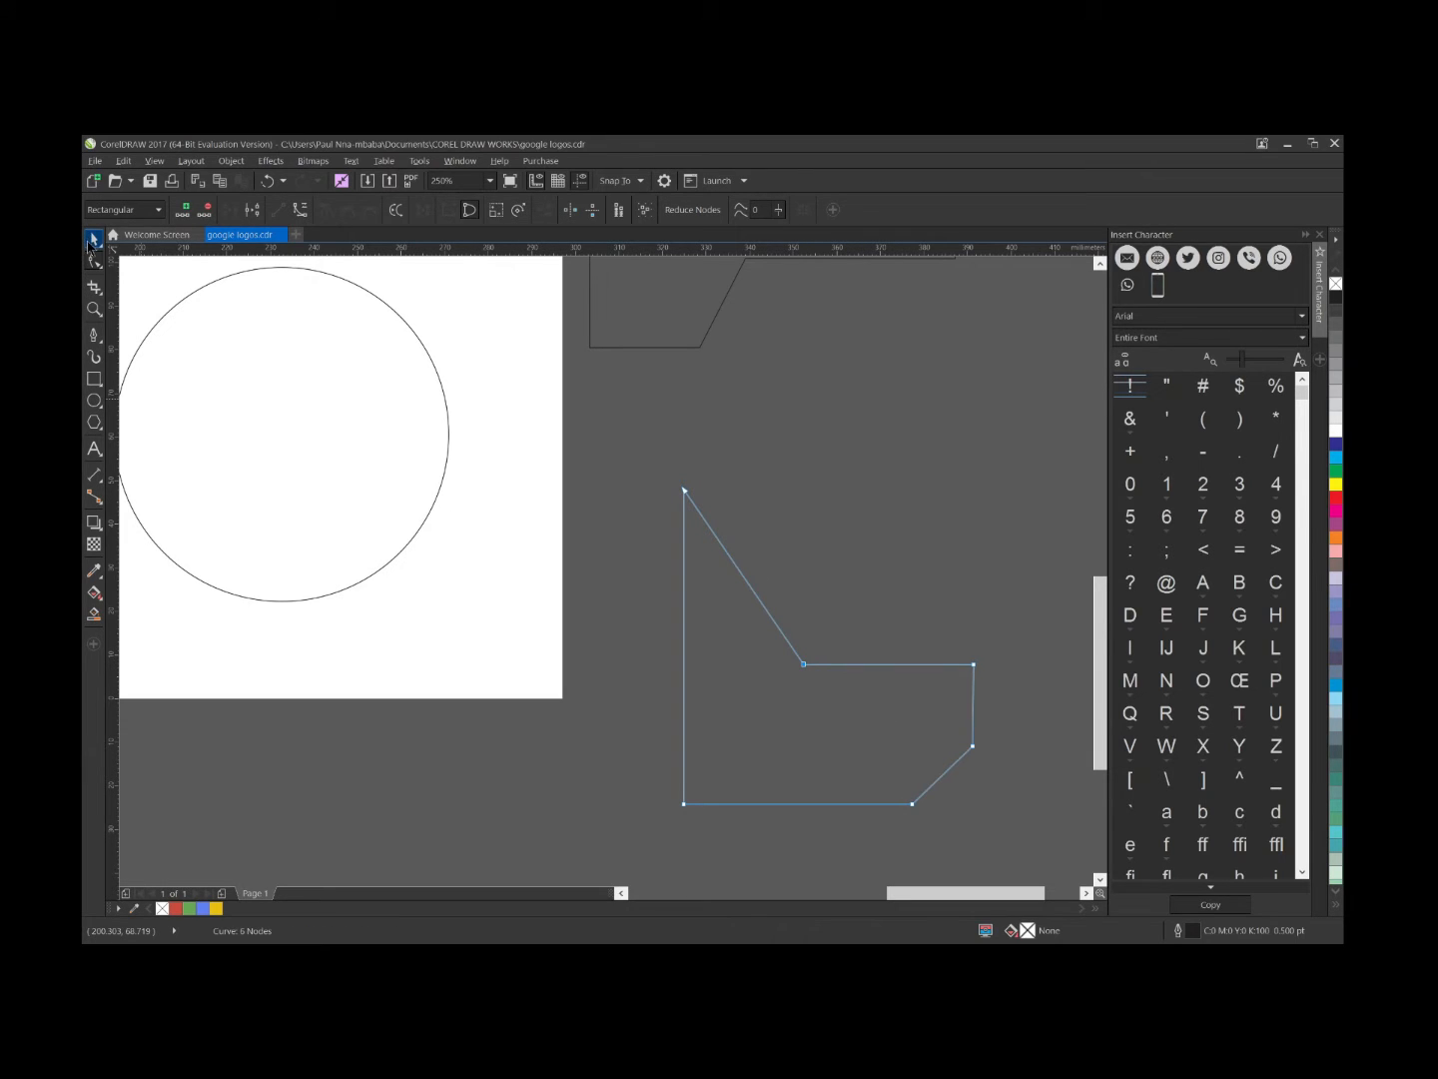
left_click(91, 240)
scroll(773, 582, "down", 2)
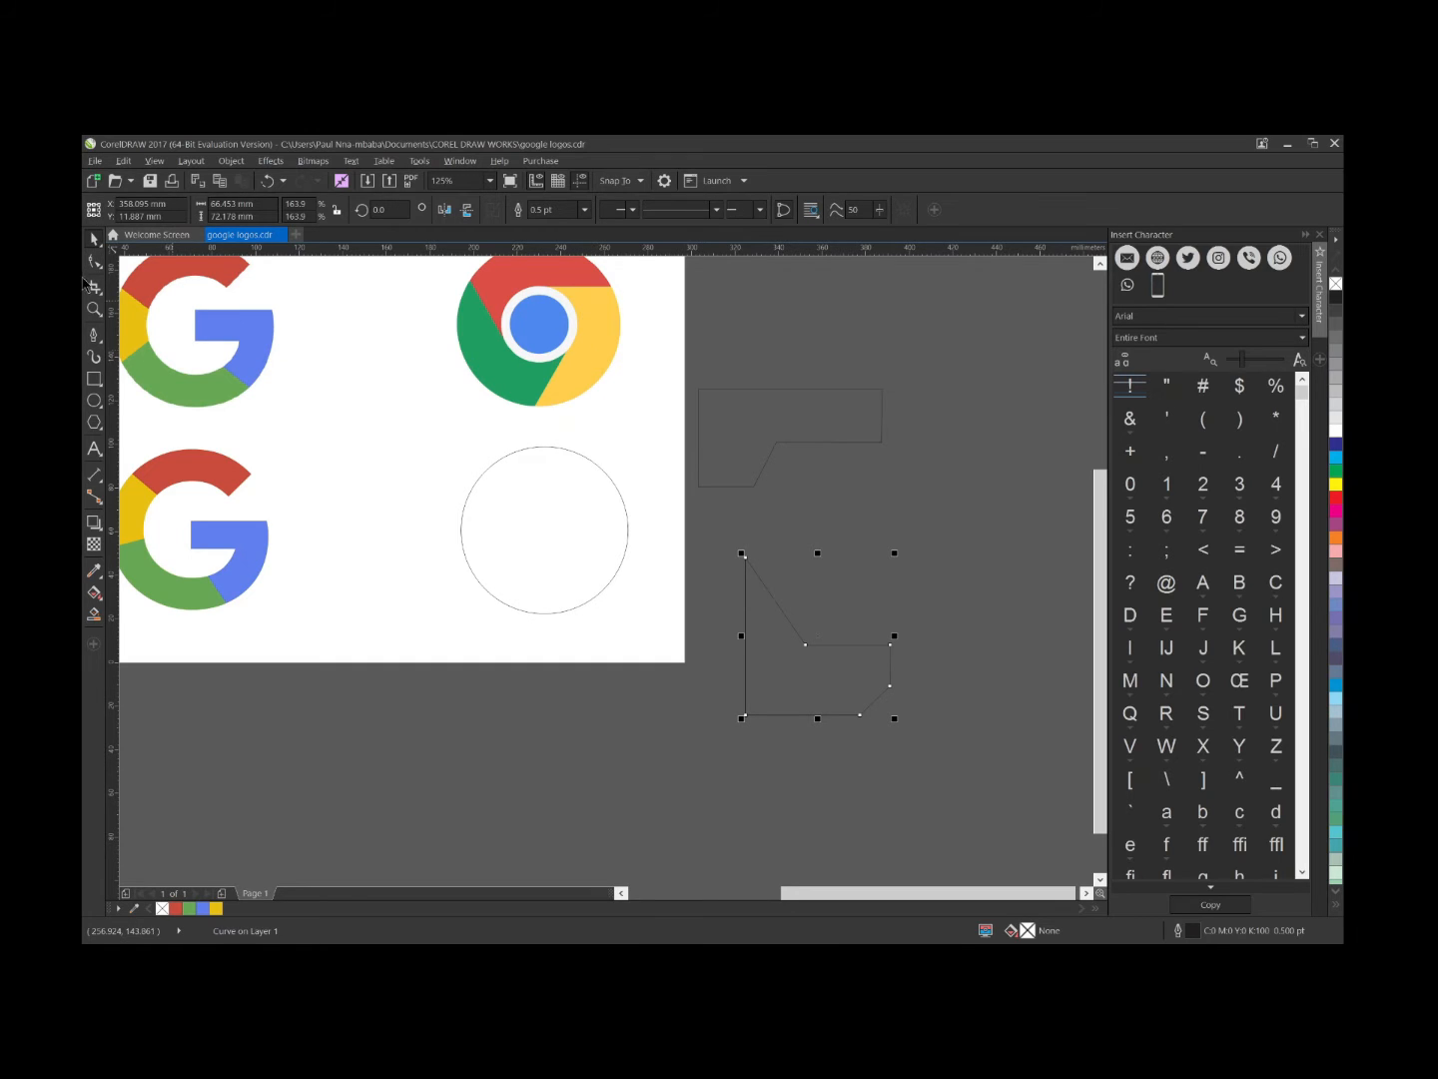
Draw a rectangle about 54 mm wide and 89 mm high to the right of the polygons and convert it to curves
left_click(94, 381)
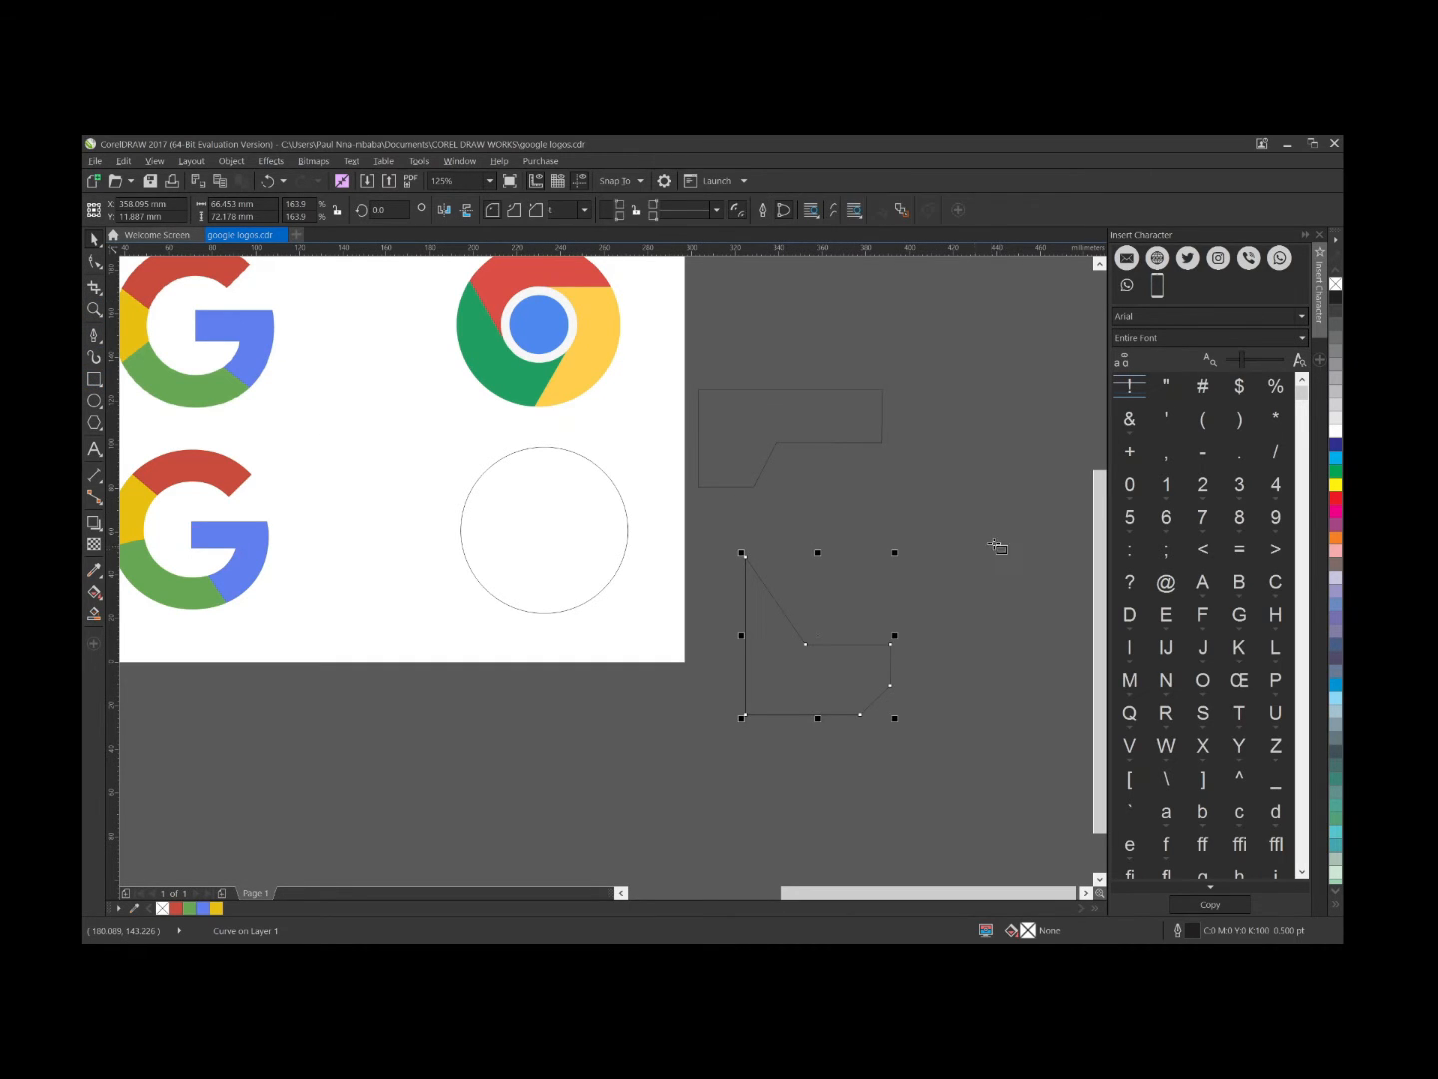
left_click_drag(941, 500, 1059, 692)
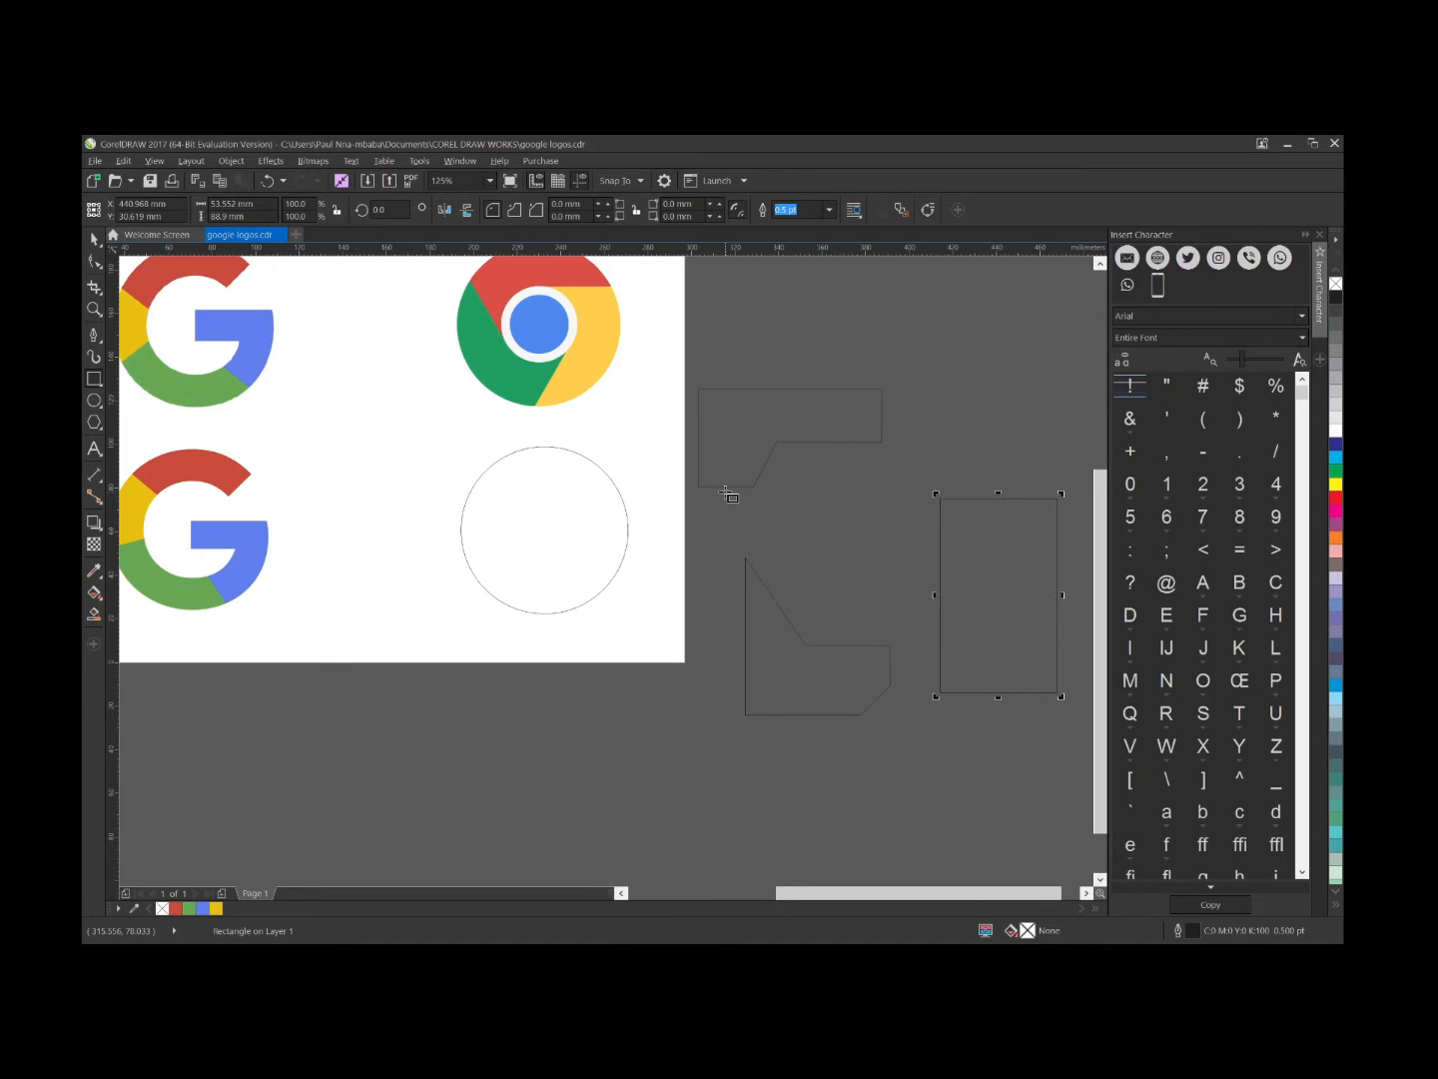
key("ctrl+q")
Add a node near the middle of the new rectangle's left edge and pull it inward about 23 mm to form a V-shaped notch
left_click(95, 262)
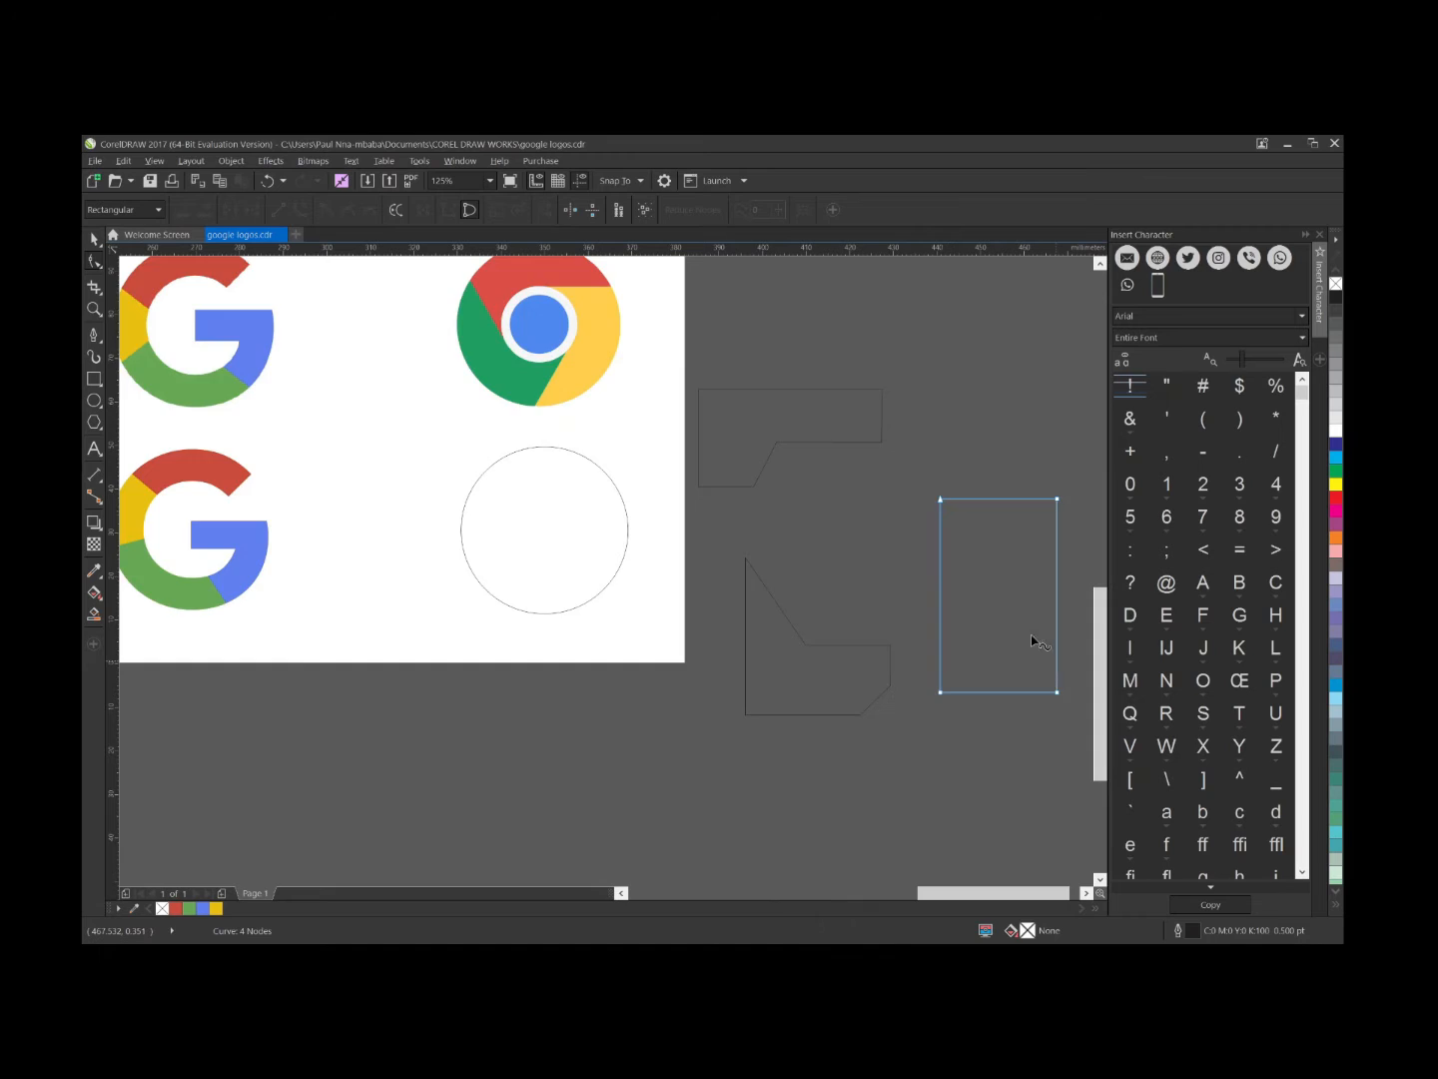
scroll(1033, 637, "up", 2)
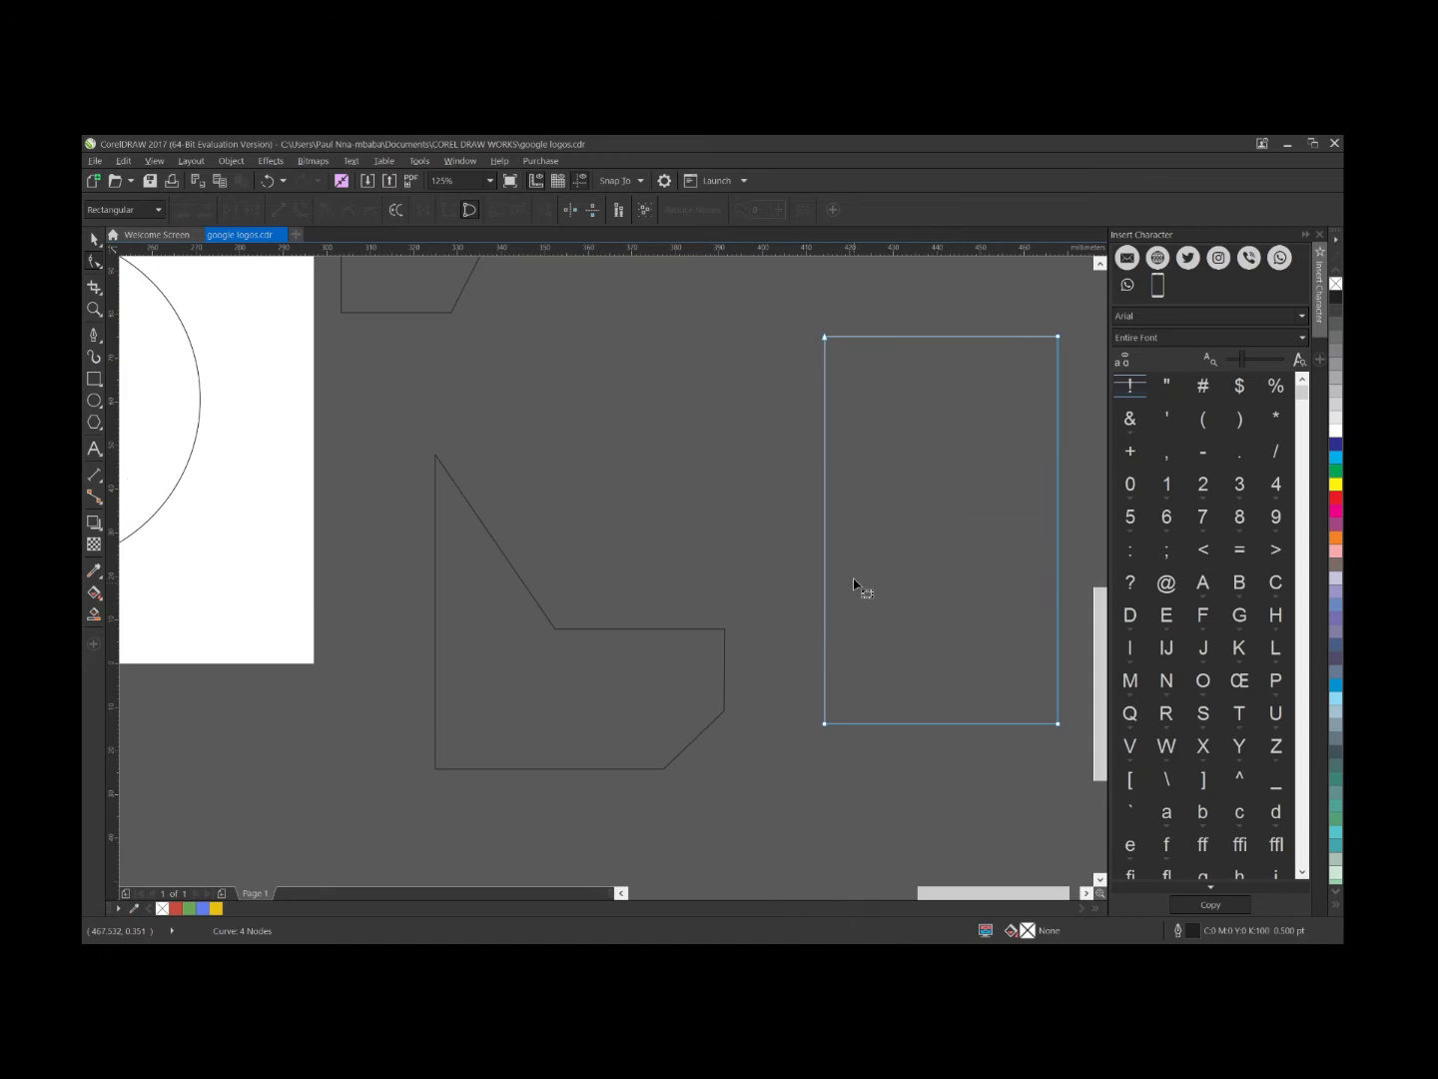
double_click(825, 524)
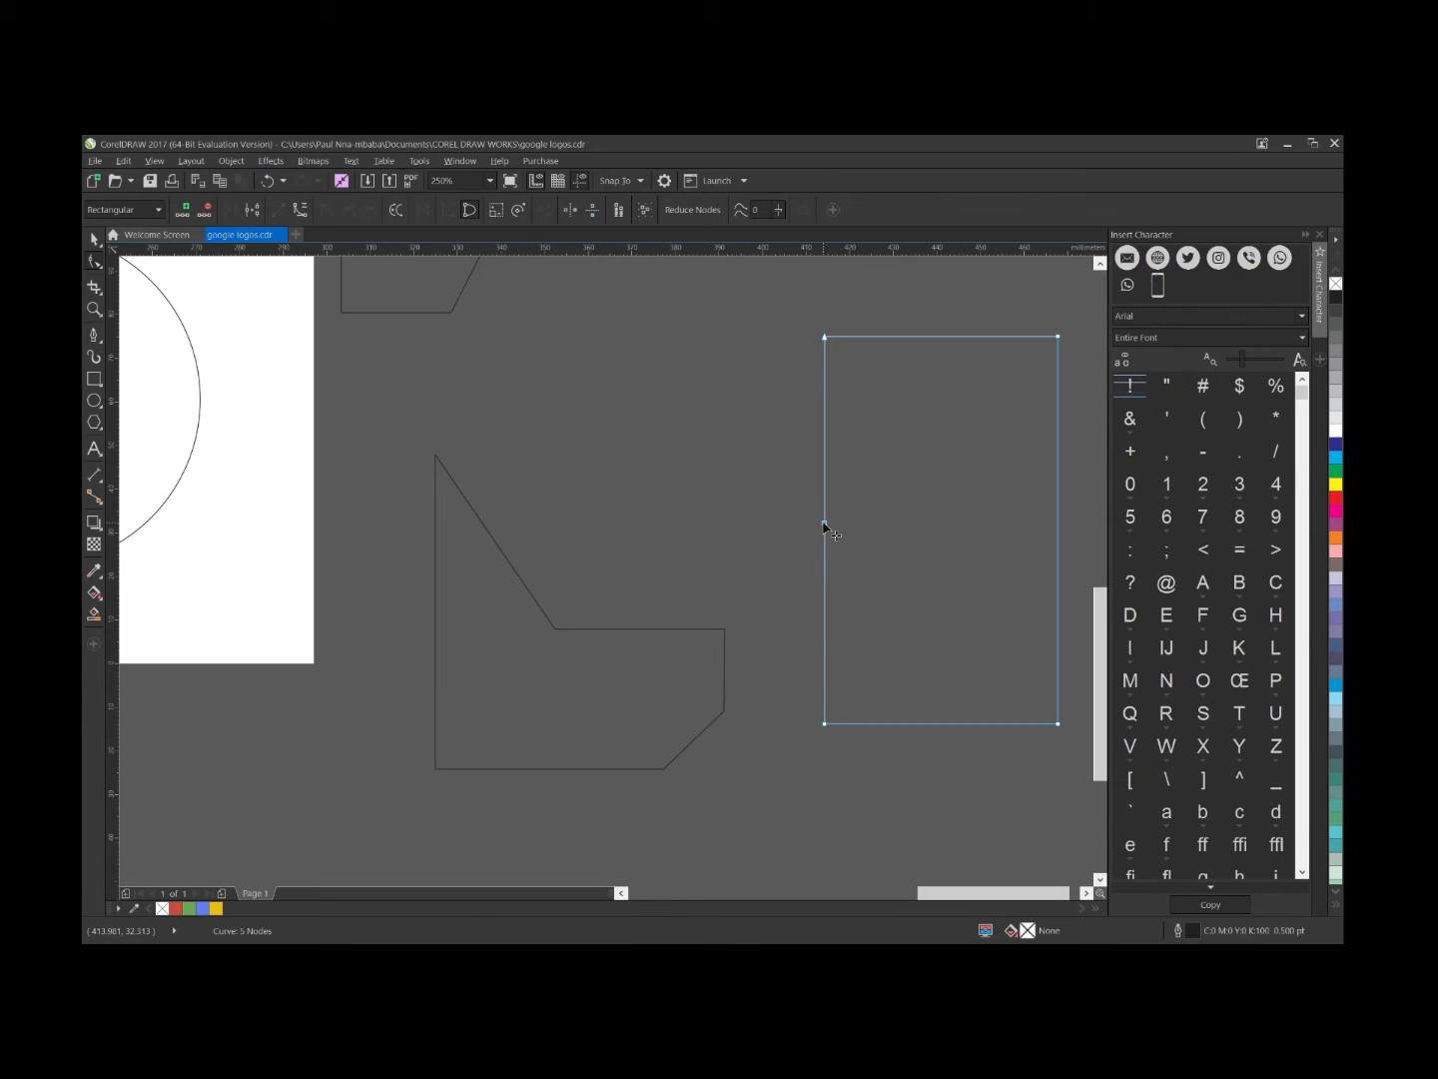
left_click_drag(824, 524, 925, 548)
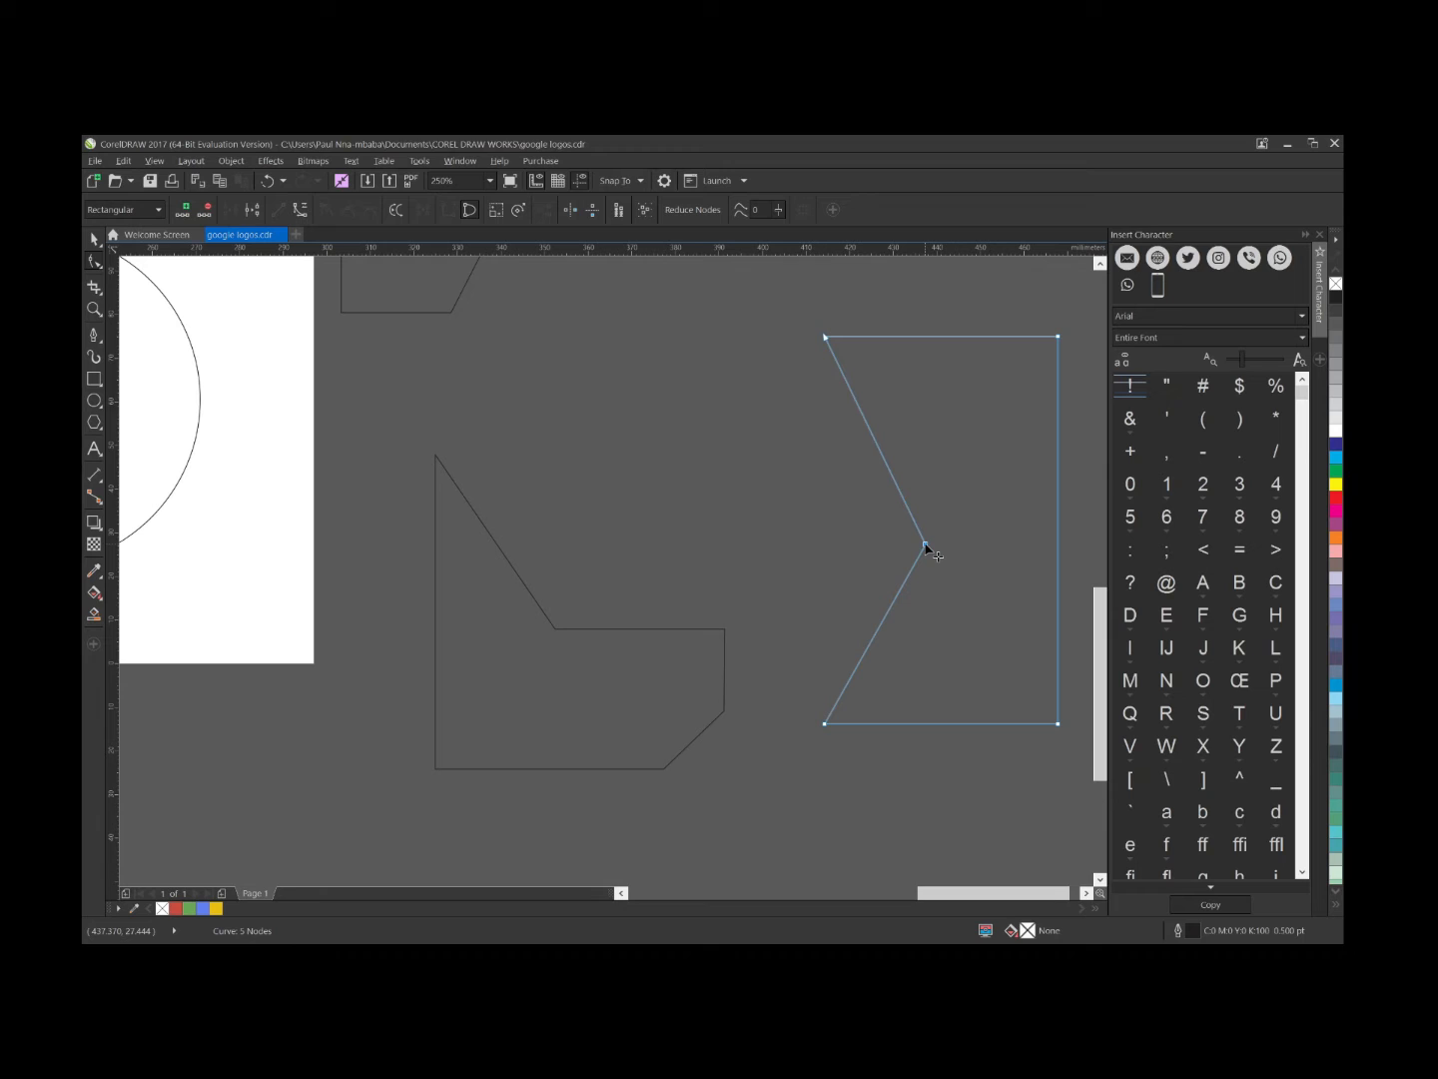
Fill the L-shaped polygon beside the page with the red sampled from the finished Chrome logo
scroll(925, 547, "down", 2)
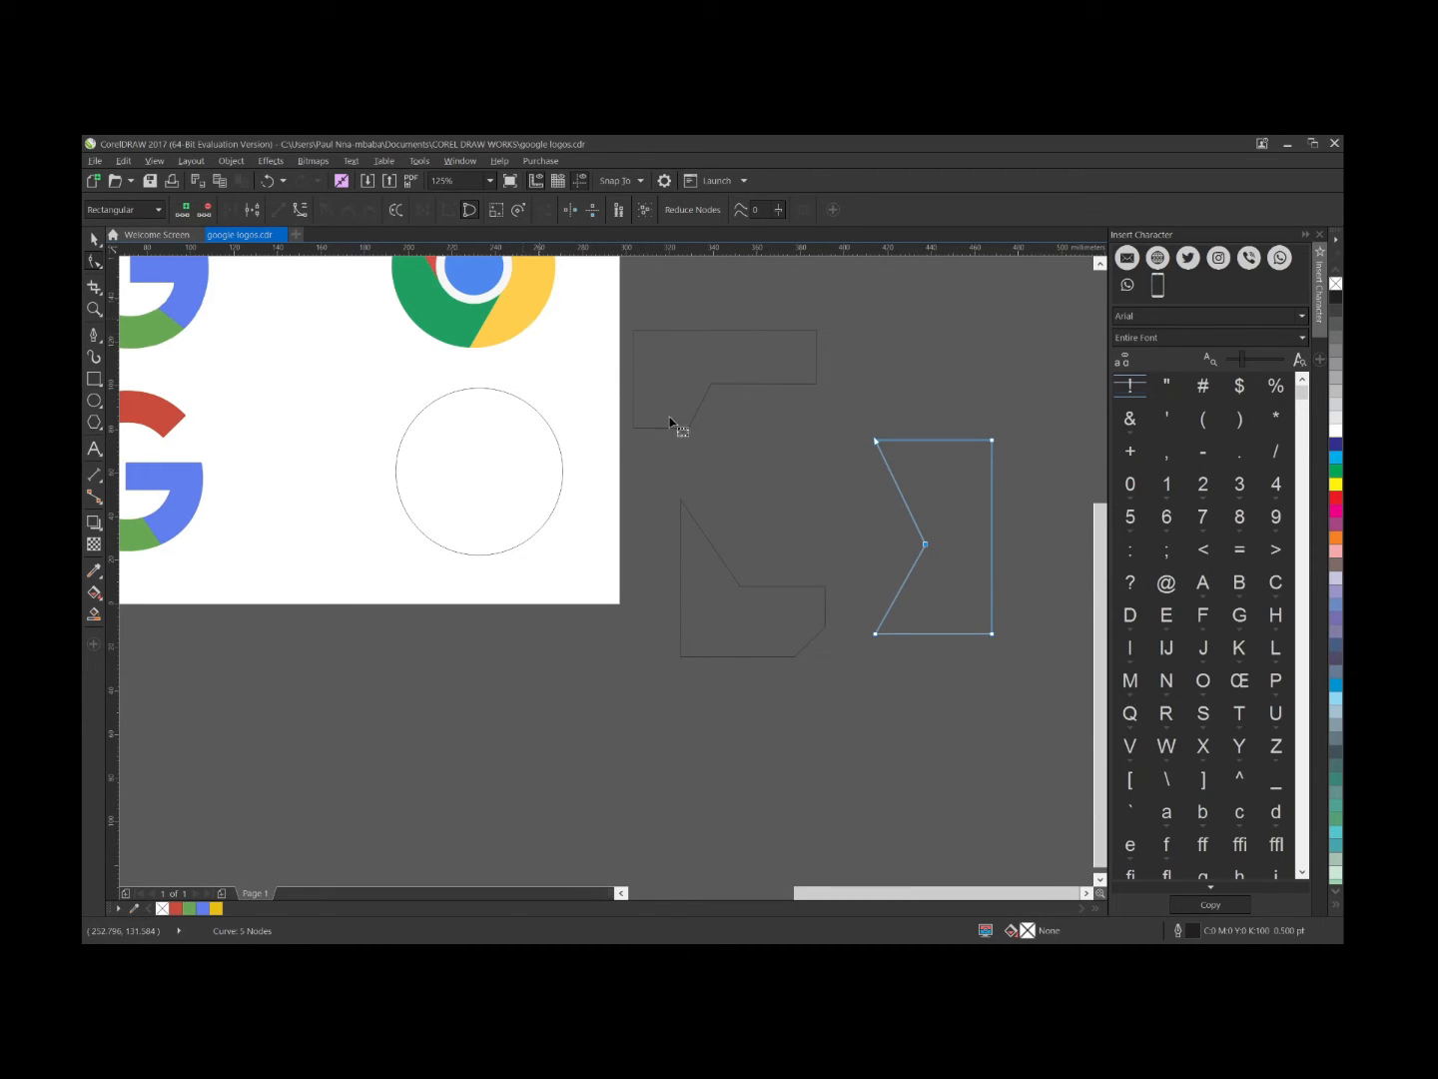
scroll(649, 462, "down", 4)
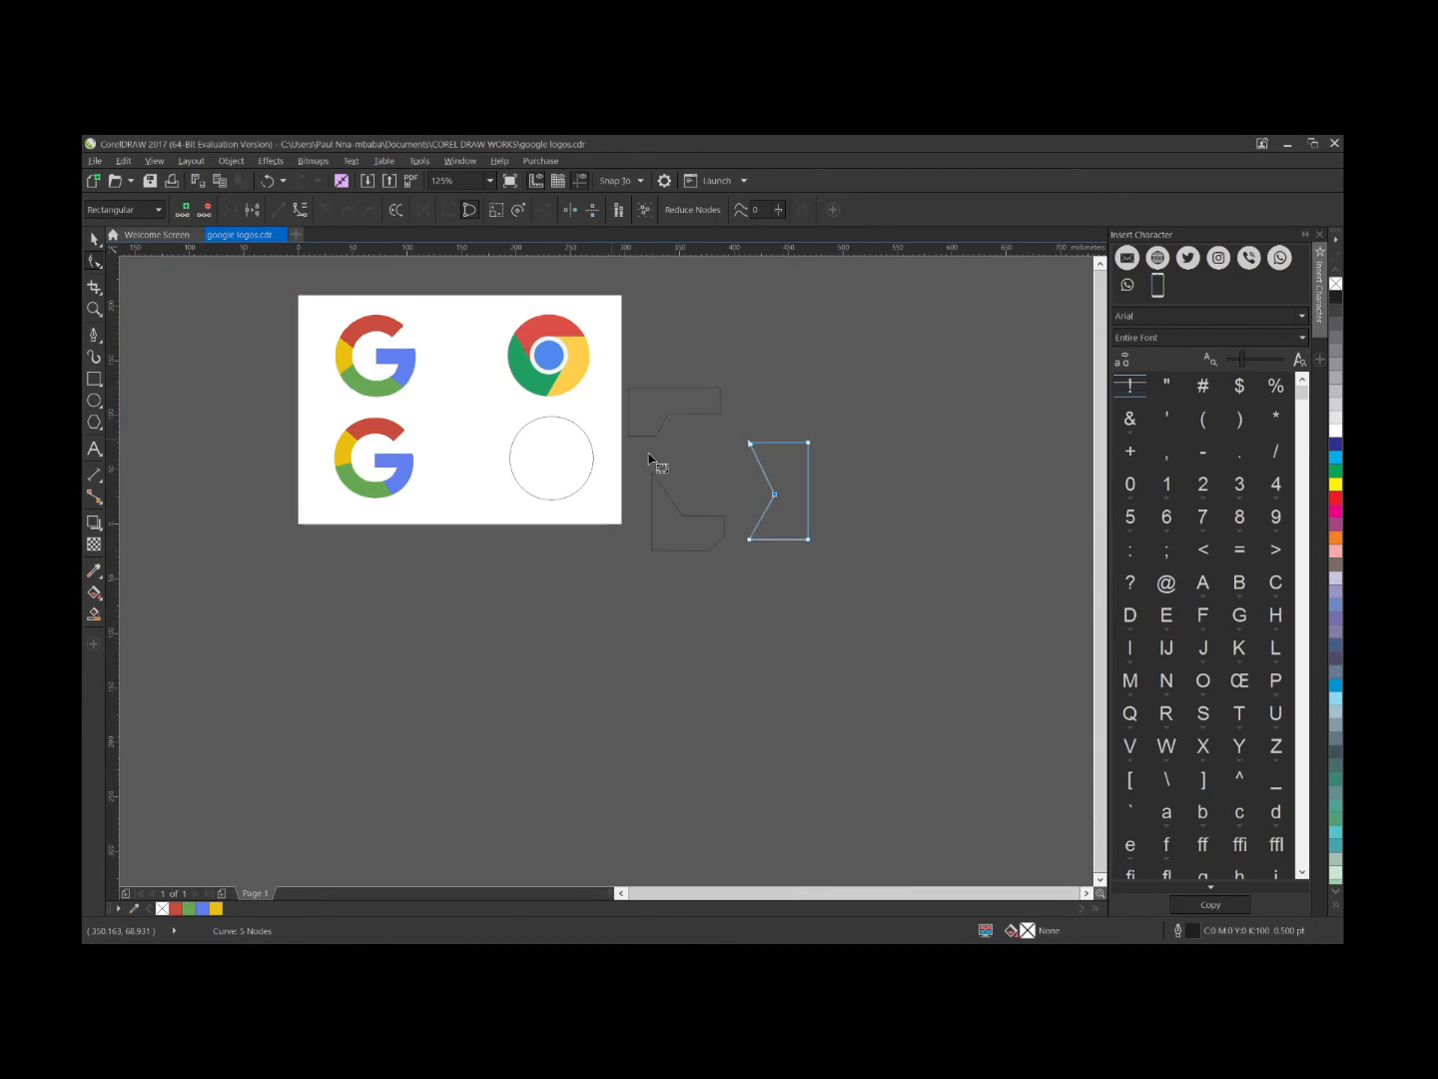
left_click(92, 238)
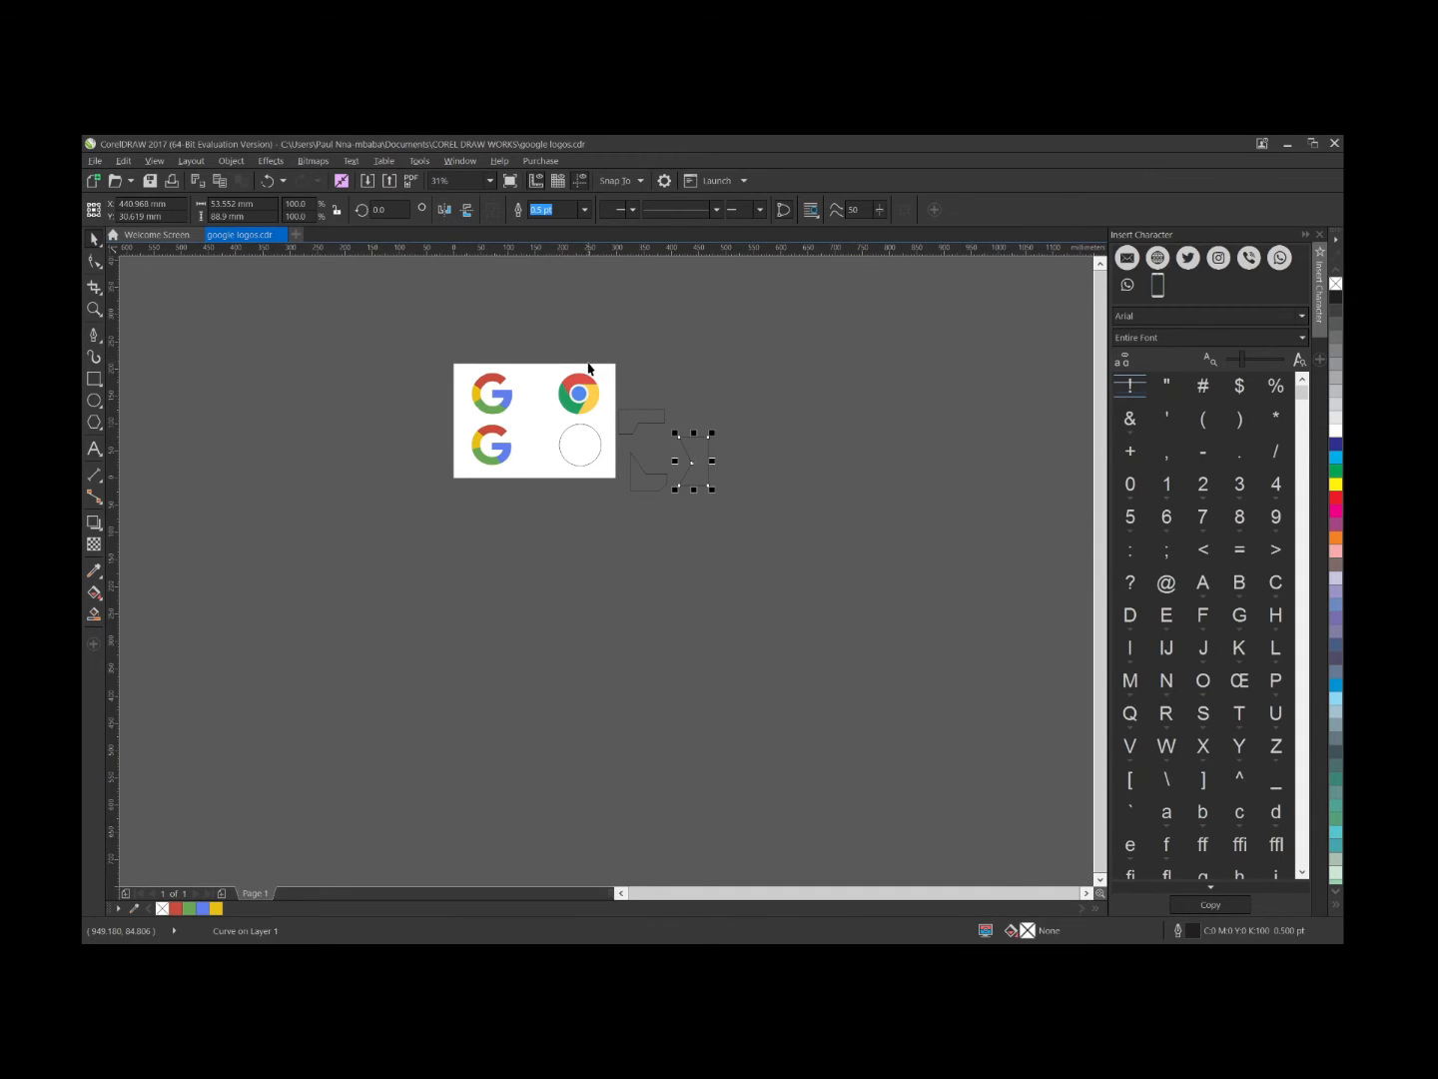
scroll(589, 368, "up", 2)
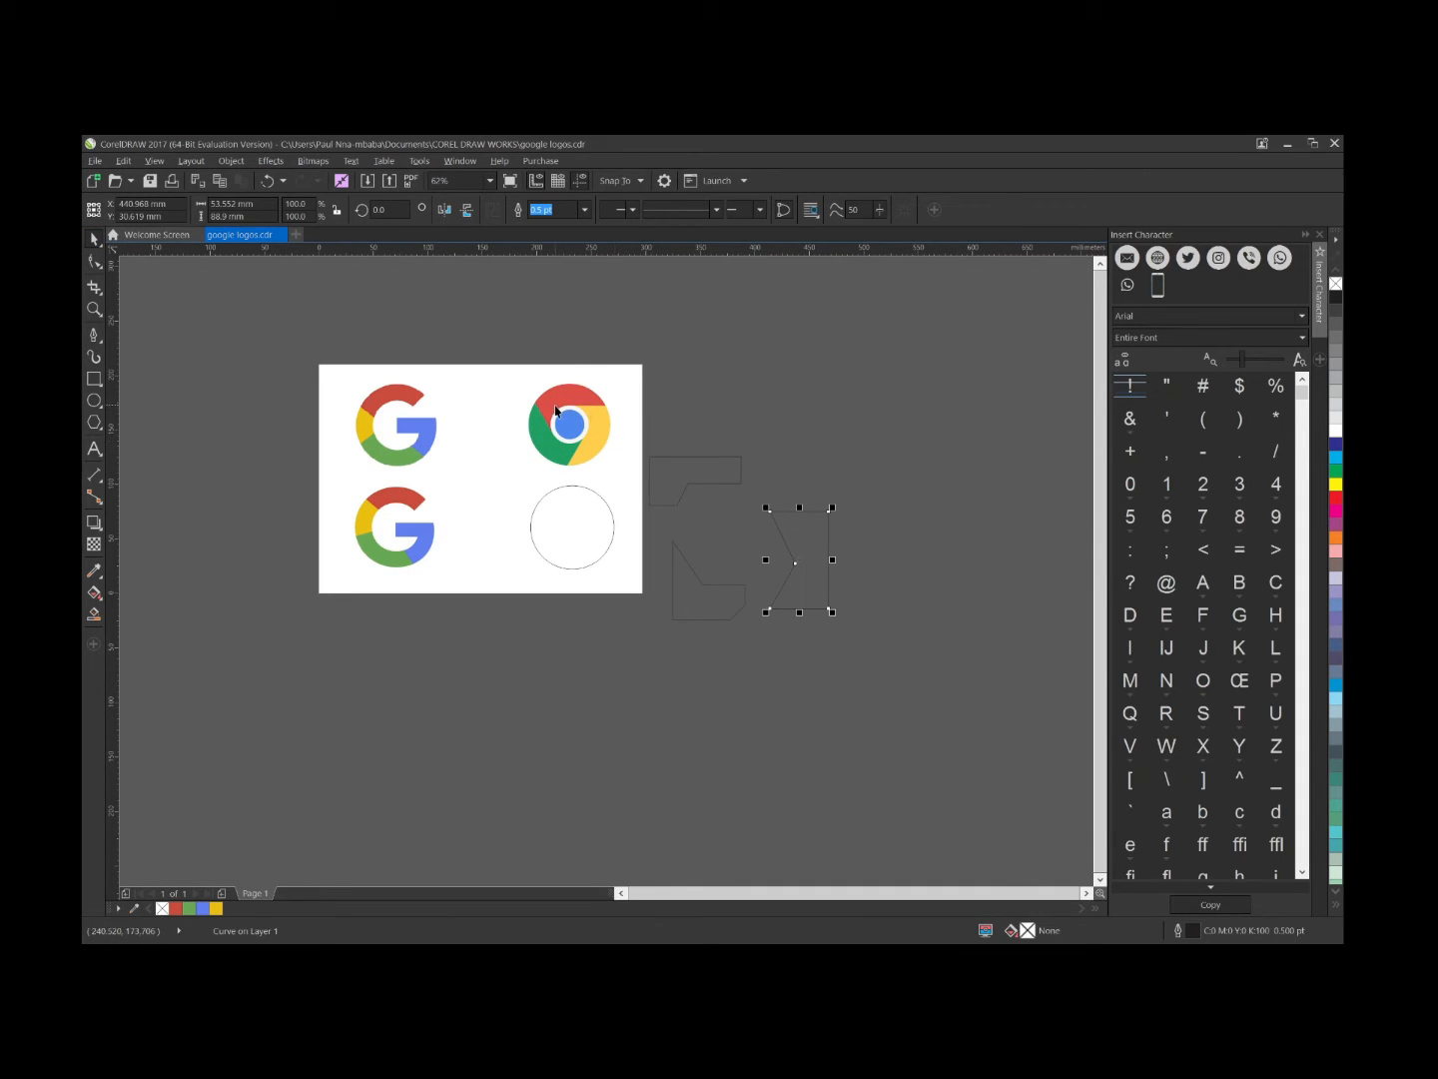
scroll(556, 410, "up", 2)
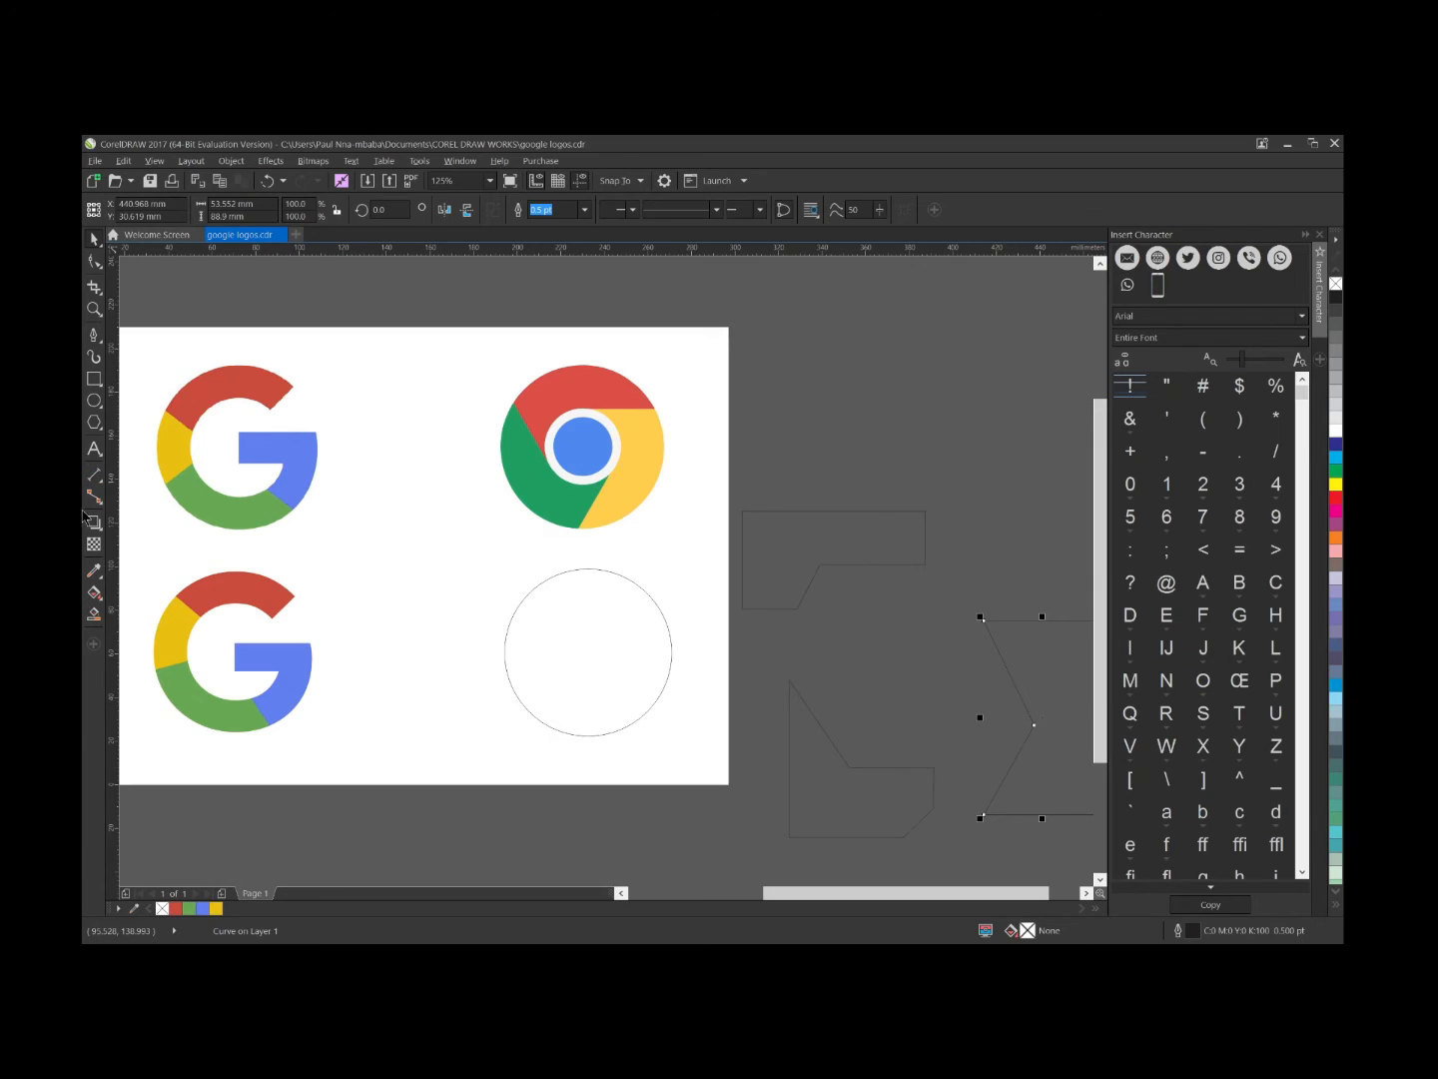
left_click(94, 570)
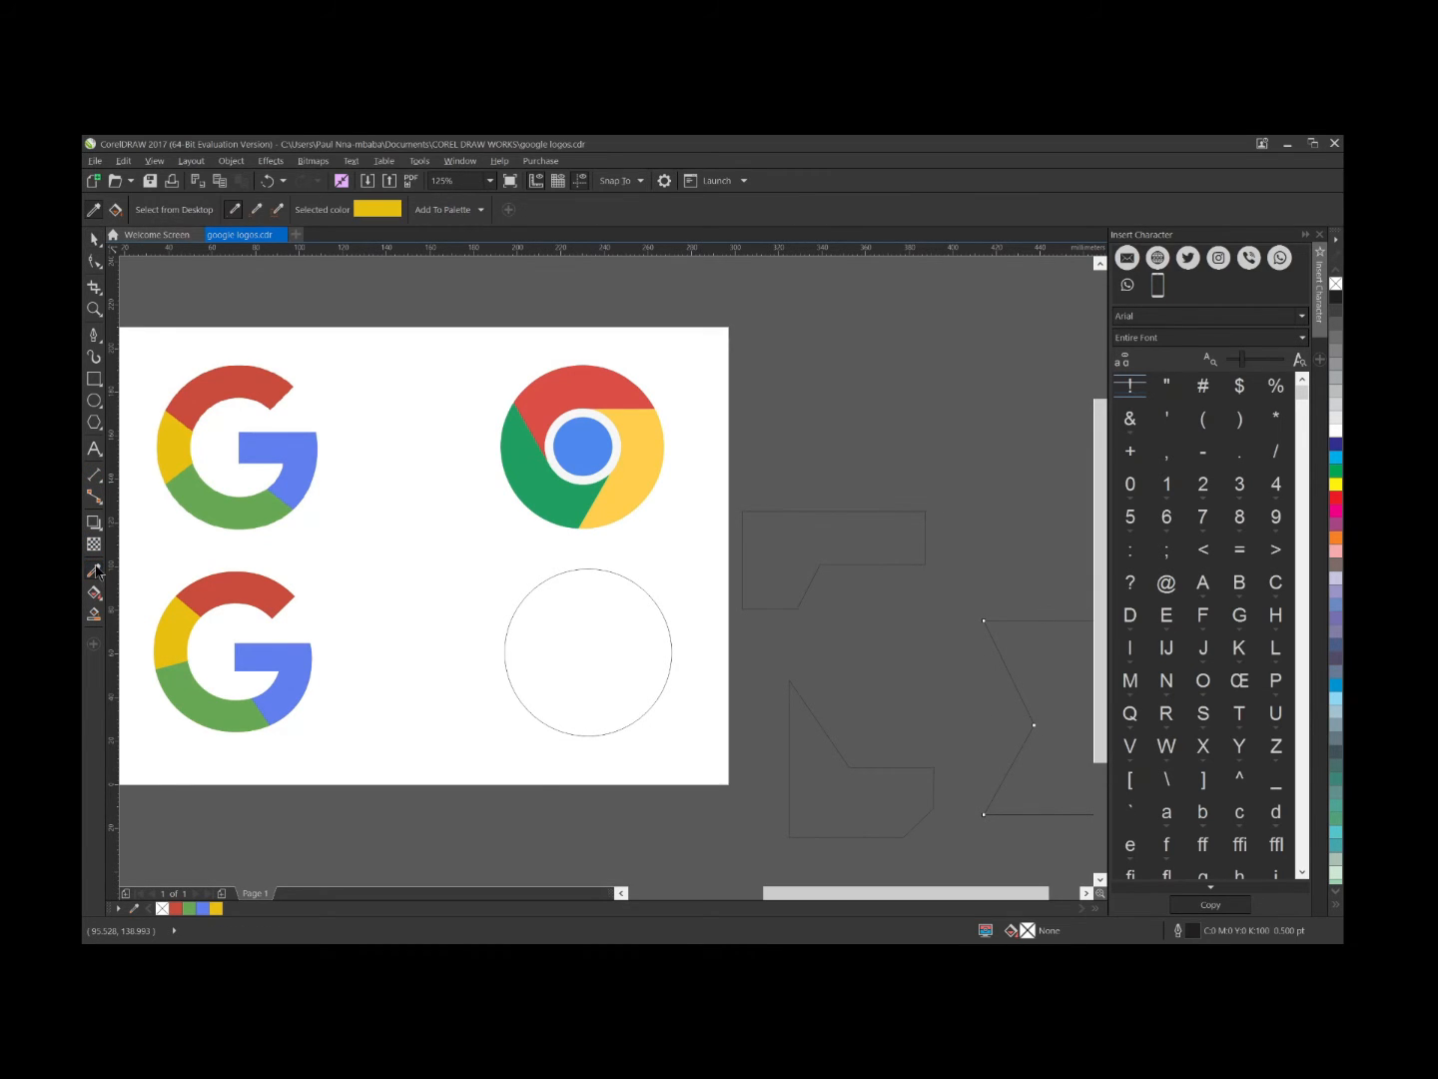
left_click(620, 399)
left_click(777, 569)
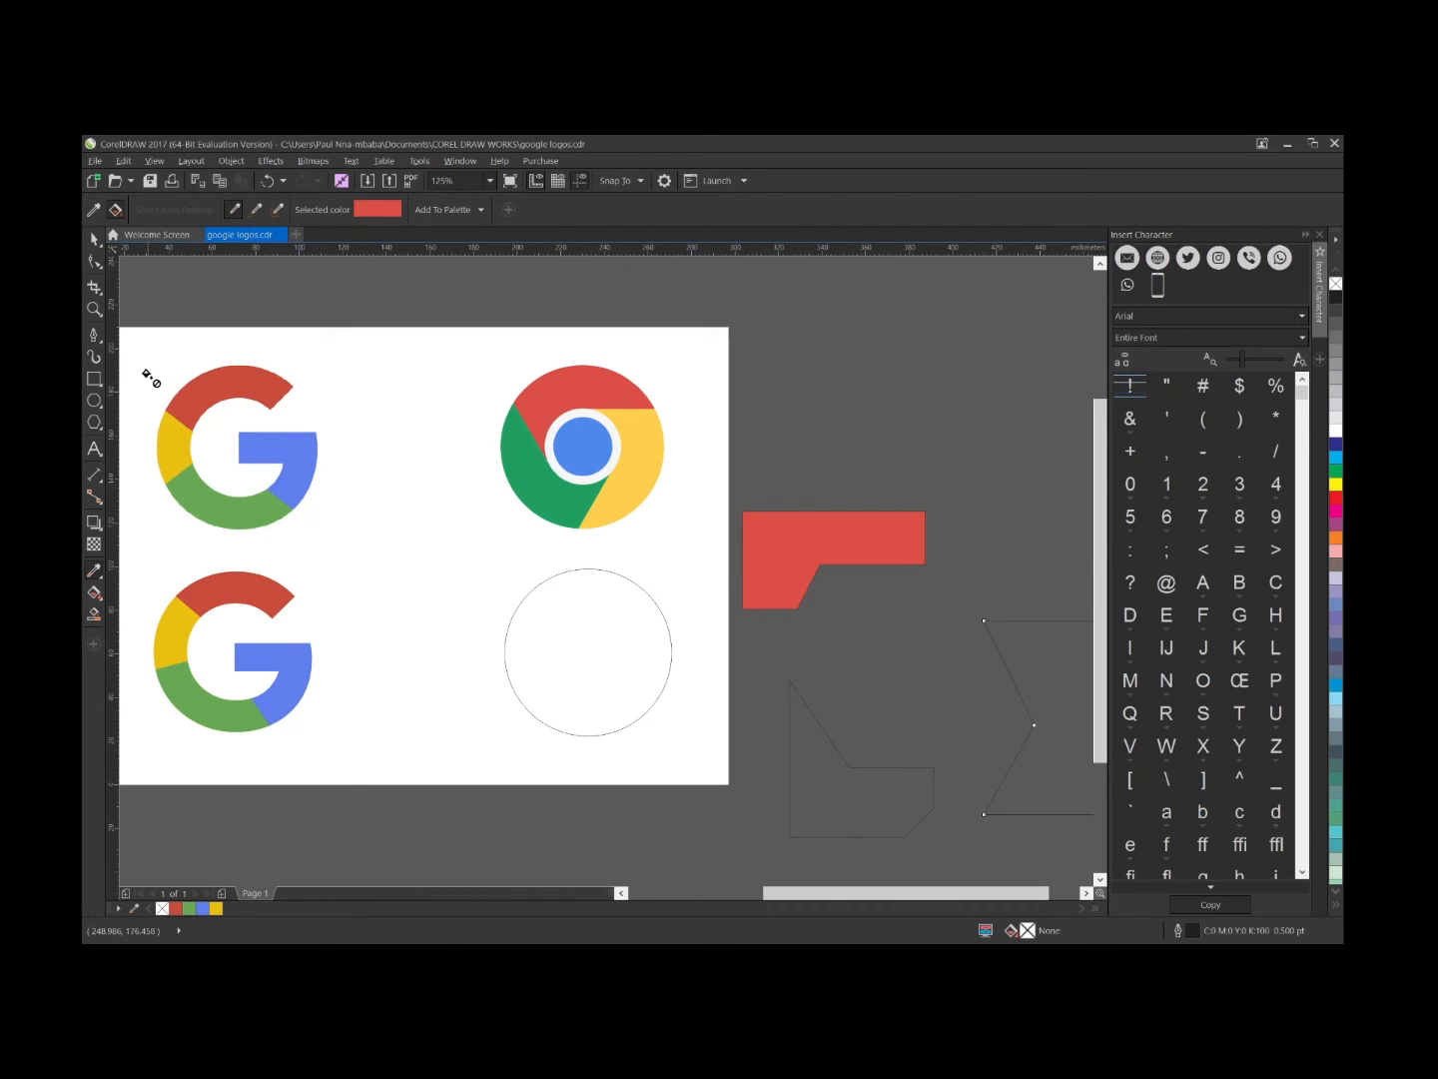
Sample the Chrome logo's green for the six-node polygon with the sloping edge and its yellow for the V-notched polygon
left_click(94, 209)
left_click(576, 500)
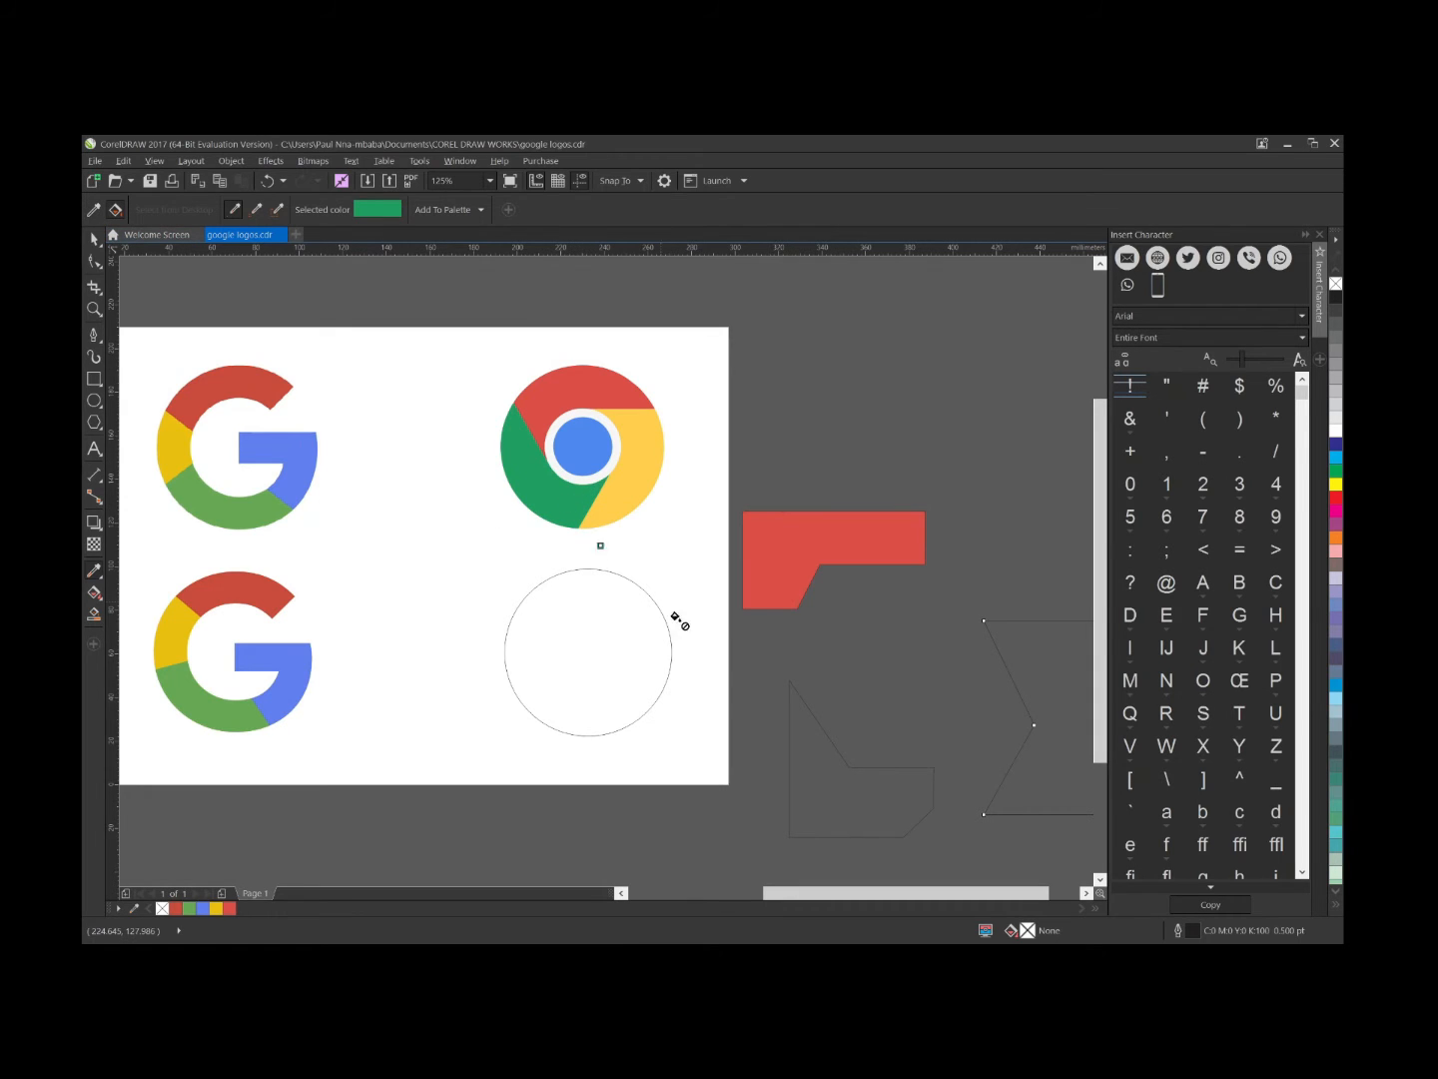
left_click(839, 797)
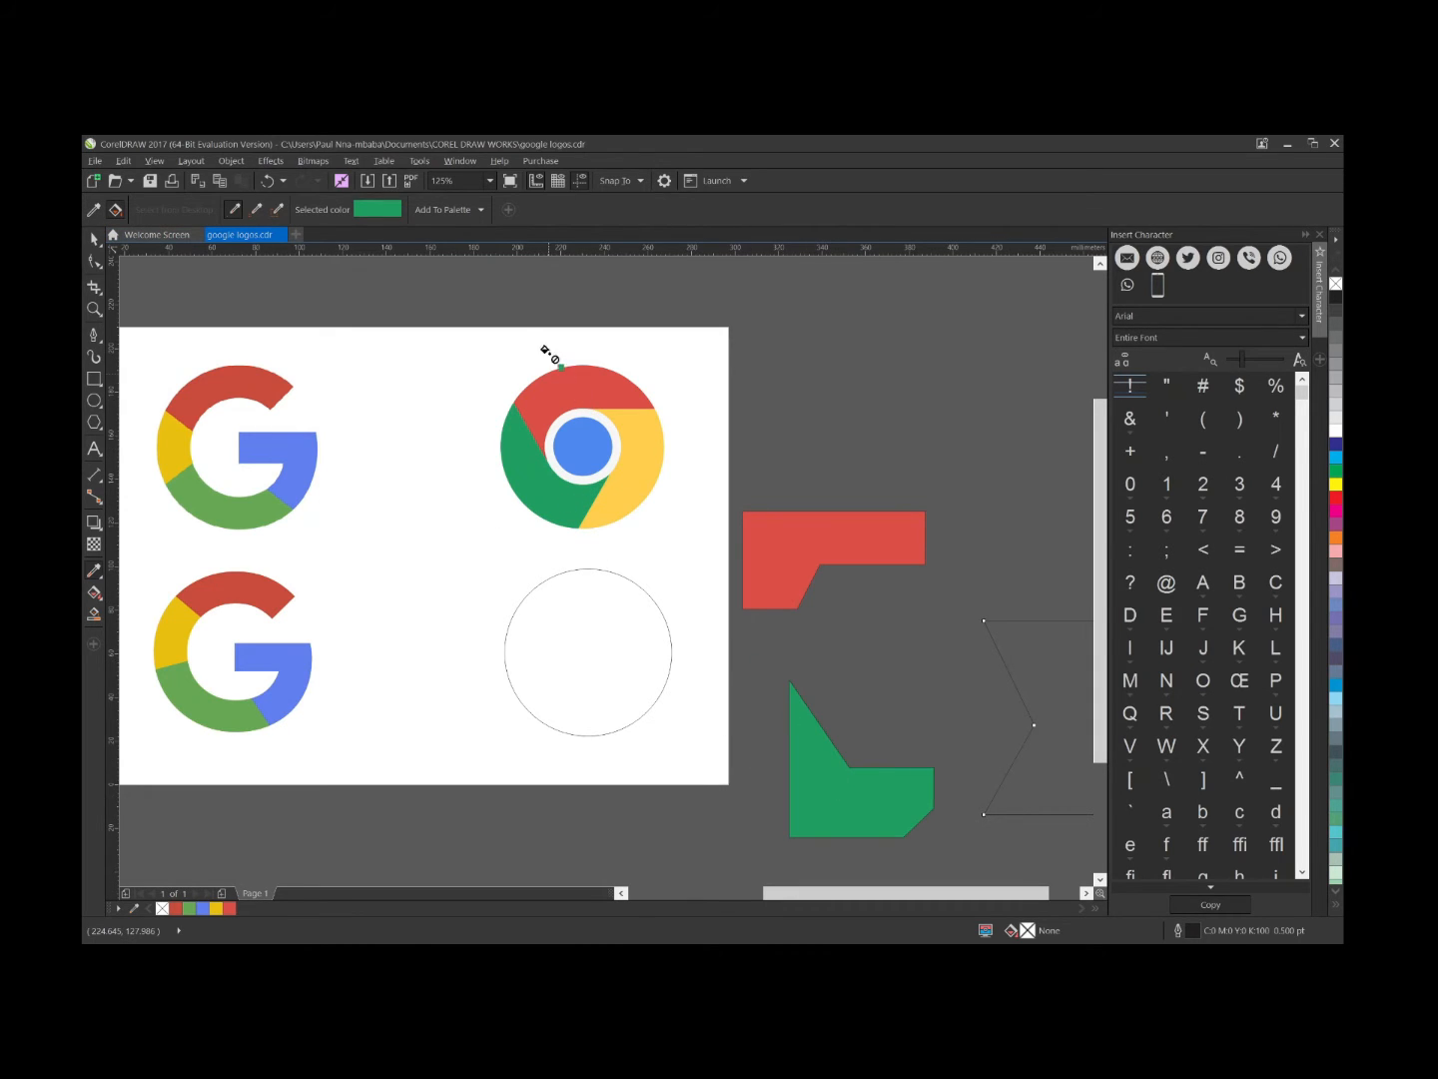
left_click(94, 208)
left_click(651, 459)
left_click(1063, 689)
Remove the outlines from the red, green and yellow polygons
left_click(91, 241)
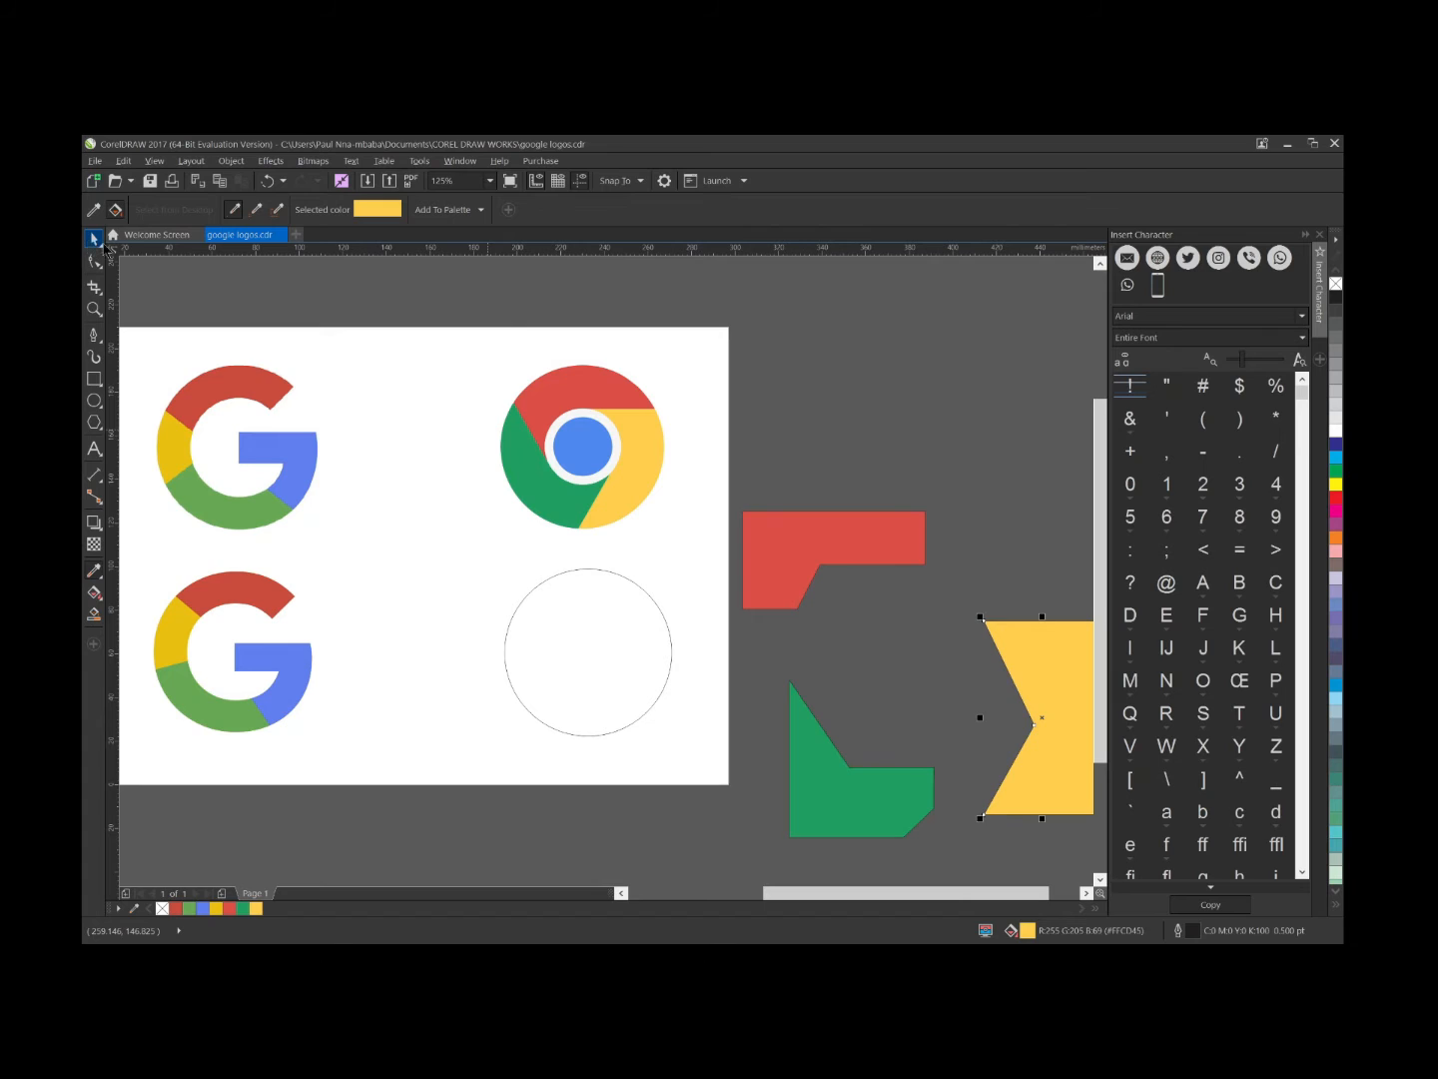
left_click(799, 547)
left_click(797, 794, "shift")
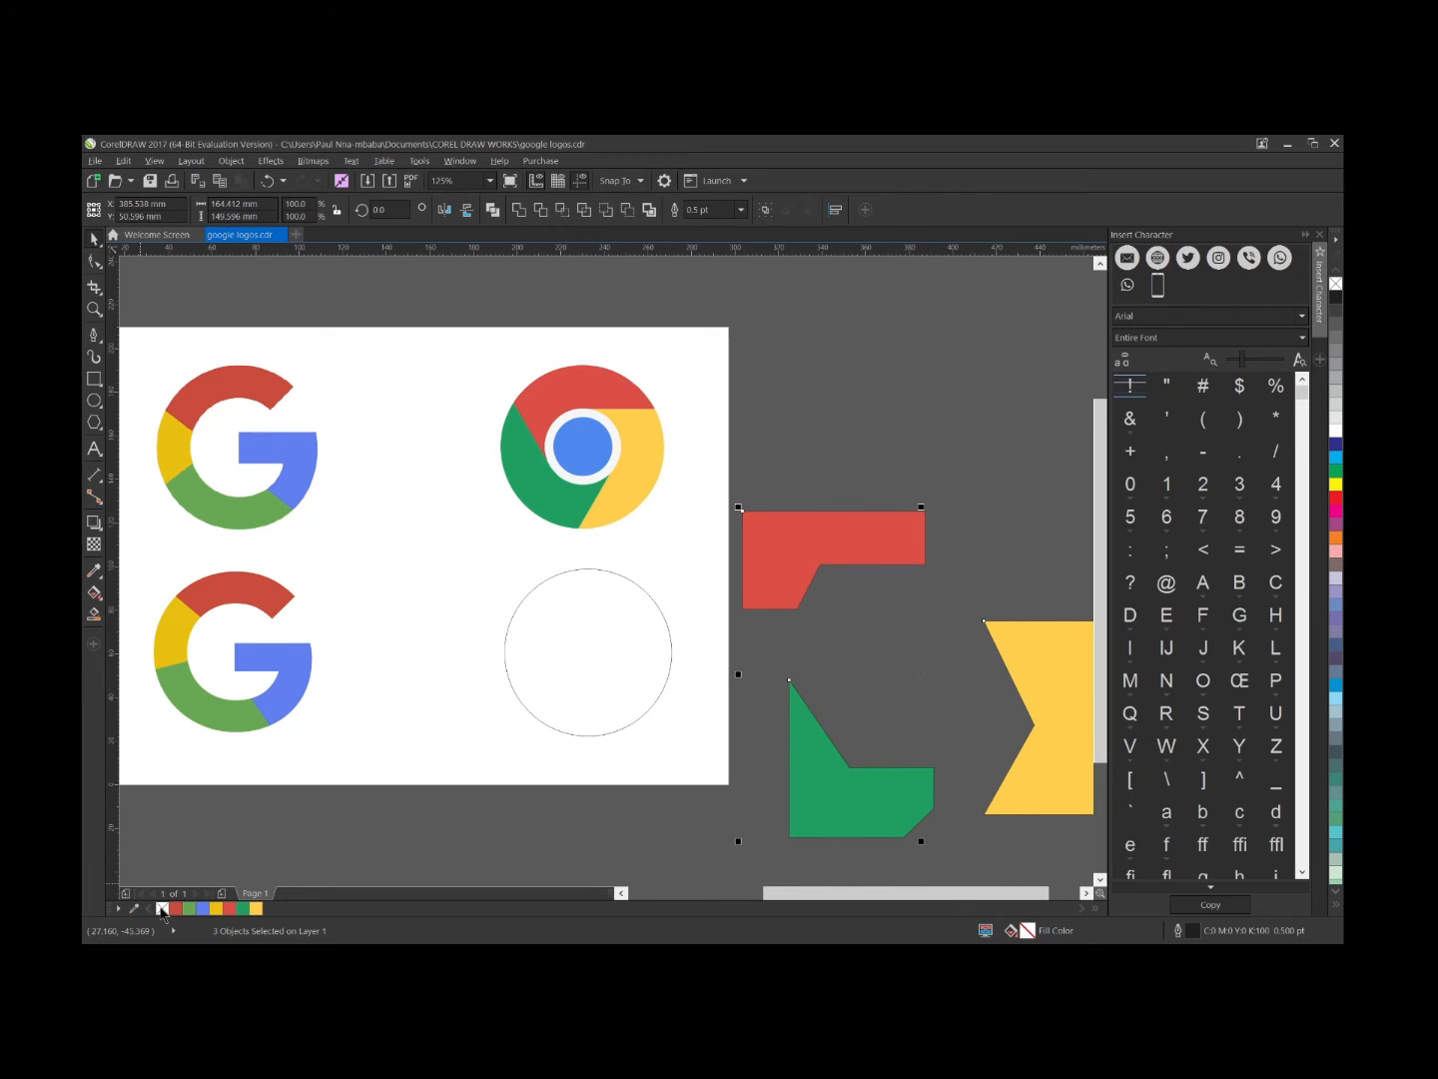
left_click(865, 361)
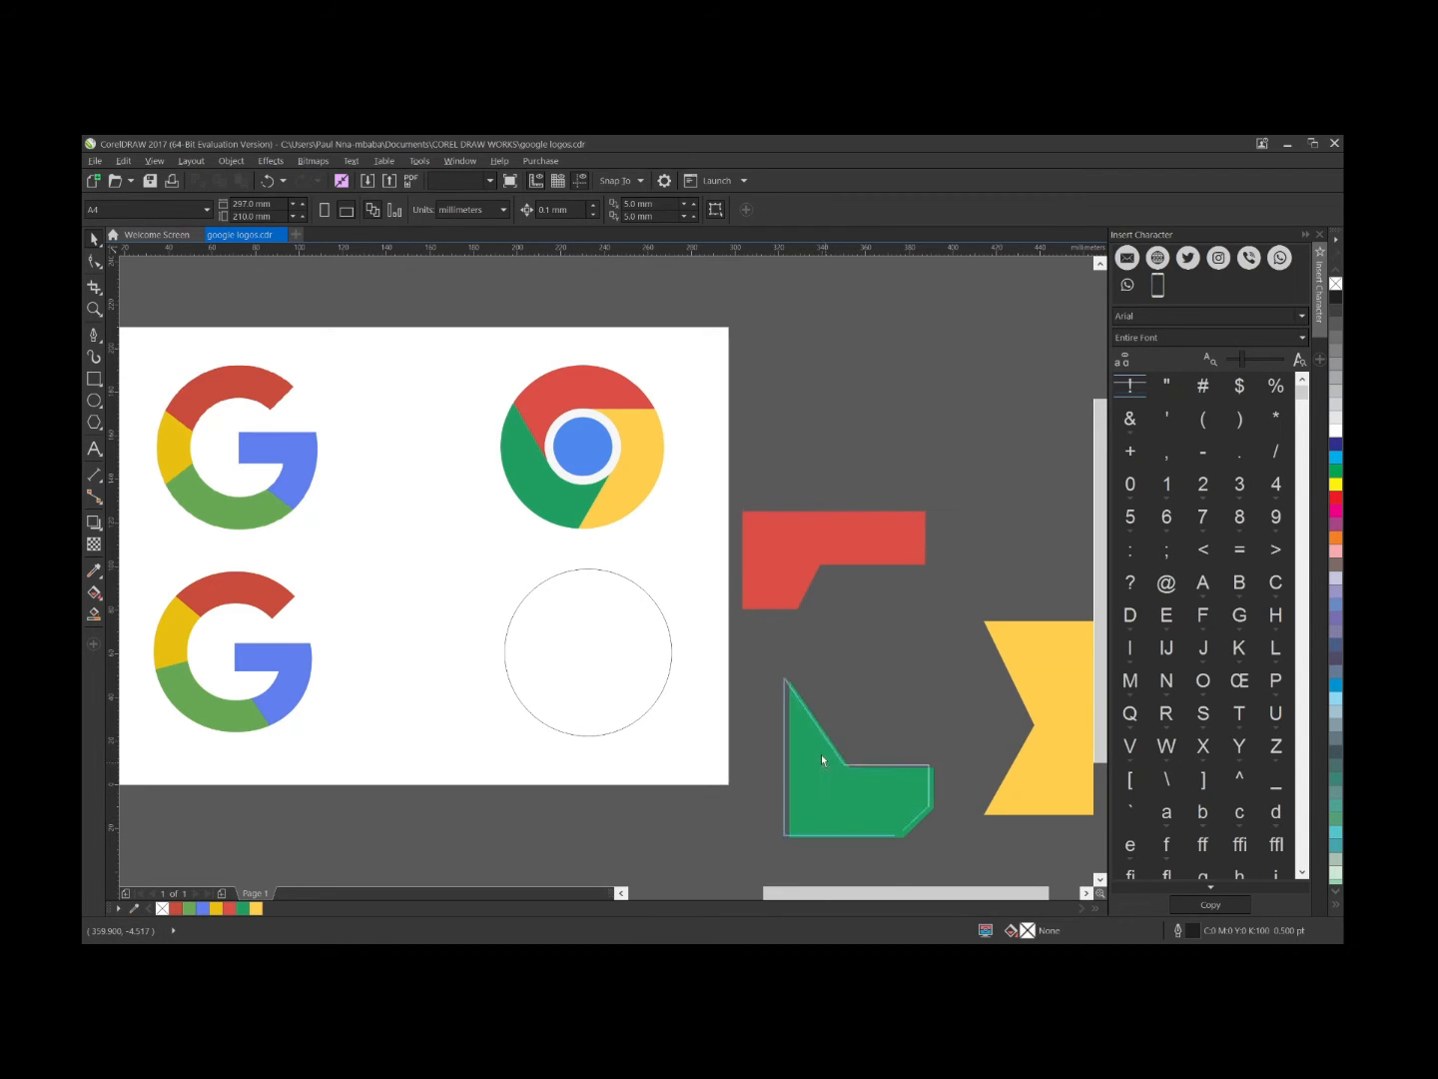
Move the green polygon next to the page edge and overlap its right end with the yellow polygon, aligning their bottom edges
left_click_drag(821, 760, 767, 712)
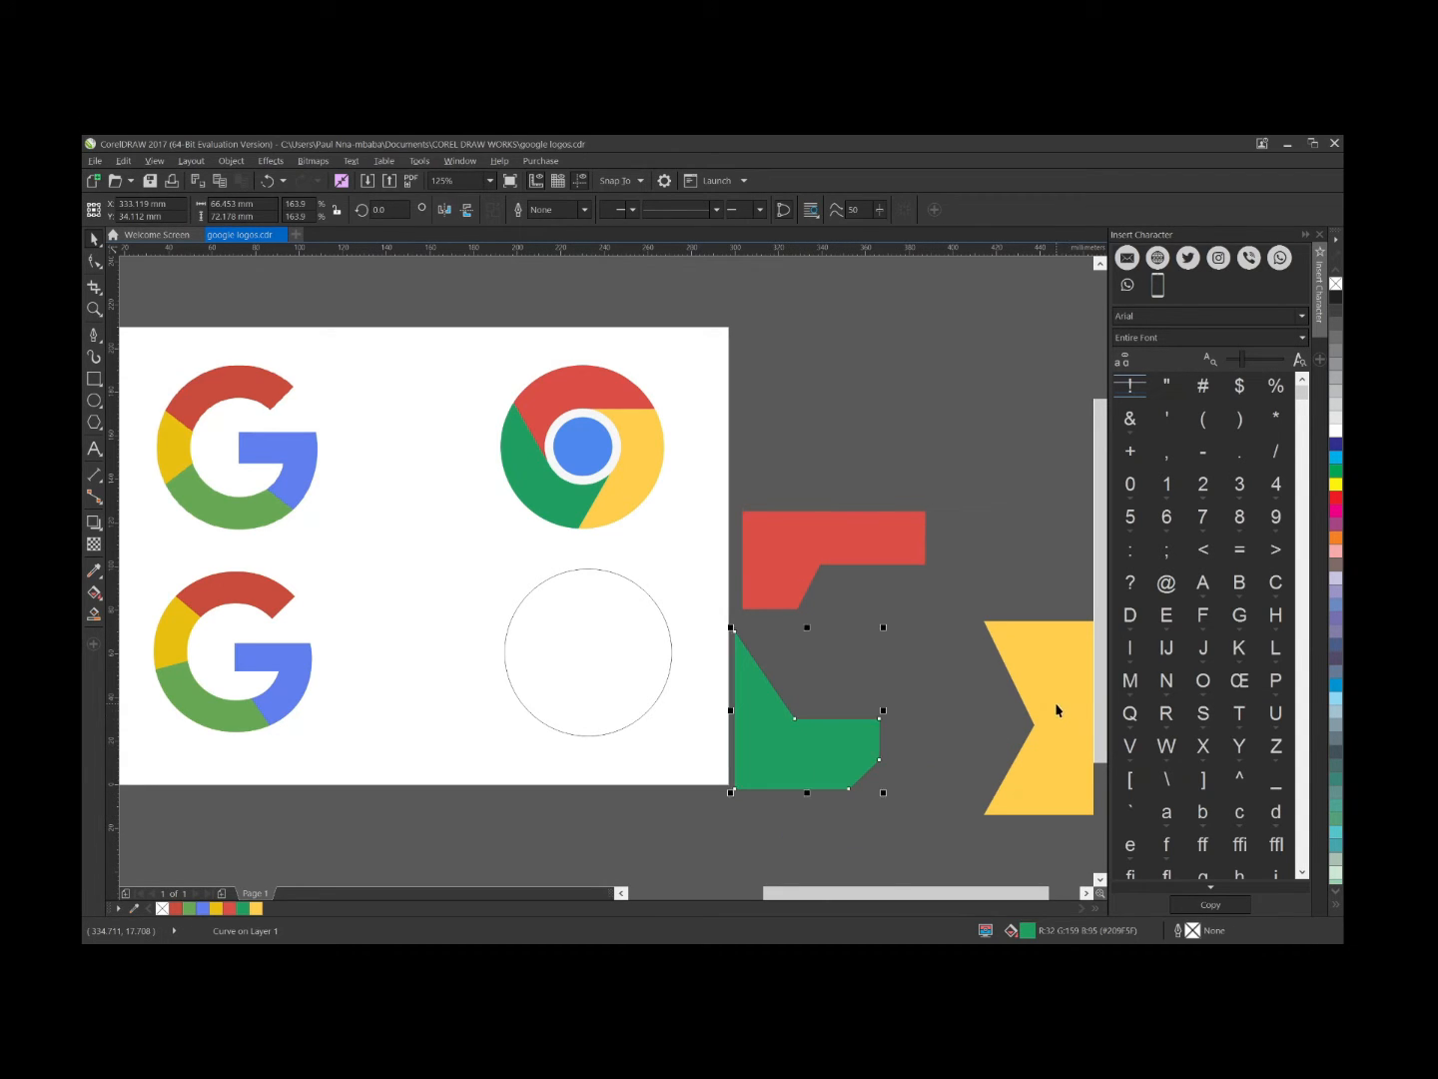
left_click_drag(1057, 710, 912, 681)
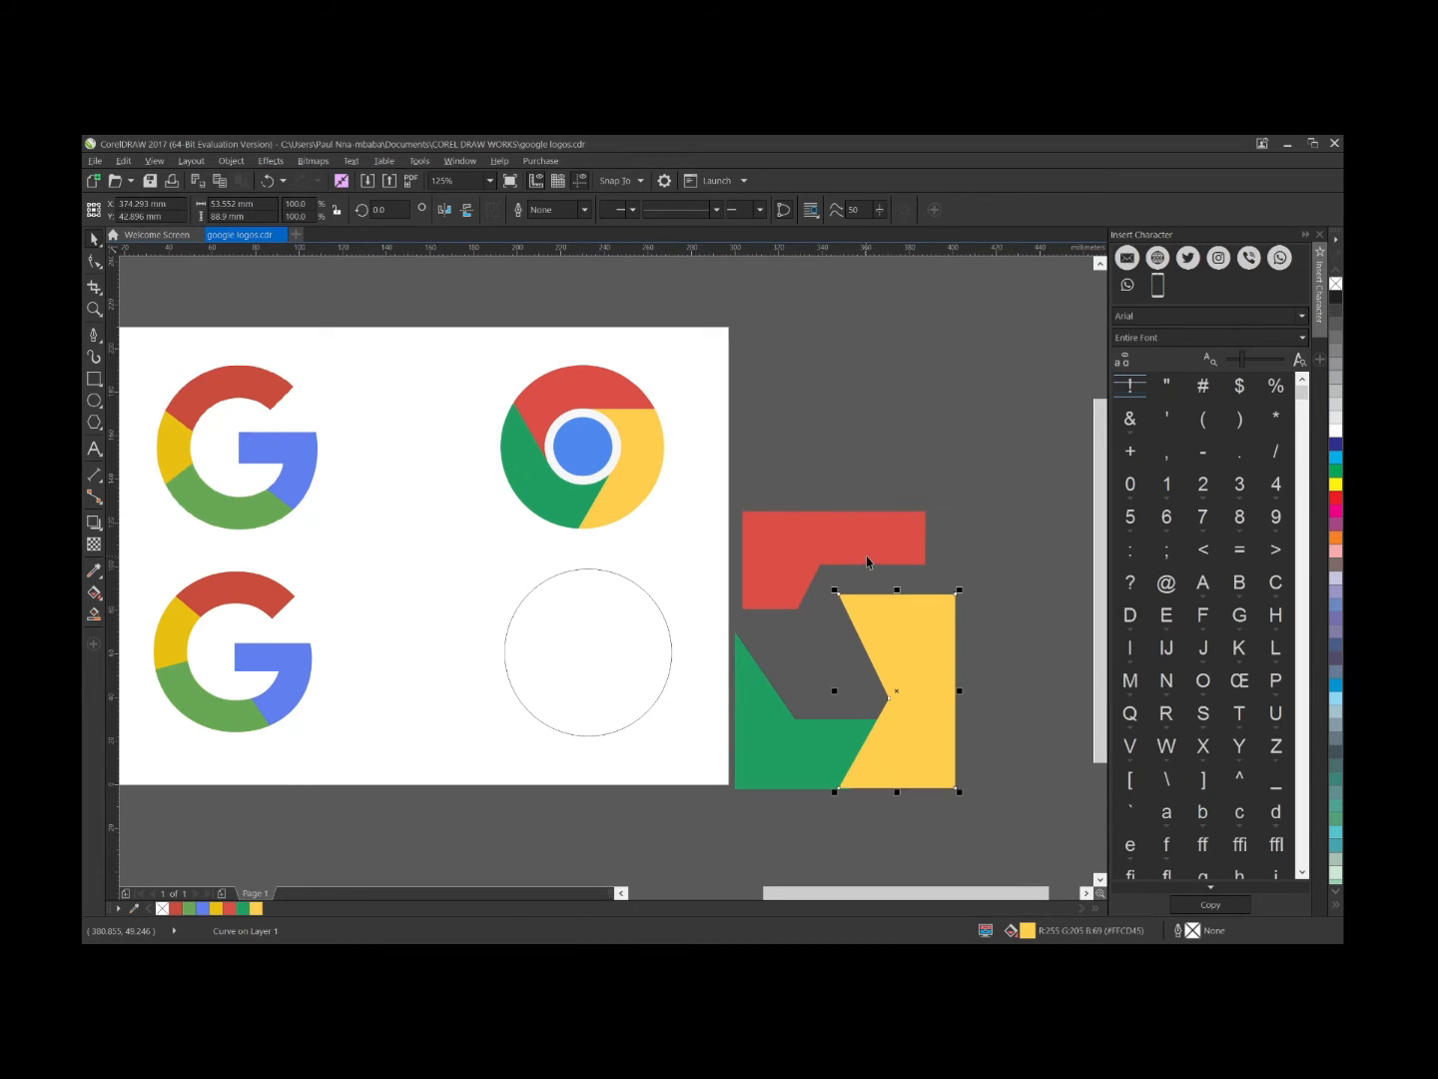
Fit the red polygon across the tops of the other two at about 102 by 53 mm and bring it to the front
left_click_drag(867, 556, 963, 642)
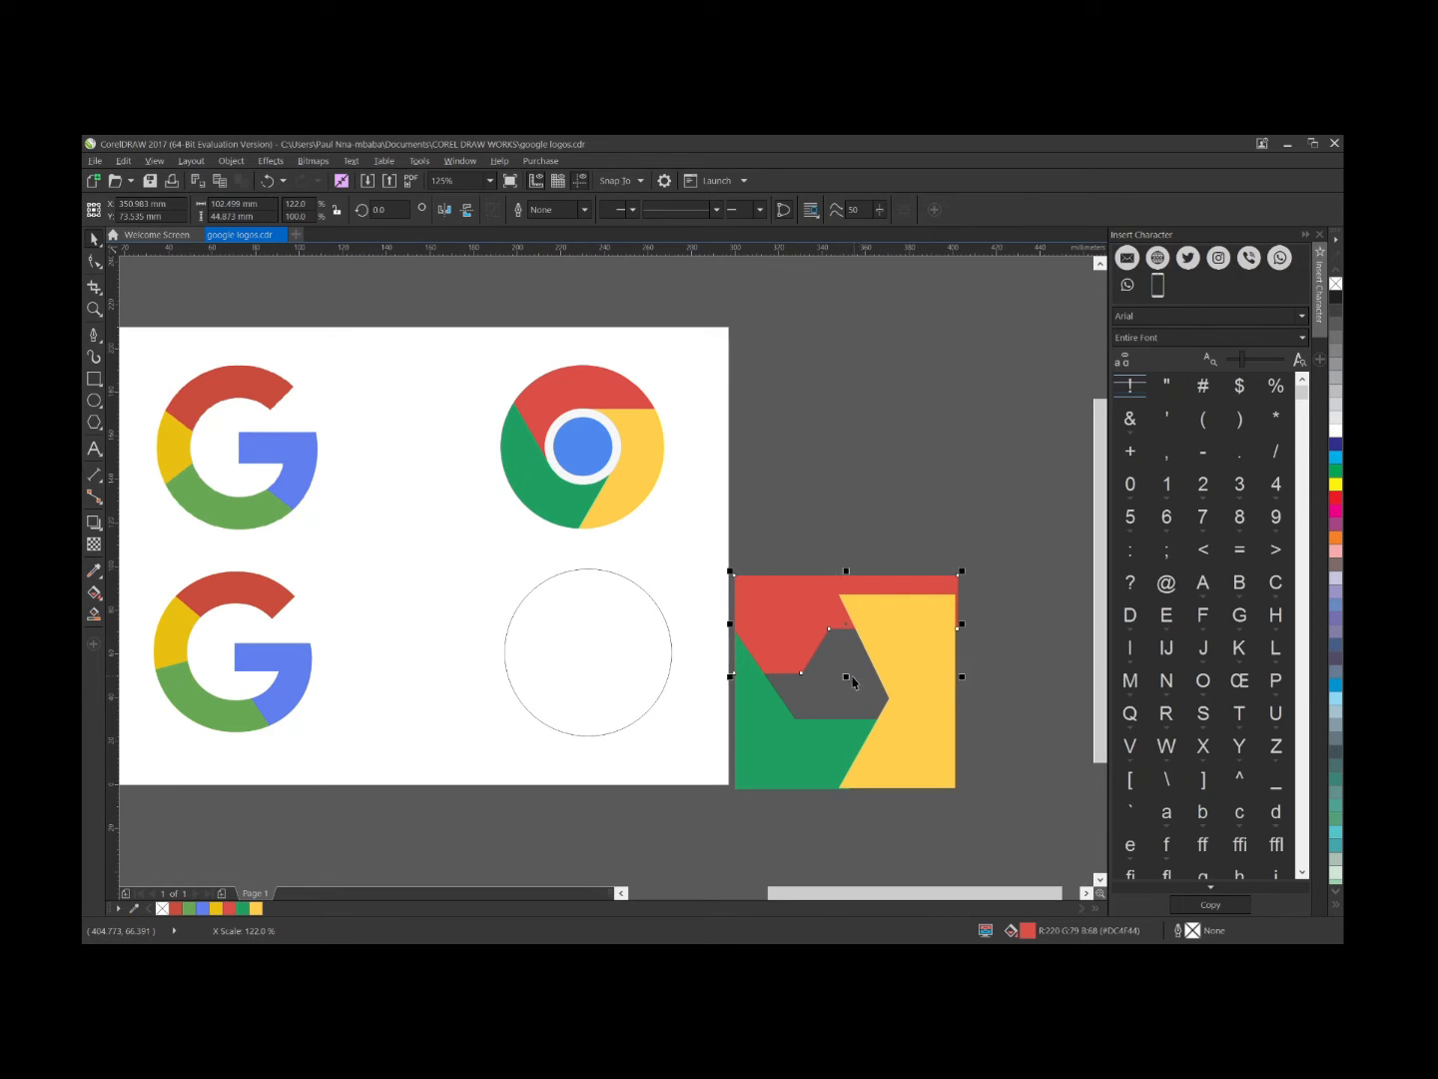
left_click_drag(846, 675, 846, 695)
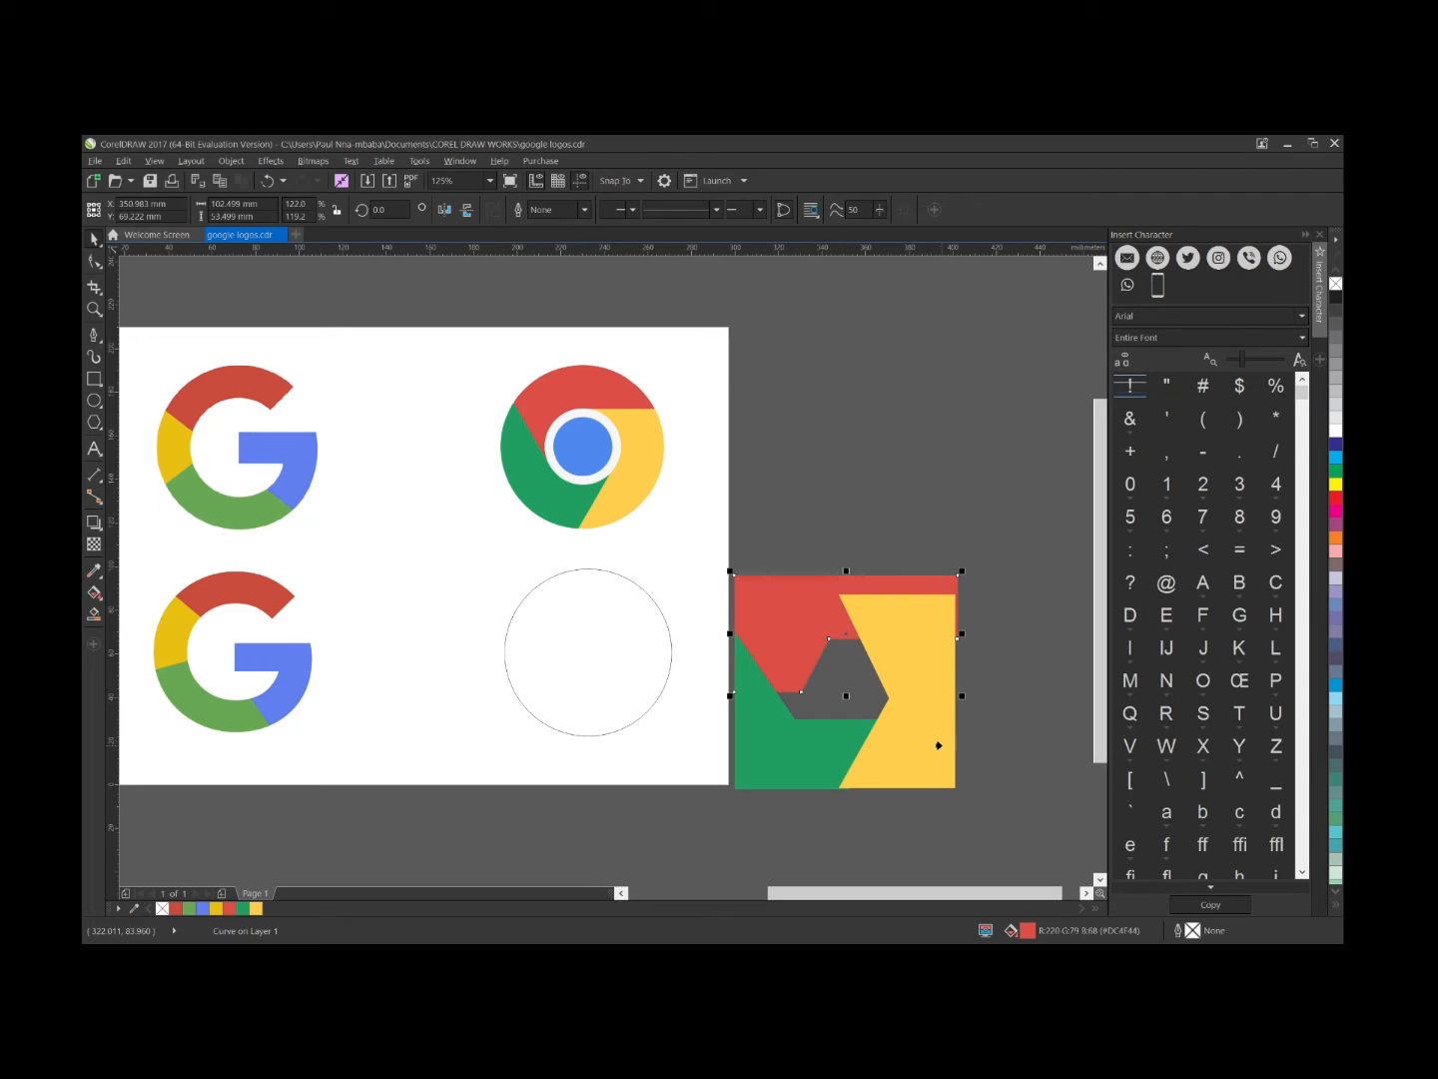
key("shift+Page_Up")
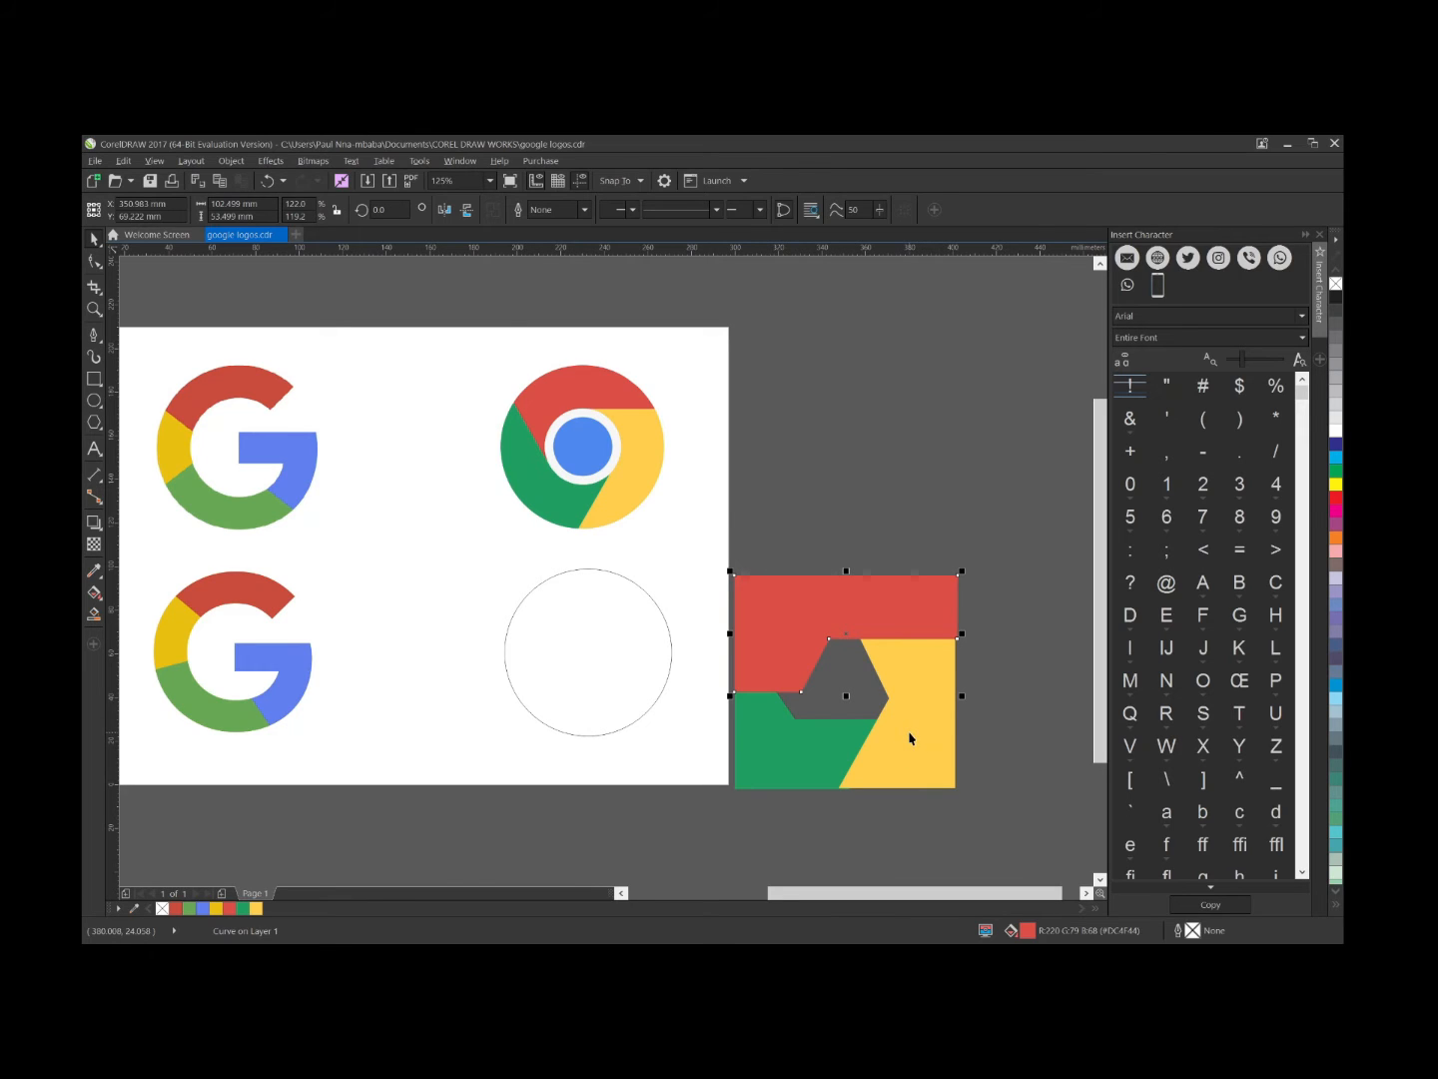
Paste a copy of the green polygon in place on top and shift its three right-hand nodes left to uncover the yellow edge
left_click(753, 734)
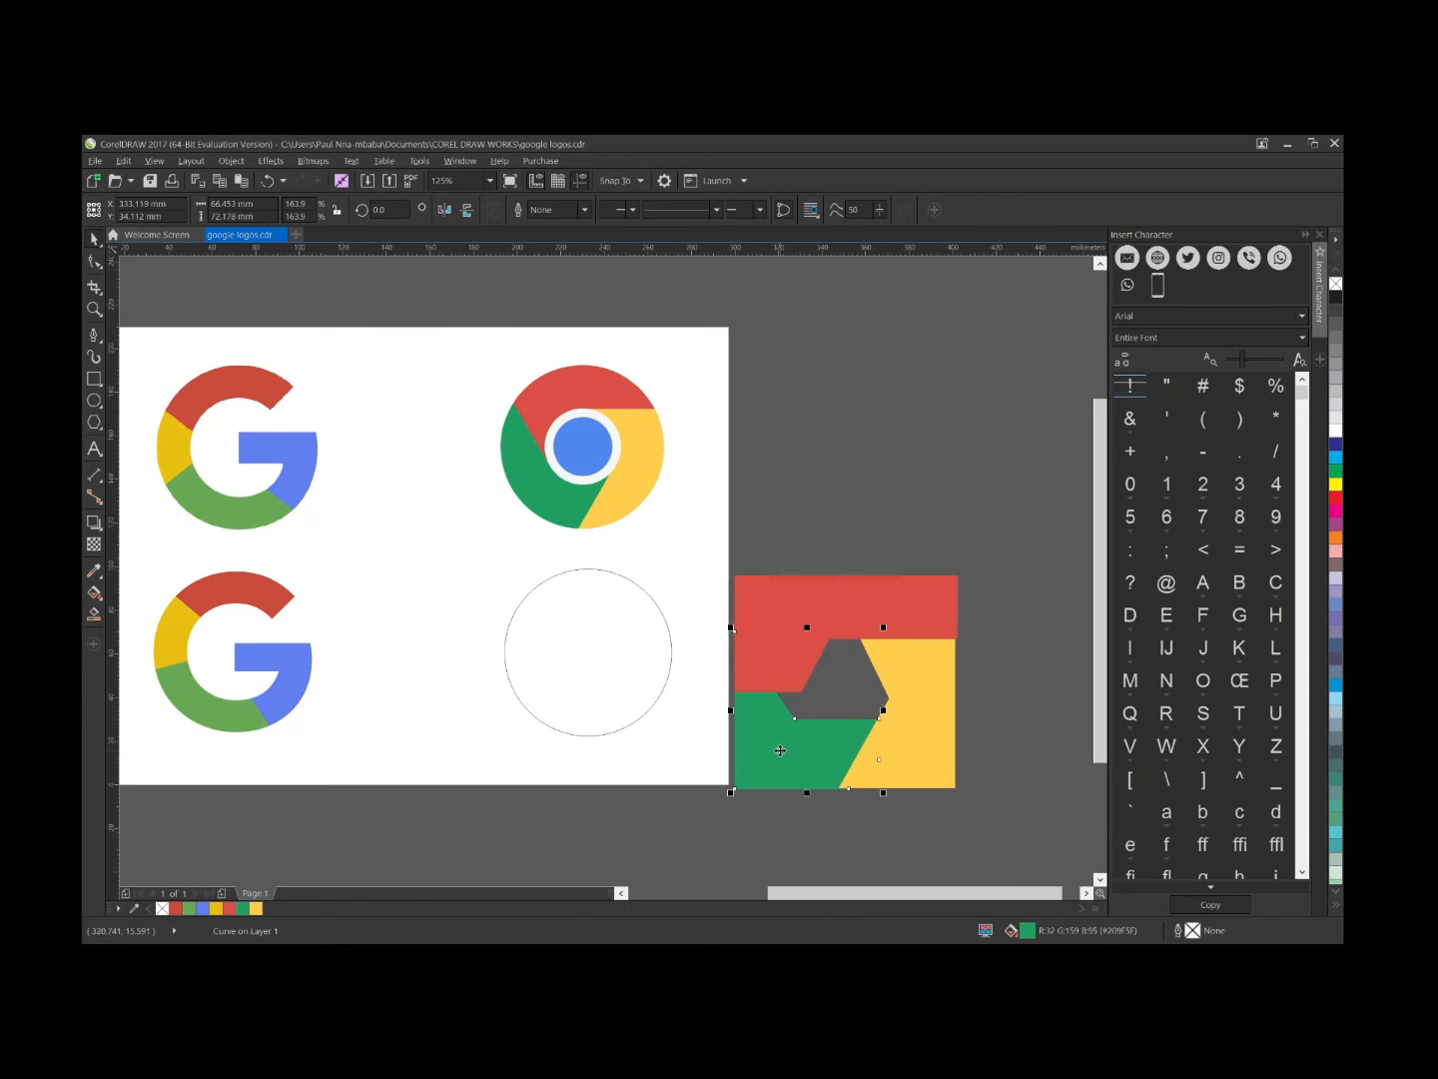
key("ctrl+v")
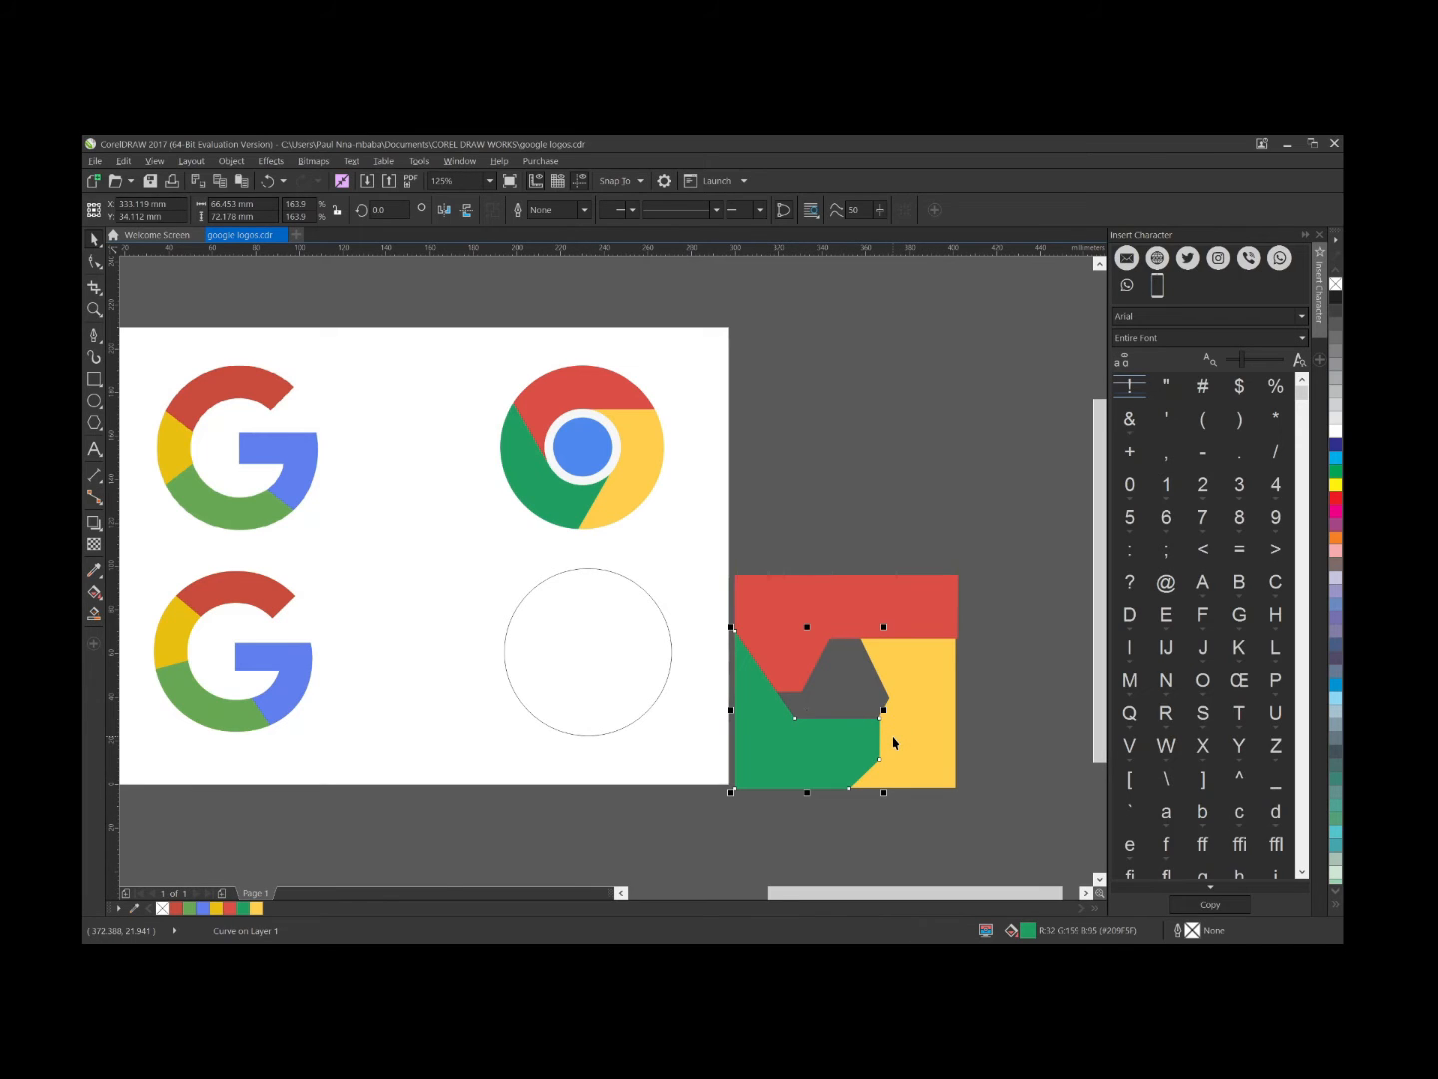
left_click(90, 265)
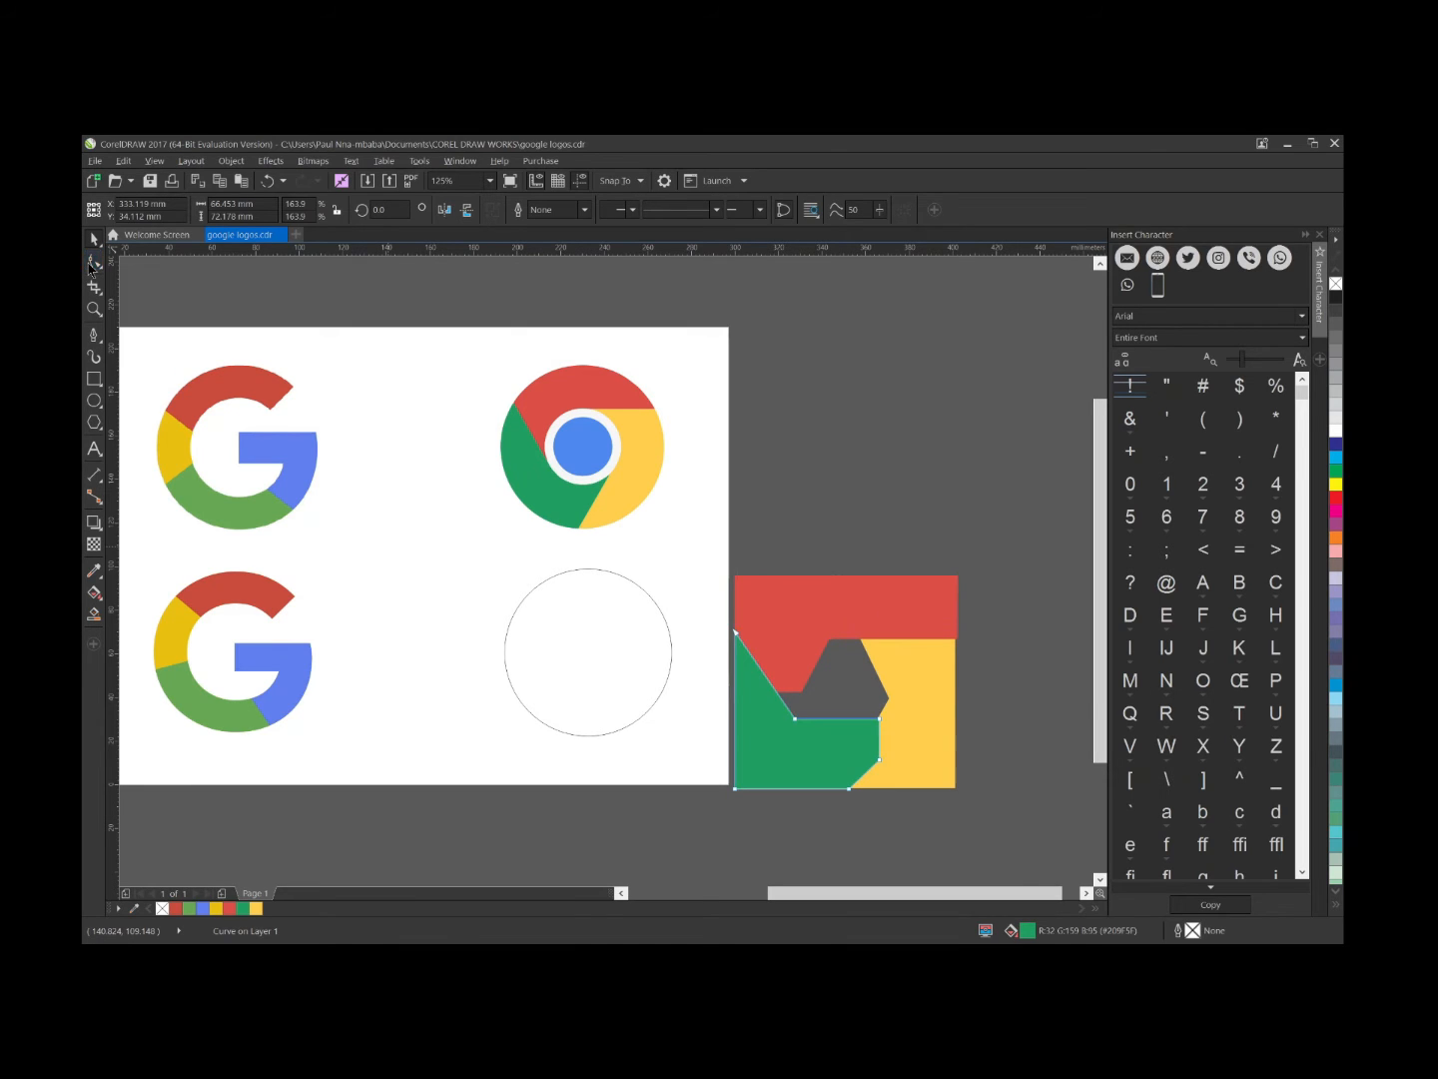
scroll(896, 773, "up", 2)
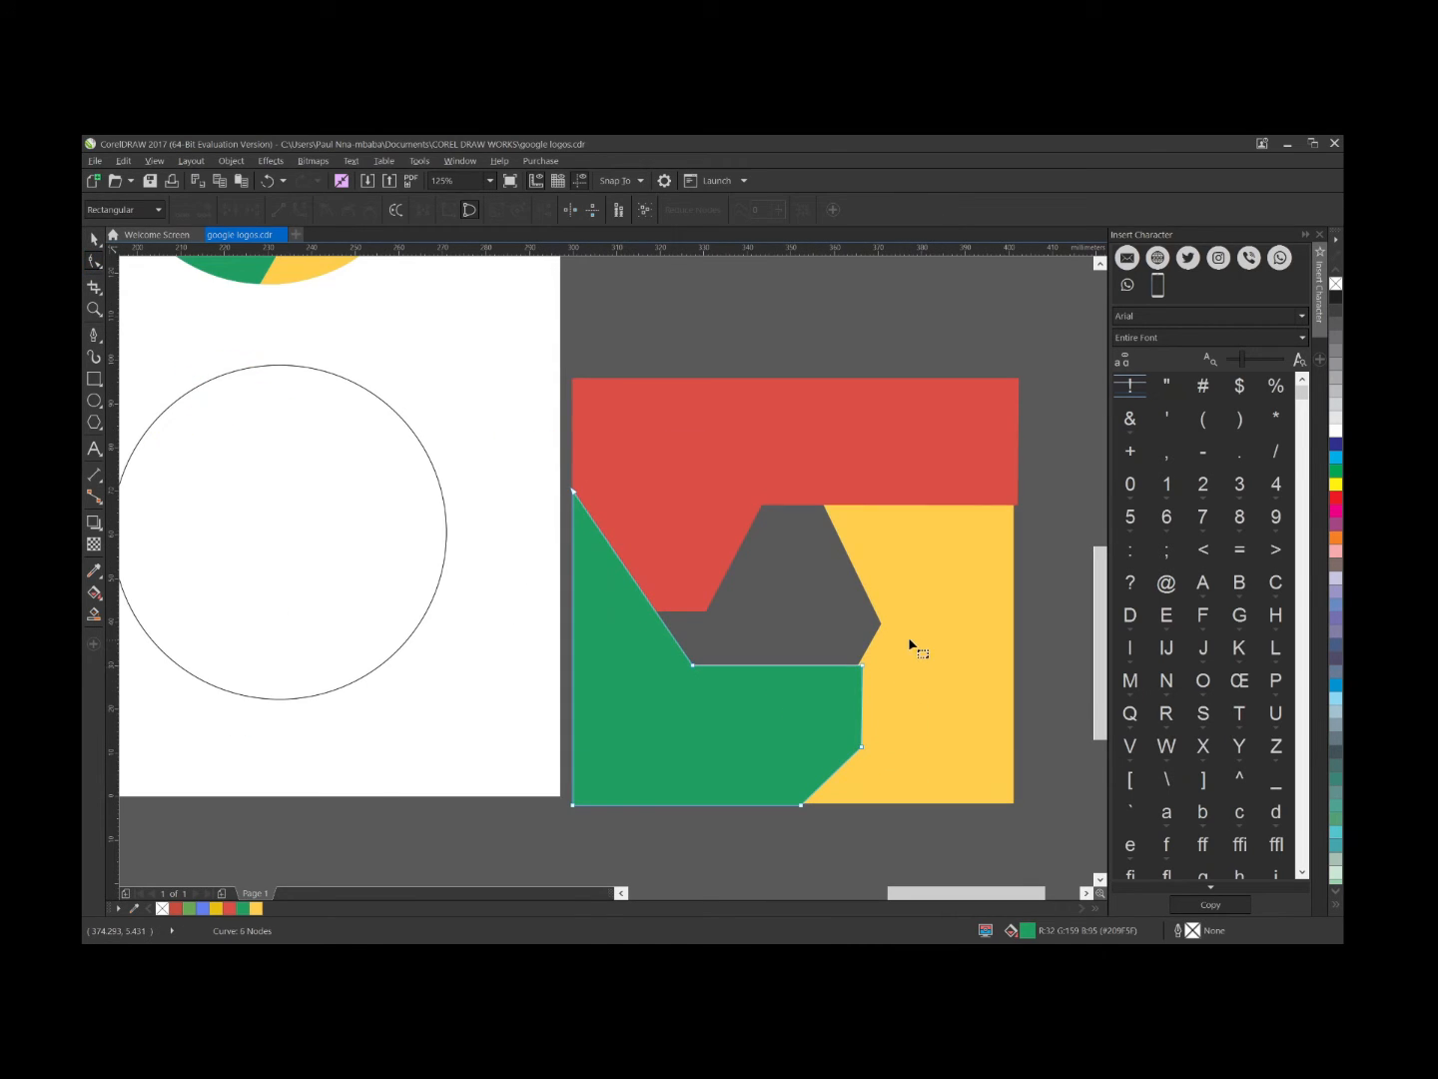
left_click_drag(908, 636, 717, 805)
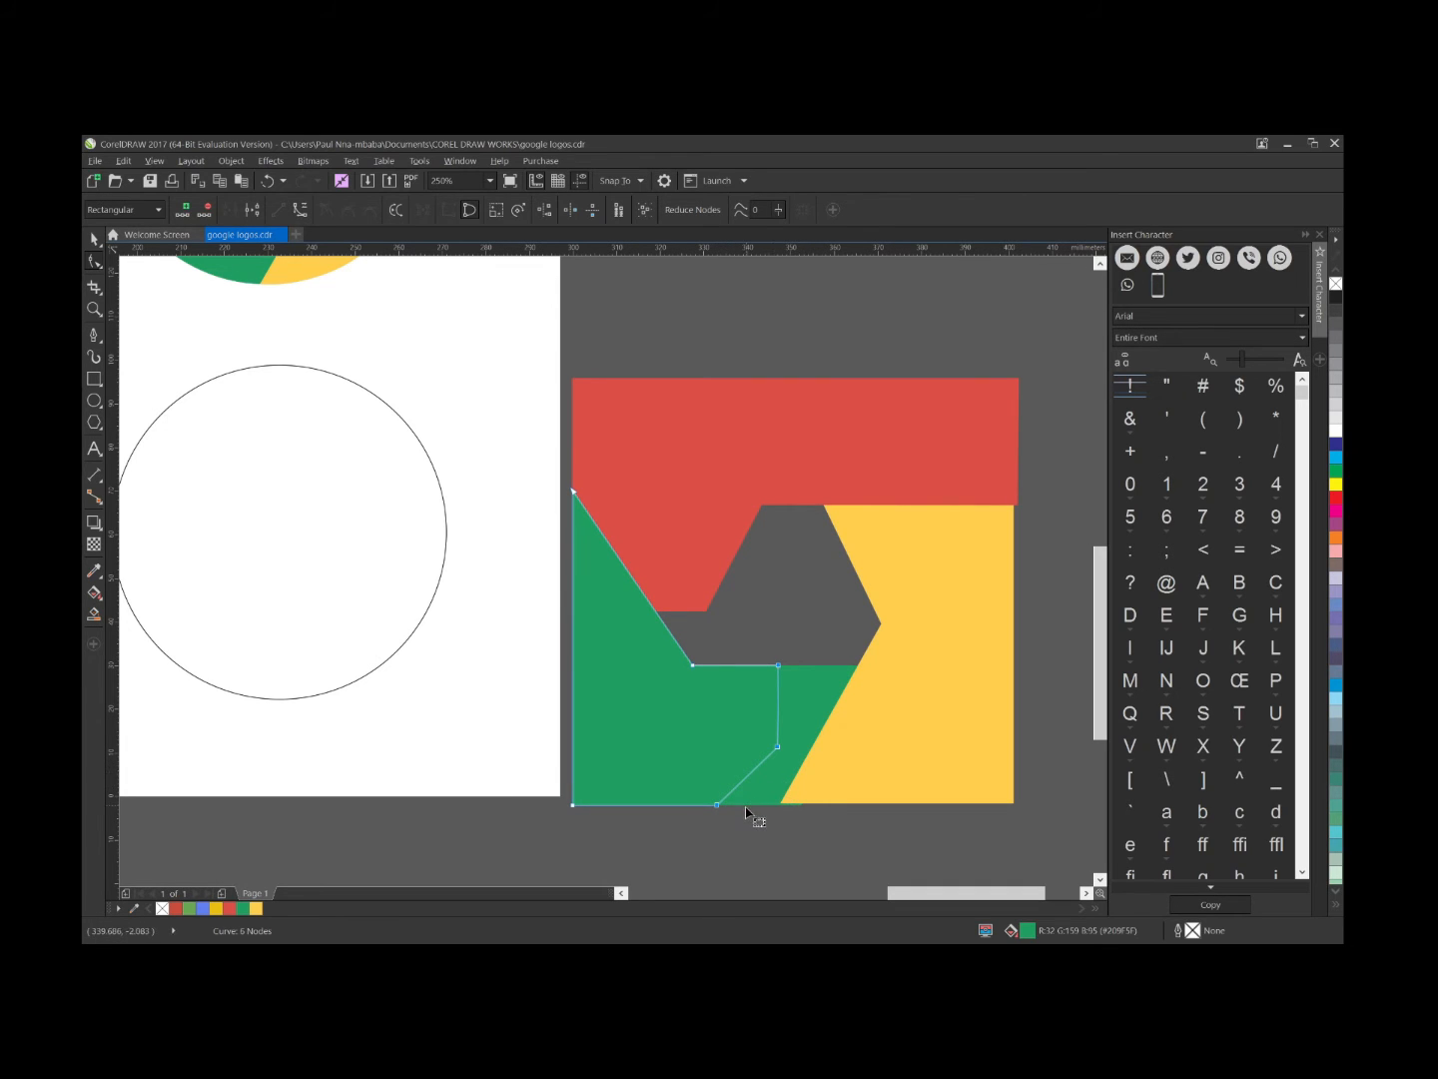
left_click(746, 817)
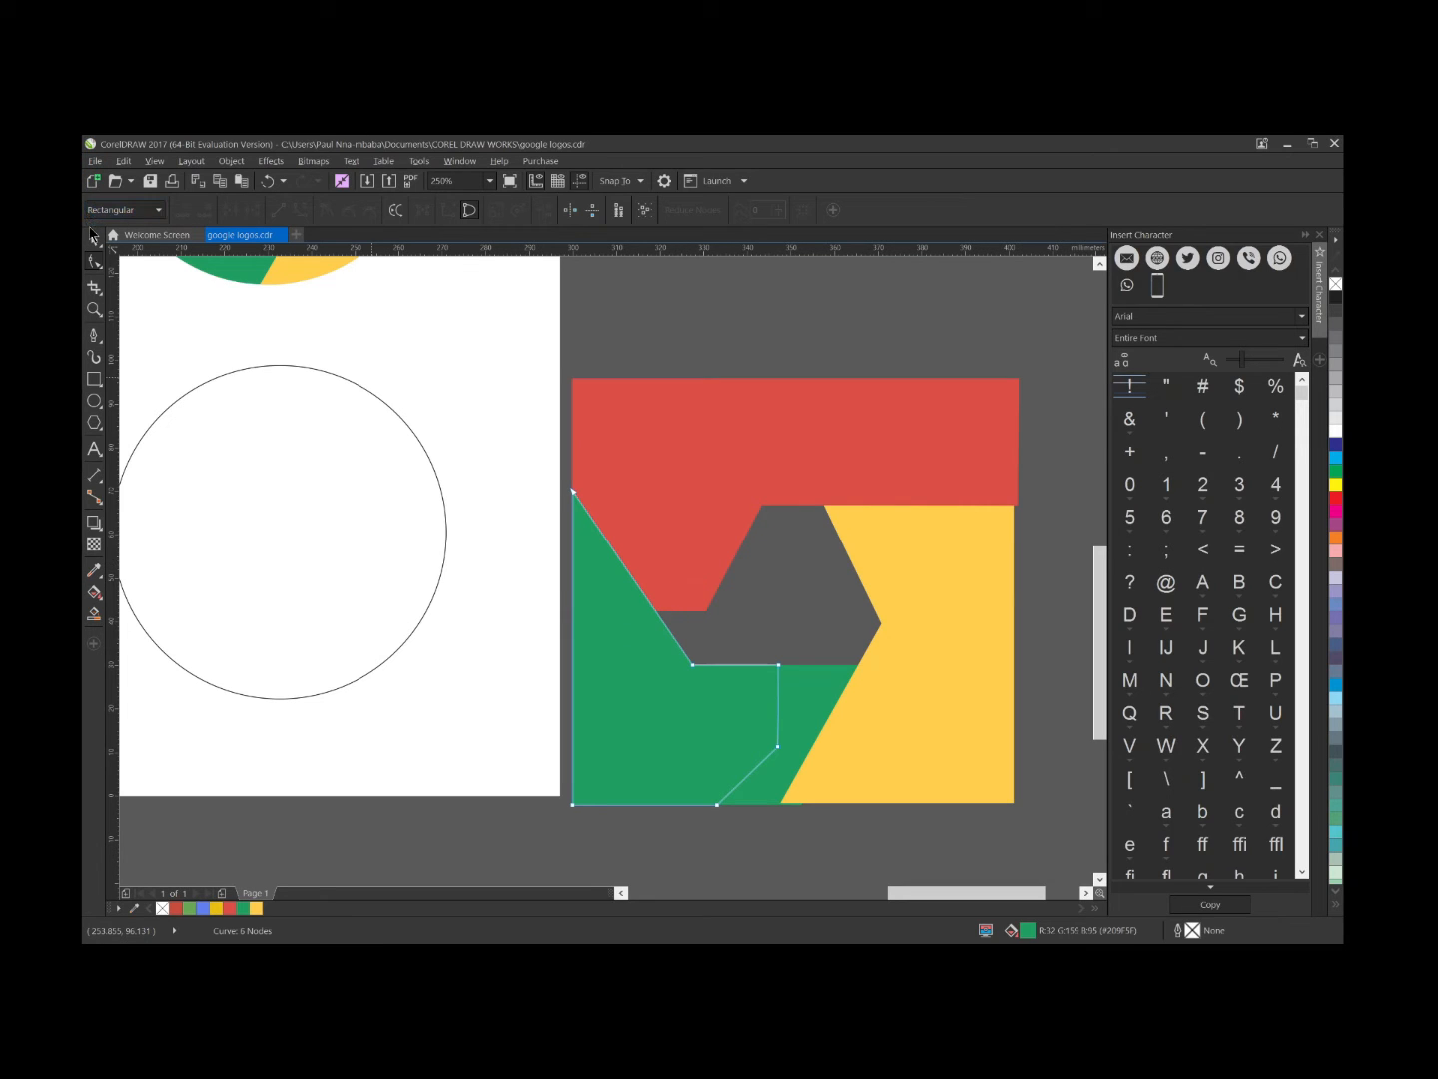
Stretch the red polygon downward to about 57 mm high
left_click(94, 239)
left_click(776, 456)
left_click(776, 461)
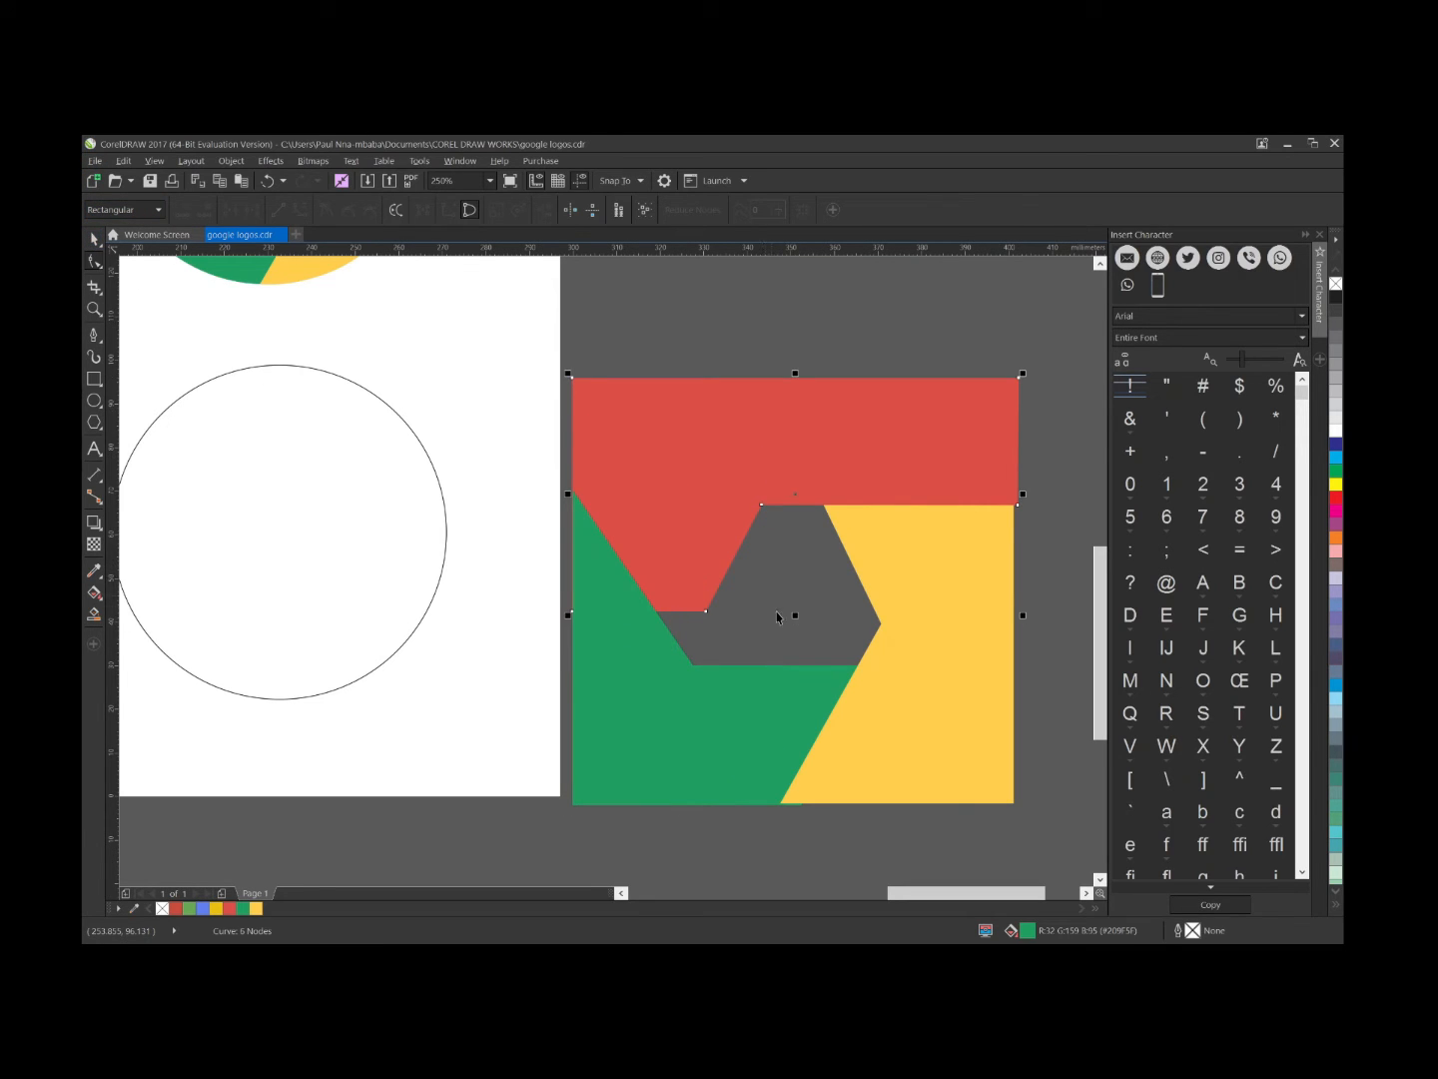
left_click_drag(794, 618, 796, 630)
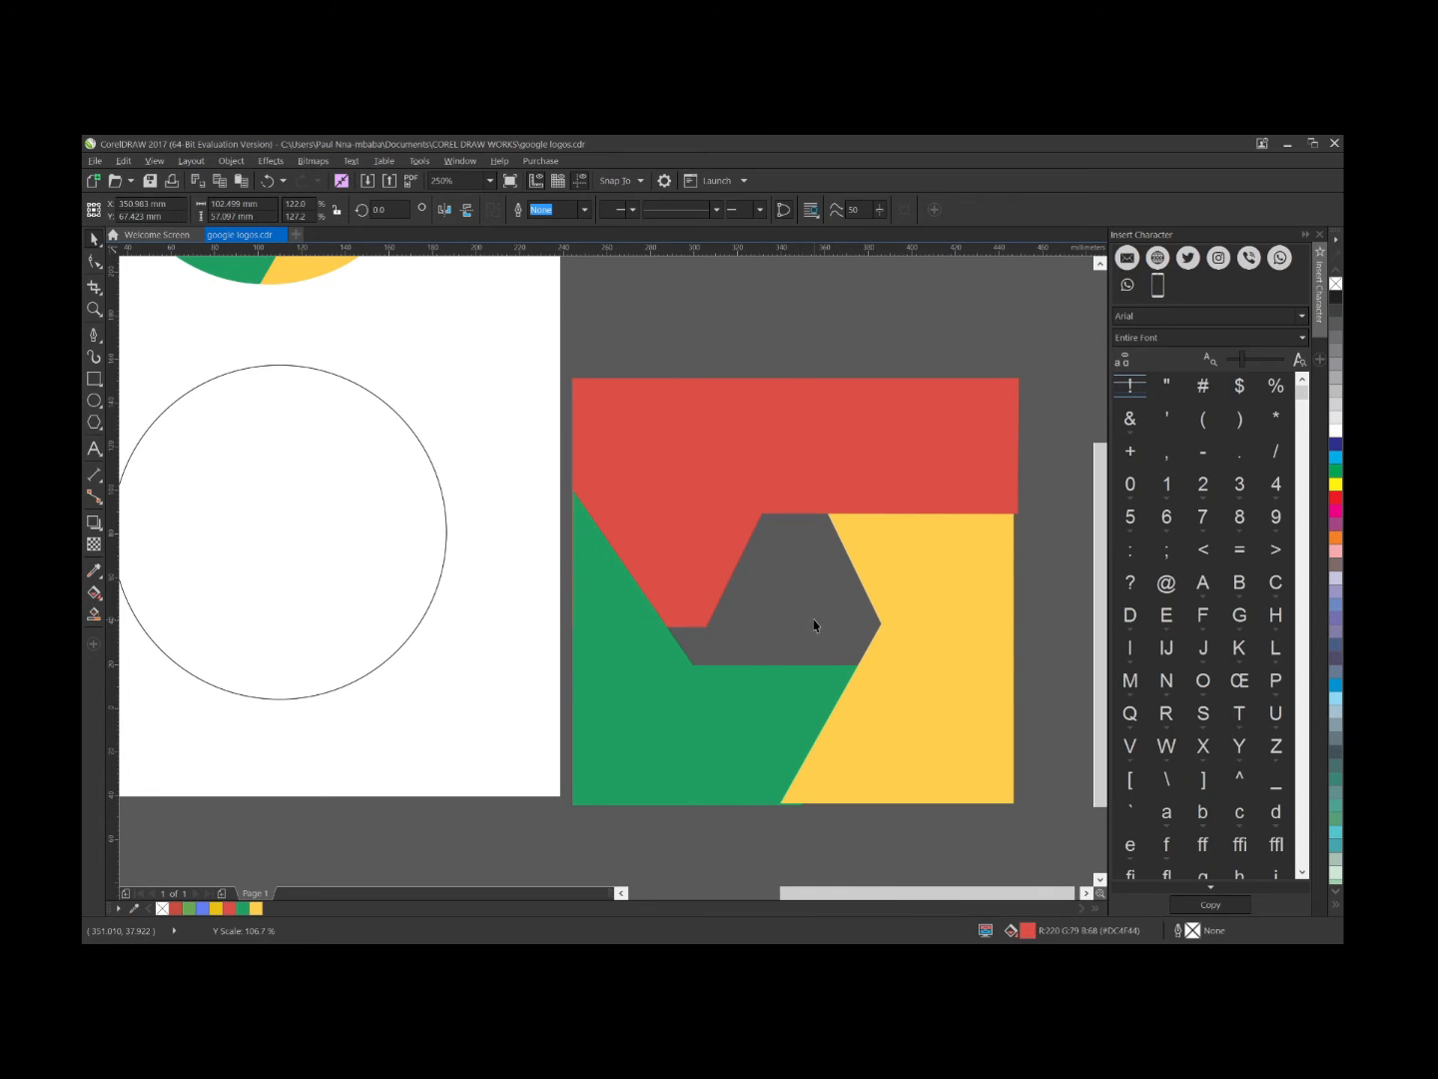
Select all four colored polygons and group them
scroll(813, 620, "down", 2)
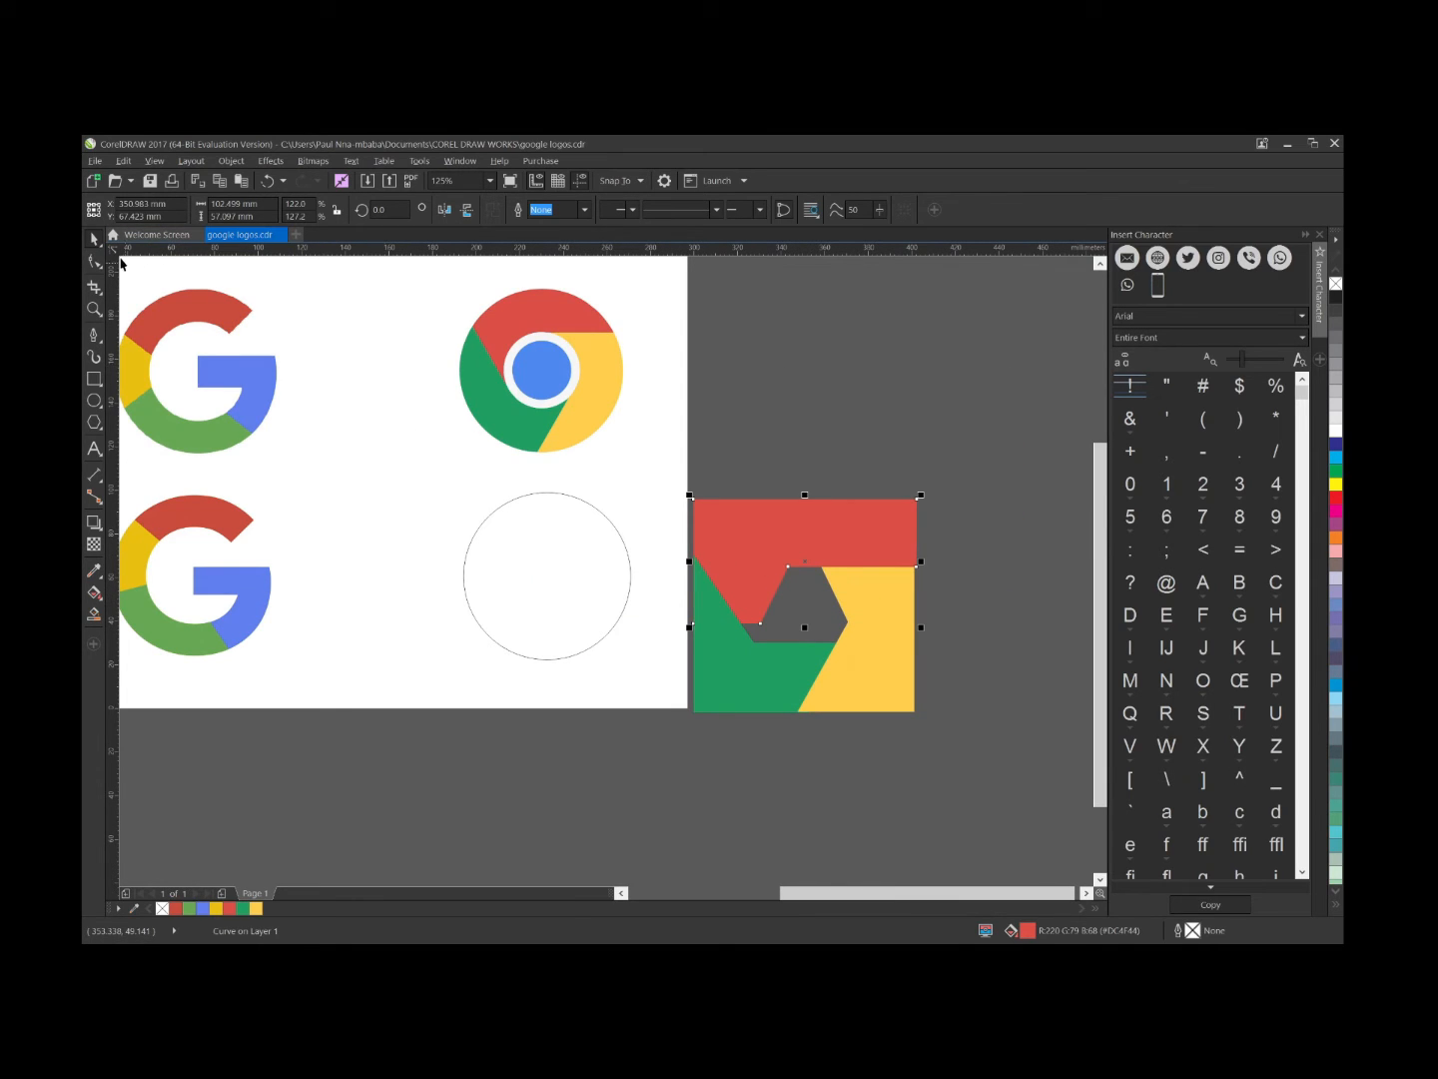
left_click(967, 553)
left_click_drag(911, 545, 655, 761)
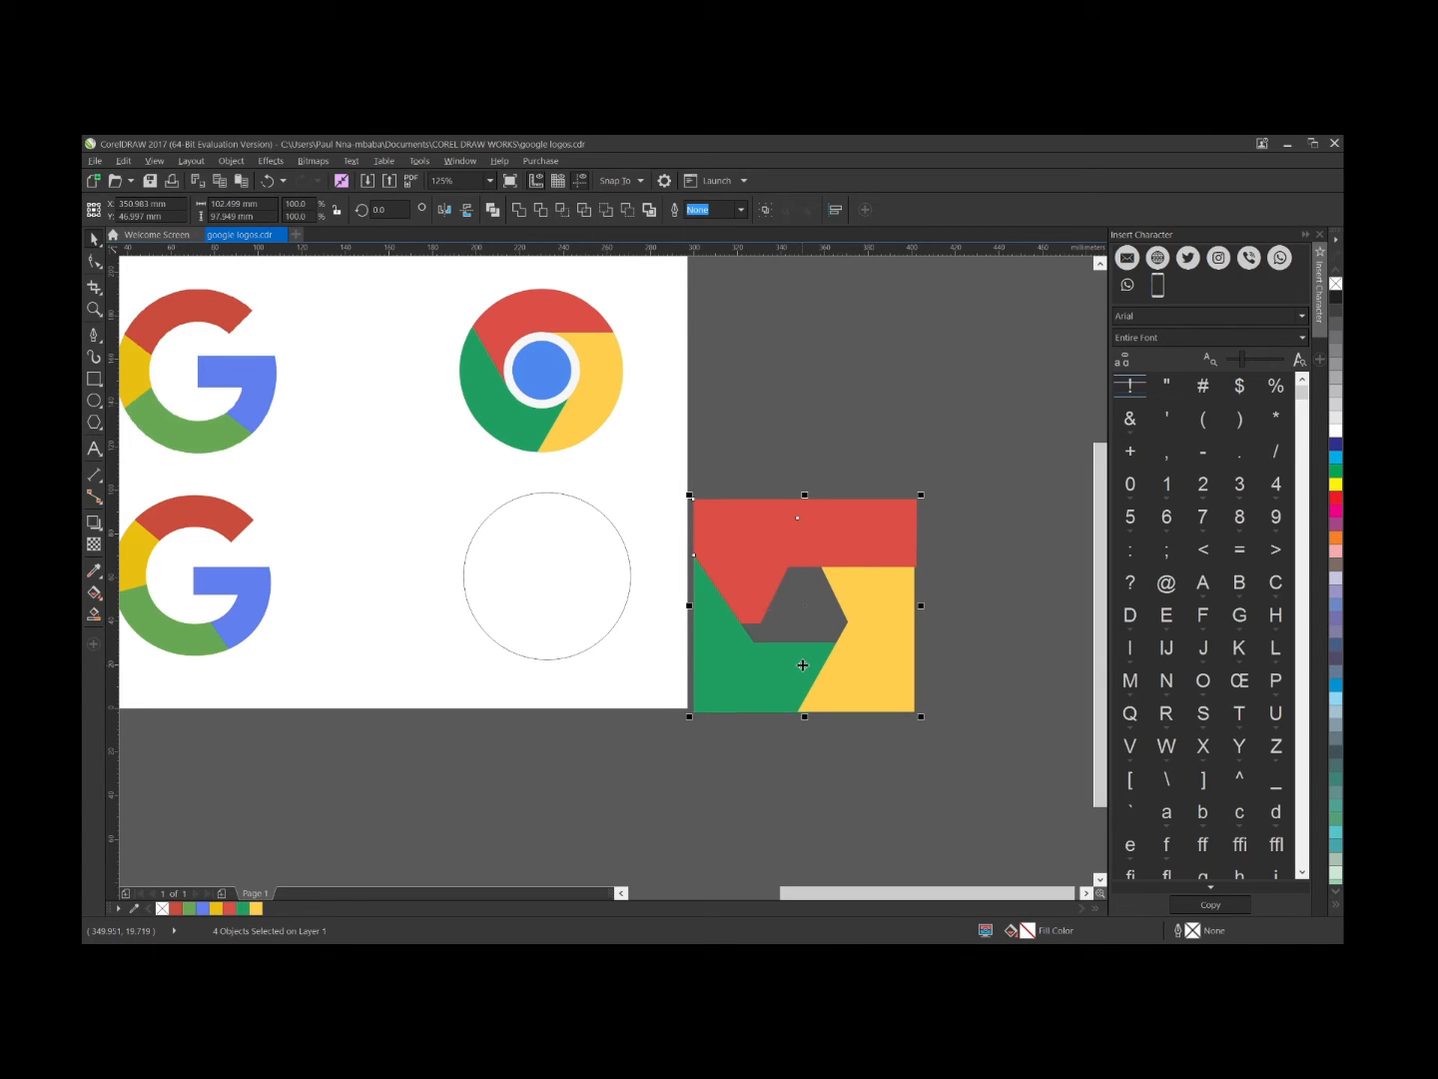
left_click(765, 209)
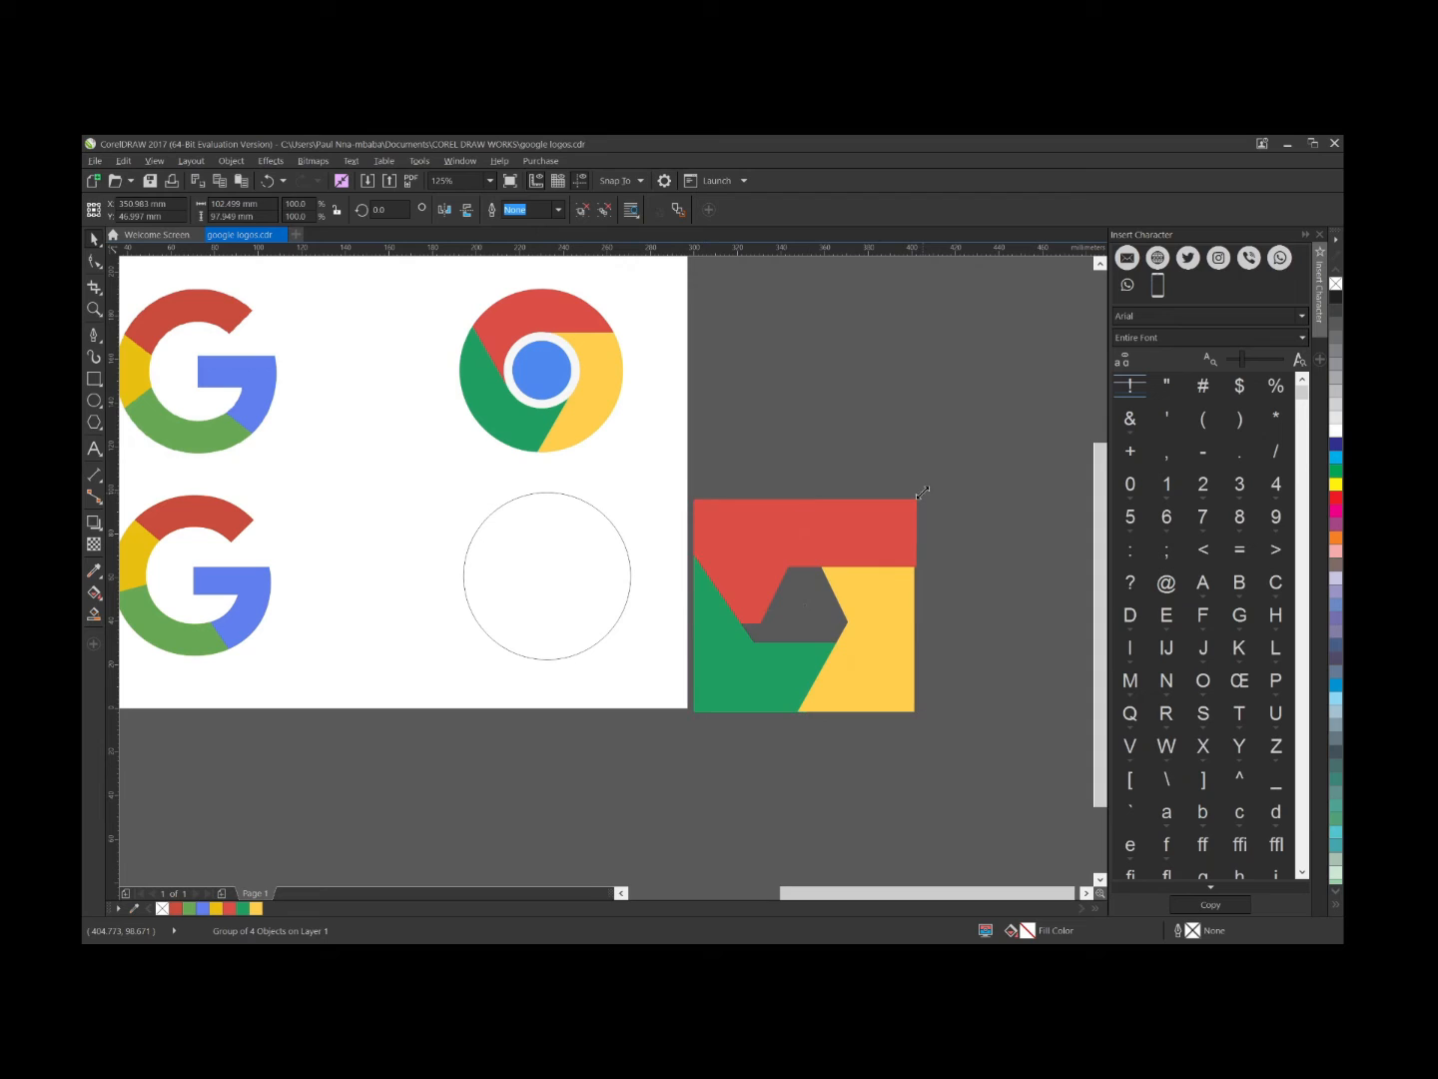
Scale the polygon group down to about 63 by 60 mm and PowerClip it inside the empty circle
left_click_drag(922, 491, 872, 575)
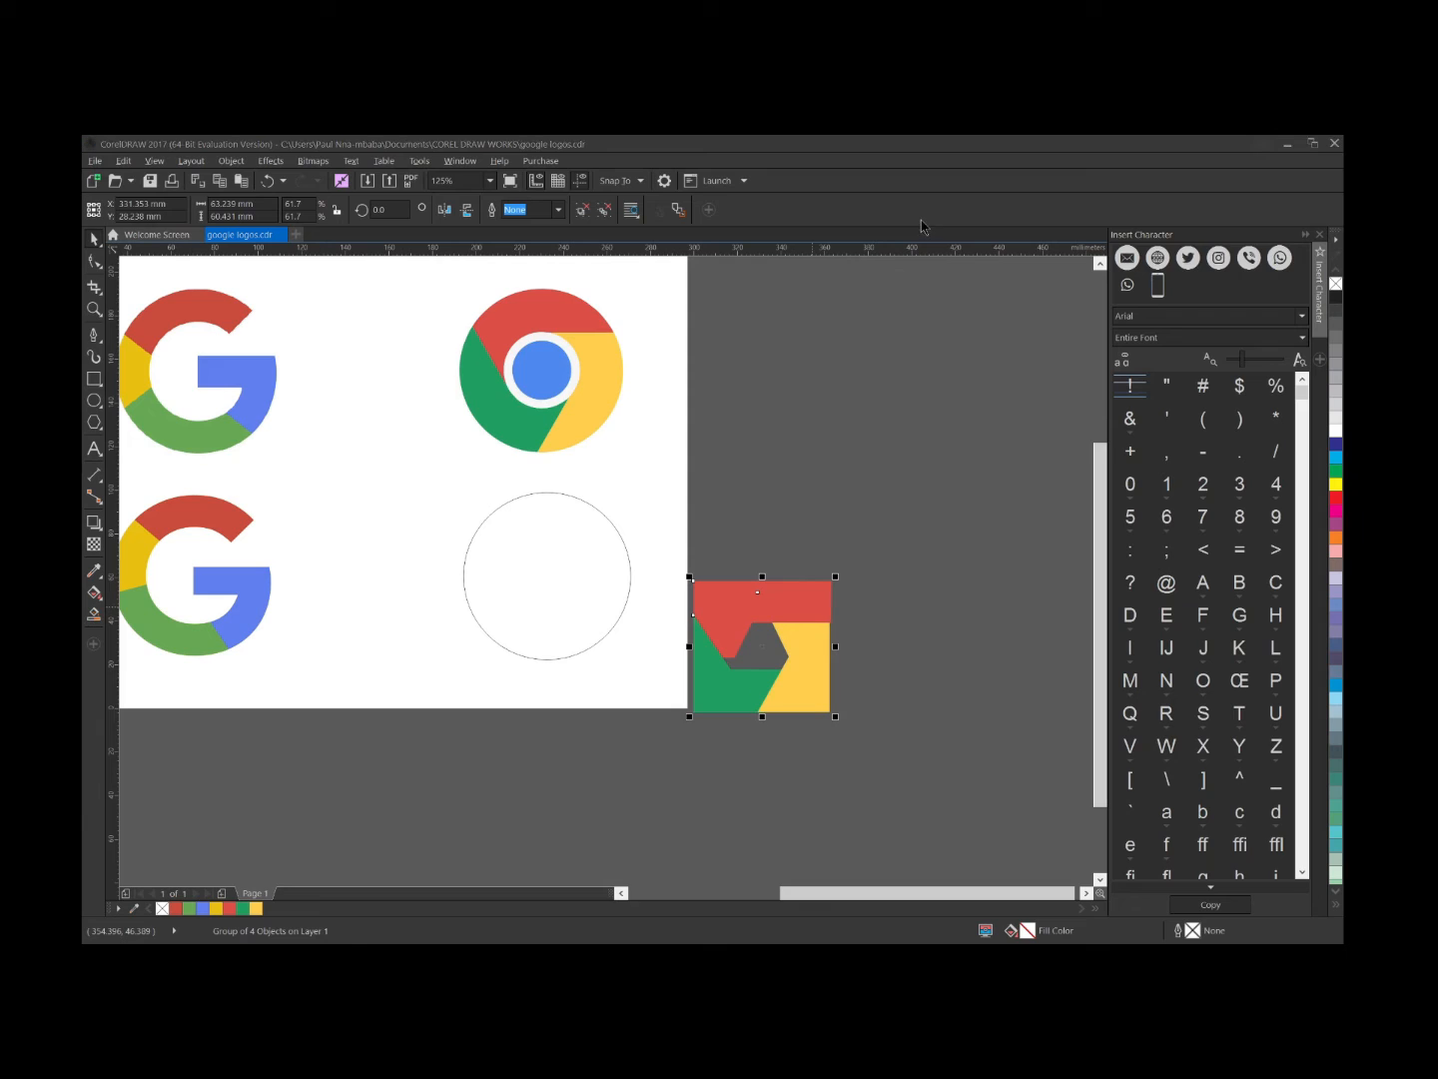
left_click(901, 264)
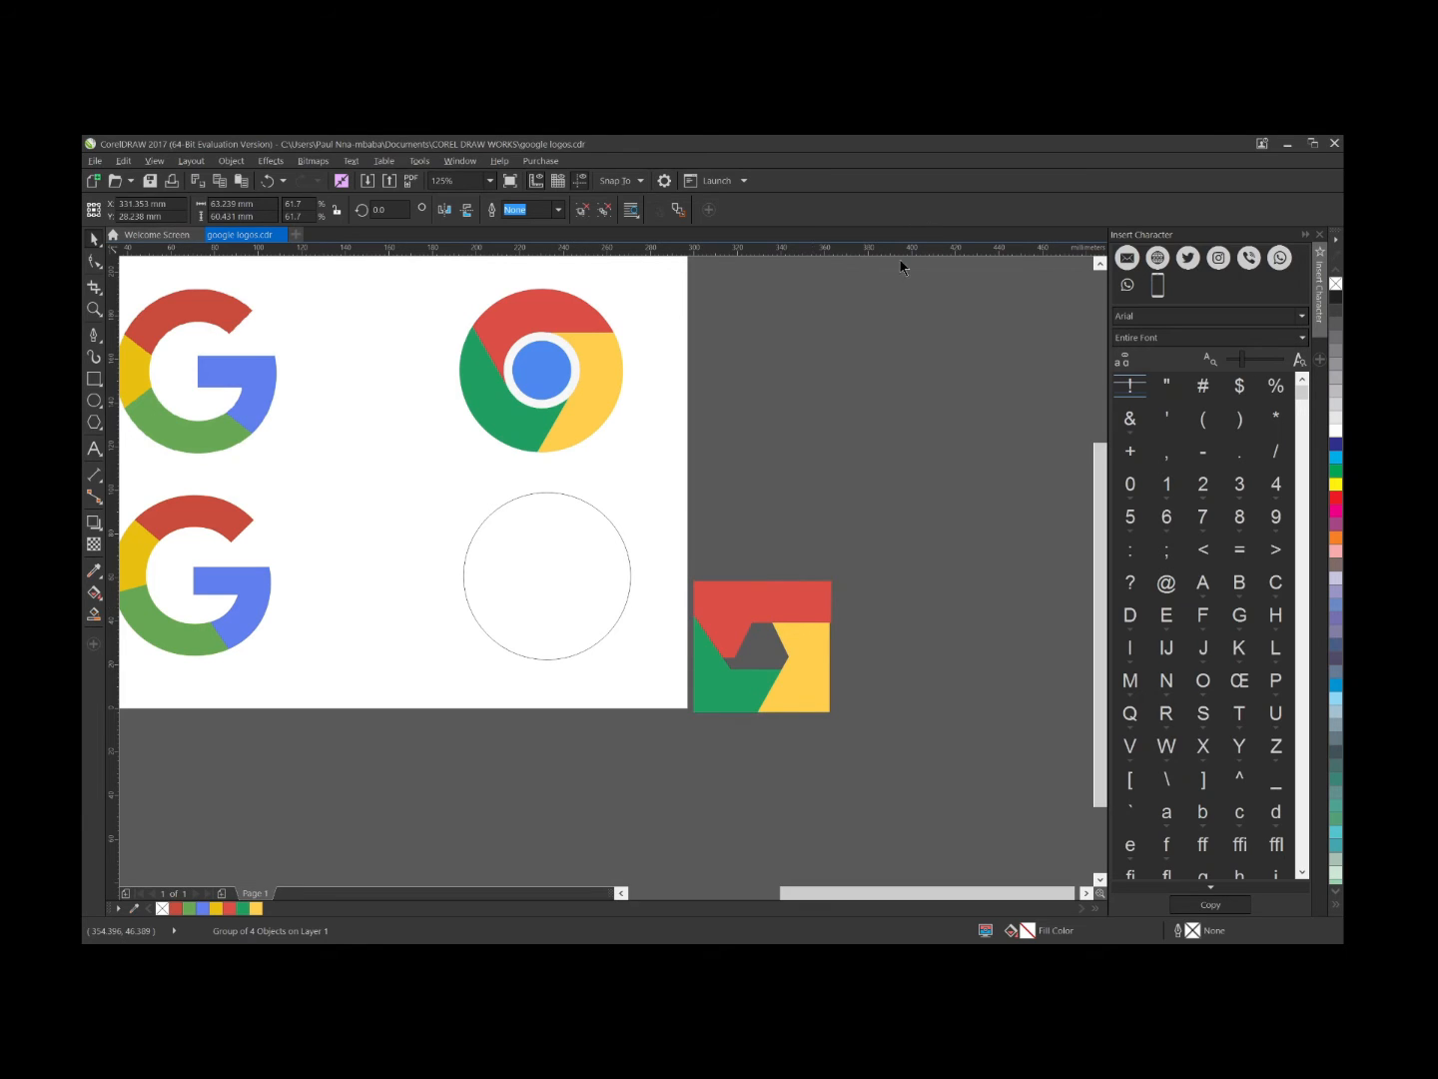
left_click(529, 548)
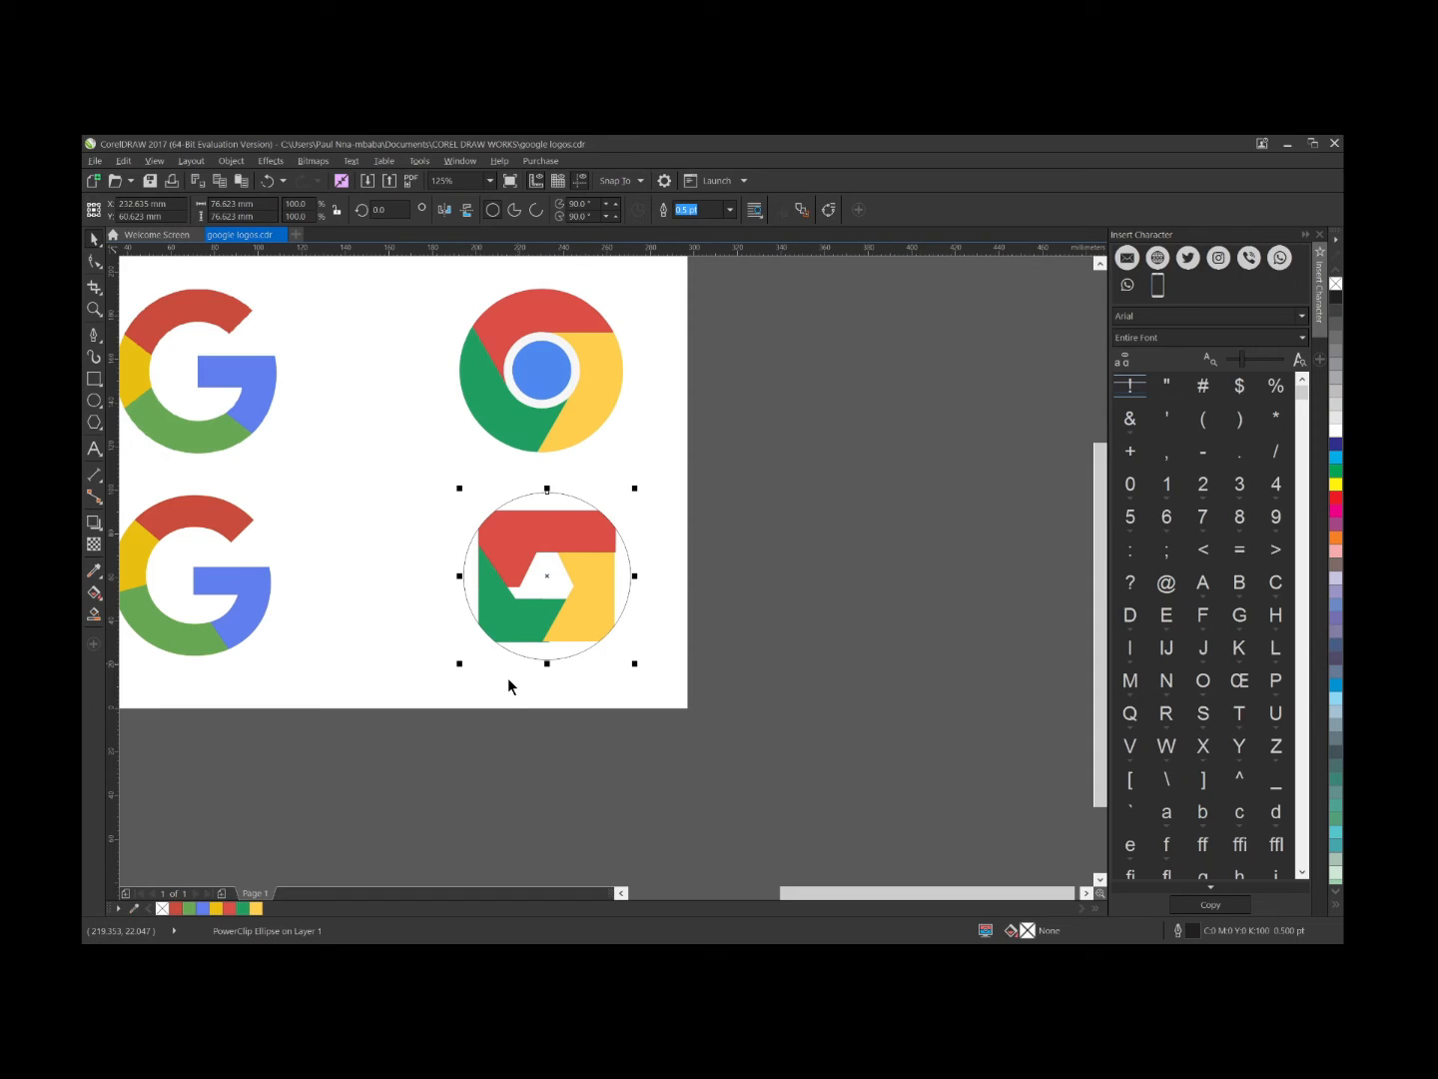
Edit the circle's PowerClip contents, enlarge the group from its center to about 85 by 81 mm, and finish editing
left_click(508, 680)
left_click(584, 598)
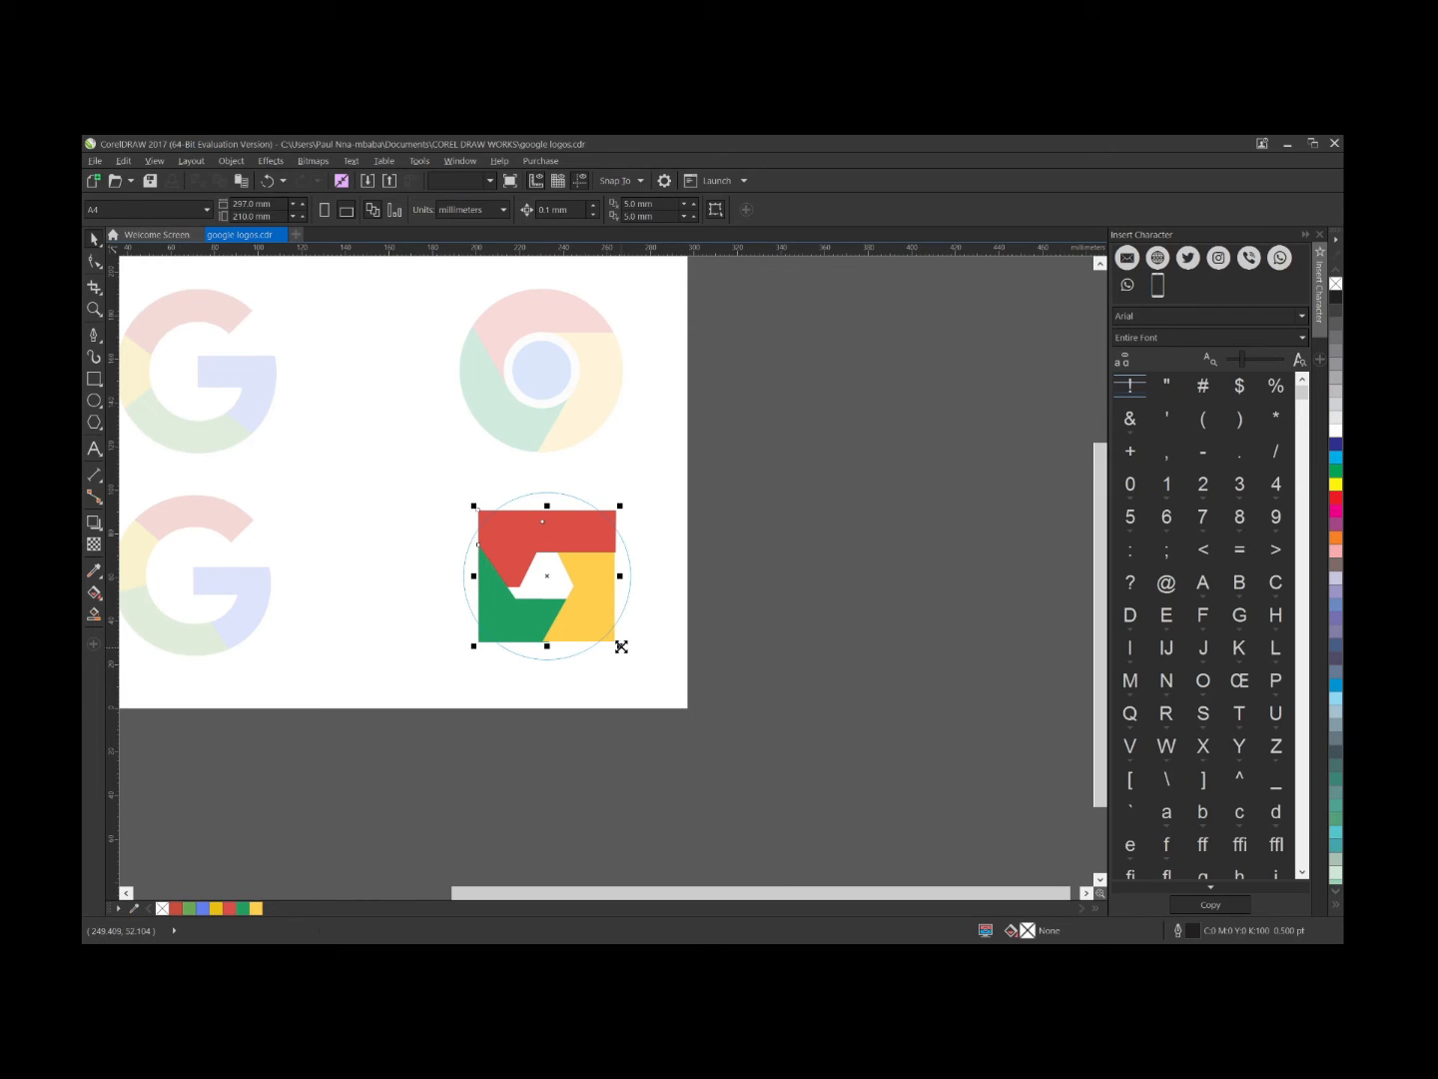
left_click_drag(620, 646, 645, 671)
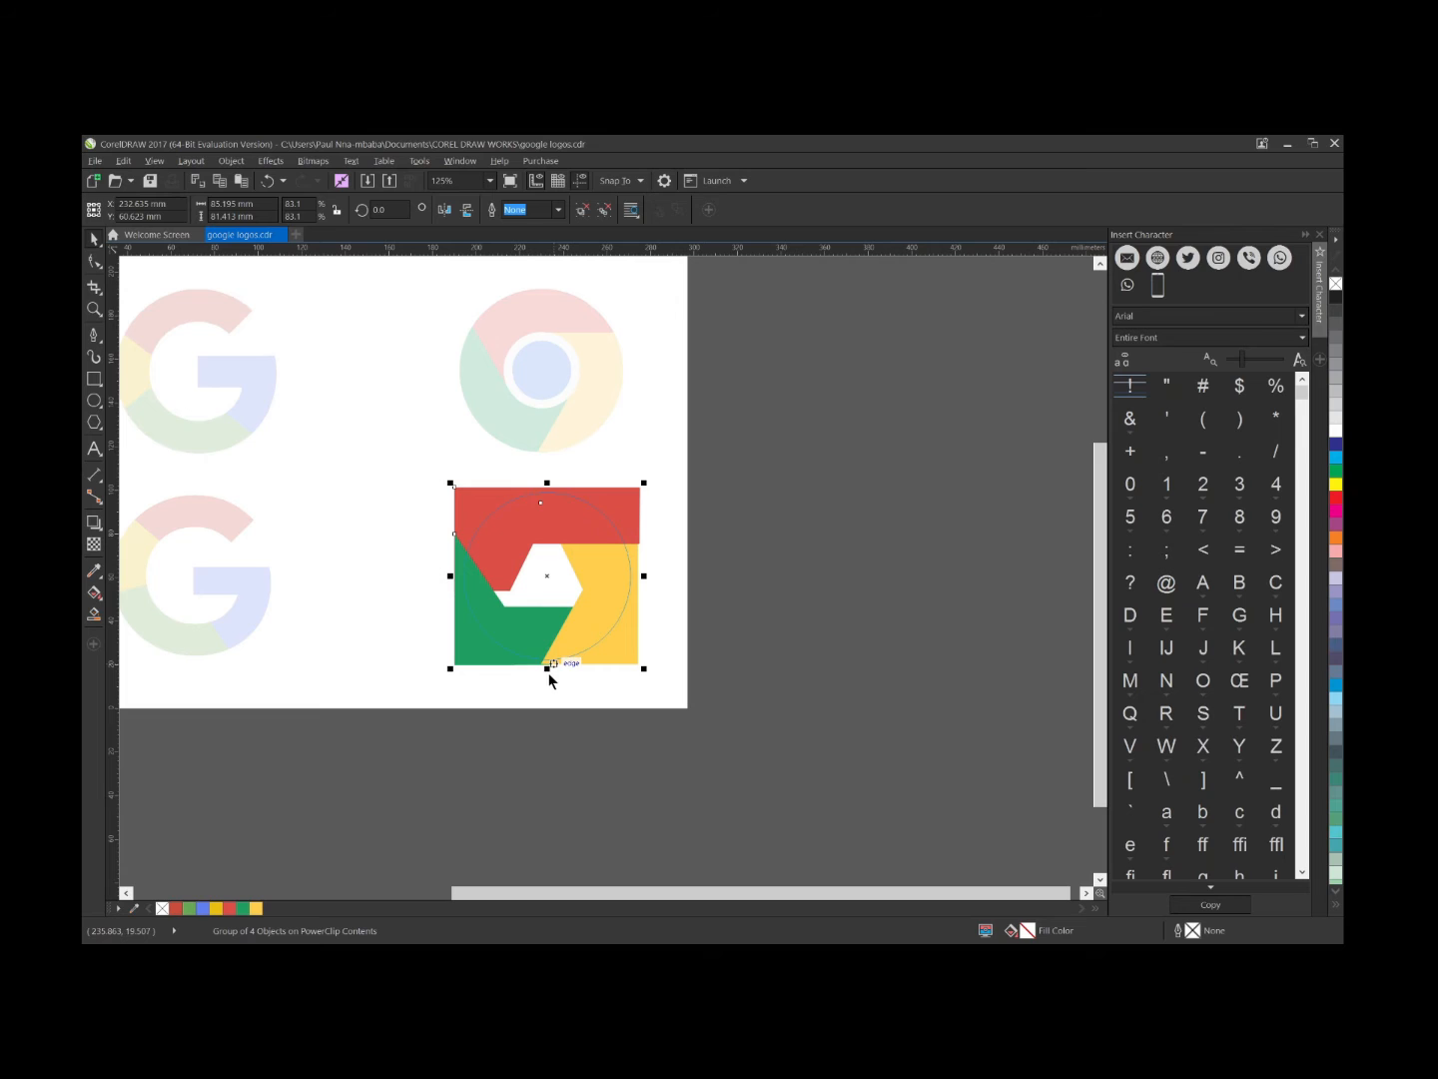
left_click(549, 675)
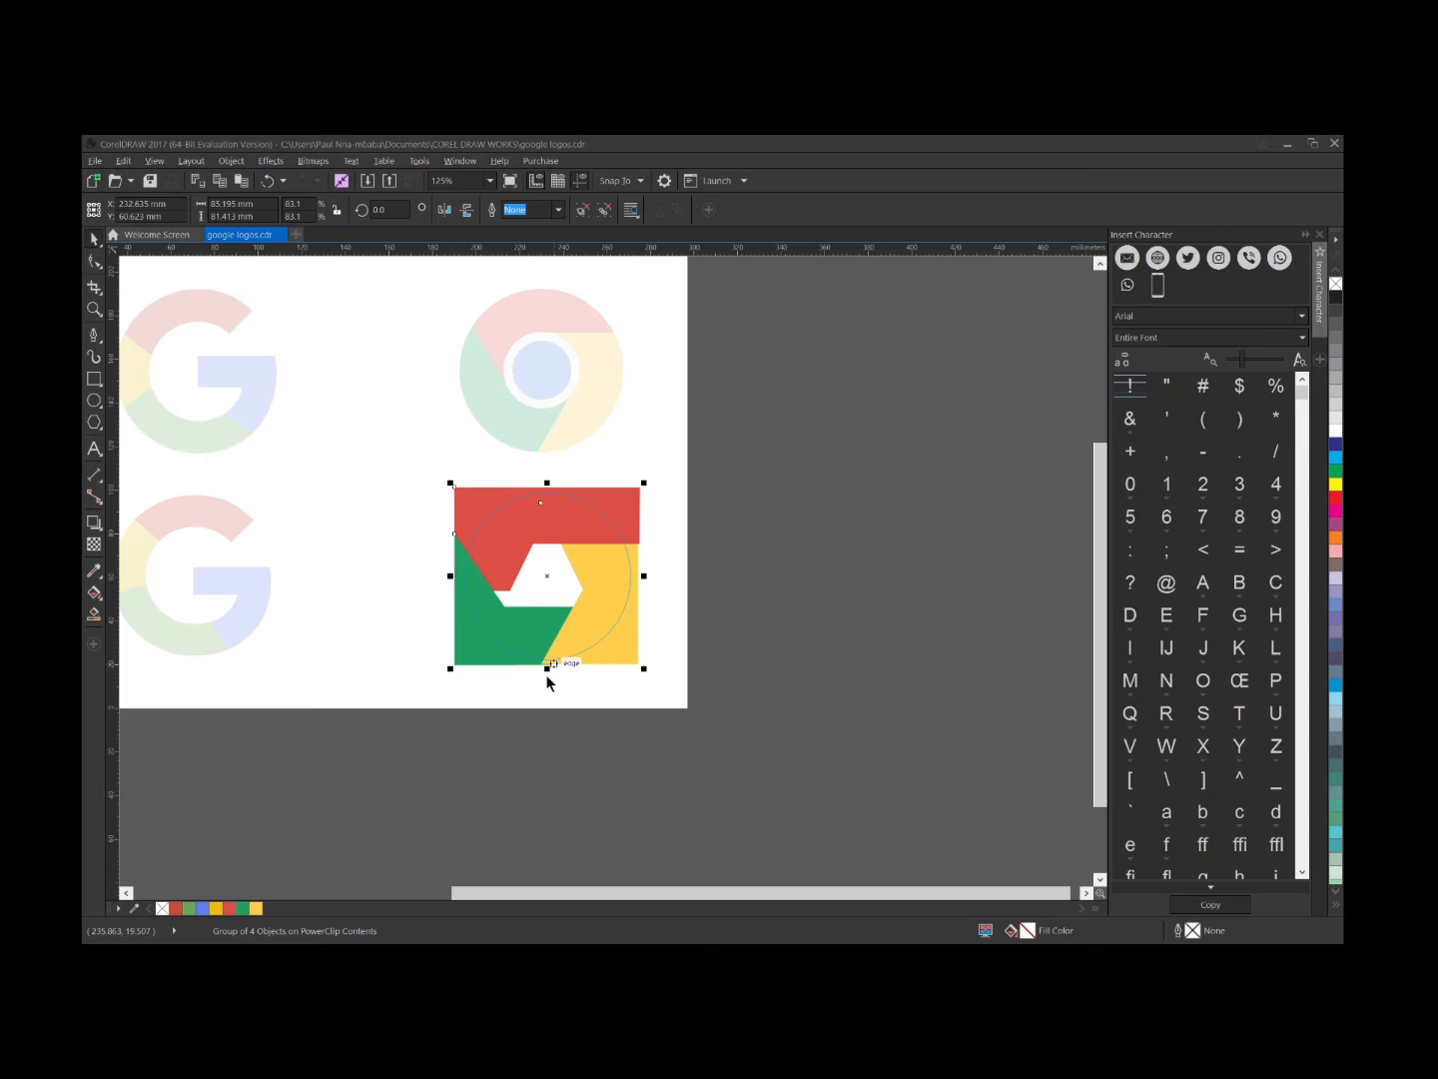
left_click(861, 619)
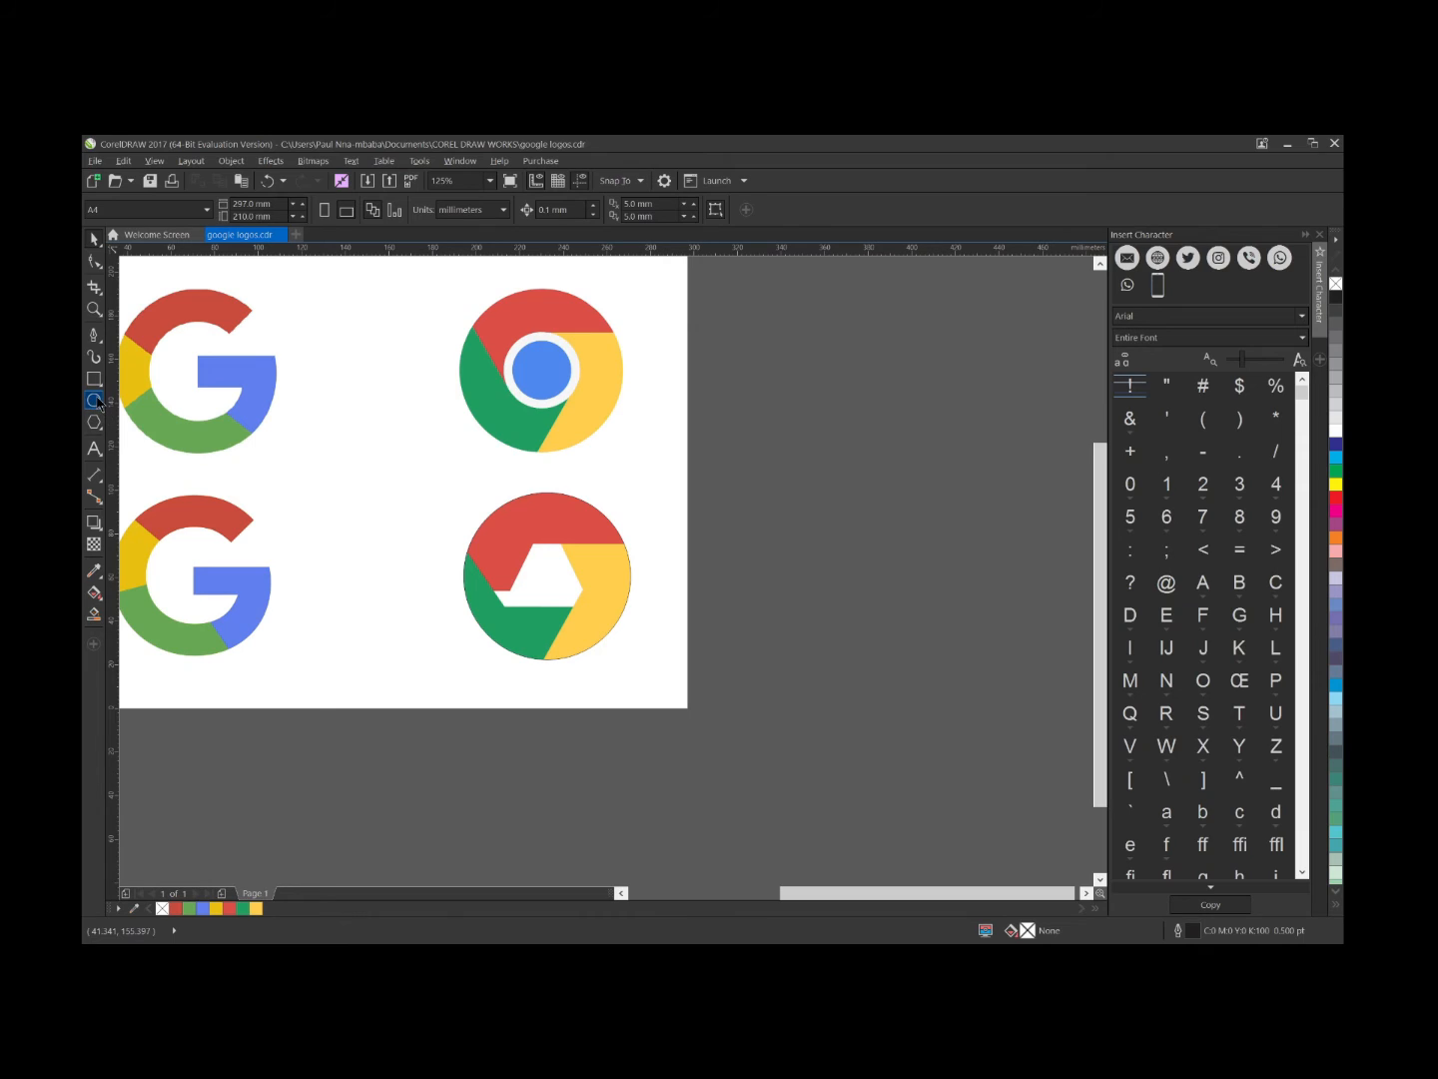
Make a concentric copy of the lower Chrome PowerClip circle, scaled from its center to about 39 mm (51%)
left_click(590, 596)
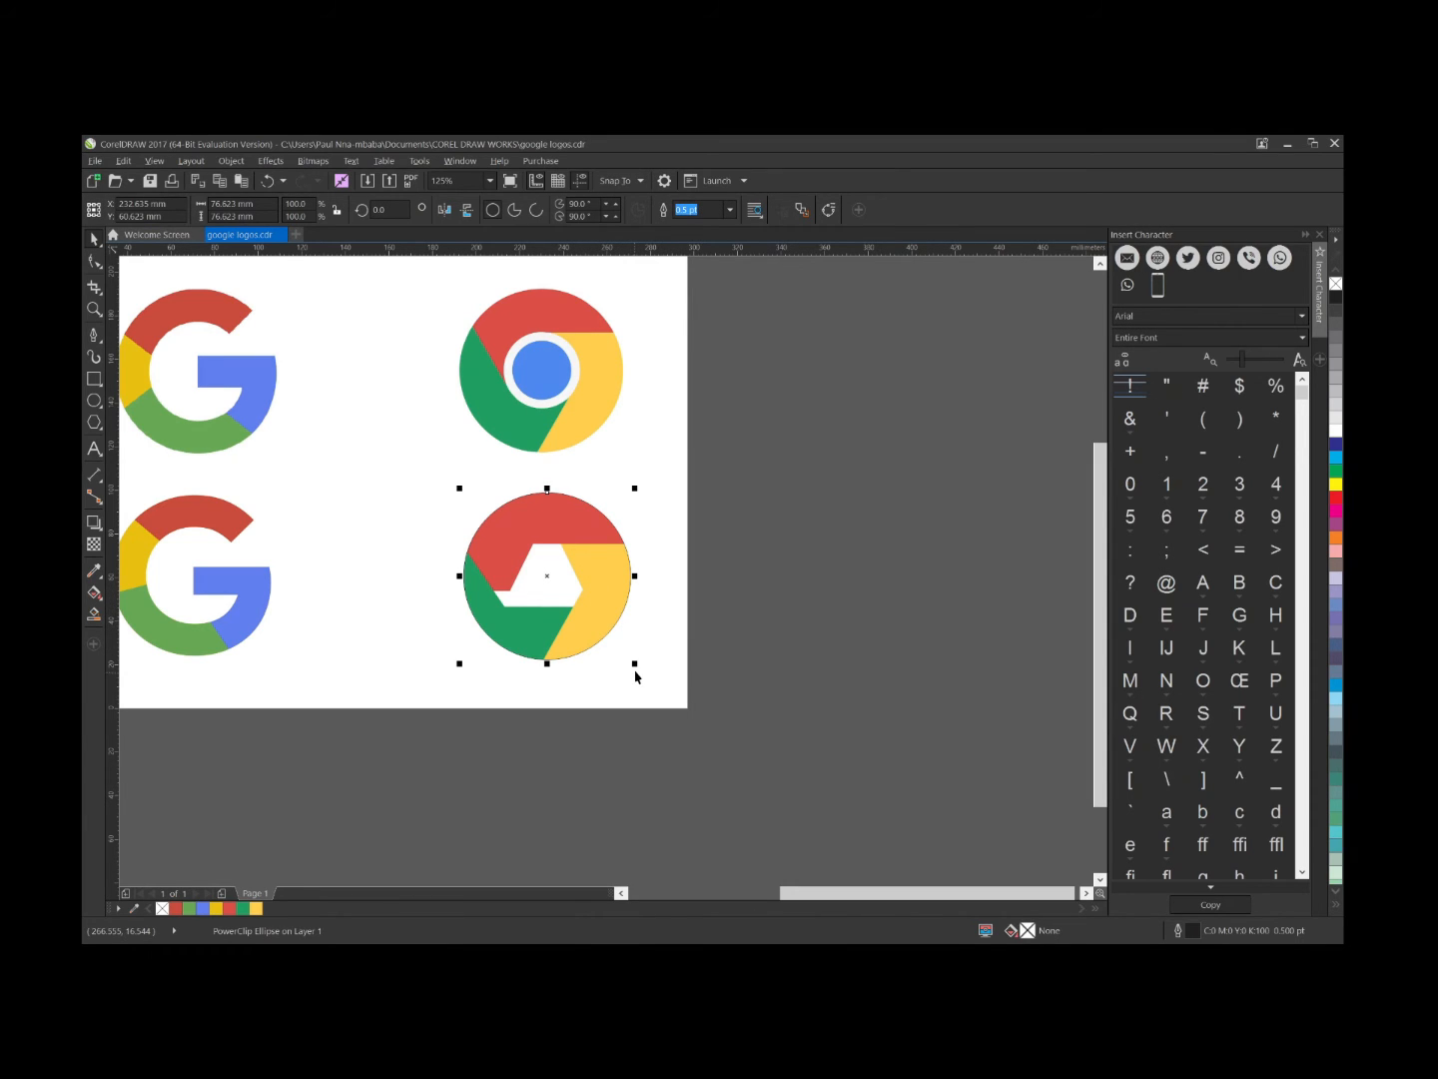
left_click_drag(635, 663, 598, 640)
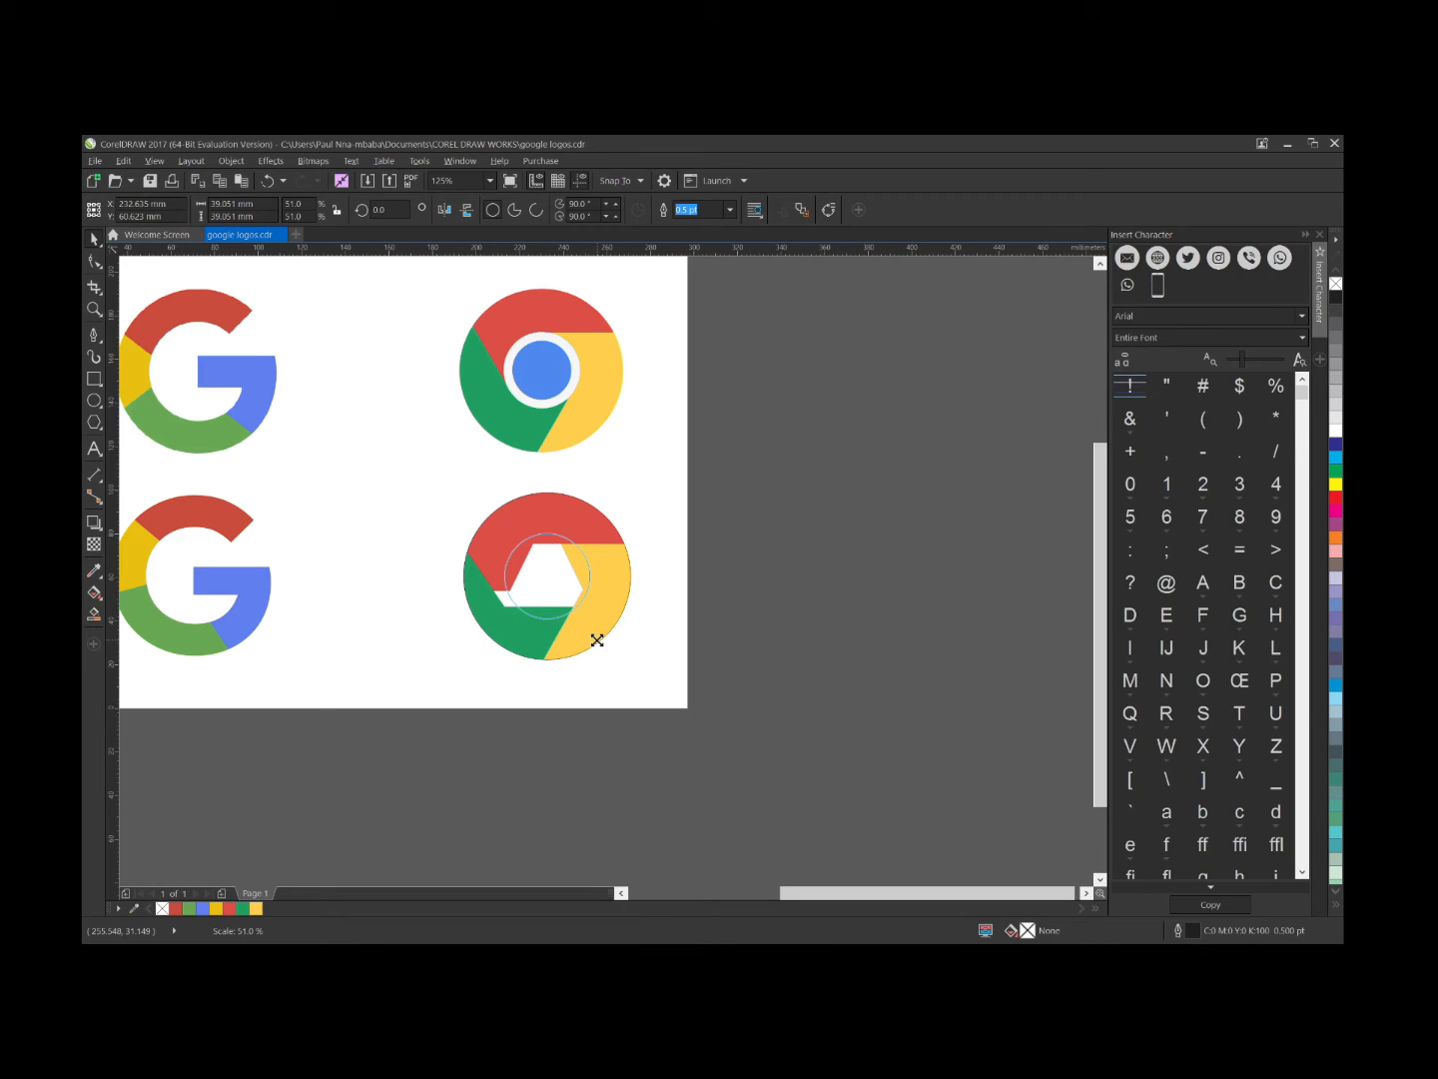
left_click_drag(598, 640, 599, 644)
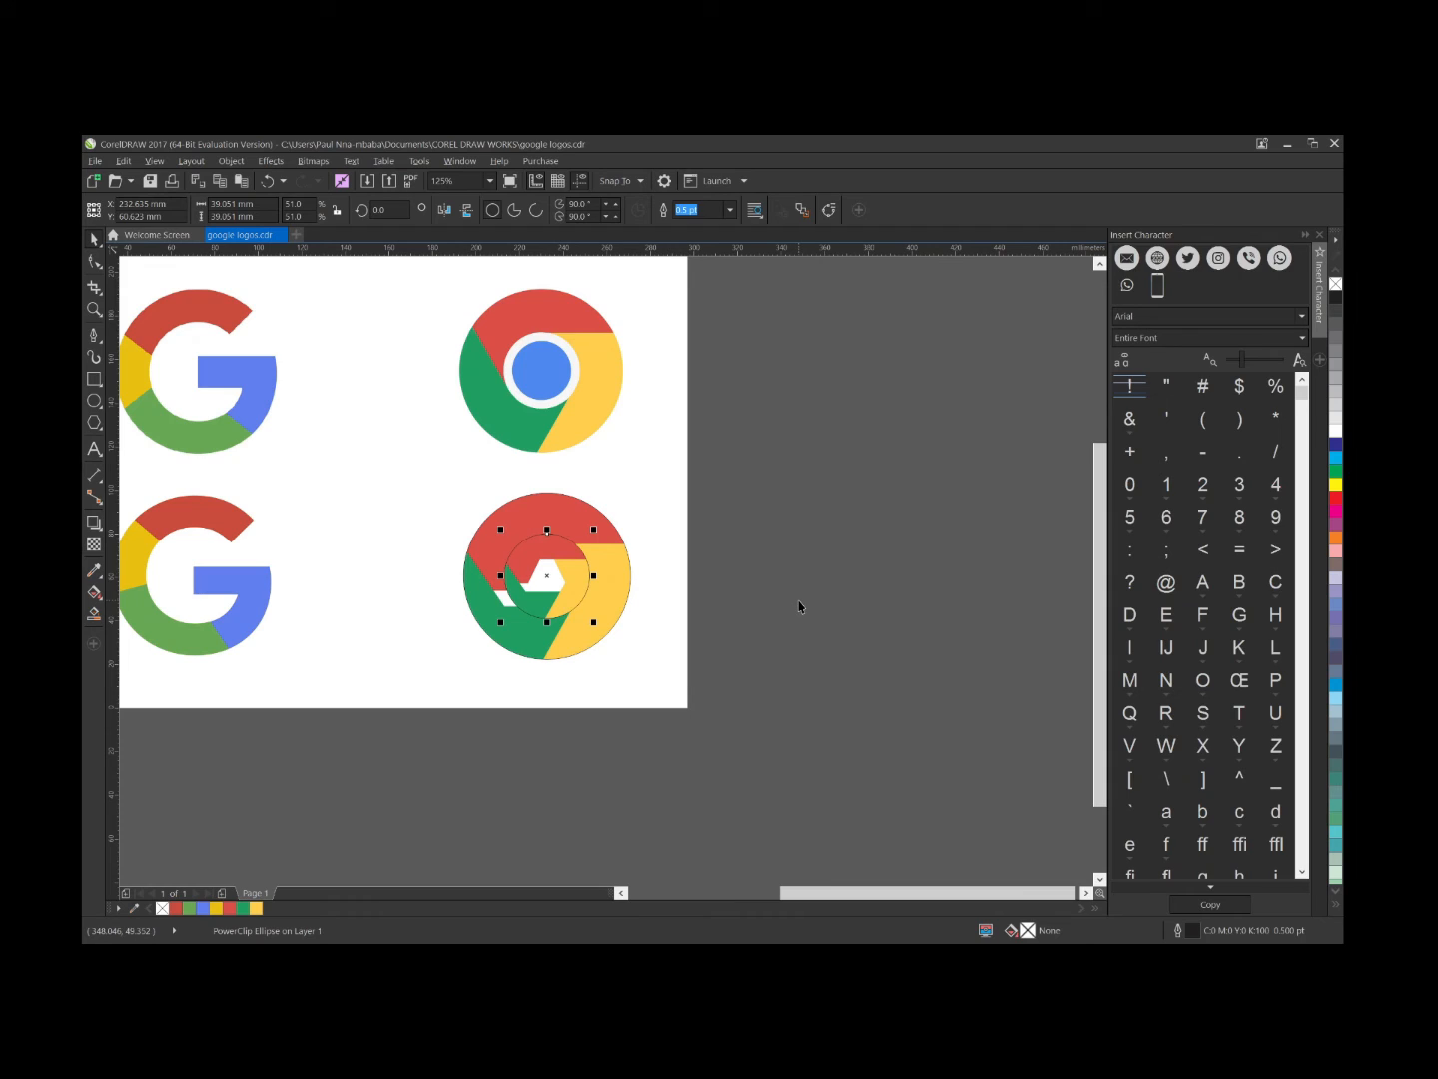
Extract and delete the small circle's PowerClip contents, and turn the empty frame back into a plain ellipse
left_click(549, 643)
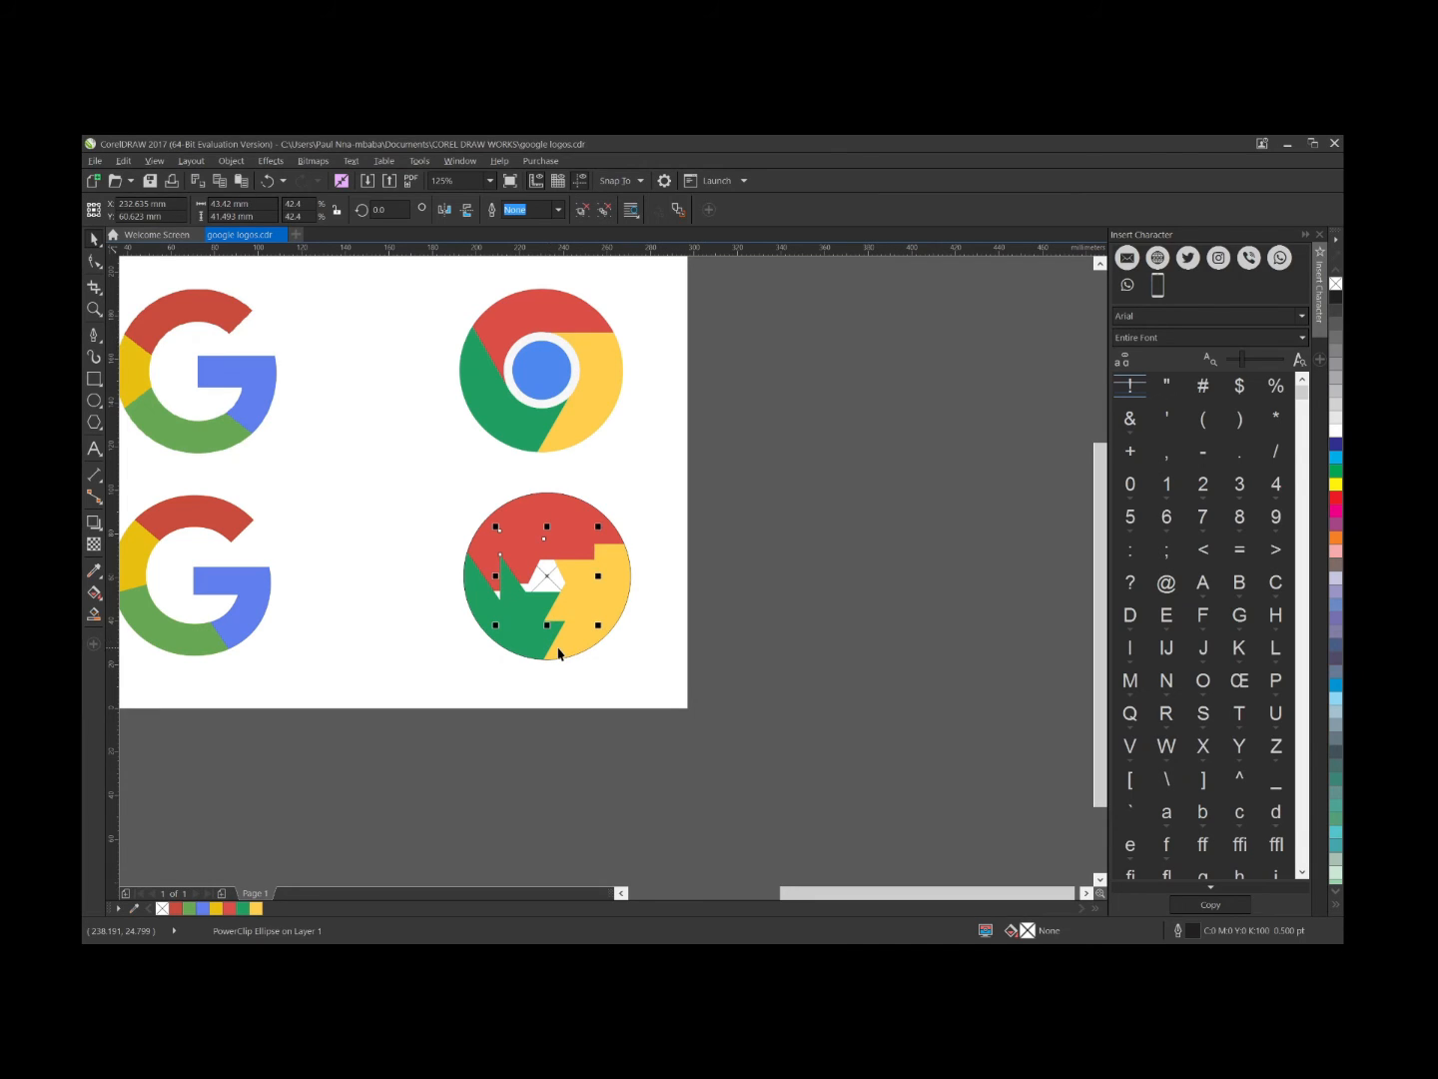
key("Escape")
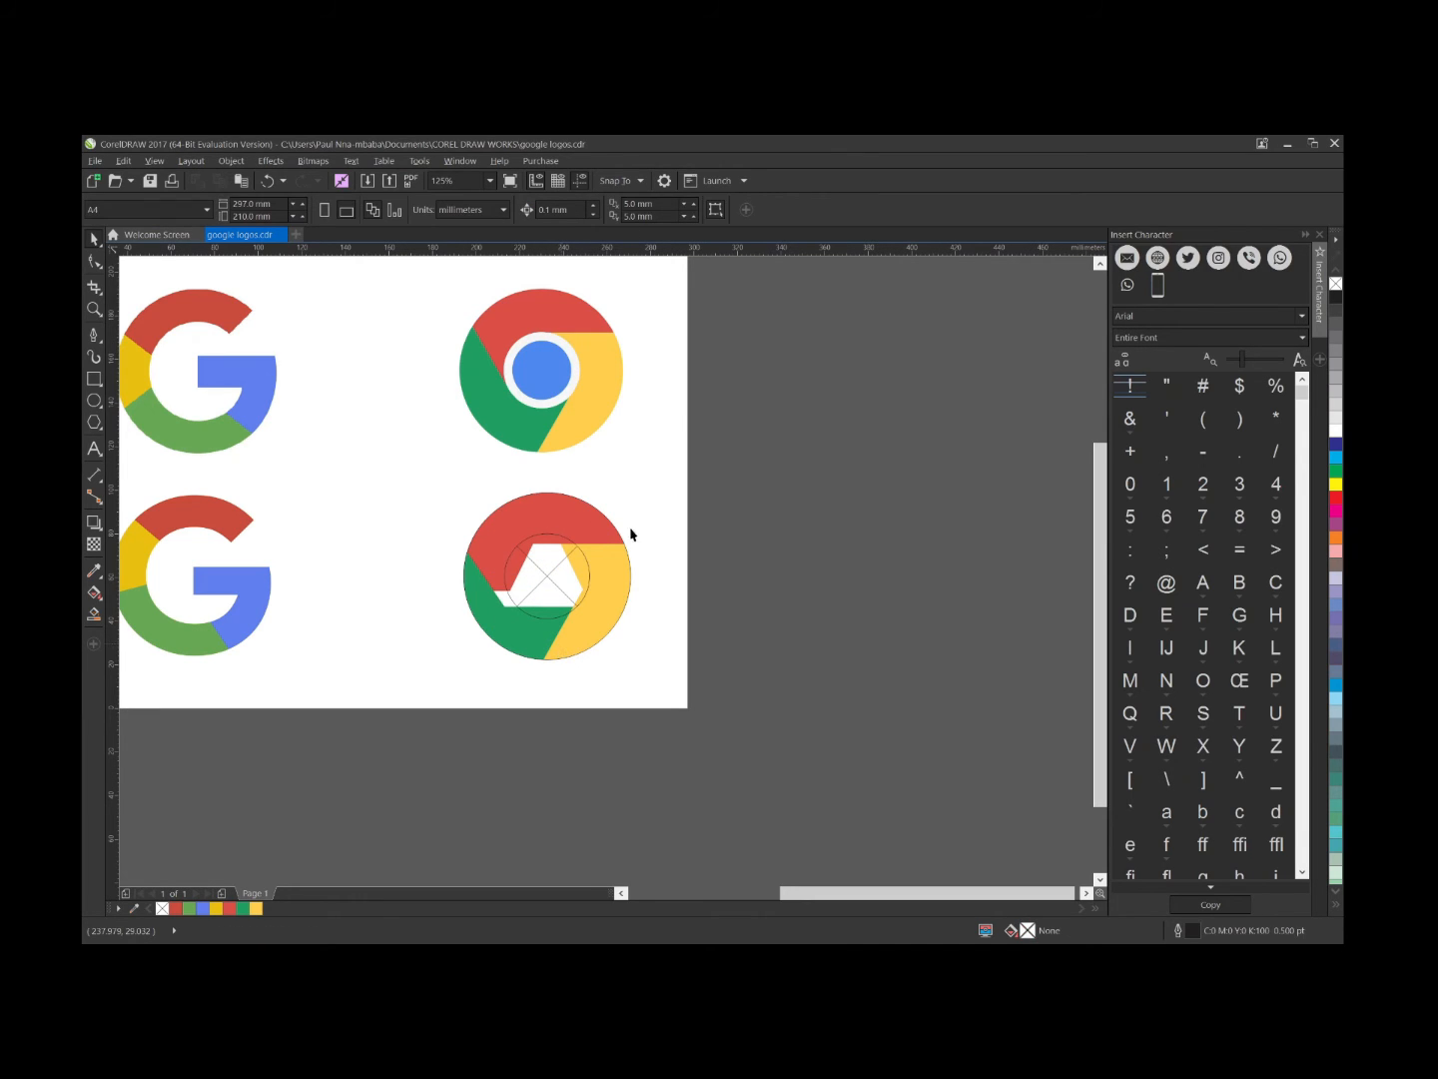
left_click(558, 594)
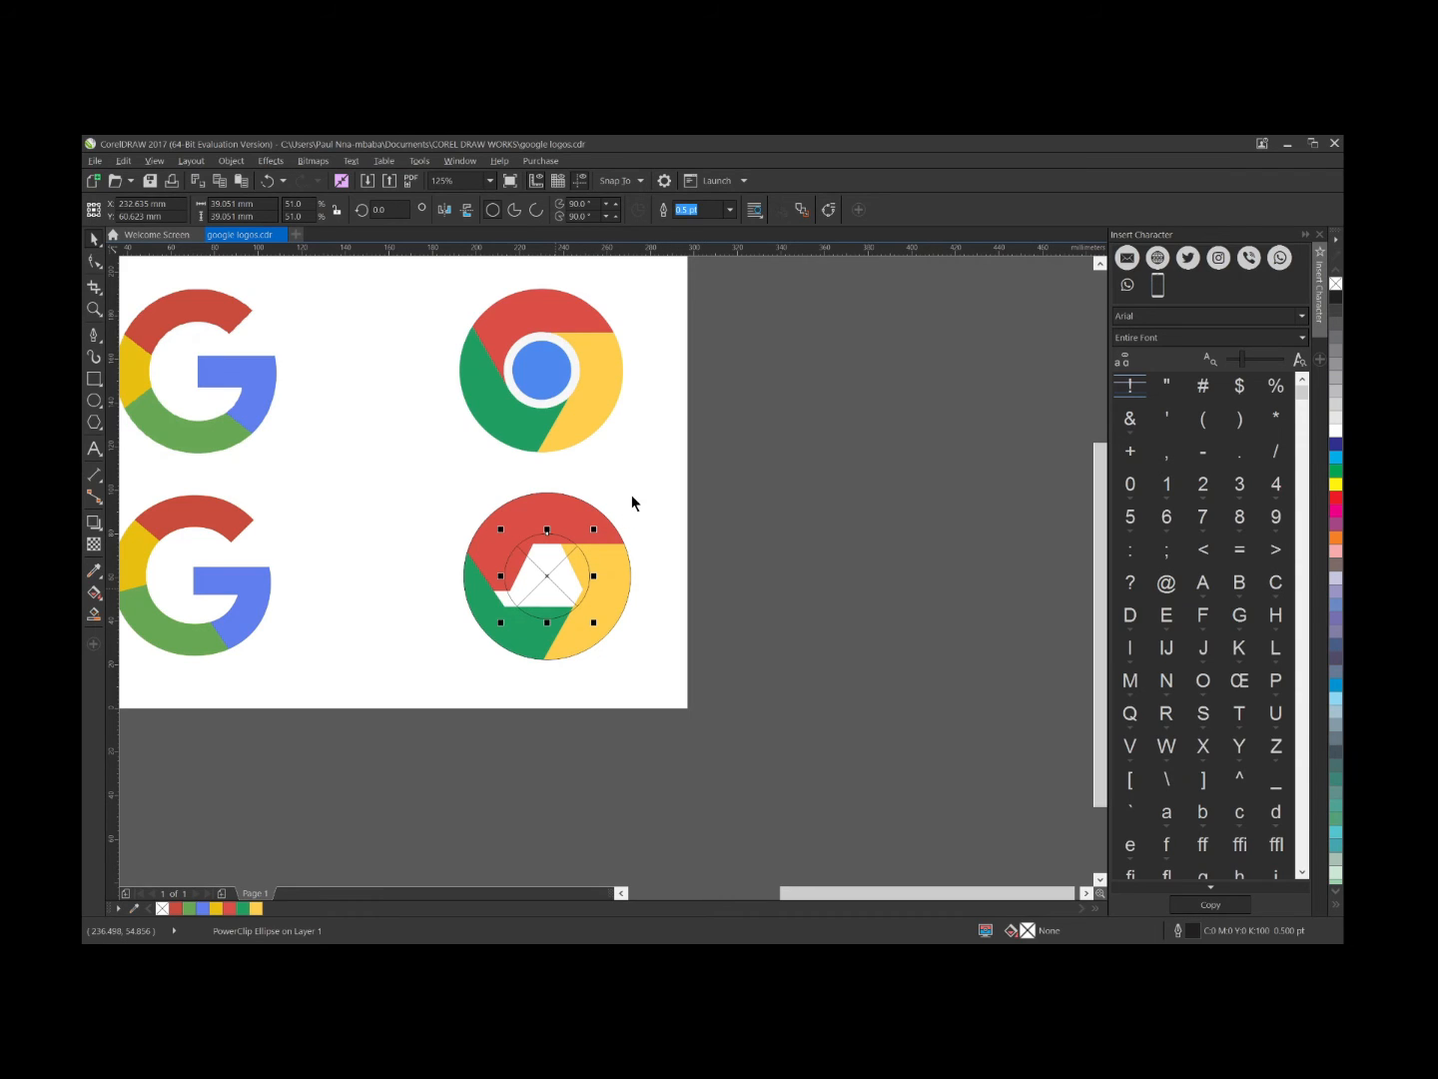
left_click(771, 527)
Sample the blue from the center of the upper Chrome logo and fill the small circle with it
left_click(94, 571)
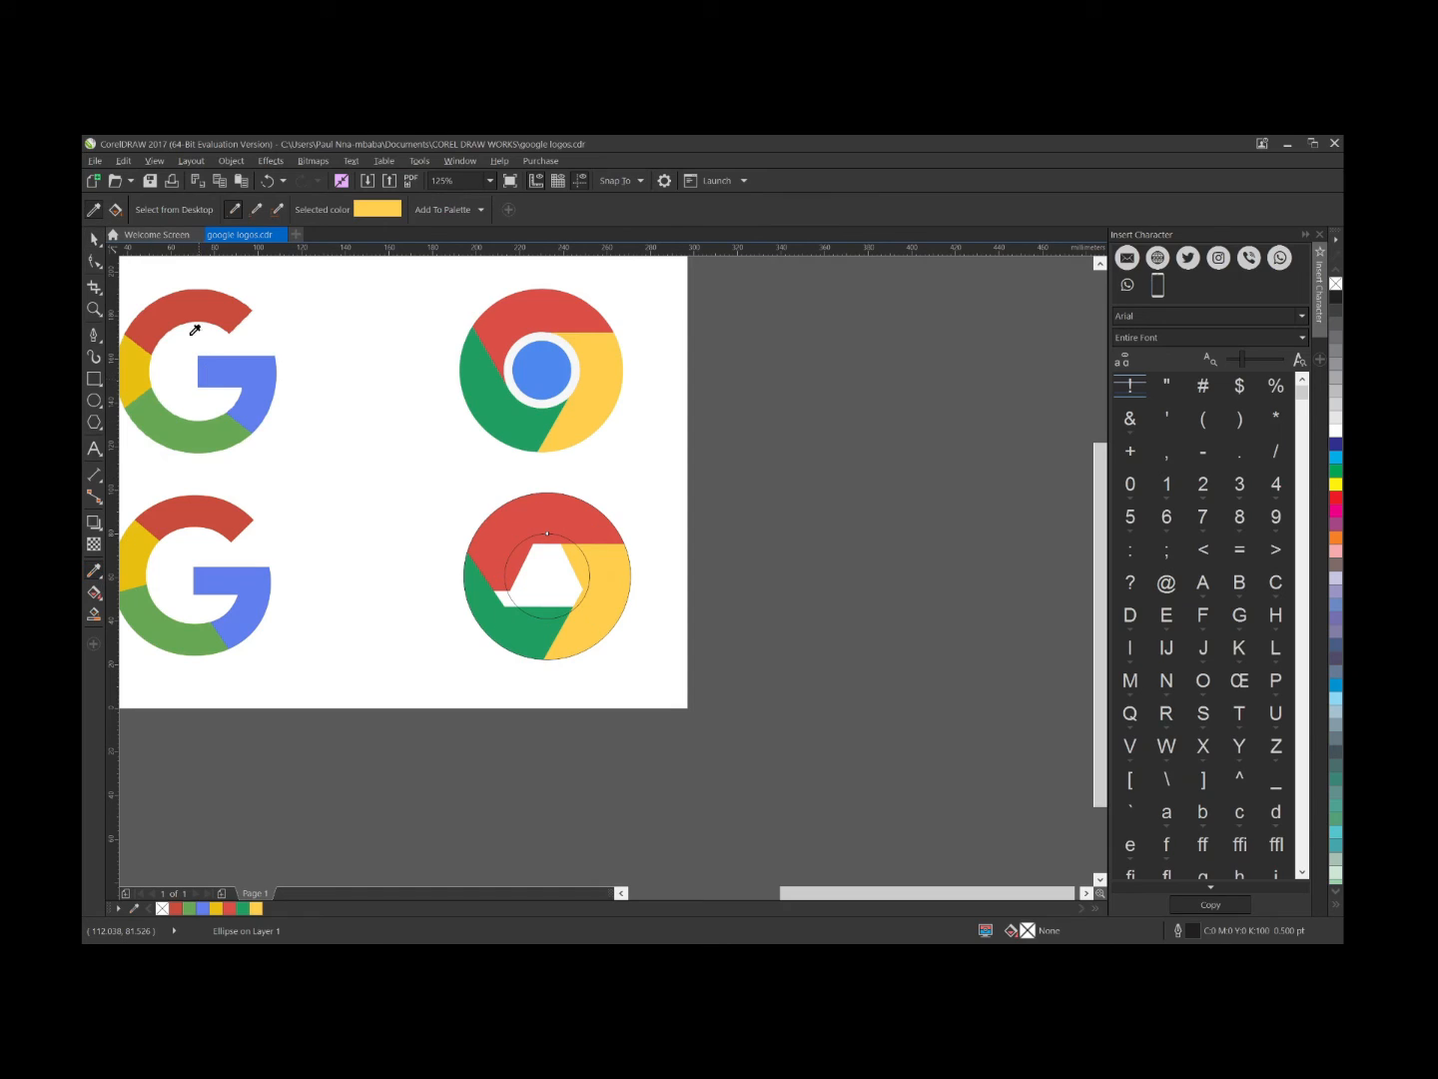
left_click(557, 375)
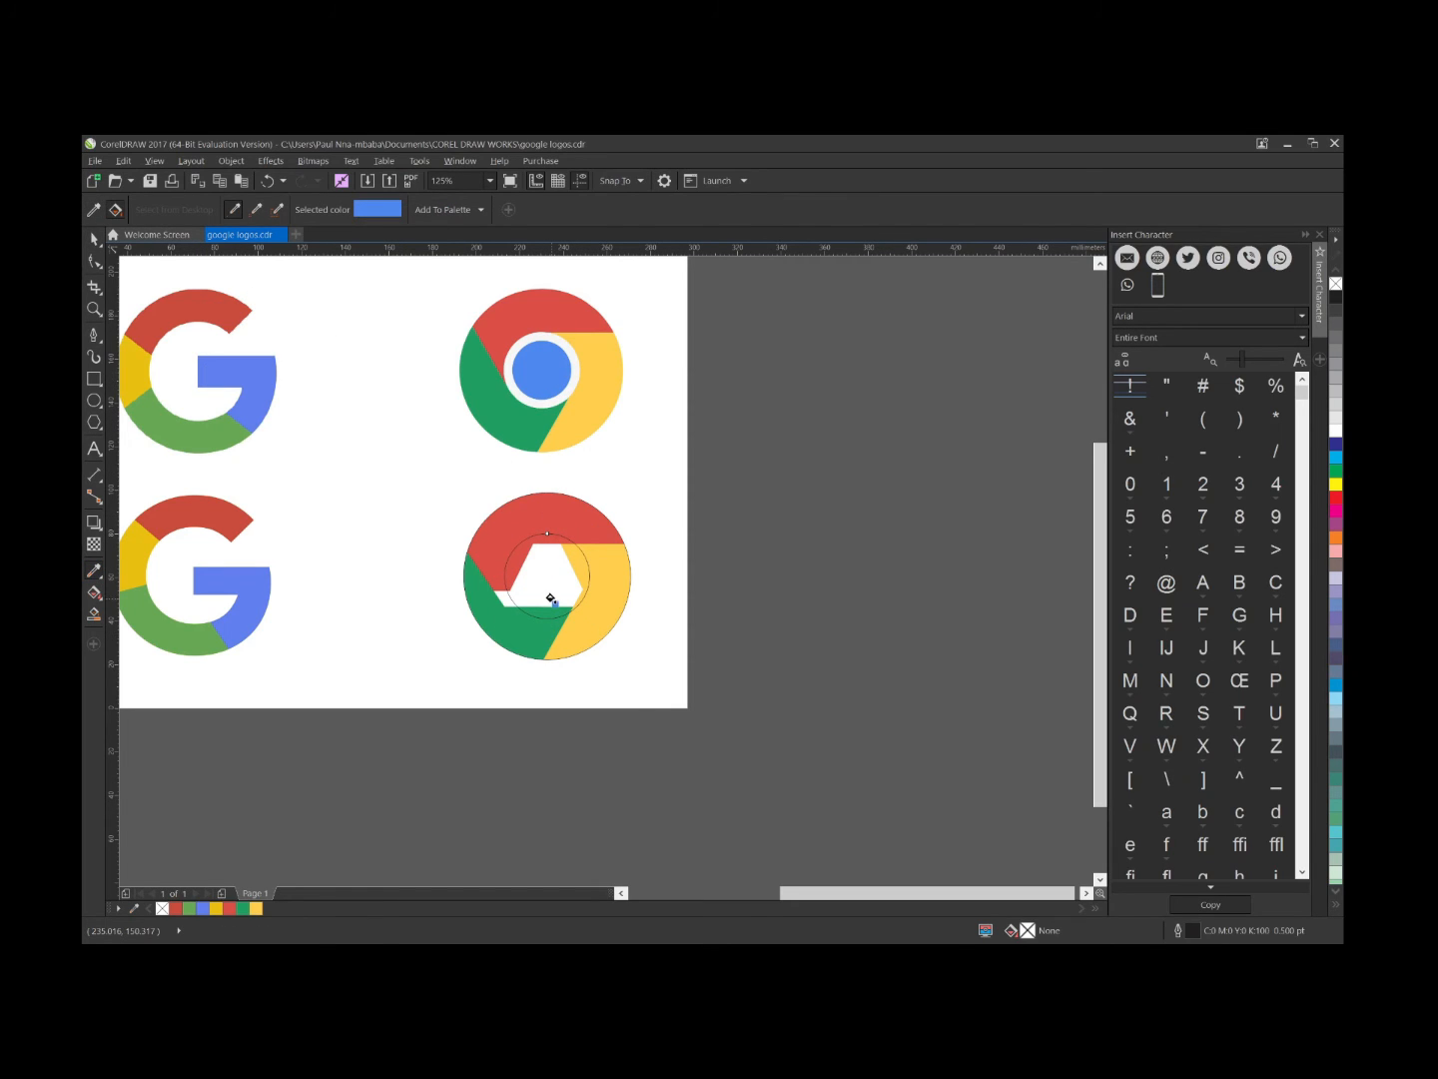
left_click(549, 594)
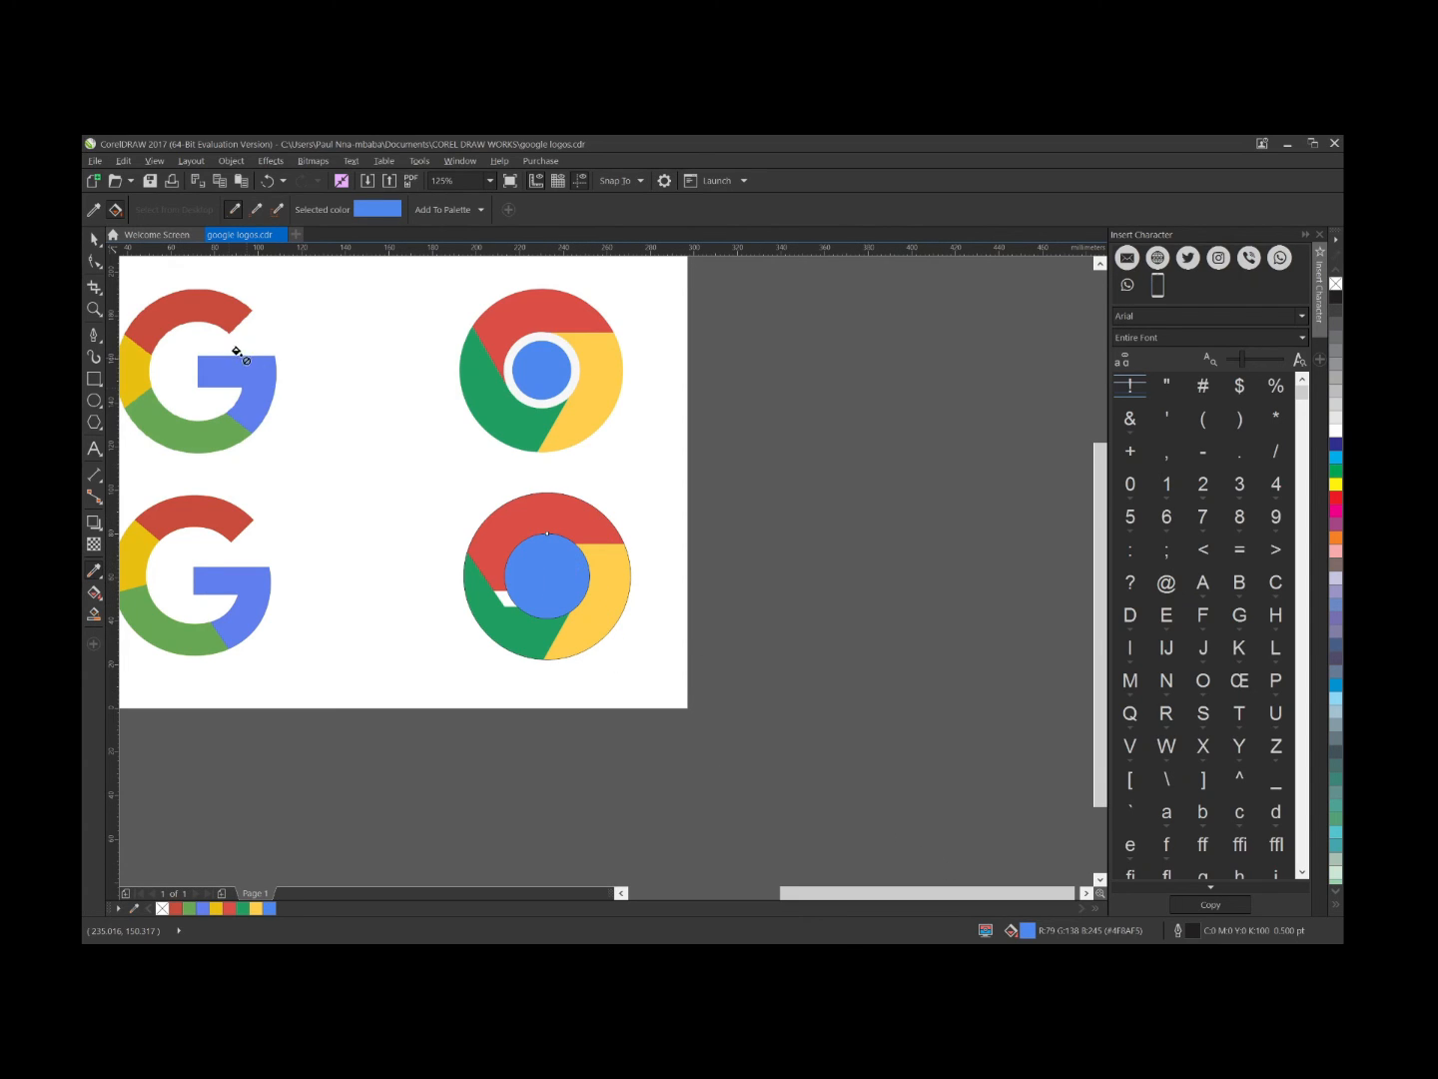
Give the blue center circle a white outline 4 pt wide
left_click(95, 240)
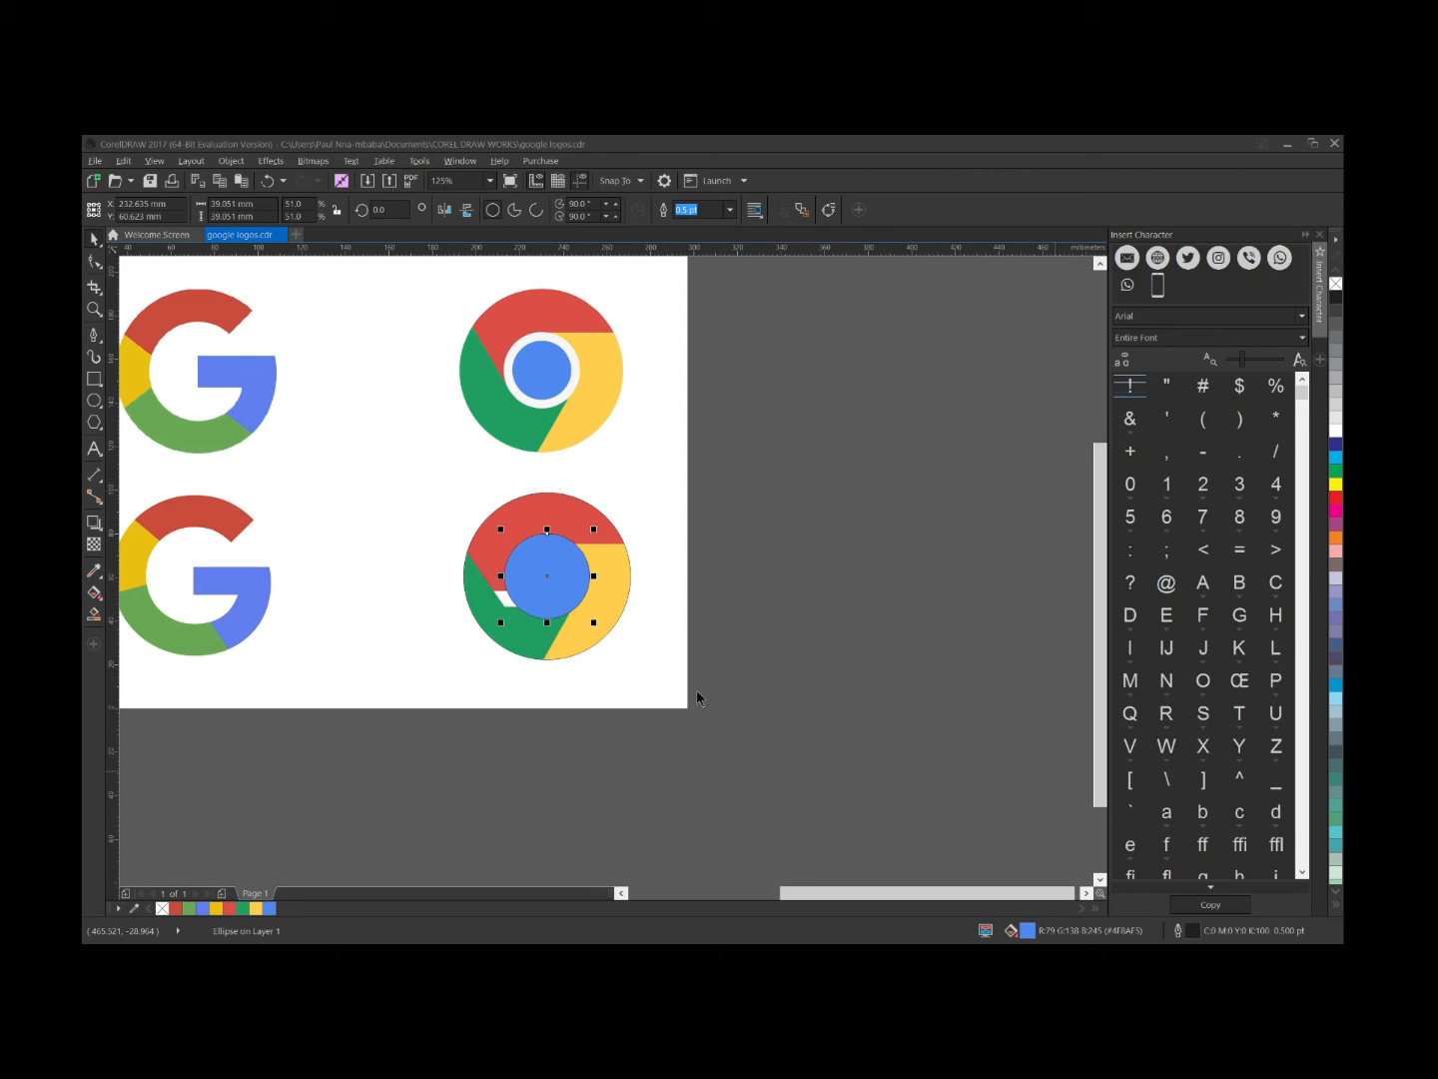
type("4")
key("Return")
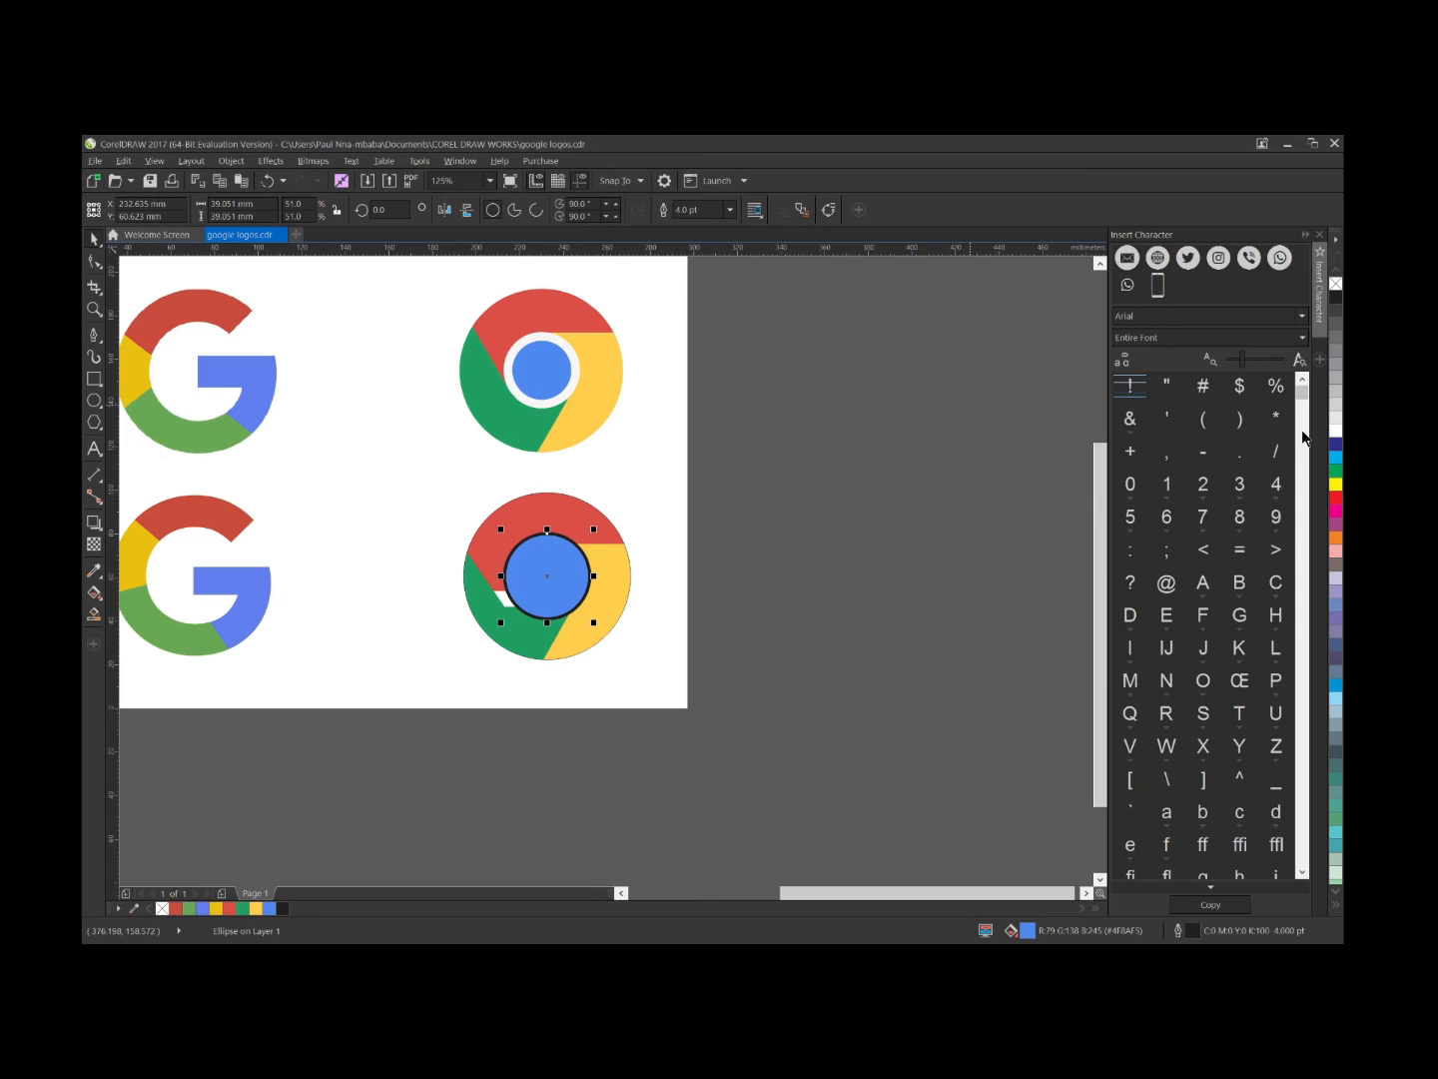
right_click(1336, 431)
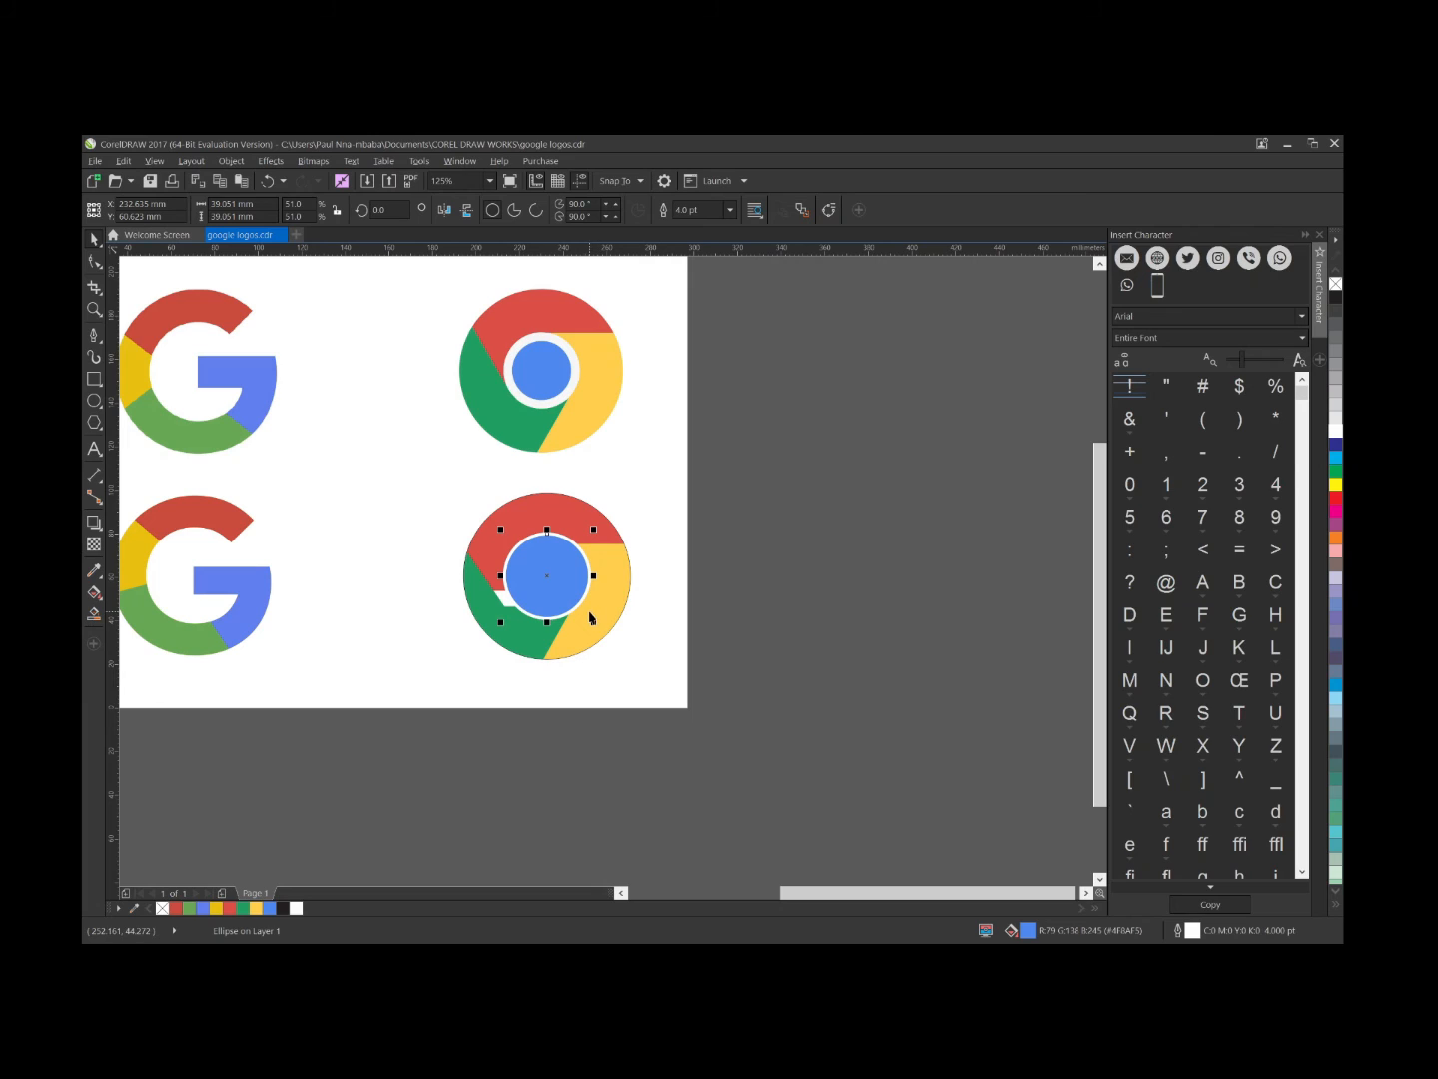
Shrink the blue circle from its center to about 34 mm in diameter
scroll(586, 619, "up", 2)
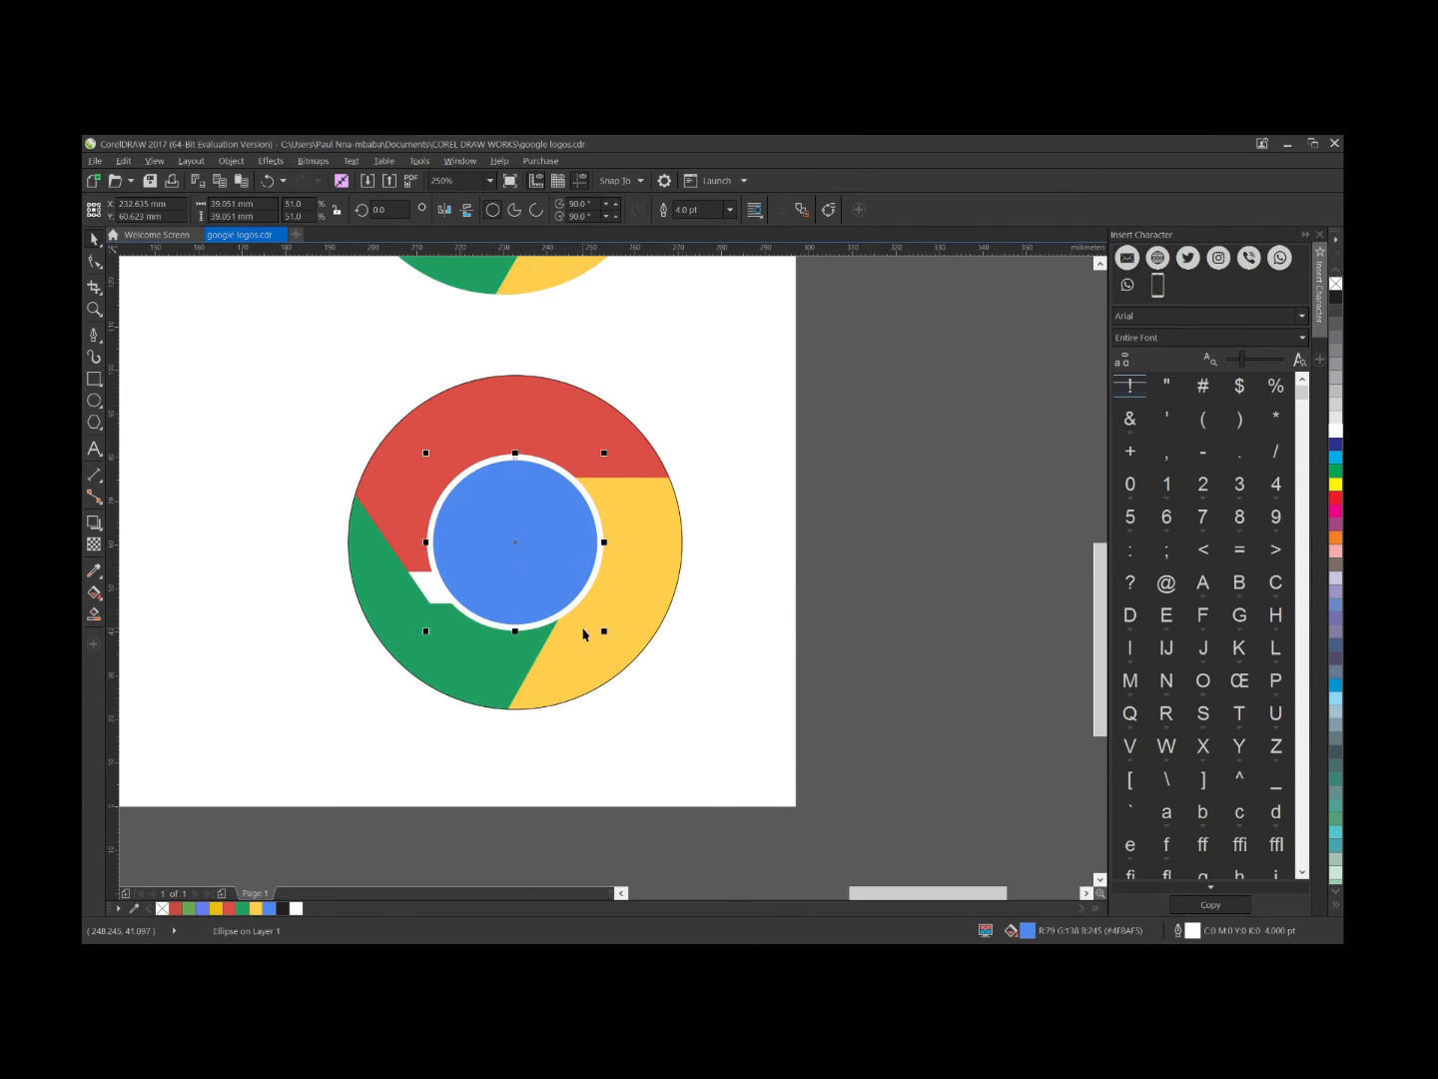
left_click_drag(606, 635, 593, 636)
scroll(589, 626, "down", 2)
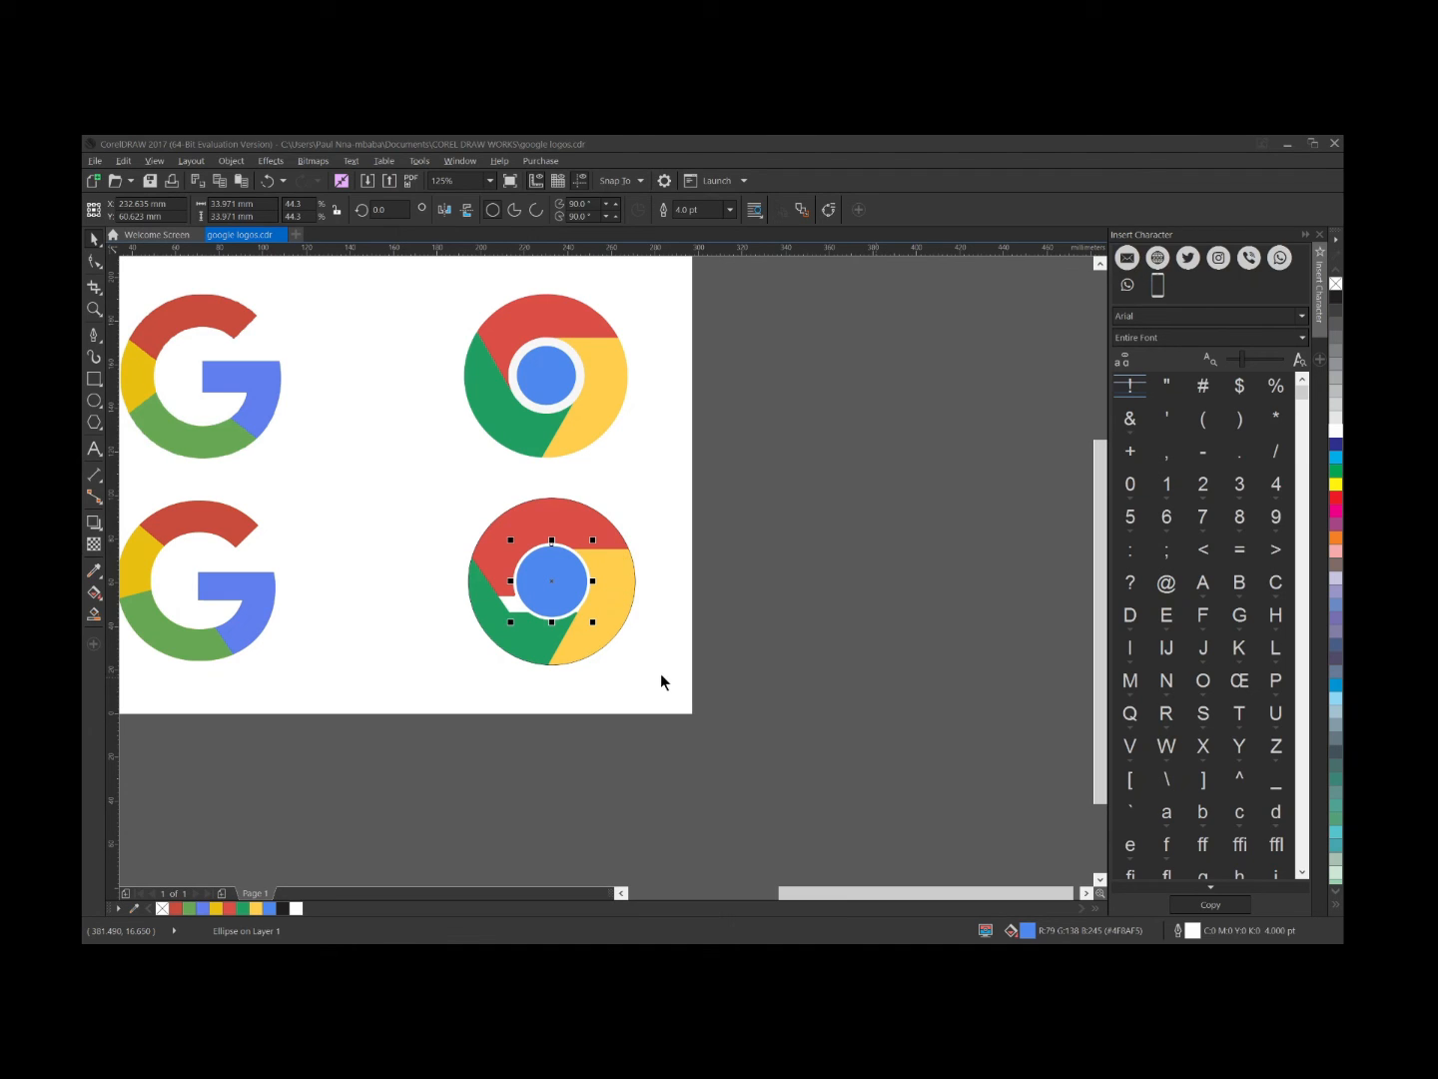
Try a 16 pt outline on the blue circle, and settle on an outline width of 12 pt
left_click(699, 700)
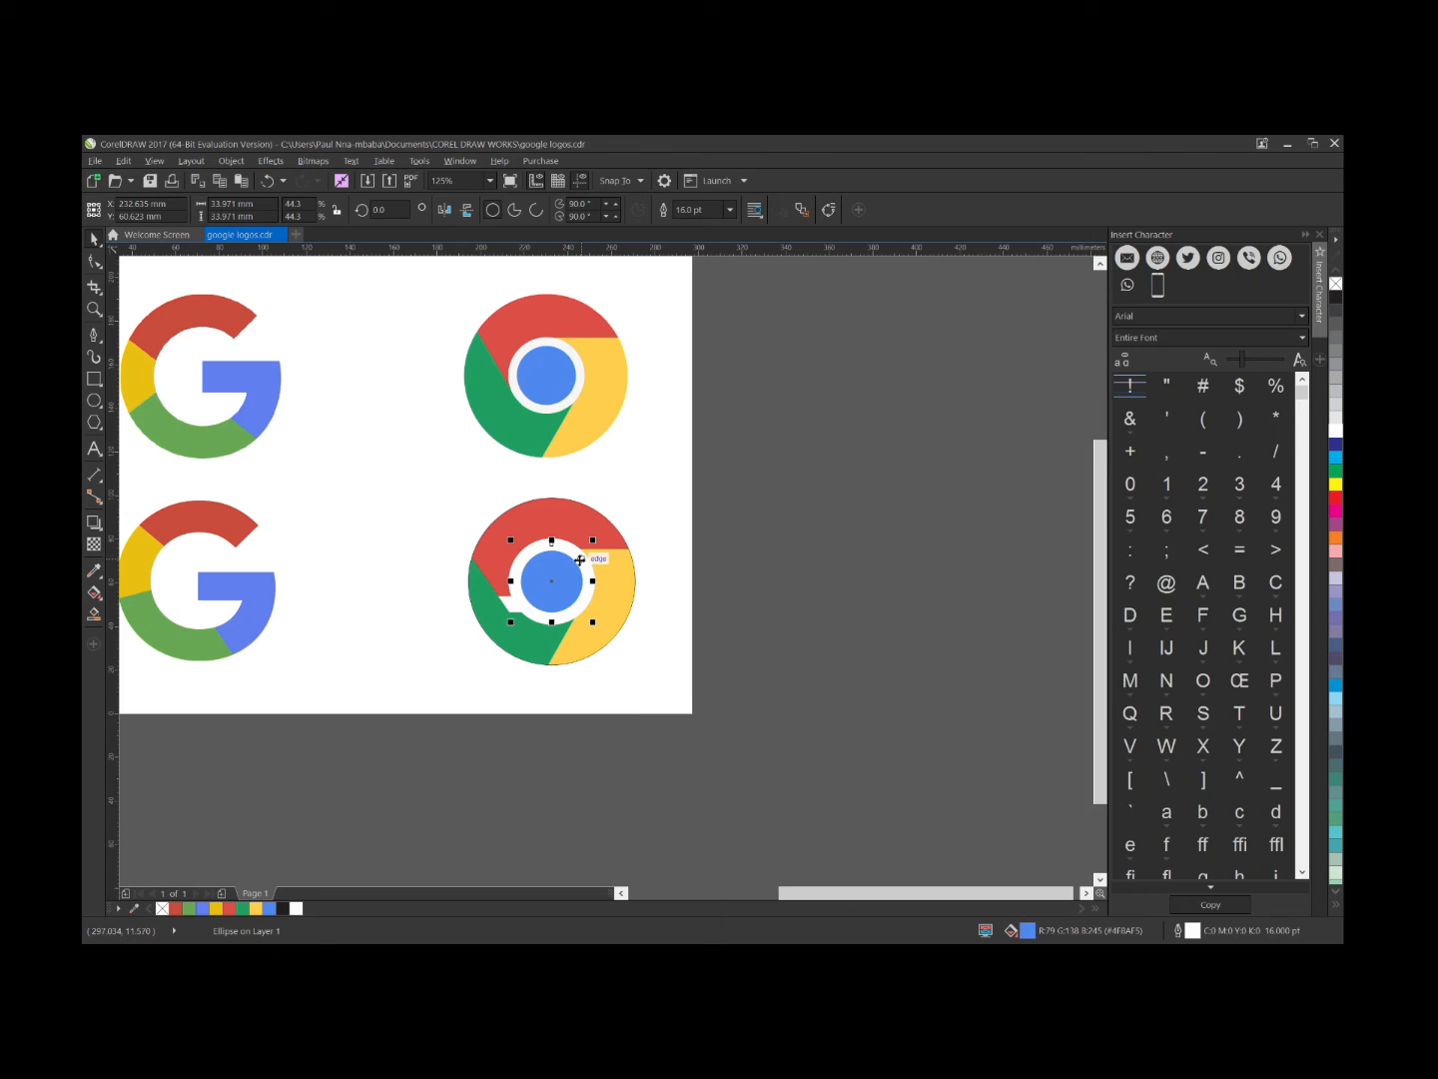
scroll(579, 560, "up", 2)
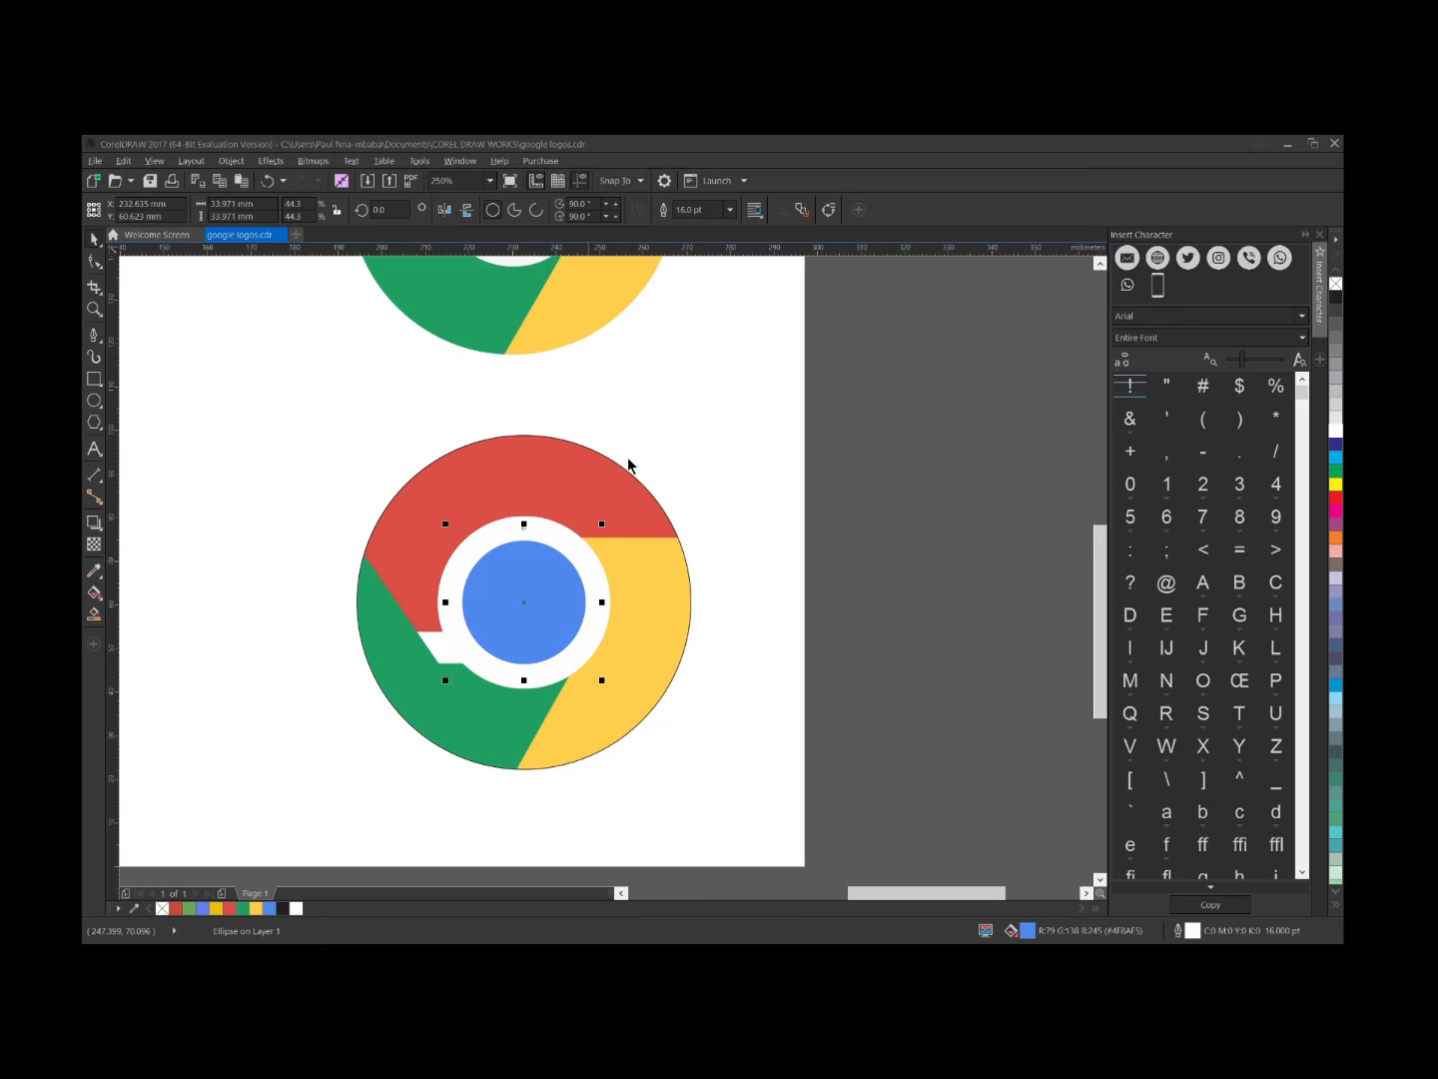
left_click(697, 704)
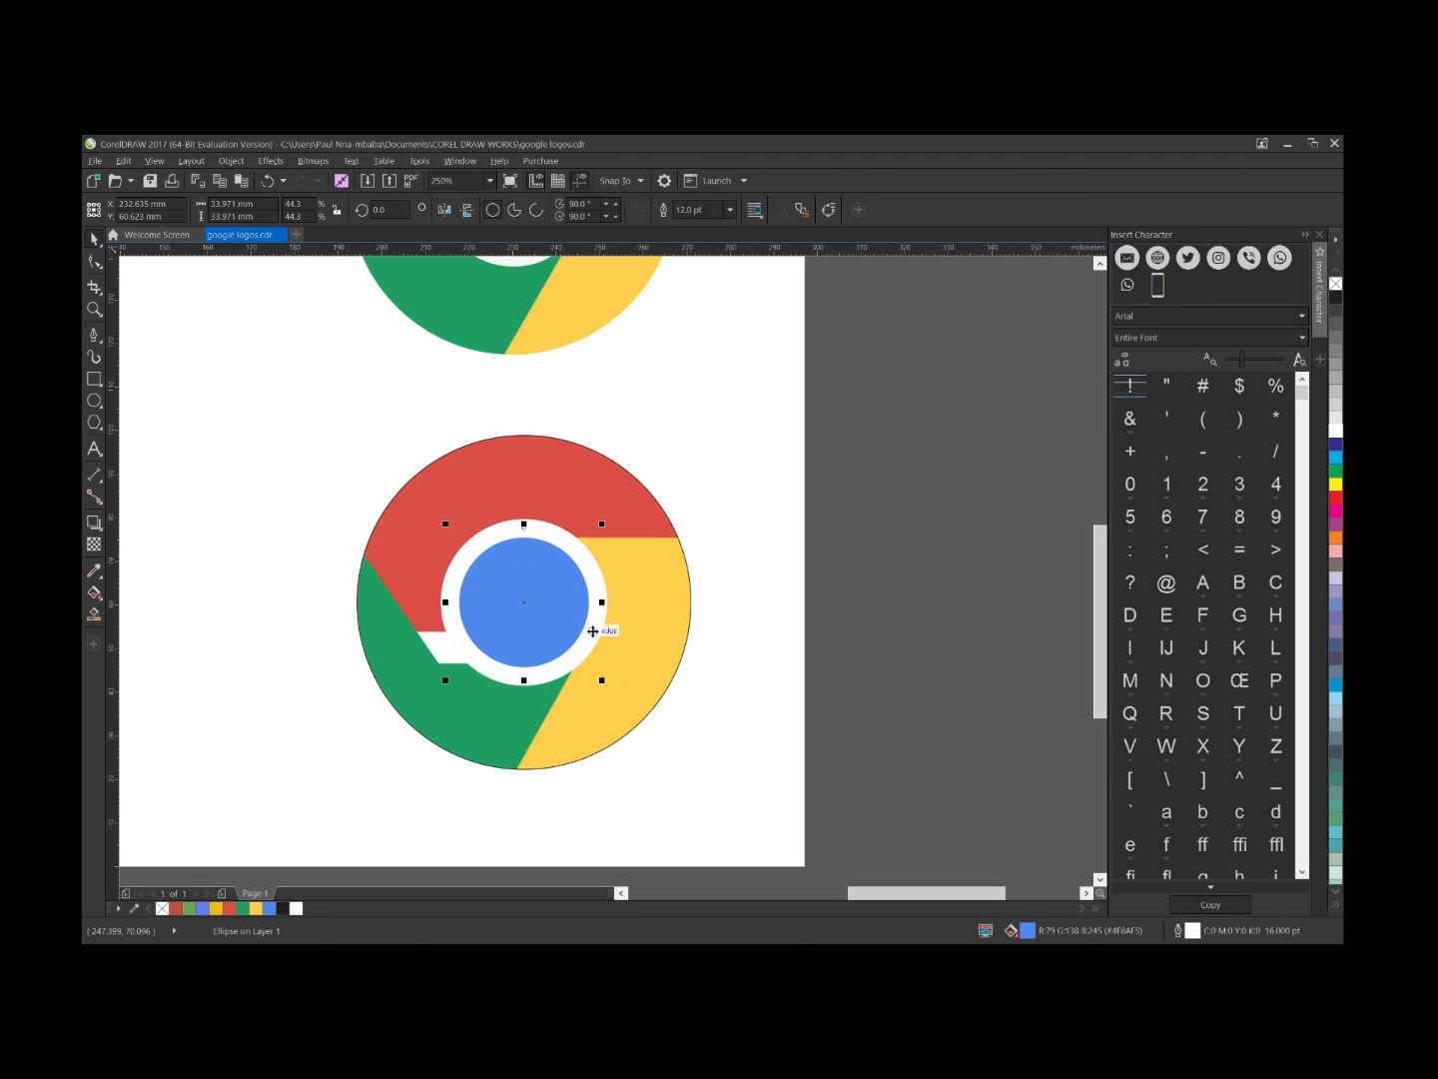
scroll(600, 629, "down", 2)
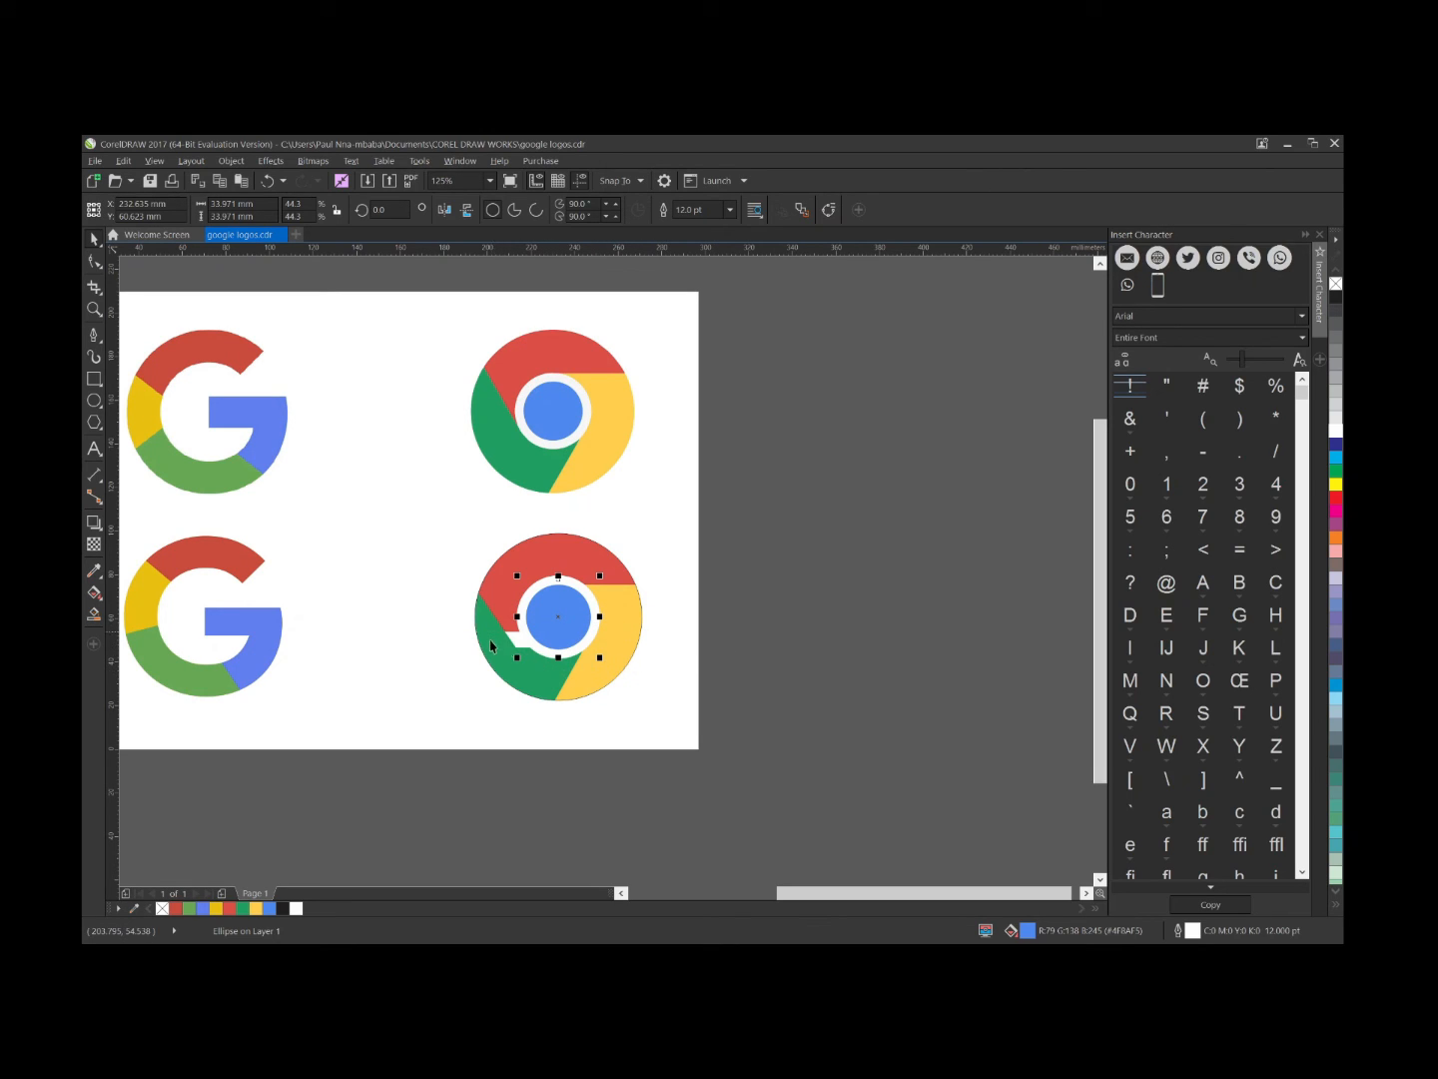
left_click(810, 674)
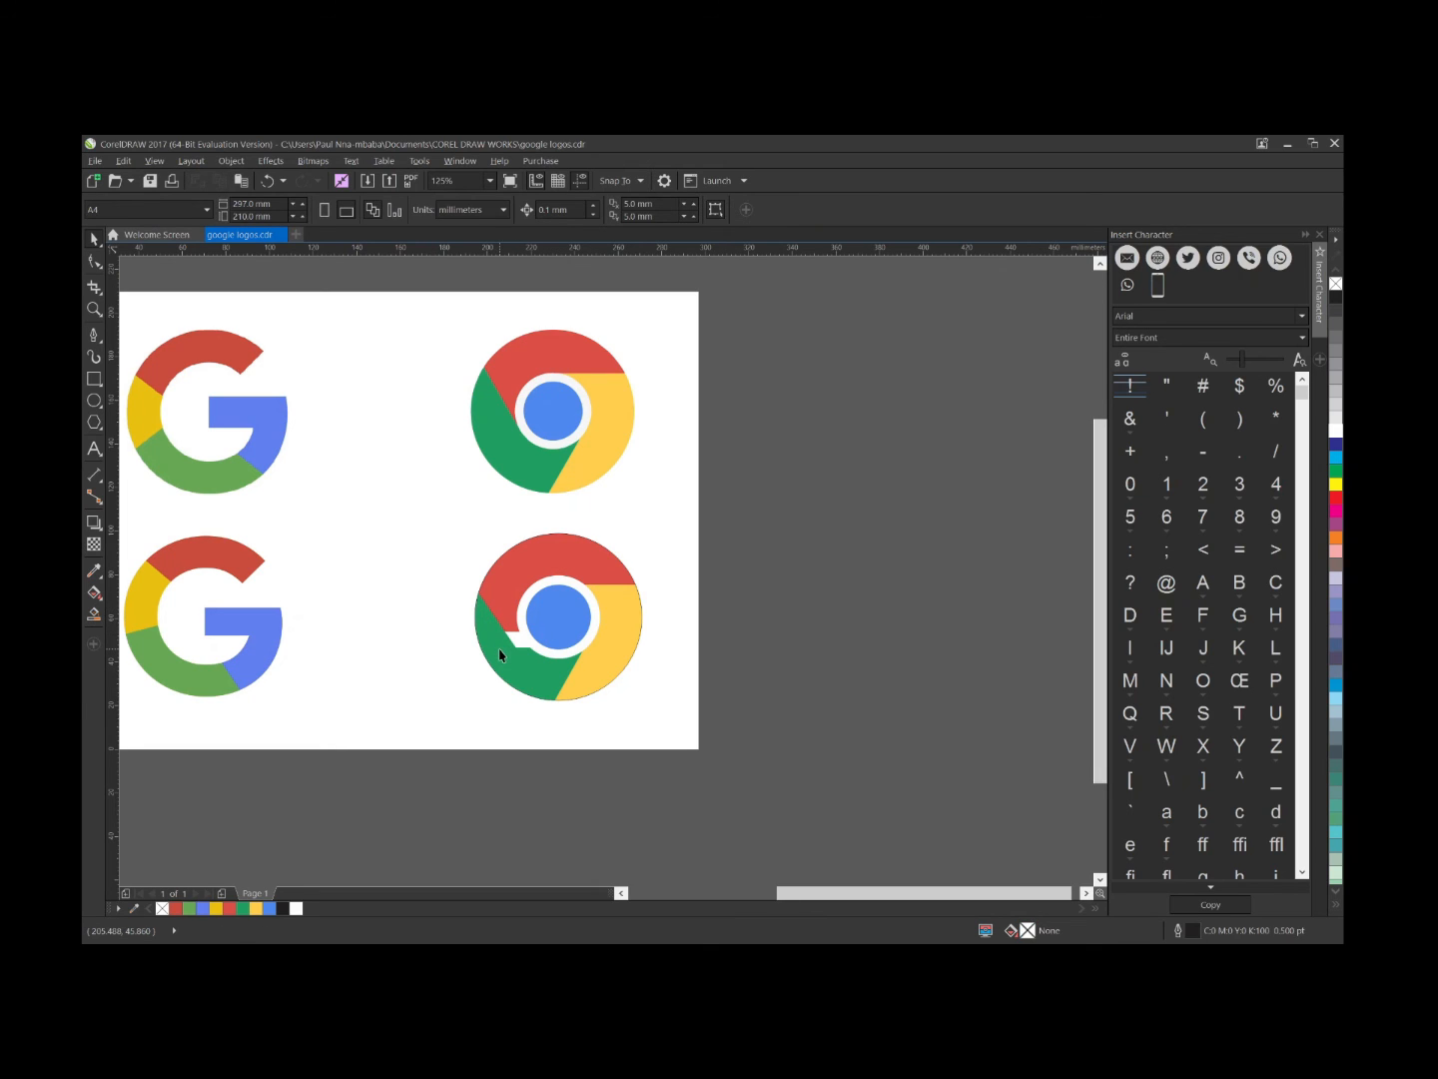
Open the lower Chrome circle's PowerClip contents for editing and ungroup the four colored polygons
scroll(506, 642, "up", 3)
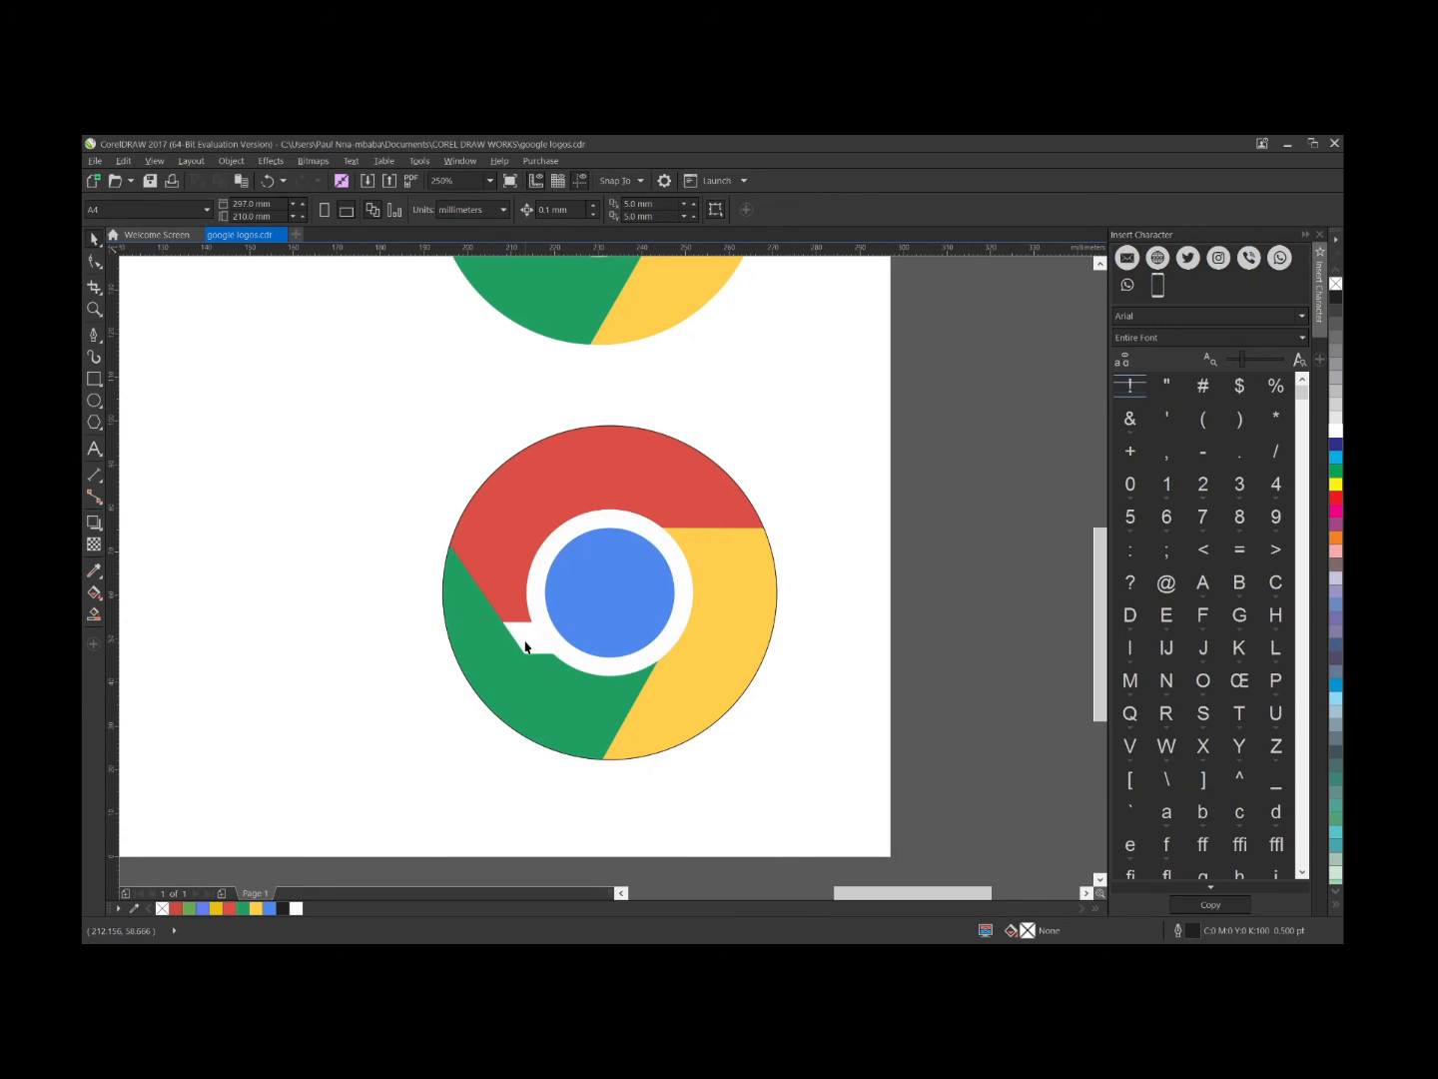
scroll(525, 649, "down", 3)
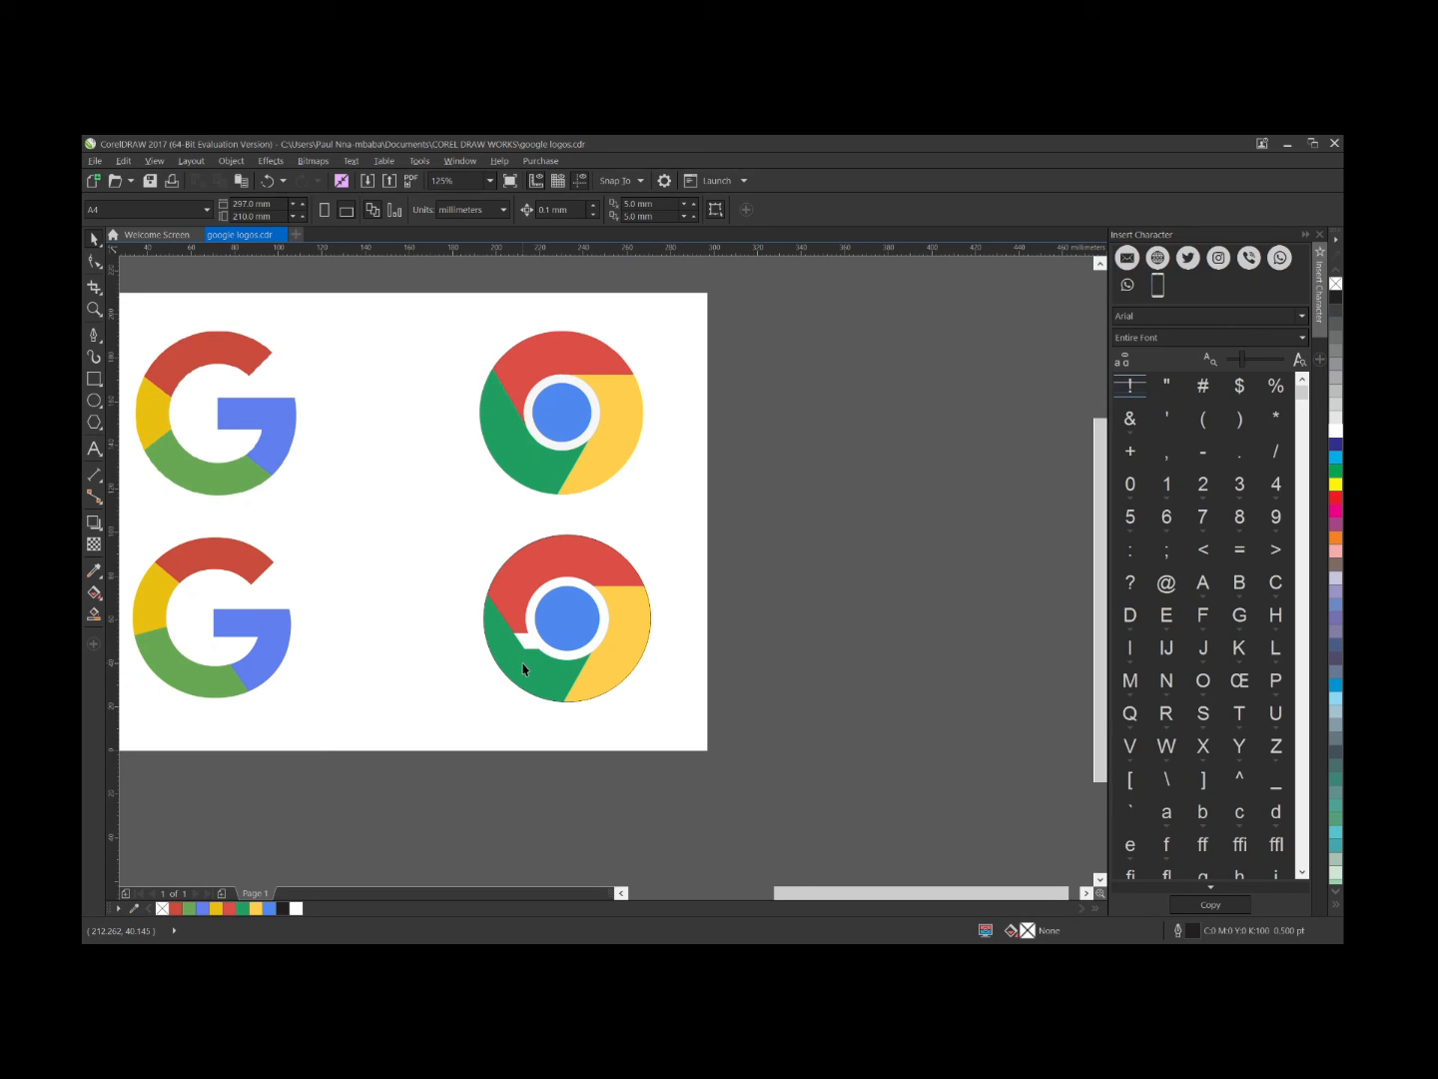
left_click(524, 668)
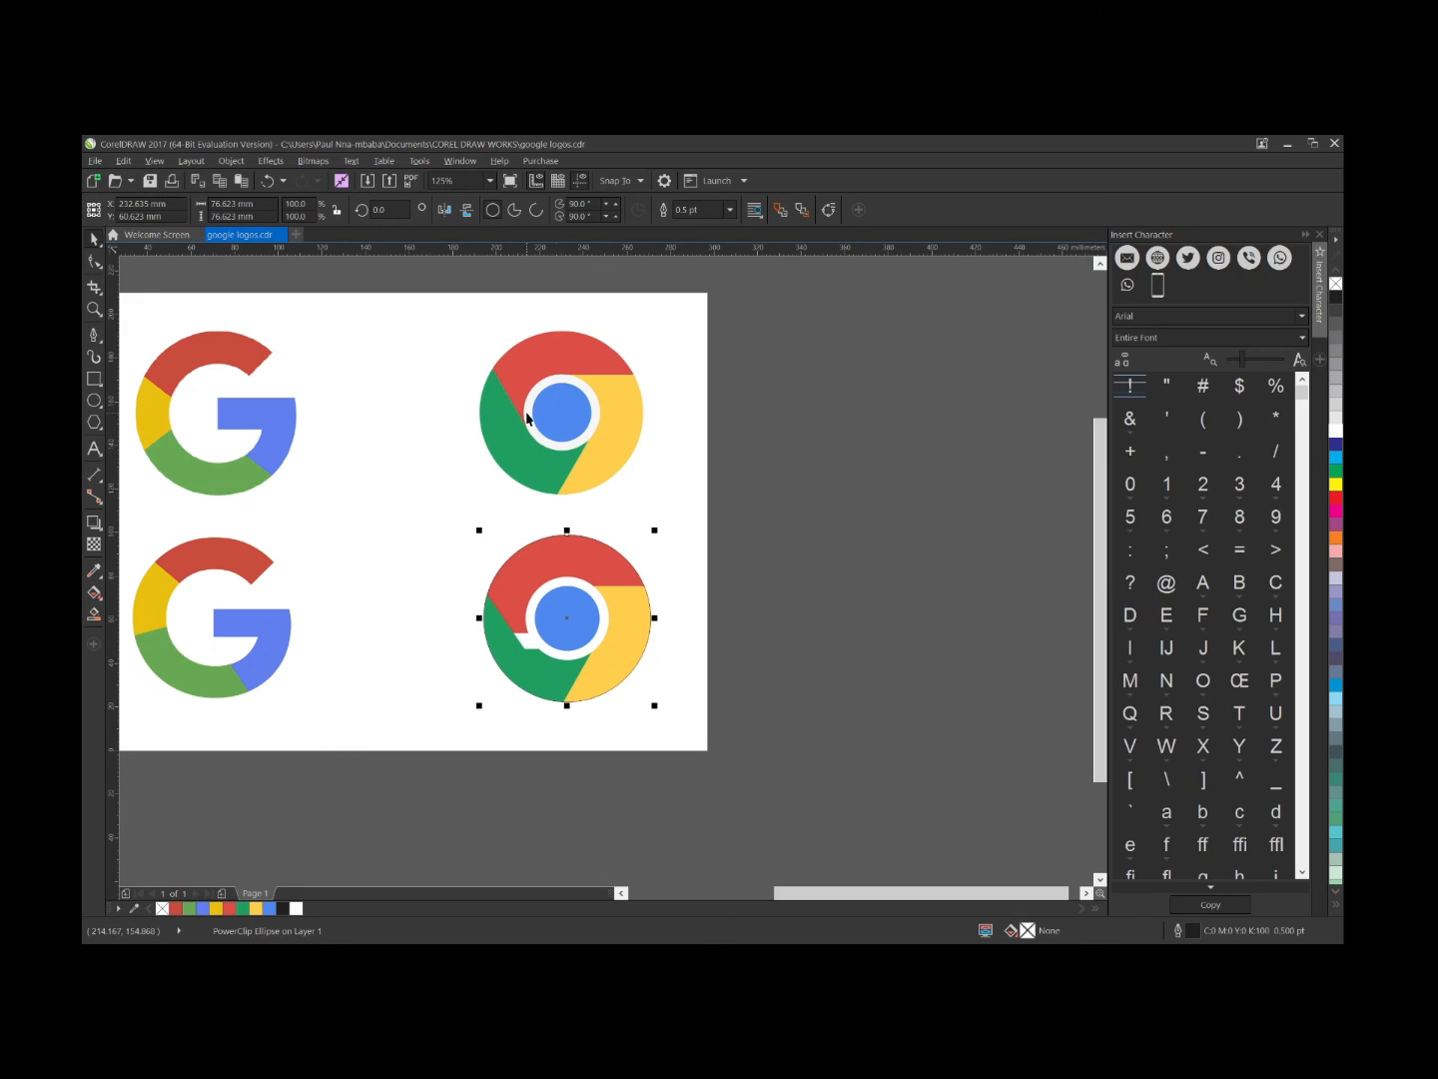
left_click(525, 722)
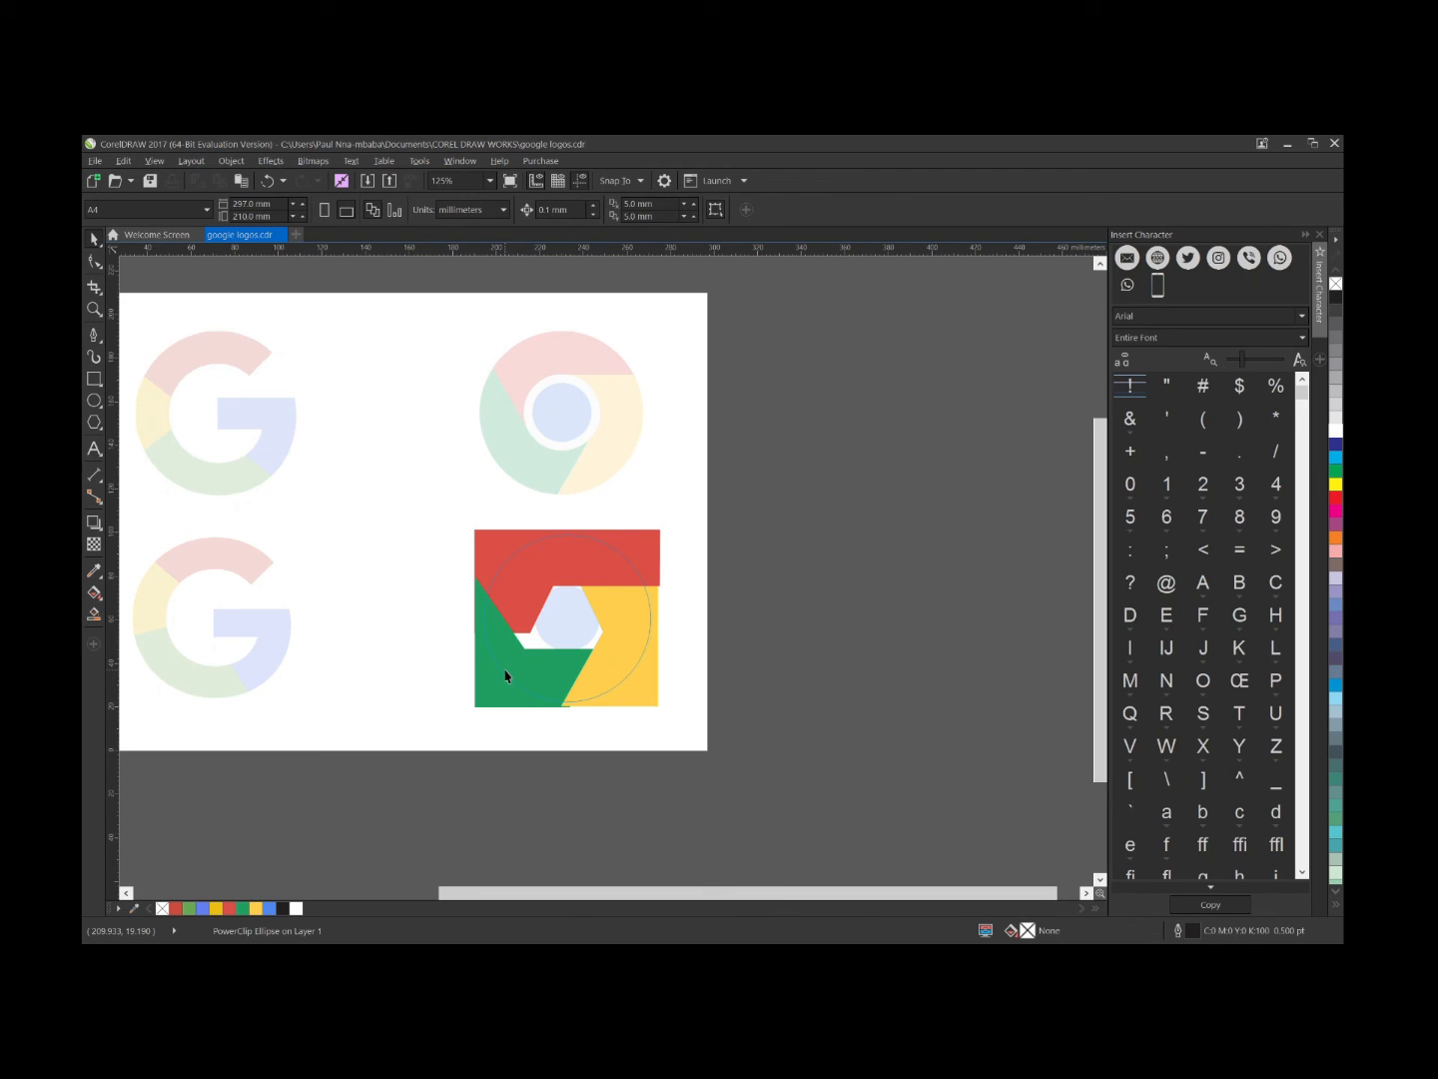
left_click(504, 677)
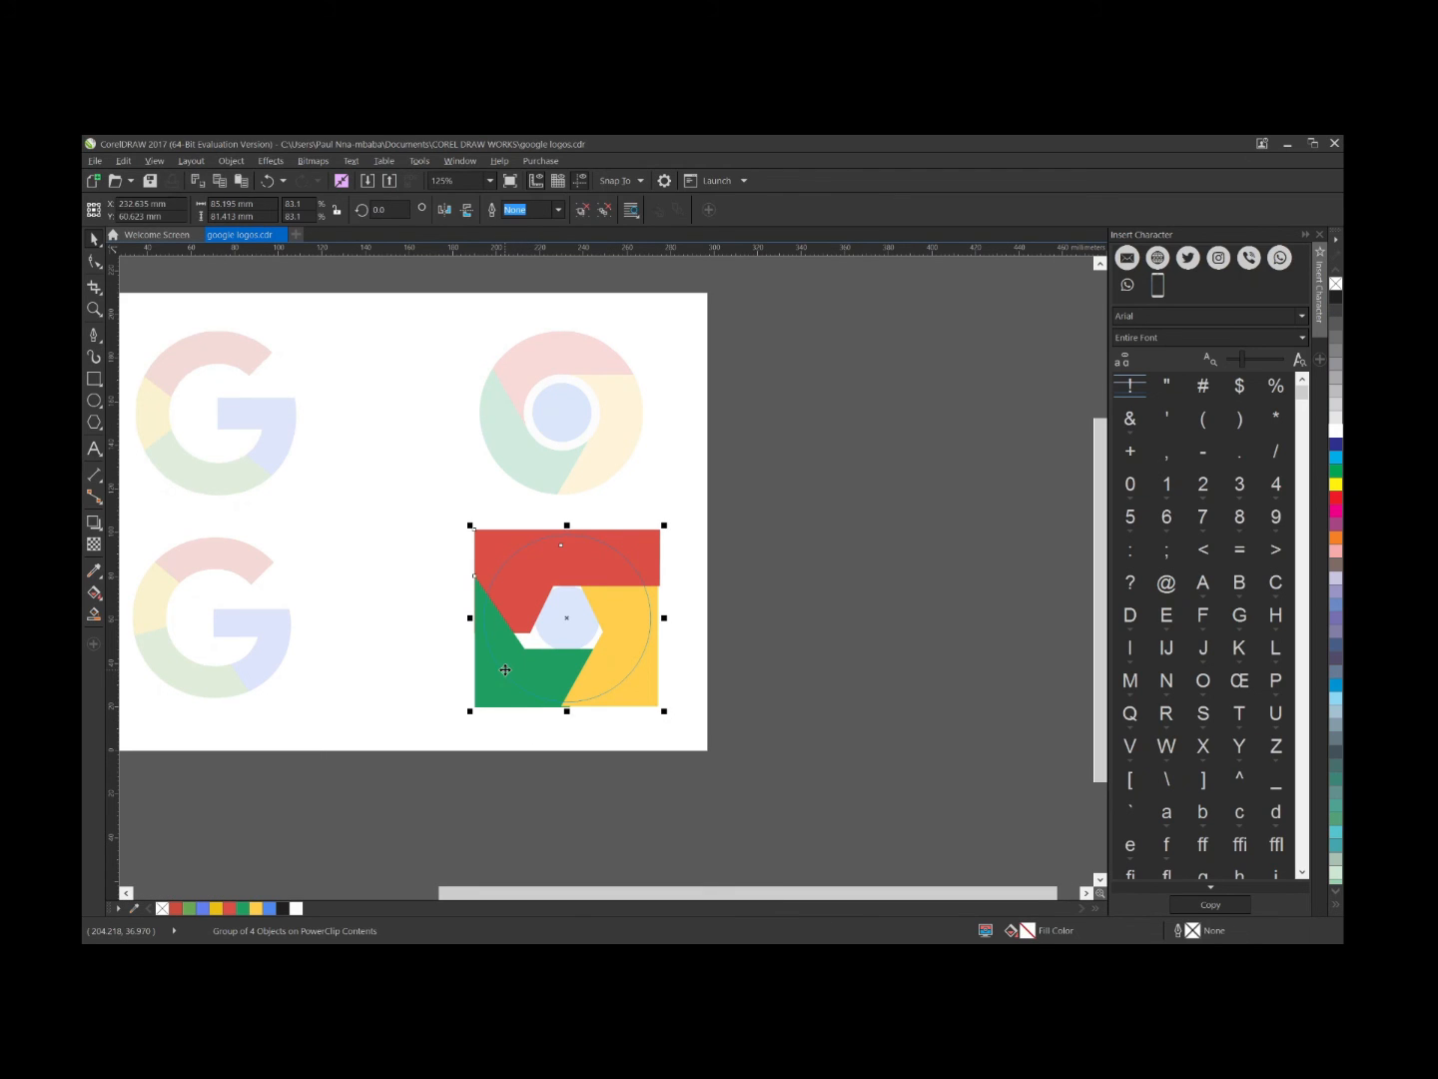
left_click(582, 211)
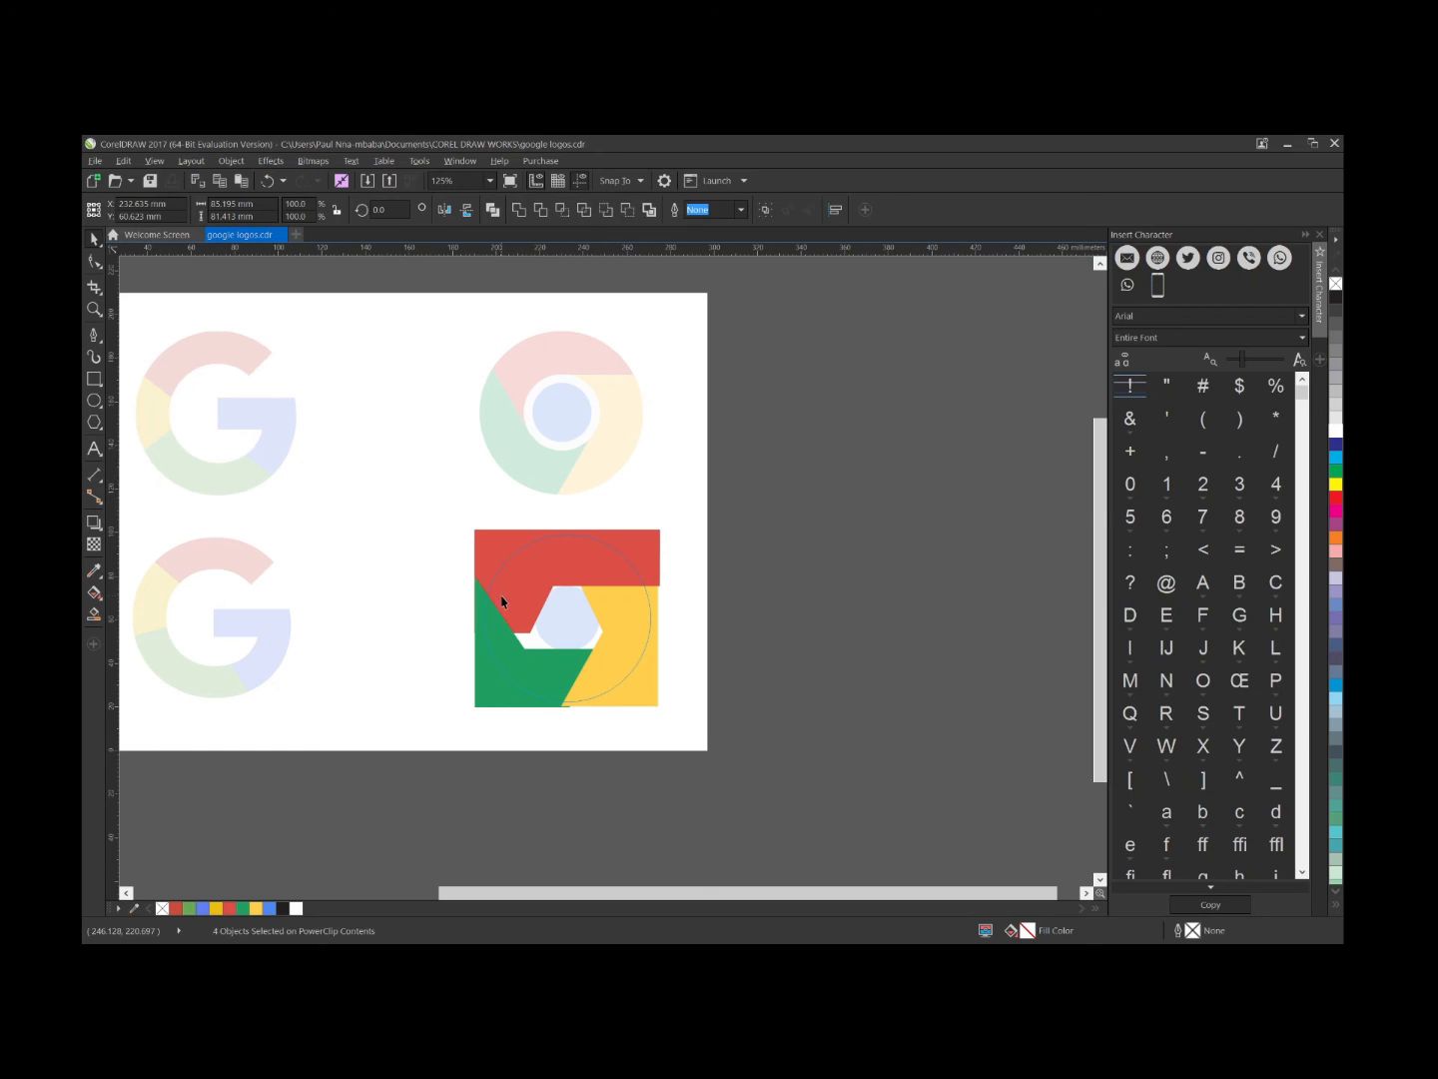
scroll(502, 602, "up", 2)
key("Escape")
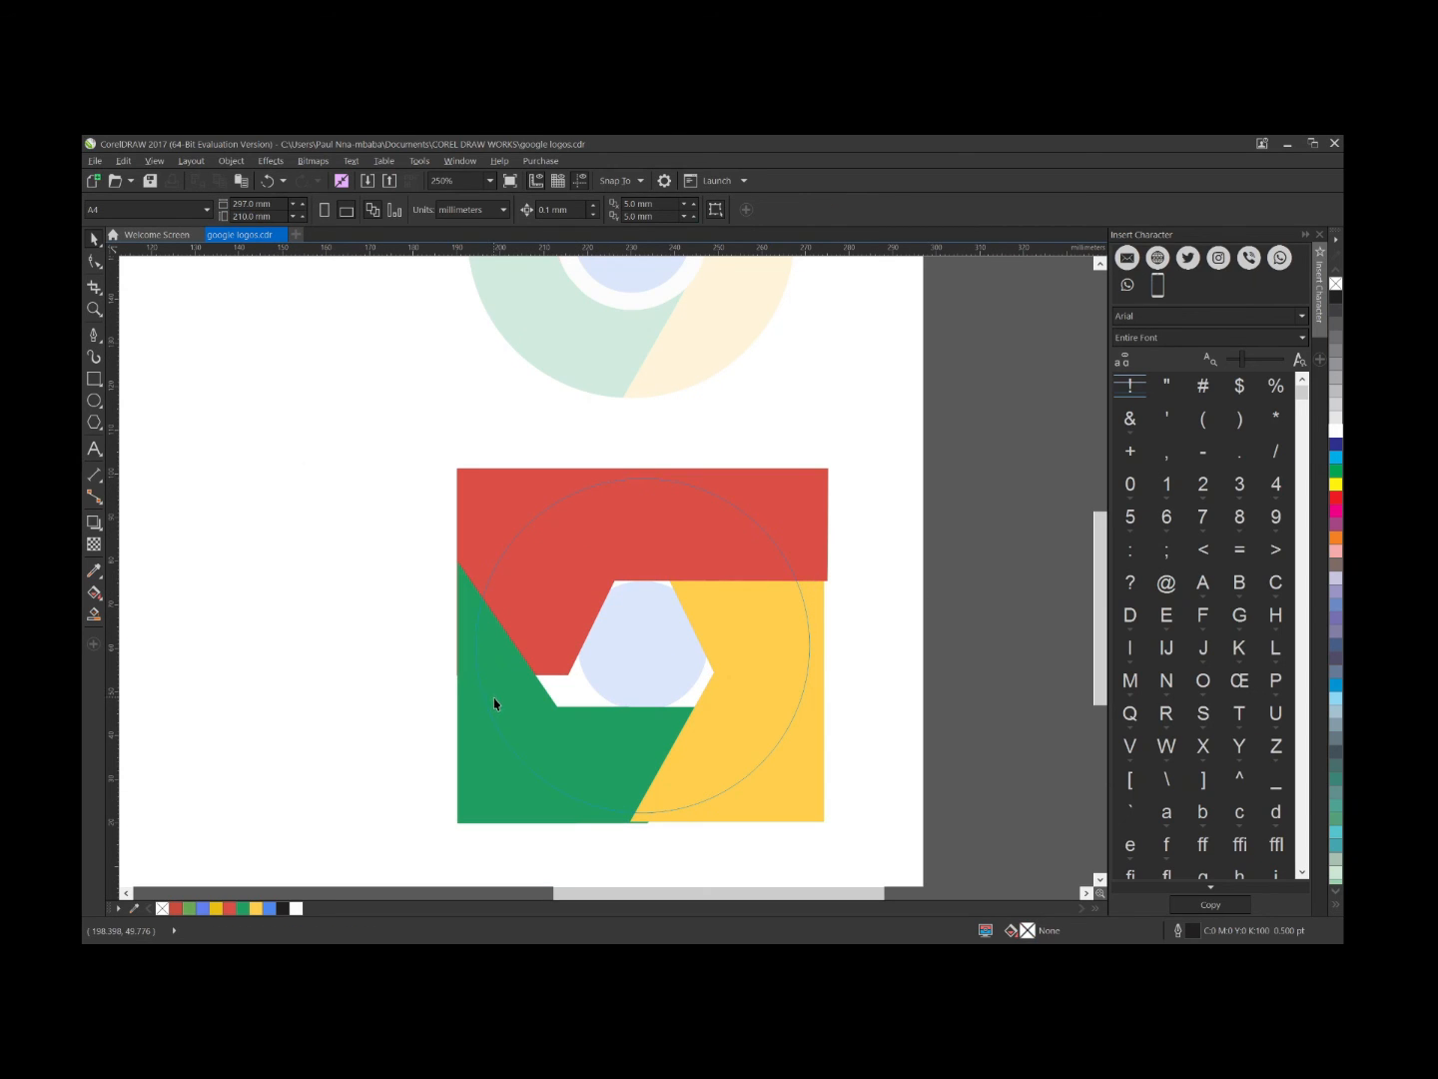
Place a copy of the green polygon up and right over the white gap, and stretch it leftward to about 42 mm wide
left_click(492, 711)
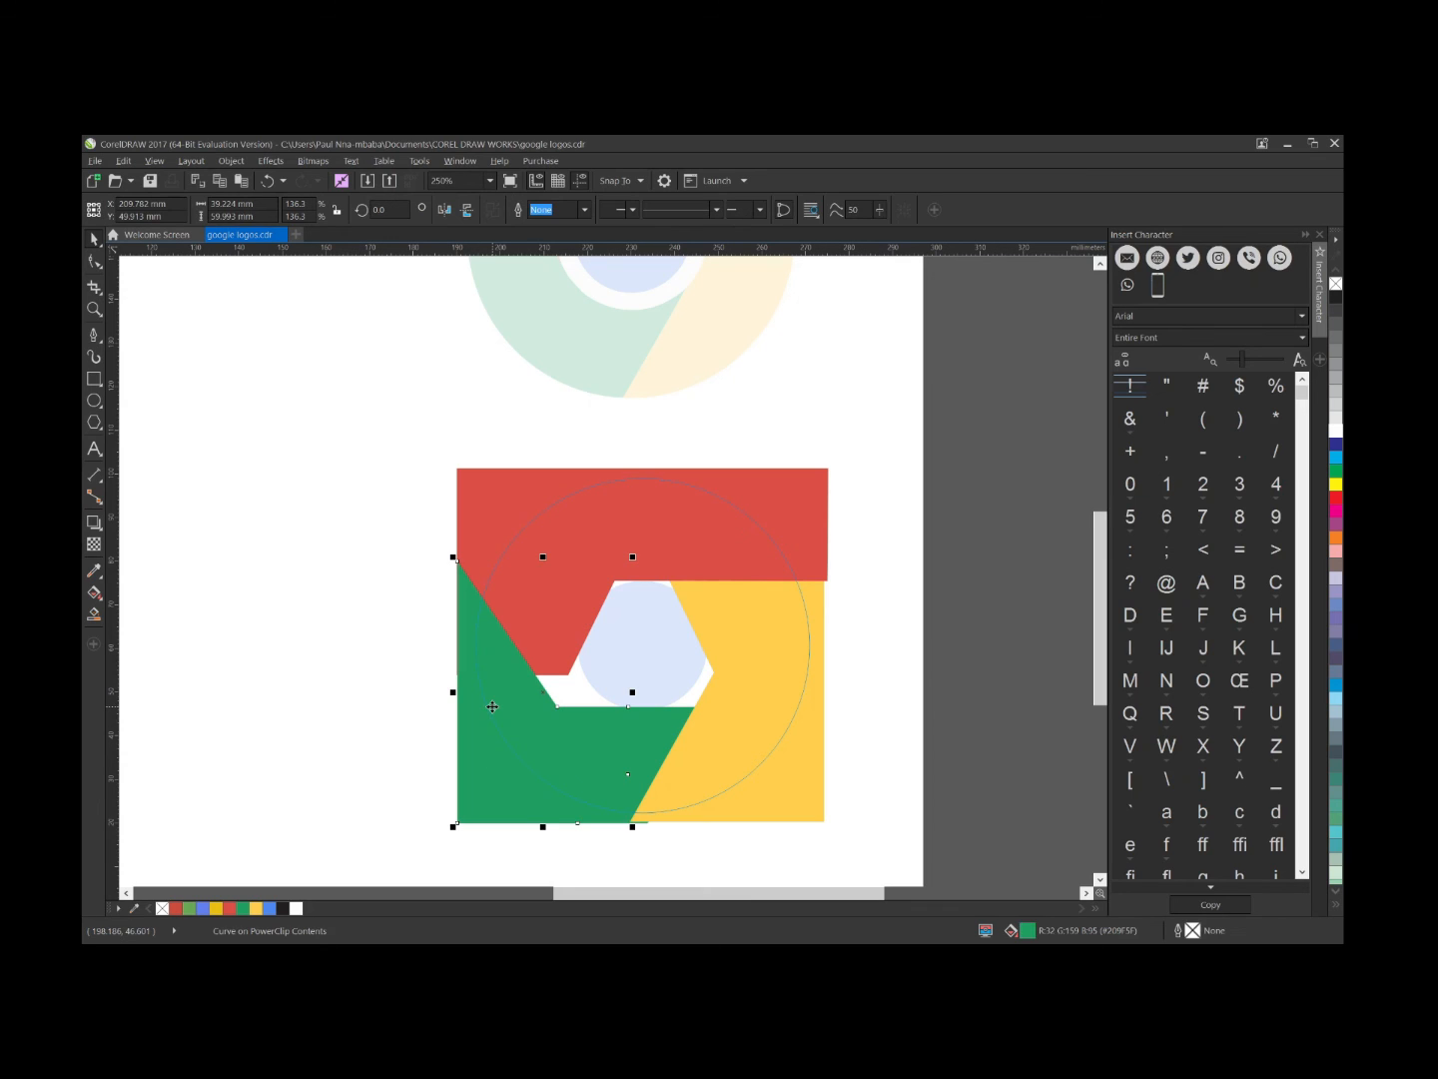
left_click_drag(496, 706, 519, 684)
left_click(494, 699)
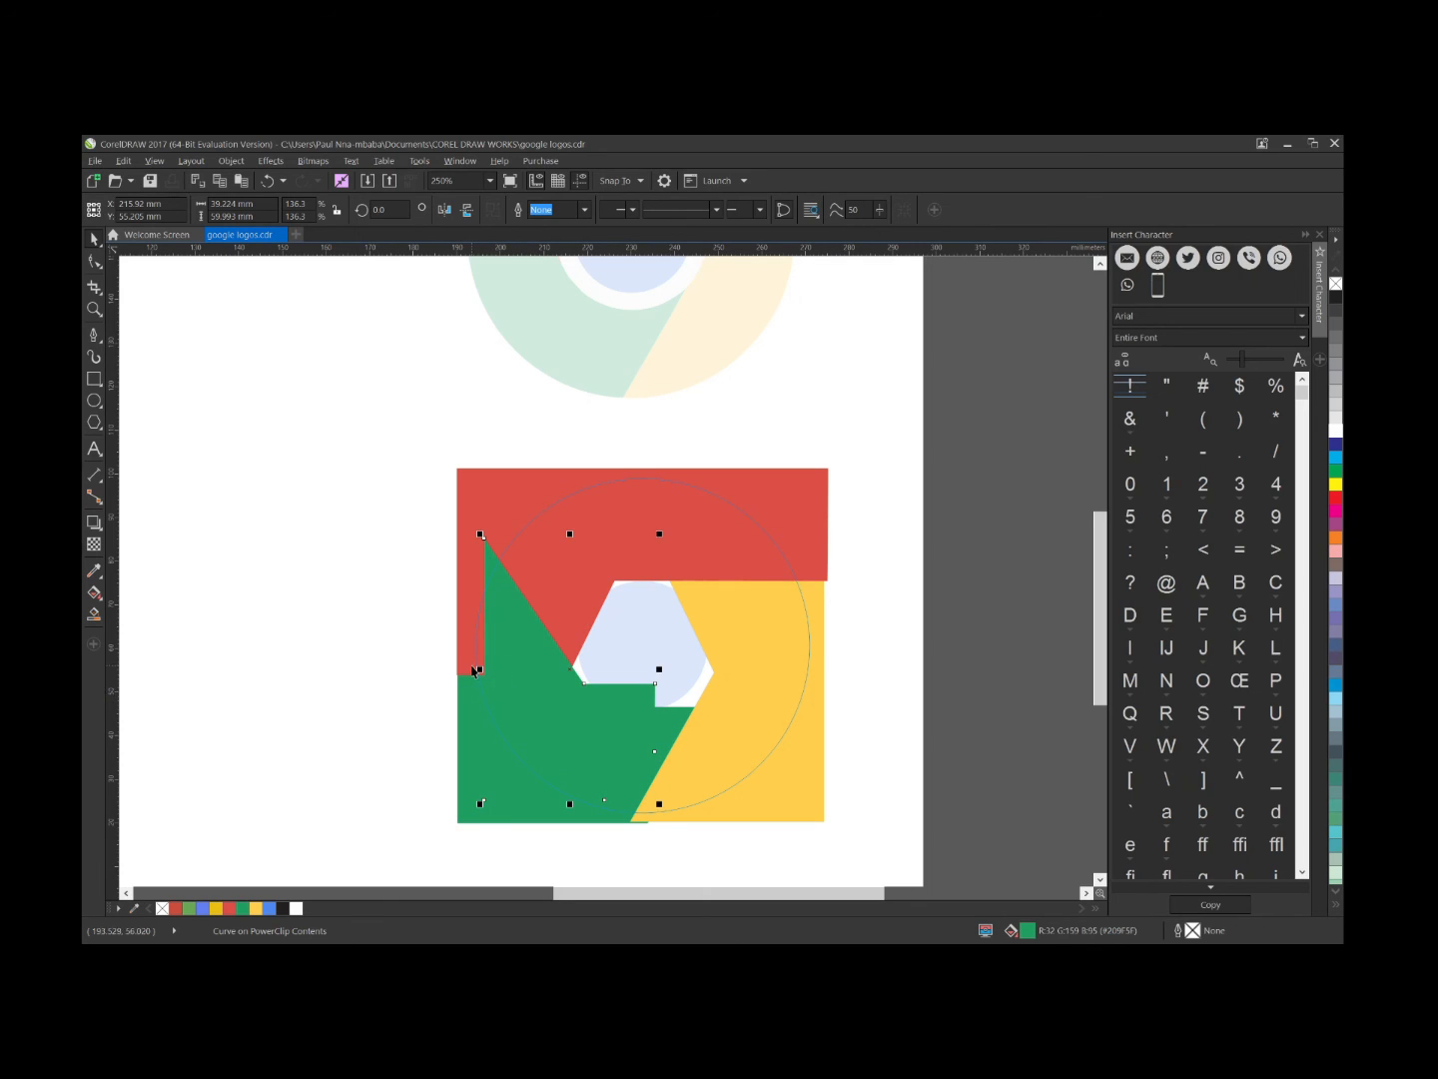
scroll(477, 664, "up", 1)
scroll(478, 665, "up", 1)
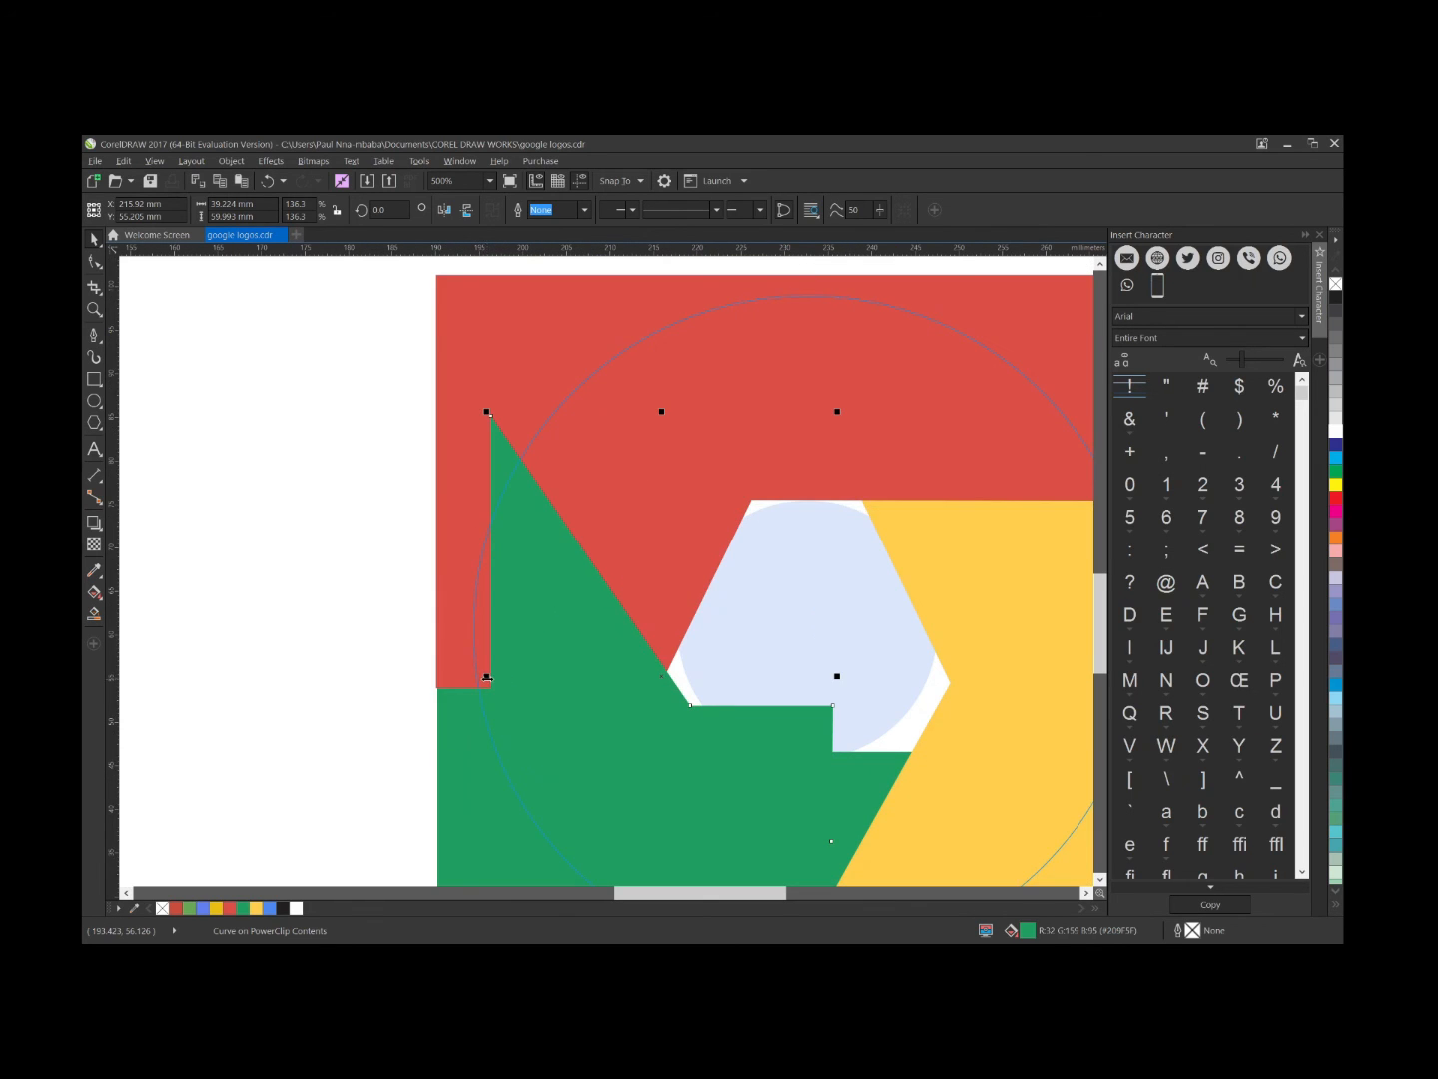
left_click_drag(485, 678, 462, 677)
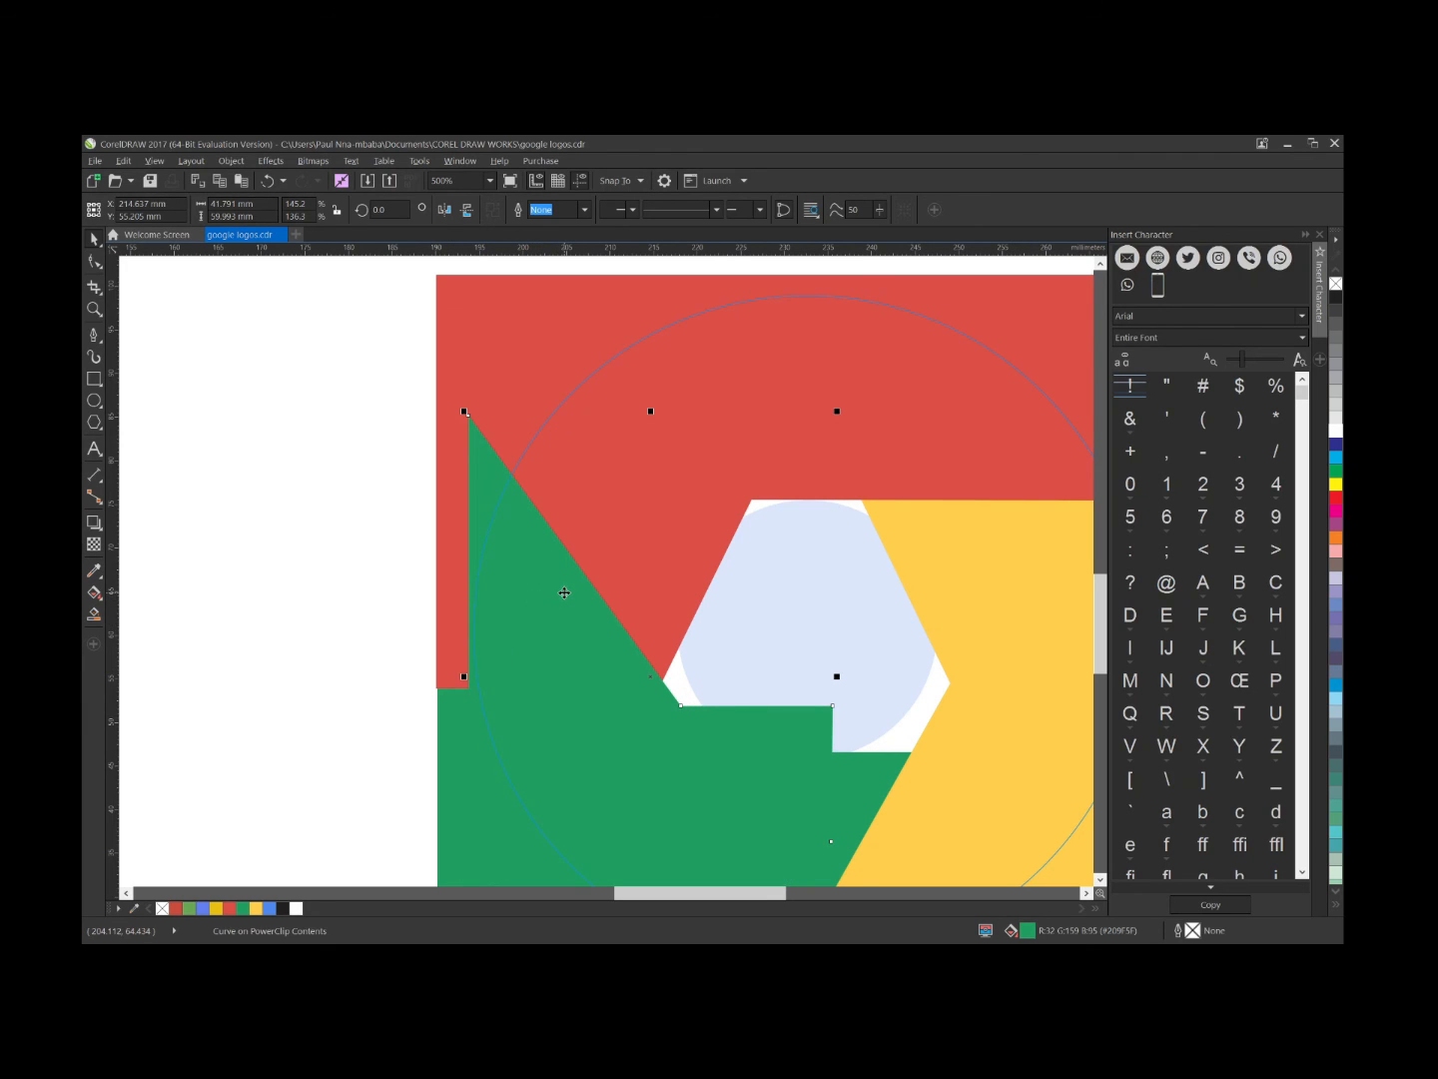
Finish editing the PowerClip contents and remove the outline from the lower Chrome circle
scroll(565, 592, "down", 1)
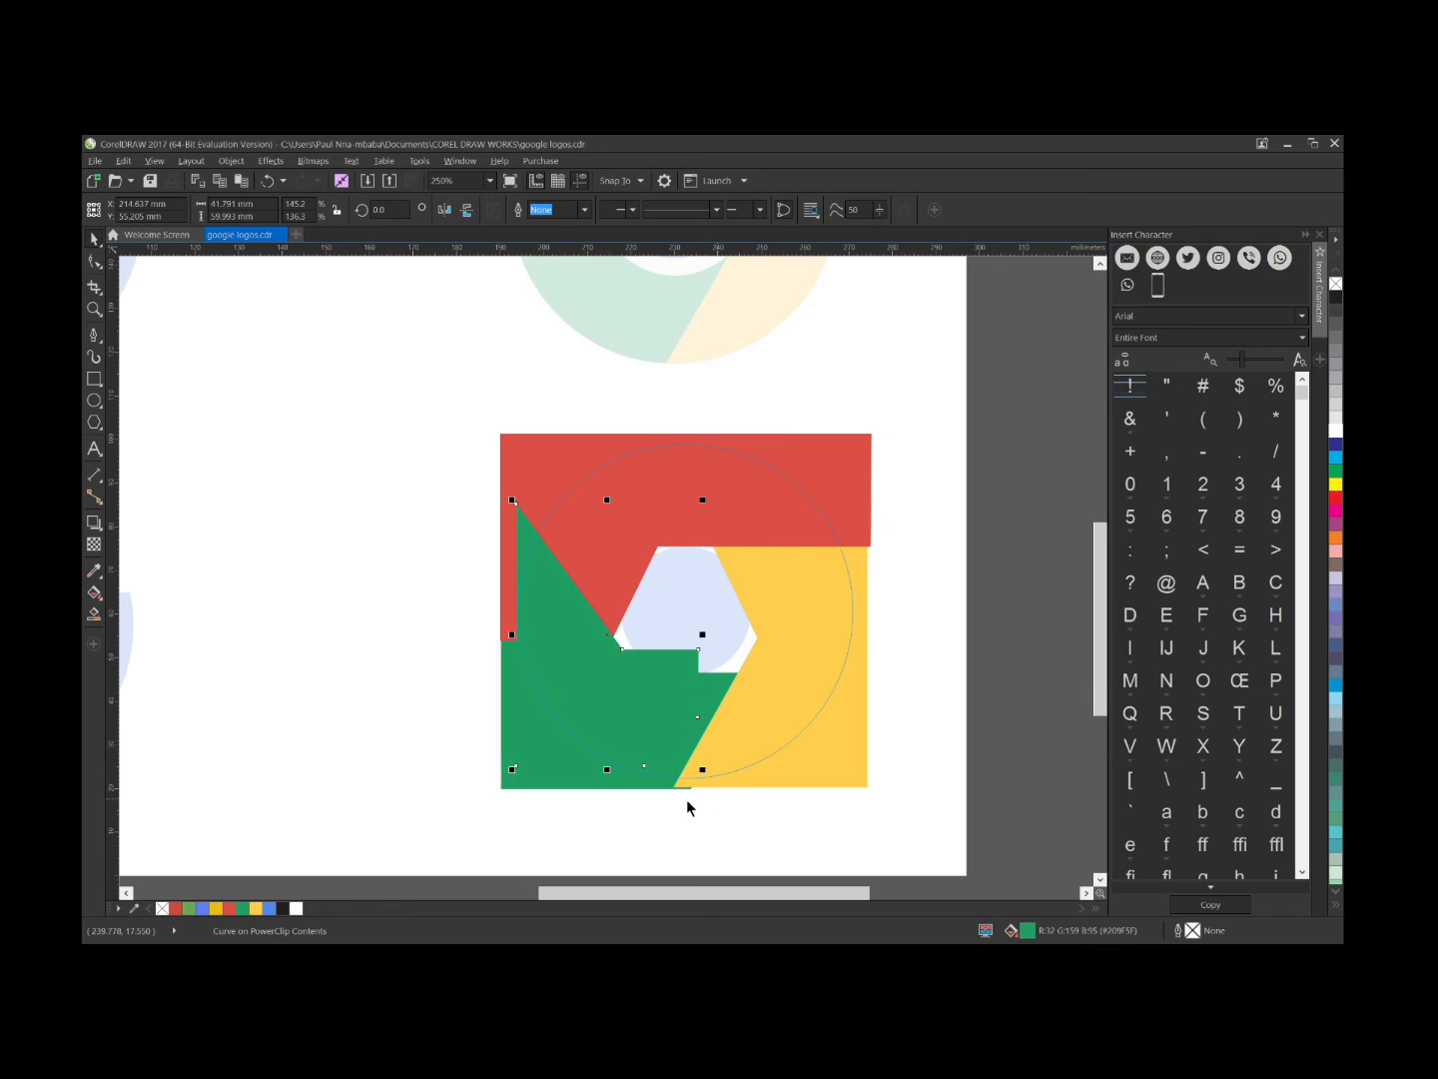
left_click(687, 802, "ctrl")
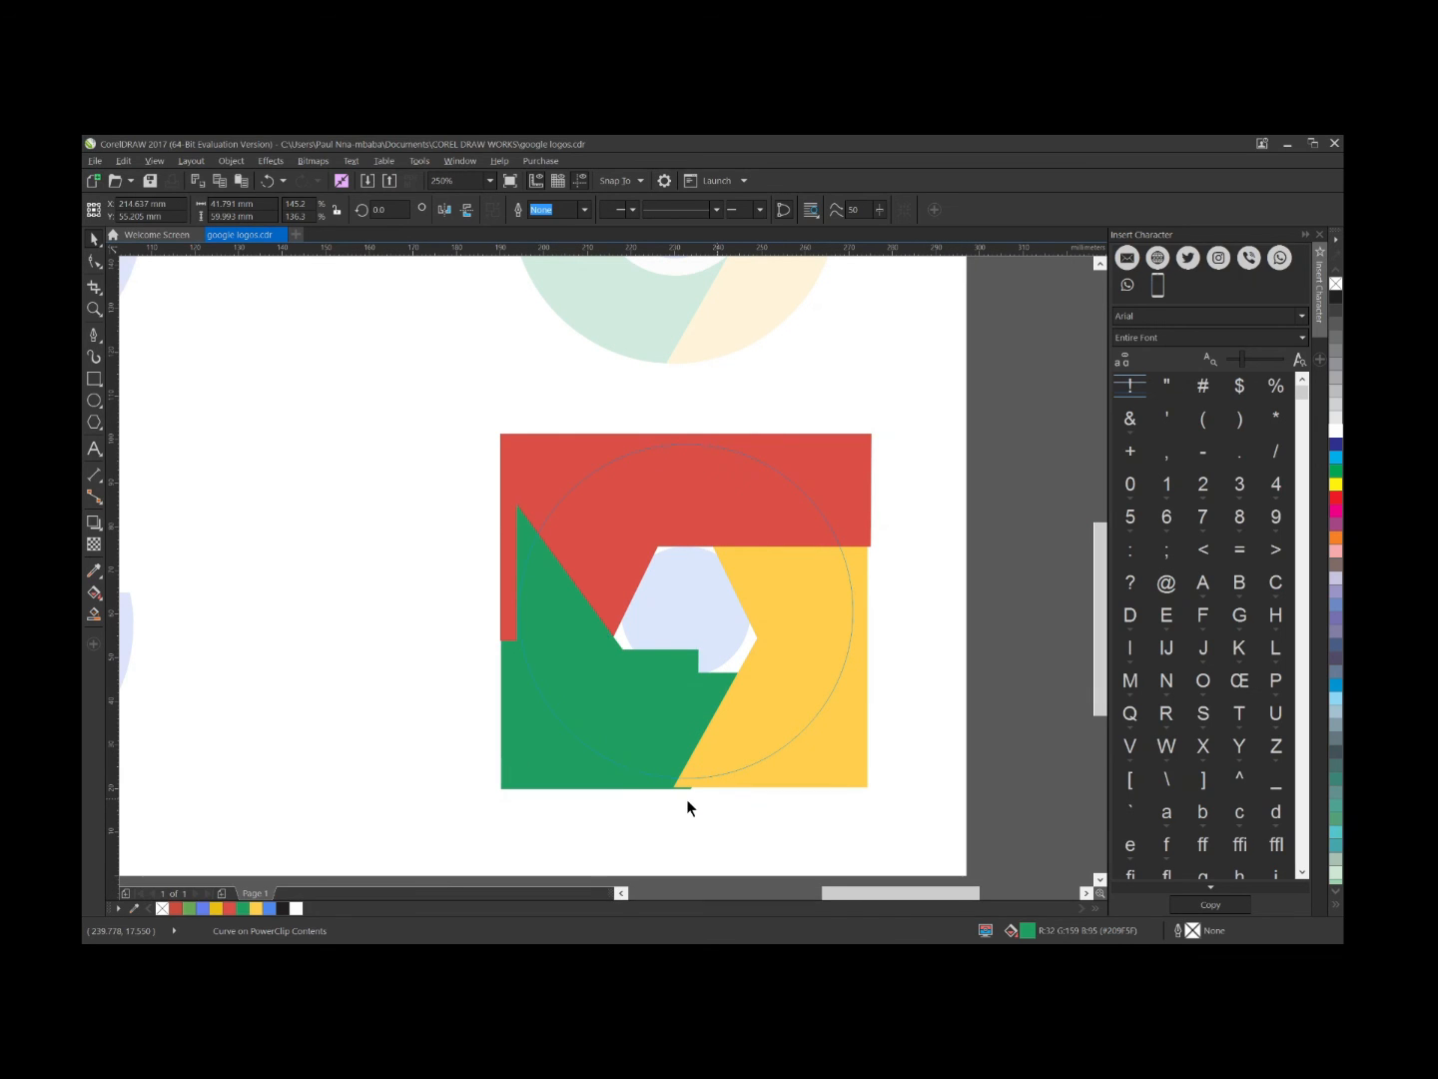
scroll(669, 590, "down", 1)
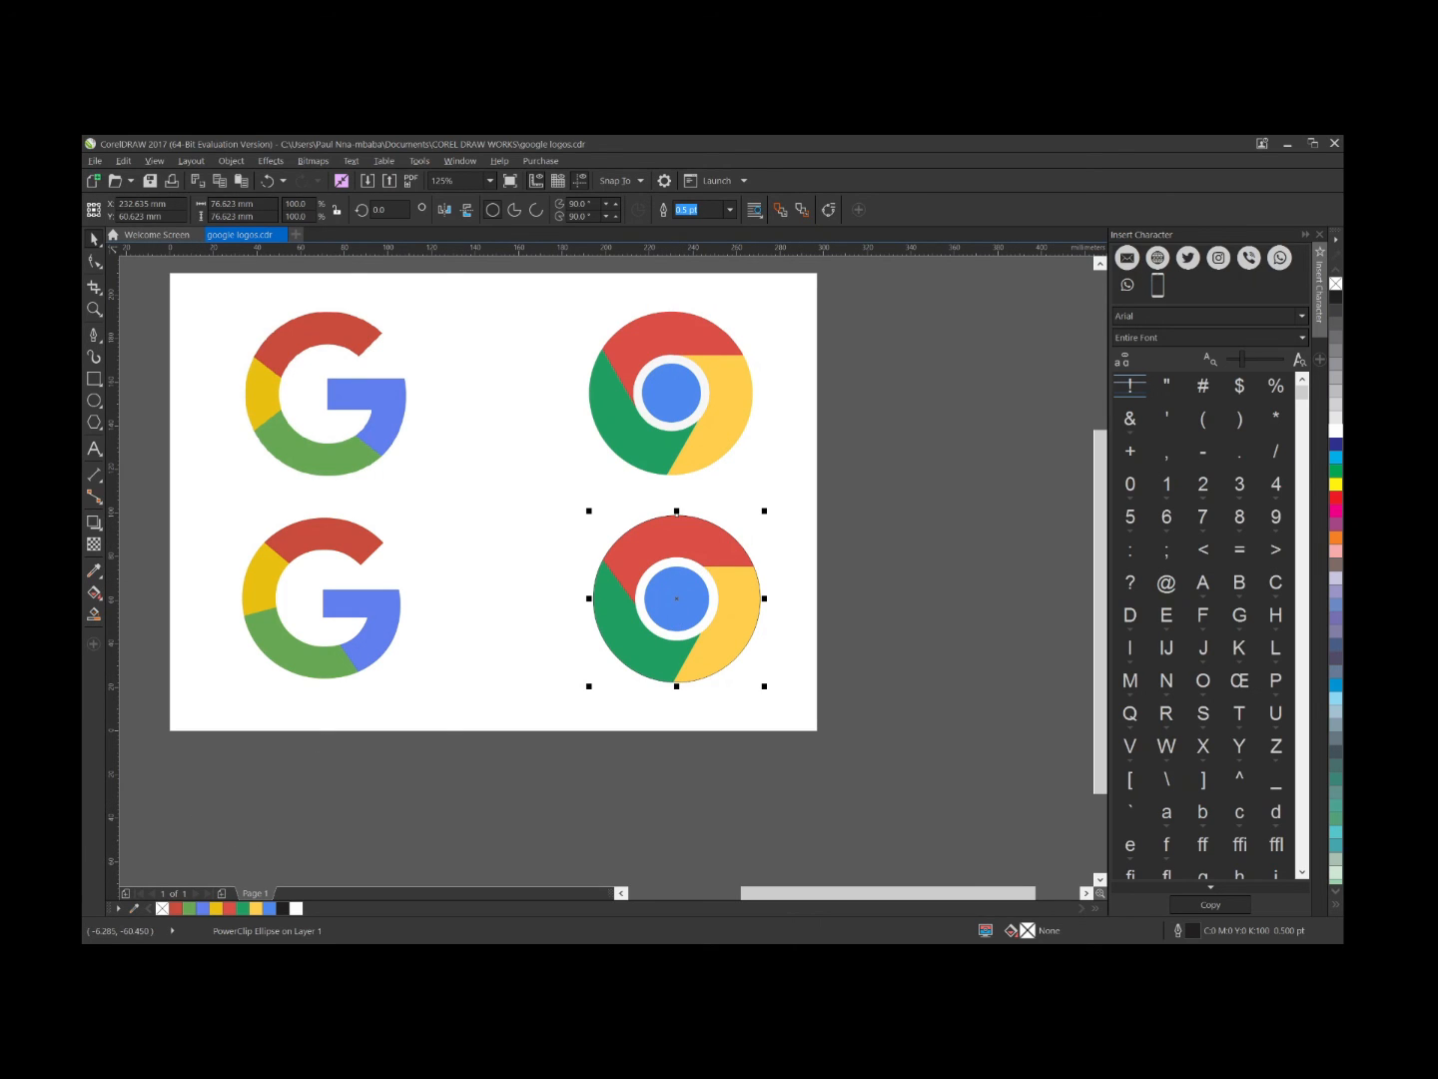
right_click(162, 909)
left_click(820, 576)
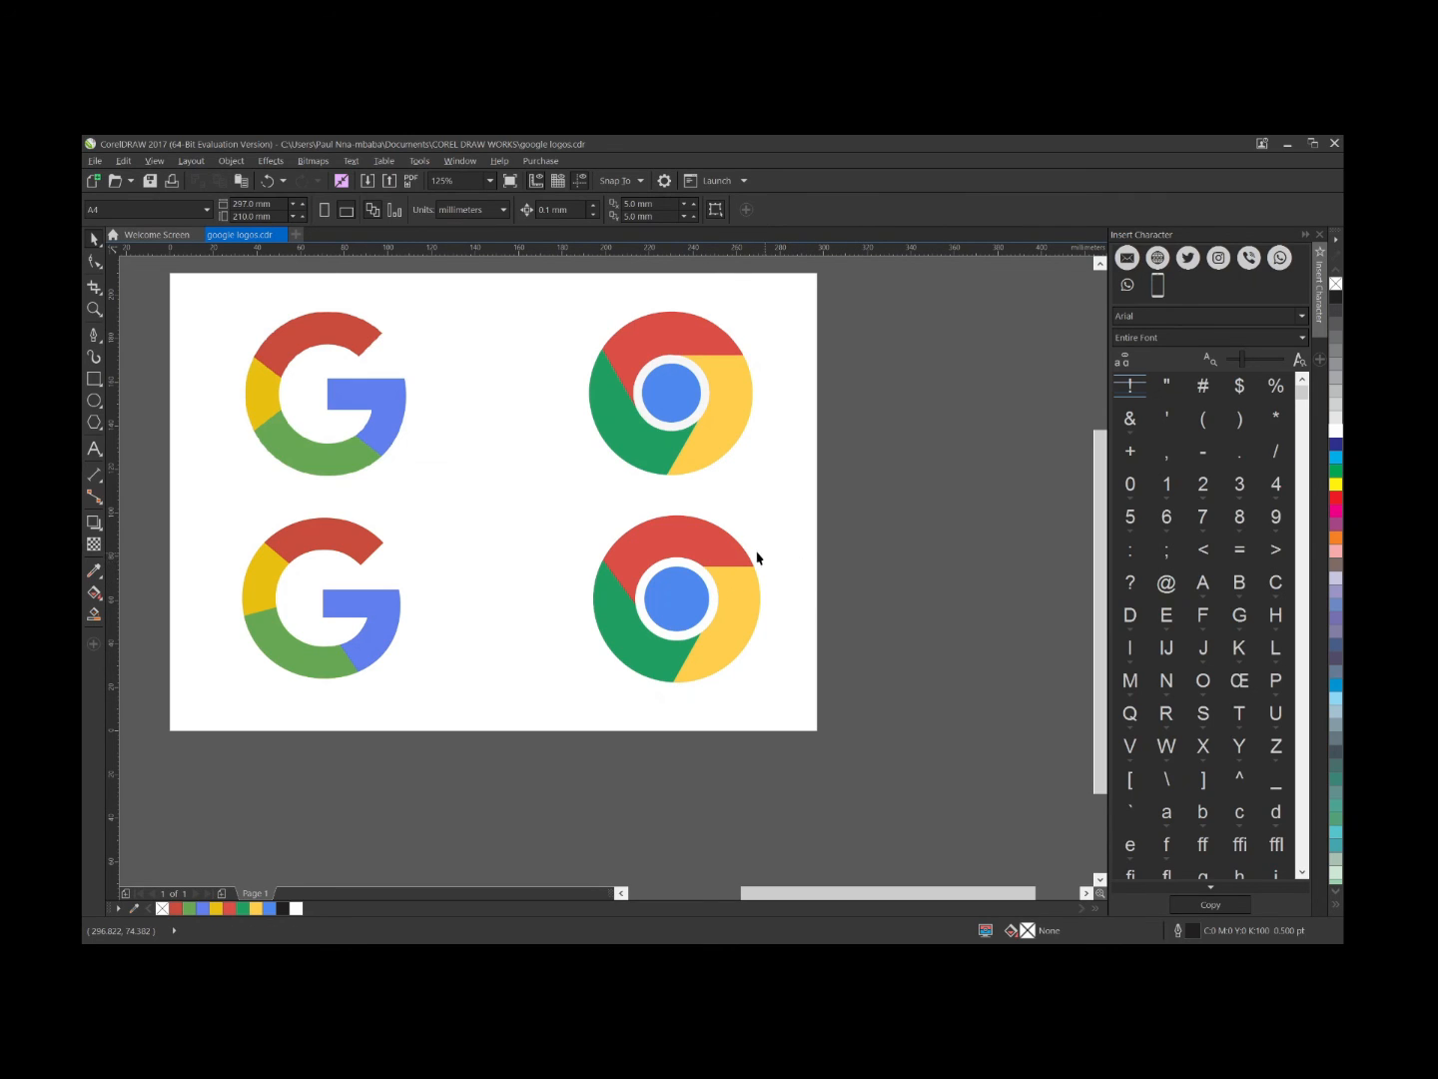